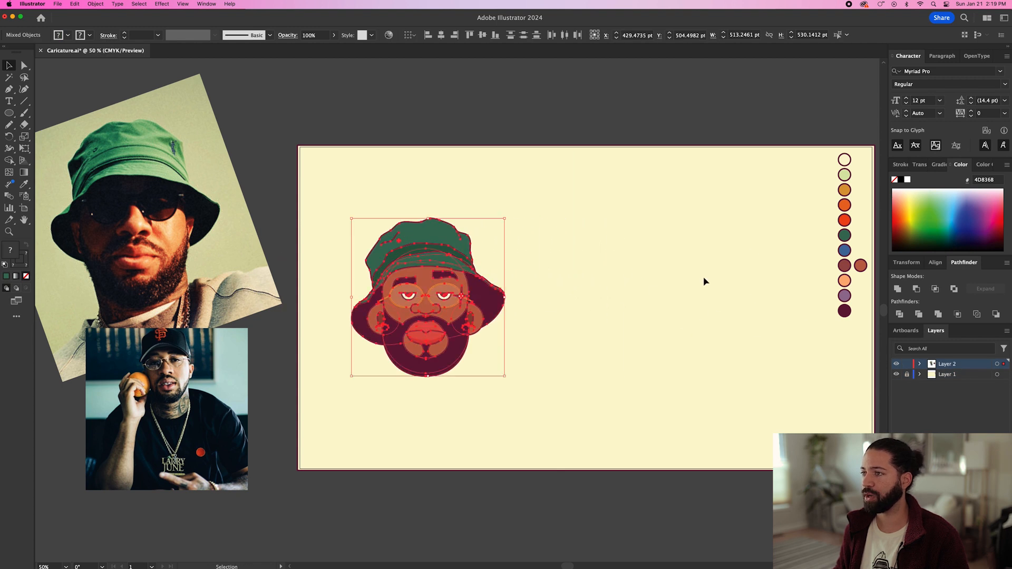
Draw a circle about 253 pt wide in the empty area beside the finished caricature, using the C6765D skin-tone swatch's fill and outline
click(675, 300)
scroll(675, 300, right, 2)
key(l)
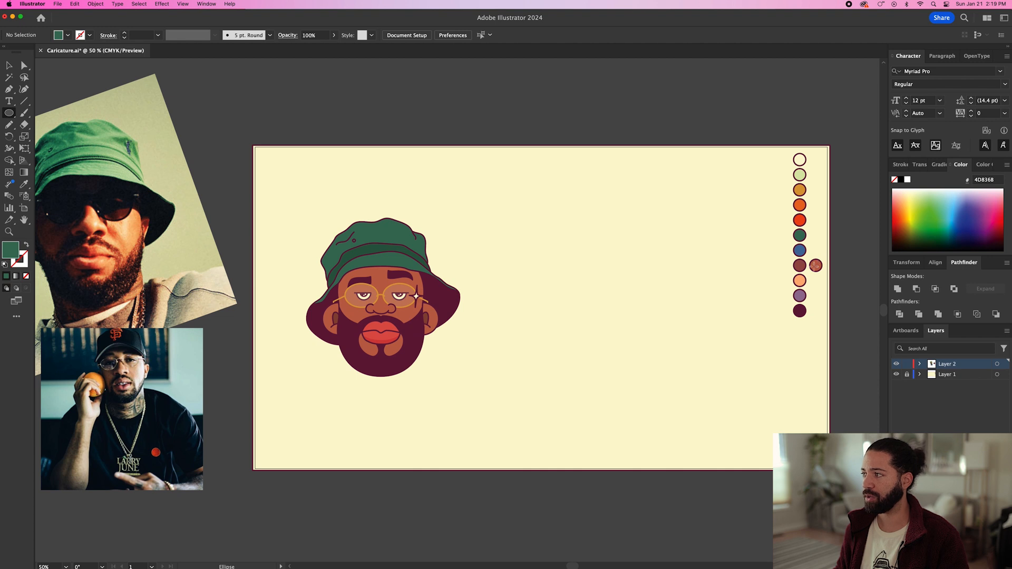
key(a)
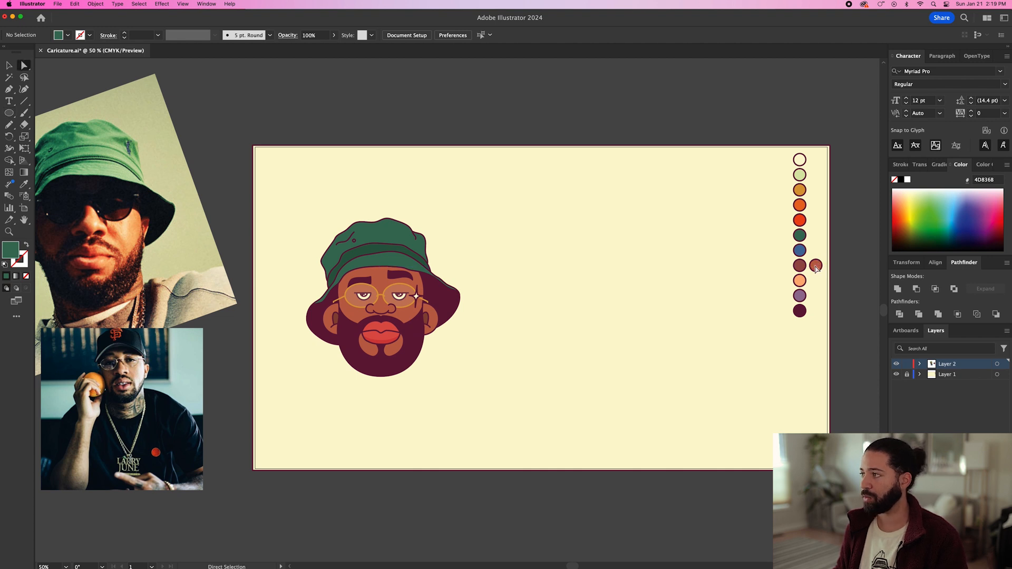
key(l)
key(i)
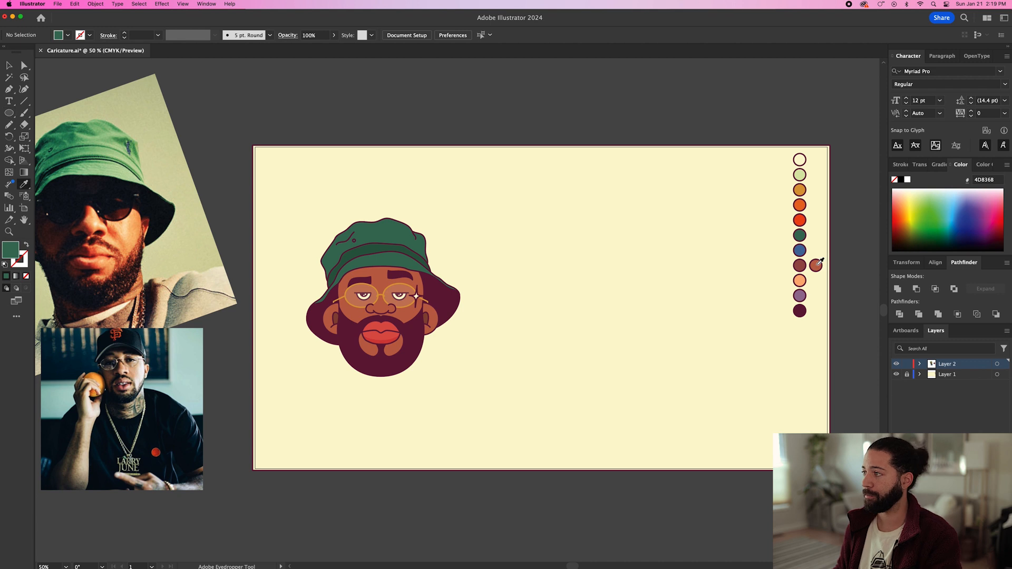
click(815, 266)
key(l)
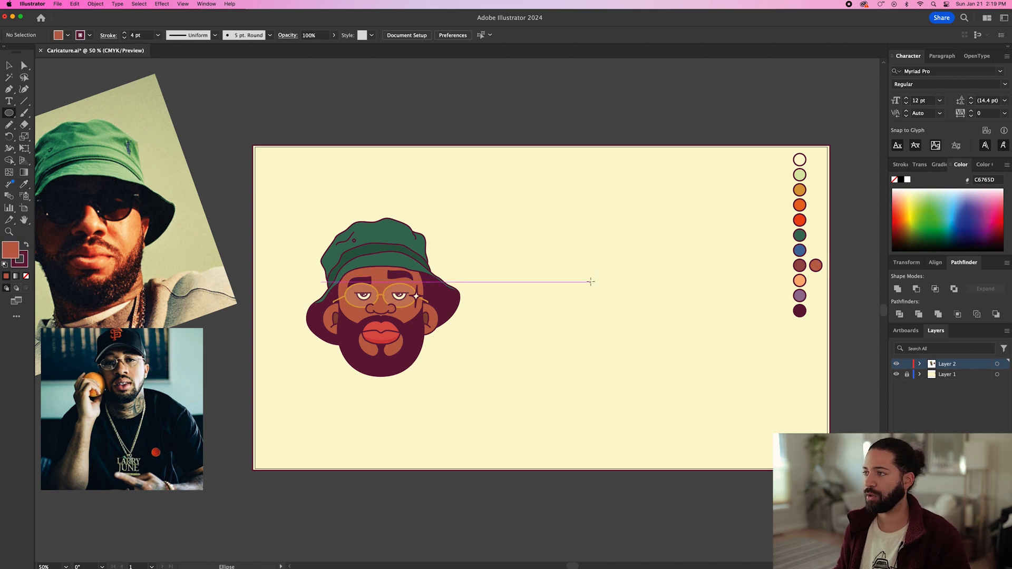
mouse_move(590, 277)
mouse_down()
mouse_move(627, 312)
mouse_move(635, 306)
mouse_up()
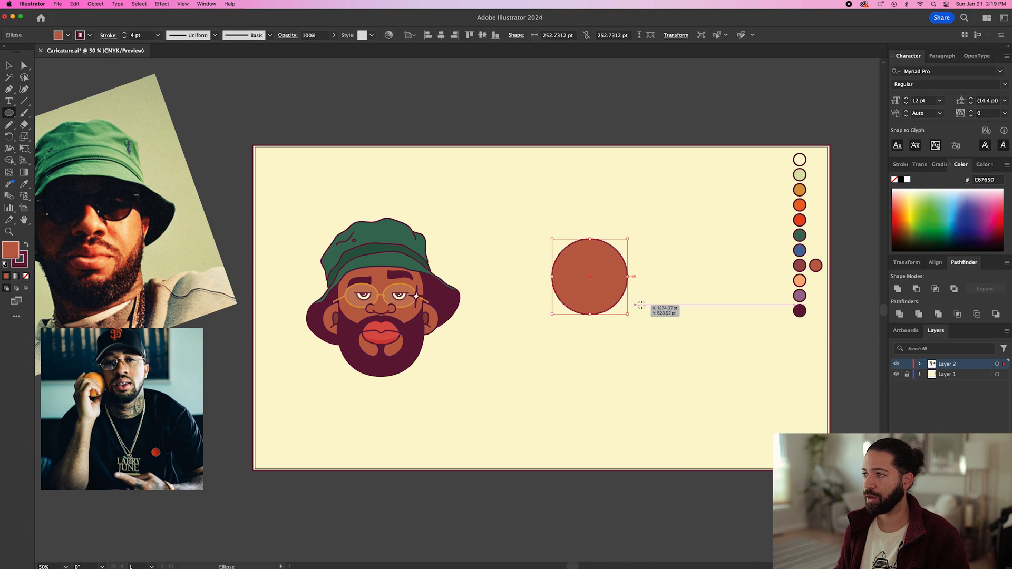
Duplicate the circle straight down so the two overlap, and unite both circles into one head shape
key(v)
key(super+equal)
drag(600, 269, 599, 336)
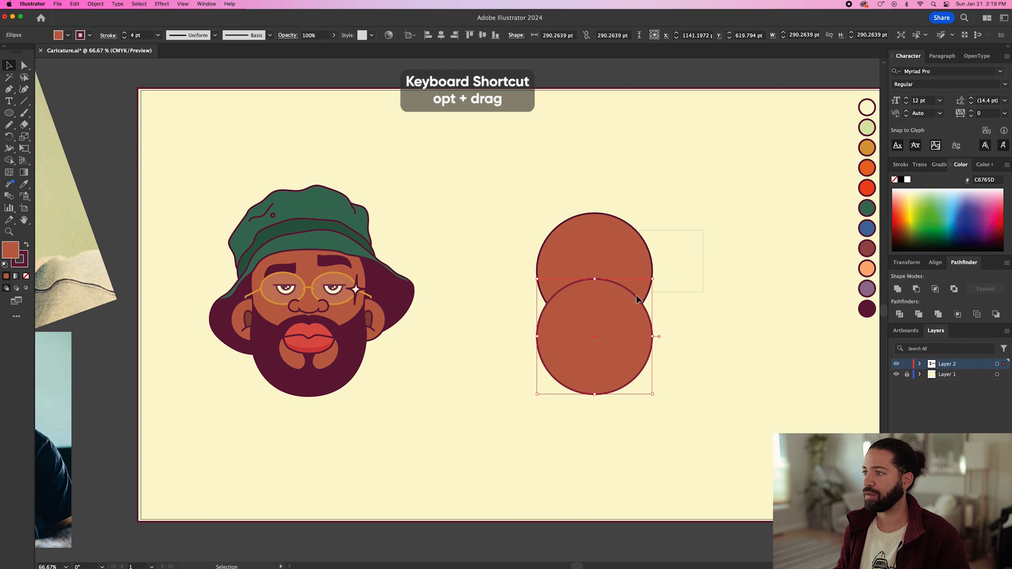
key(super+a)
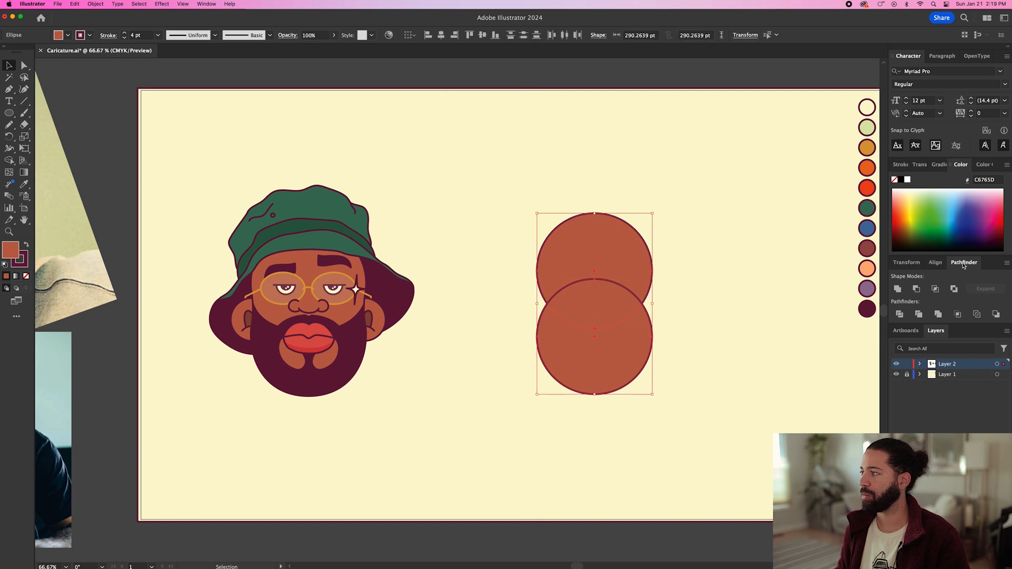
click(897, 290)
Round the two inward corners at the waist of the head shape into smooth curves
key(a)
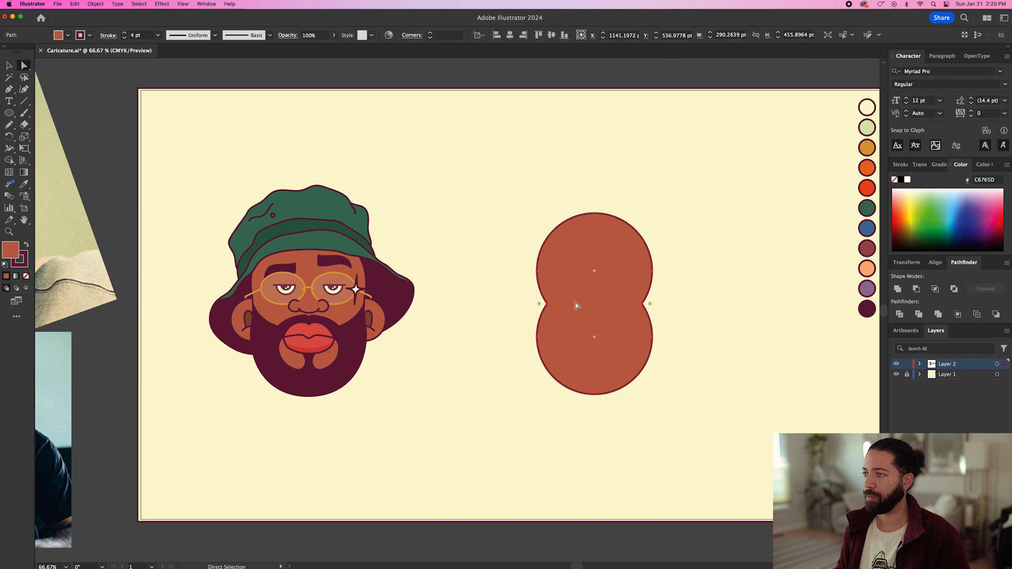
scroll(593, 305, up, 1)
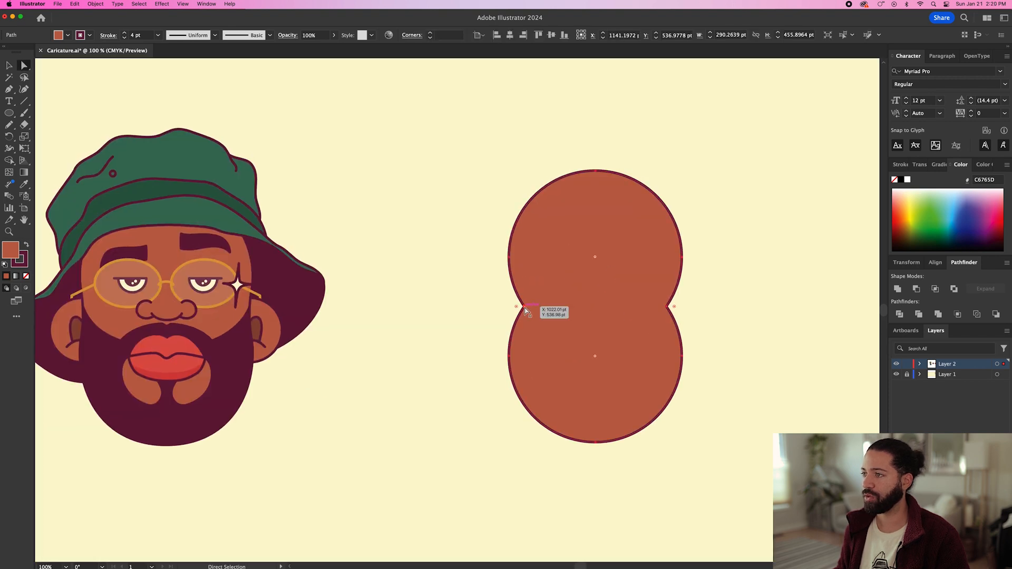
shift+click(668, 307)
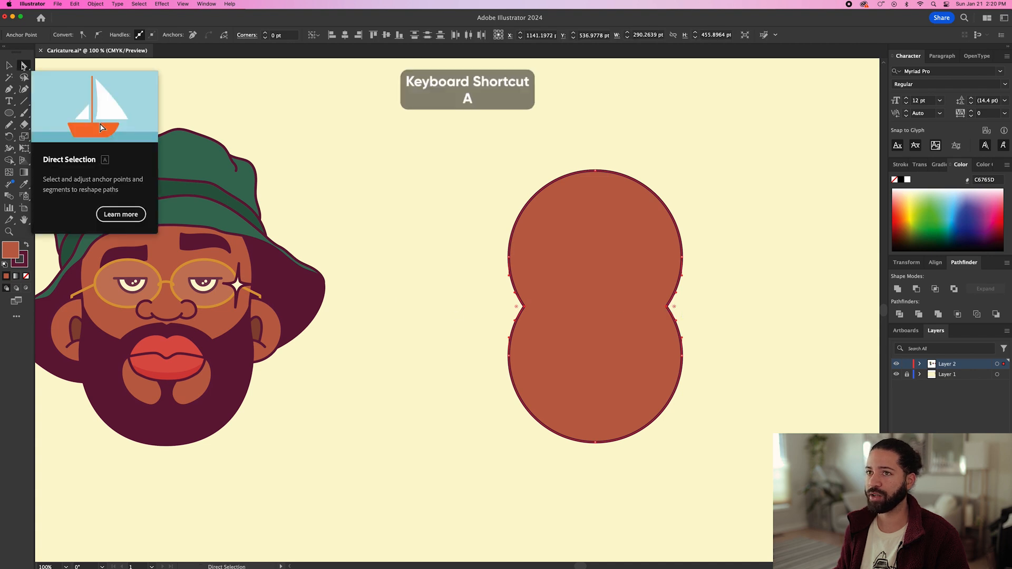
drag(518, 309, 408, 310)
click(432, 334)
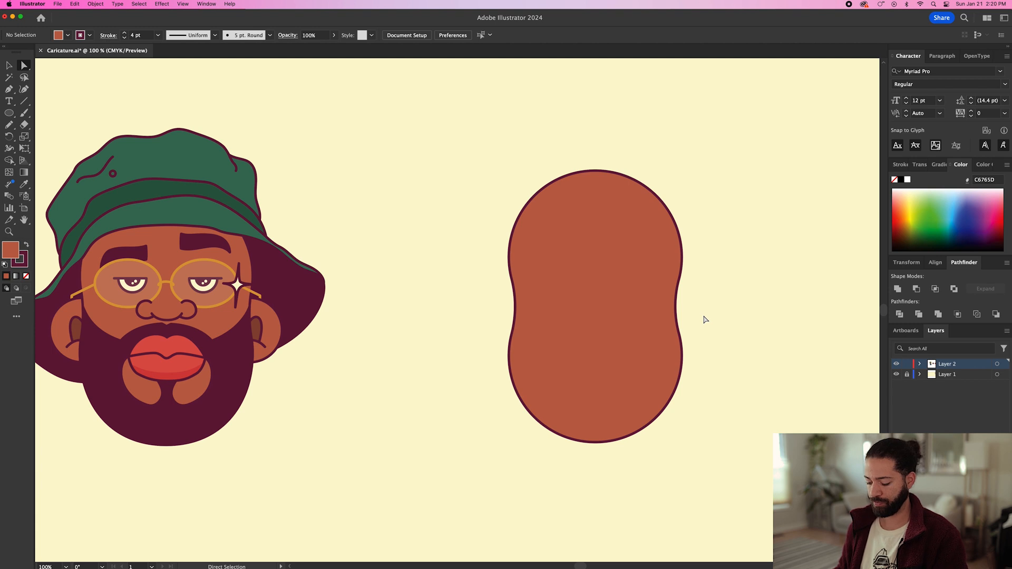
Enlarge the whole head shape slightly
key(v)
click(604, 312)
drag(682, 443, 690, 451)
click(454, 384)
Draw an ear circle about 109 pt wide on the head's left edge, send it to the back and shift it slightly inward
key(l)
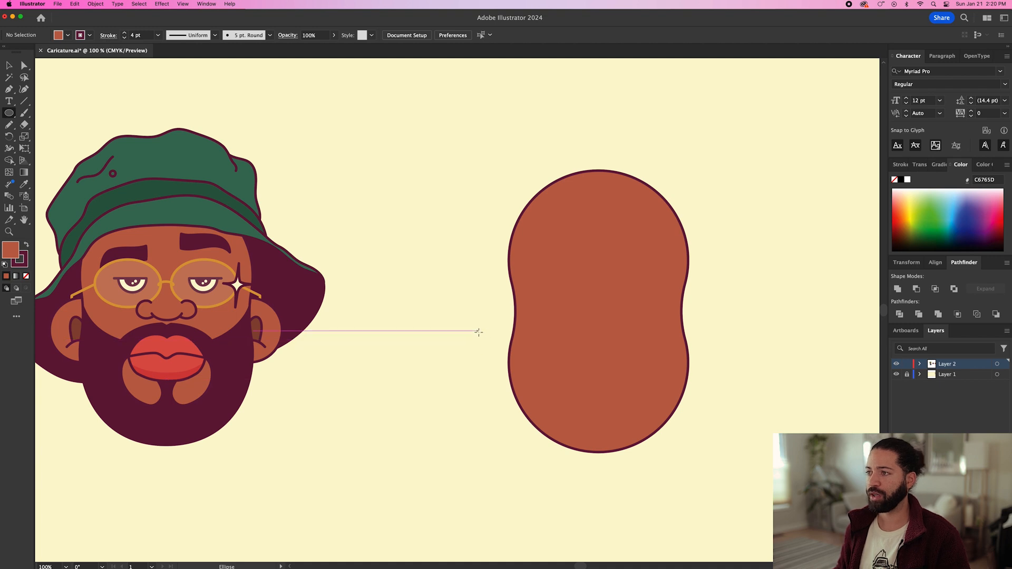
drag(500, 334, 536, 367)
key(super+shift+bracketleft)
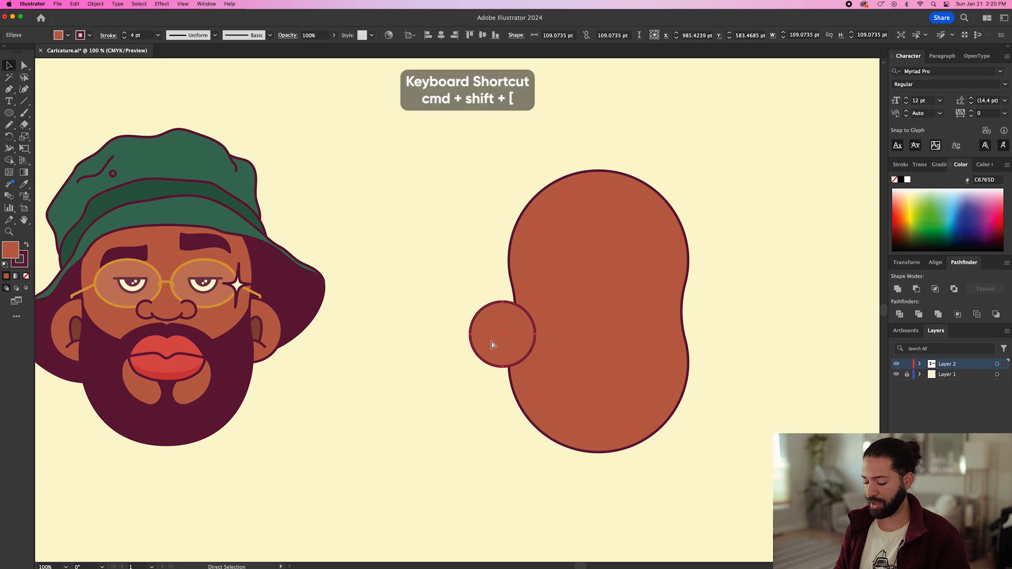
key(super+shift+bracketleft)
drag(492, 345, 498, 347)
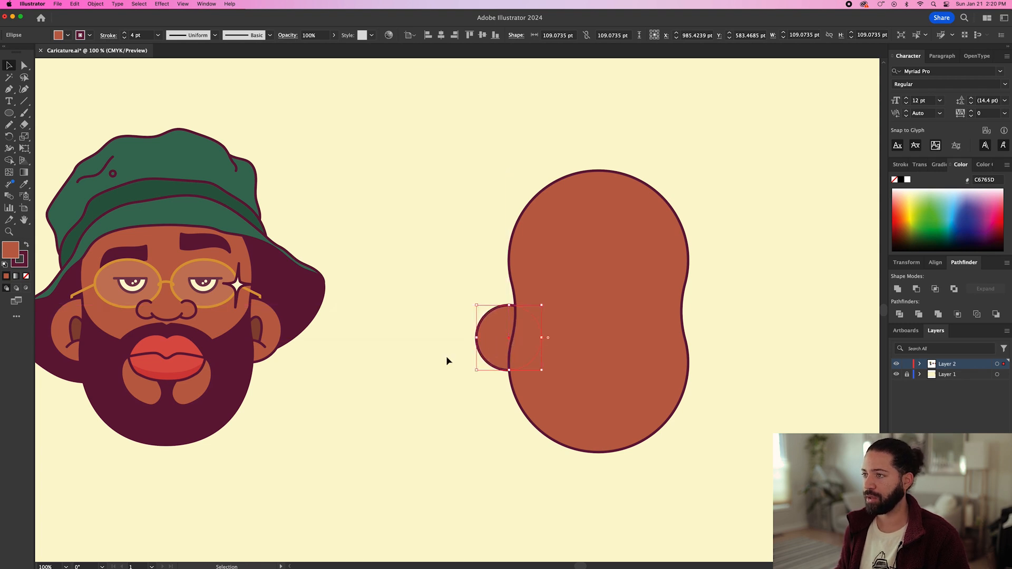
click(449, 357)
Draw a freehand inner-ear oval about 30 by 36 pt with the Pencil and fill it with the darker brown 9E5541
key(n)
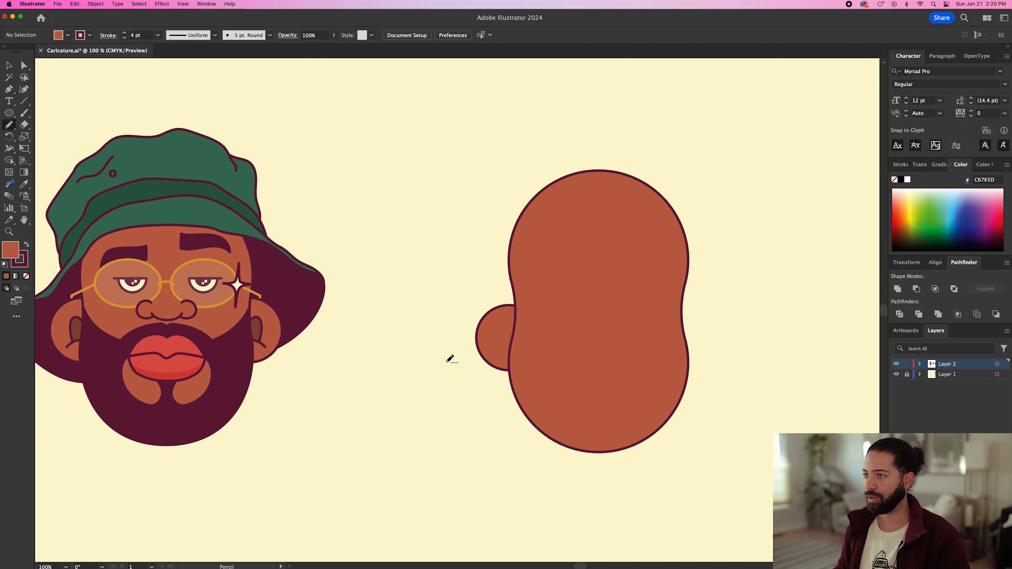
key(super+equal)
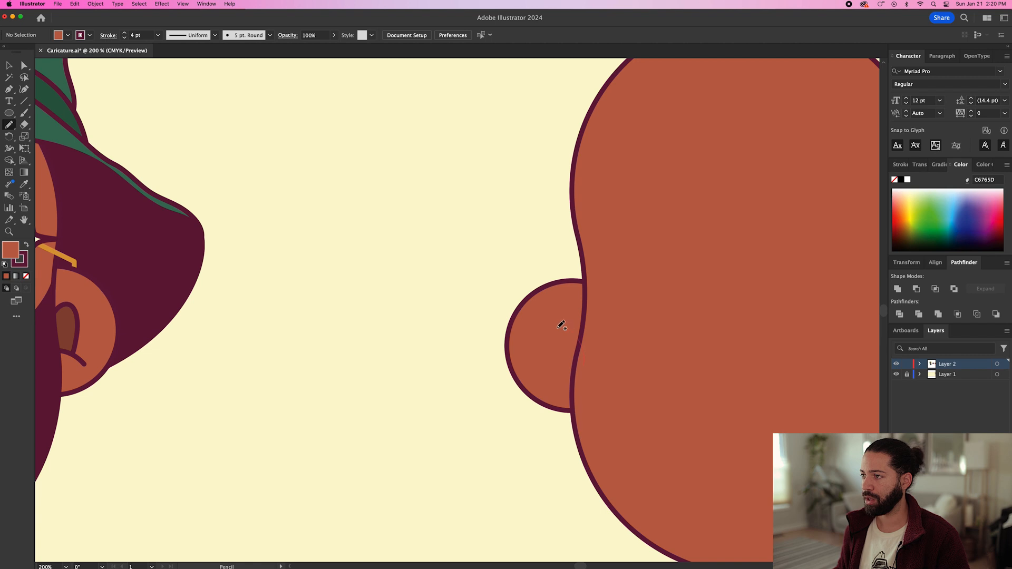
drag(588, 363, 587, 363)
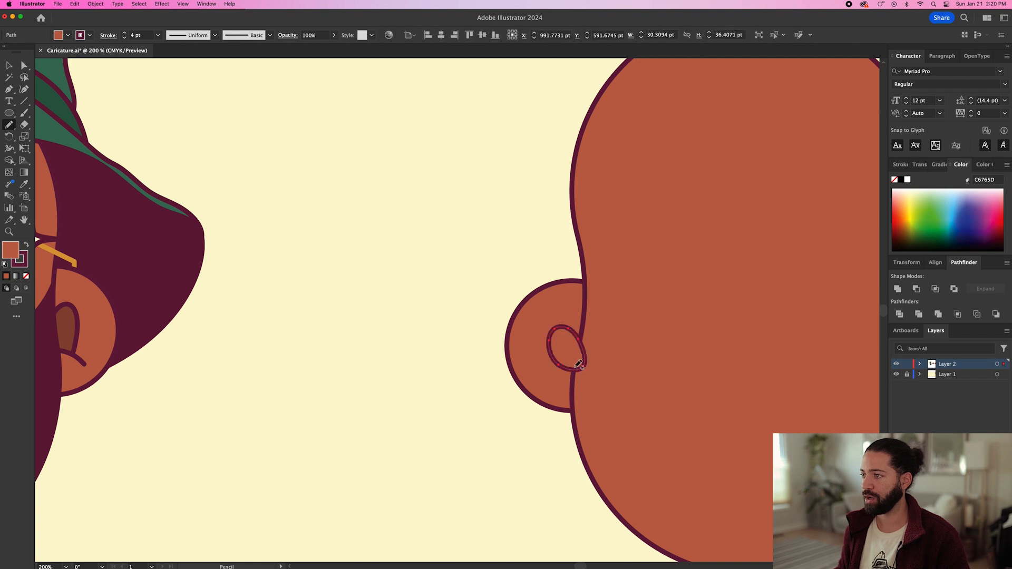
double_click(9, 249)
drag(232, 402, 240, 420)
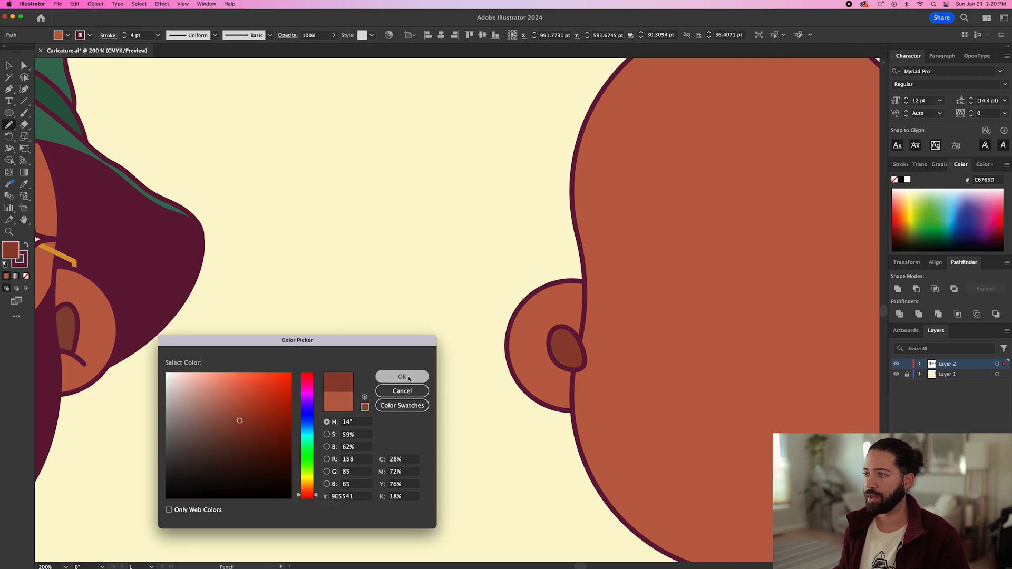
click(406, 376)
key(super+shift+a)
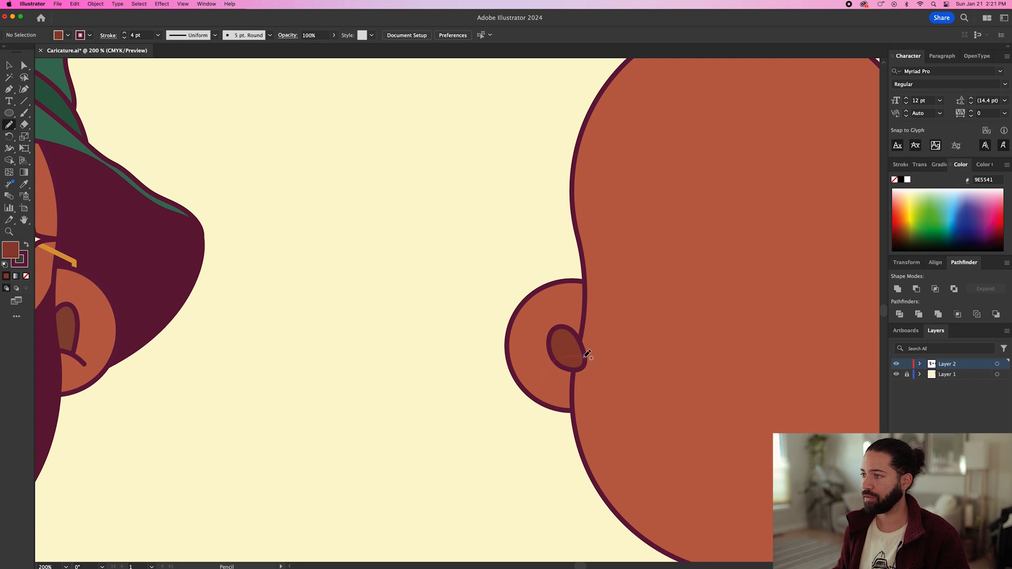
Draw a freehand arc about 54 pt wide across the base of the inner-ear oval and give it the head's skin-tone fill
drag(611, 376, 607, 374)
key(i)
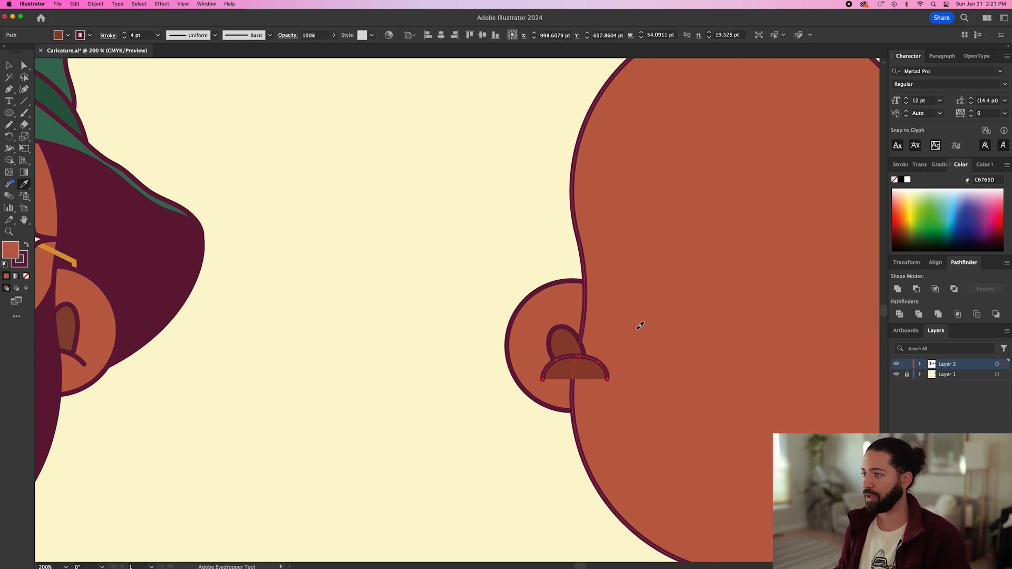
click(639, 324)
Group the arc, inner-ear oval and ear circle, and send the group behind the head
key(v)
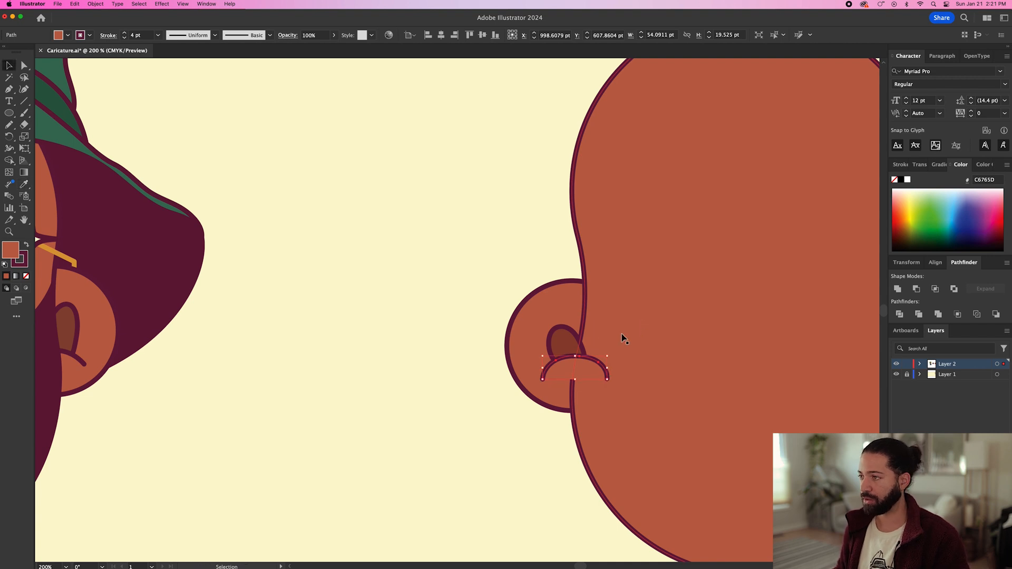
shift+click(572, 348)
shift+click(531, 310)
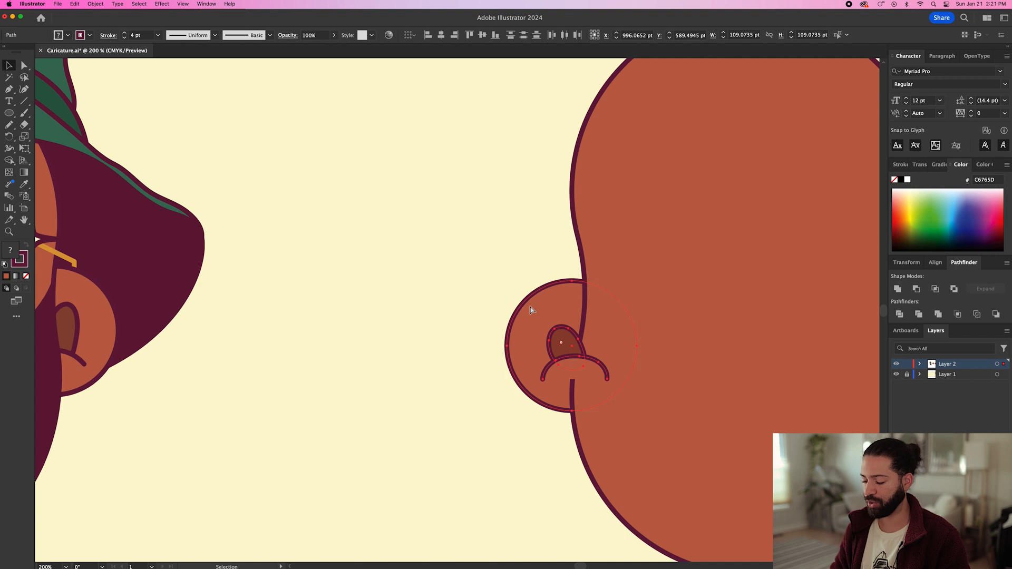
key(super+g)
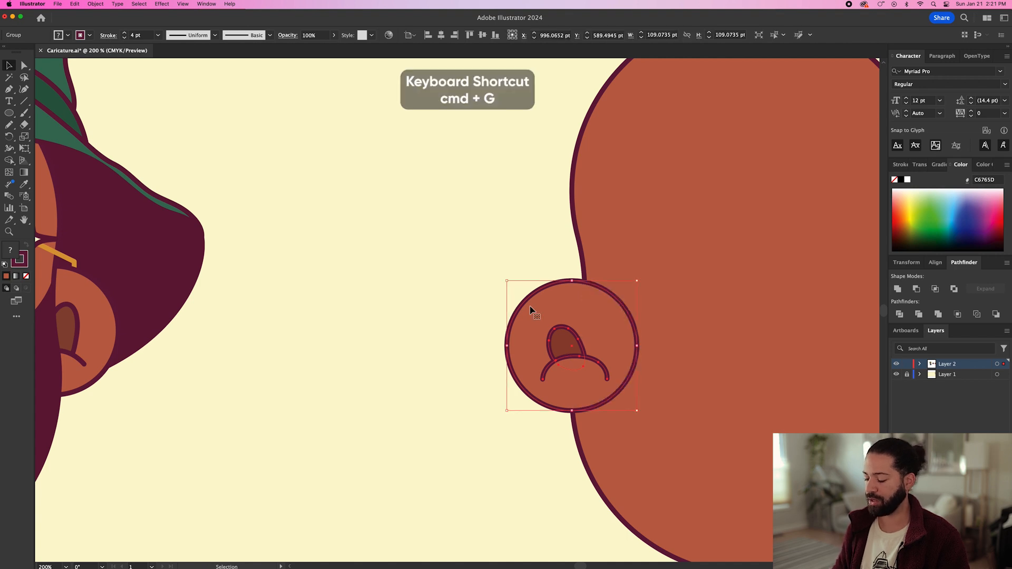
key(super+shift+bracketleft)
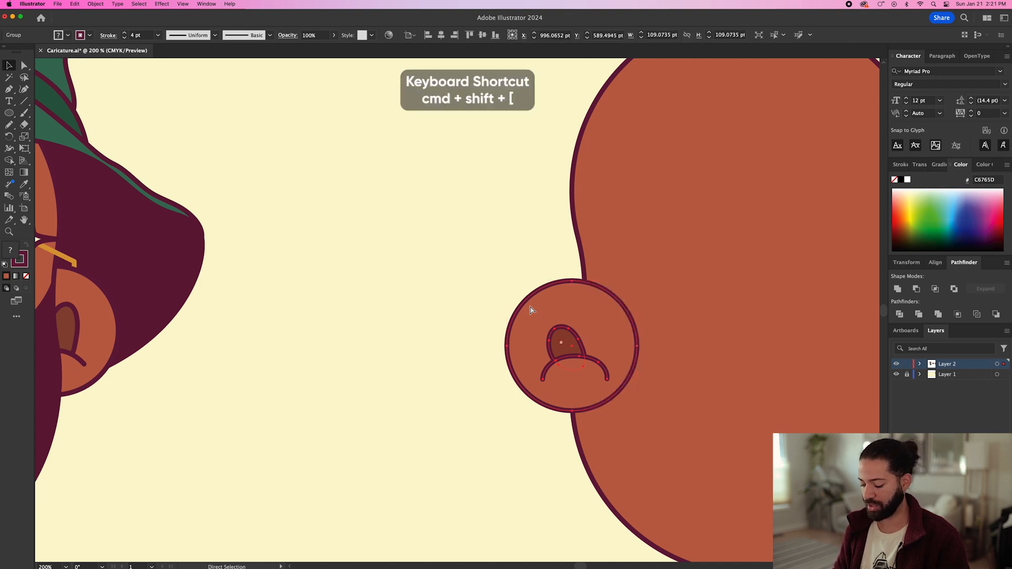
click(462, 331)
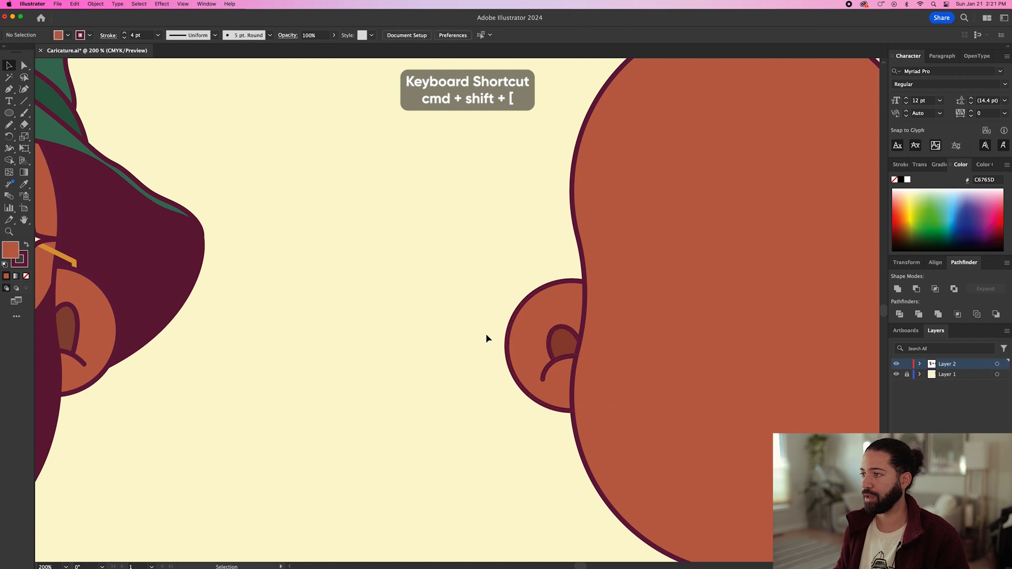
Nudge the ear group toward the head, and rotate the inner-ear oval more upright and raise it slightly
drag(560, 342, 564, 344)
click(491, 353)
click(570, 344)
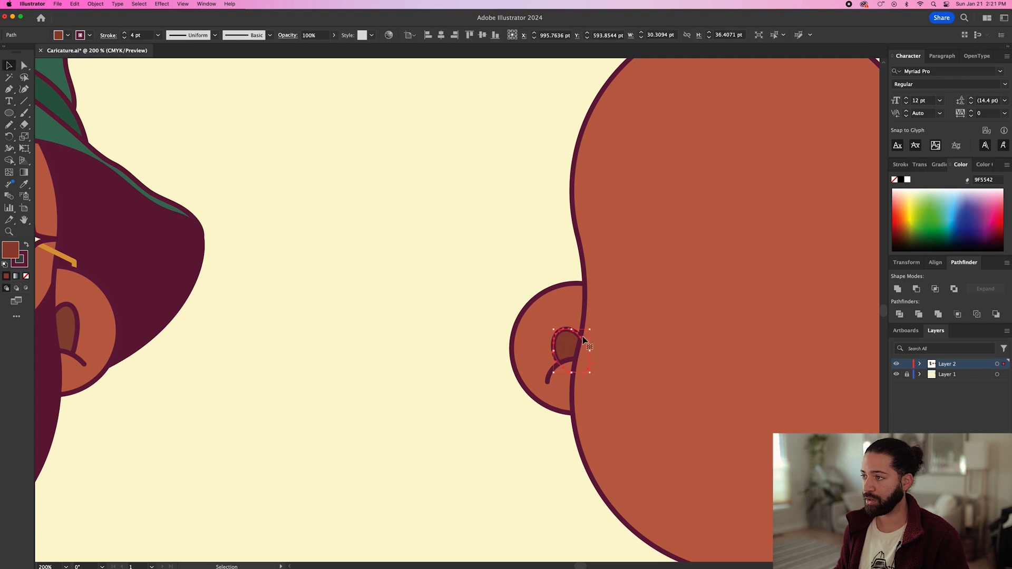
drag(592, 330, 560, 344)
click(471, 349)
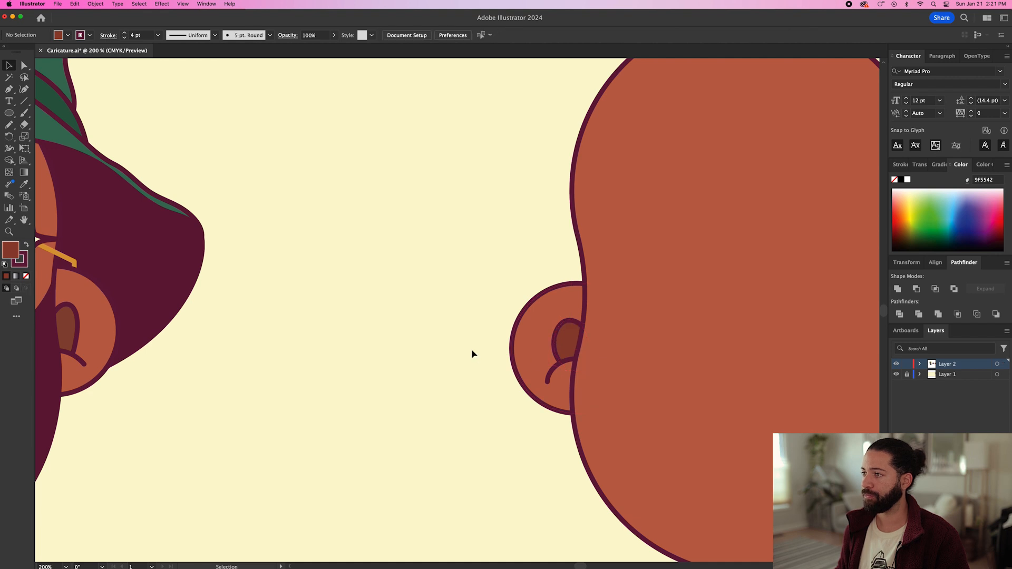
Place a copy of the ear, reflected across the vertical axis, partly behind the opposite side of the head at the same height
scroll(472, 349, down, 2)
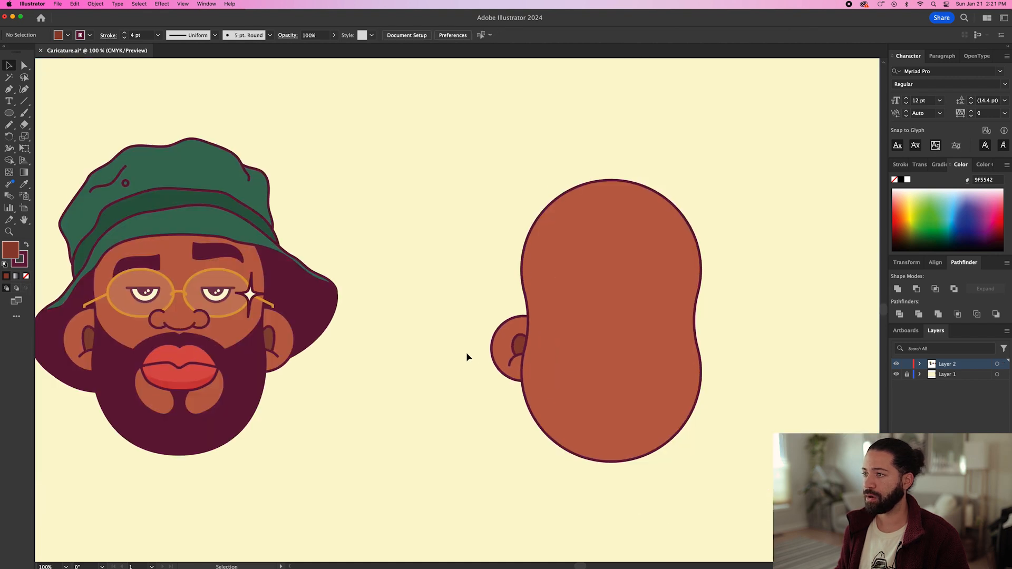
click(496, 361)
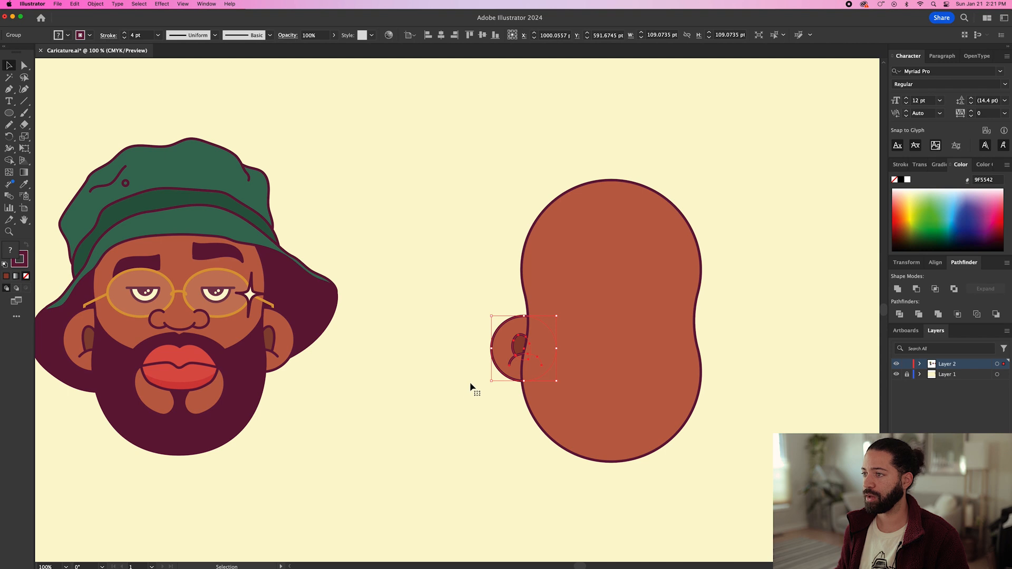
drag(500, 352, 709, 352)
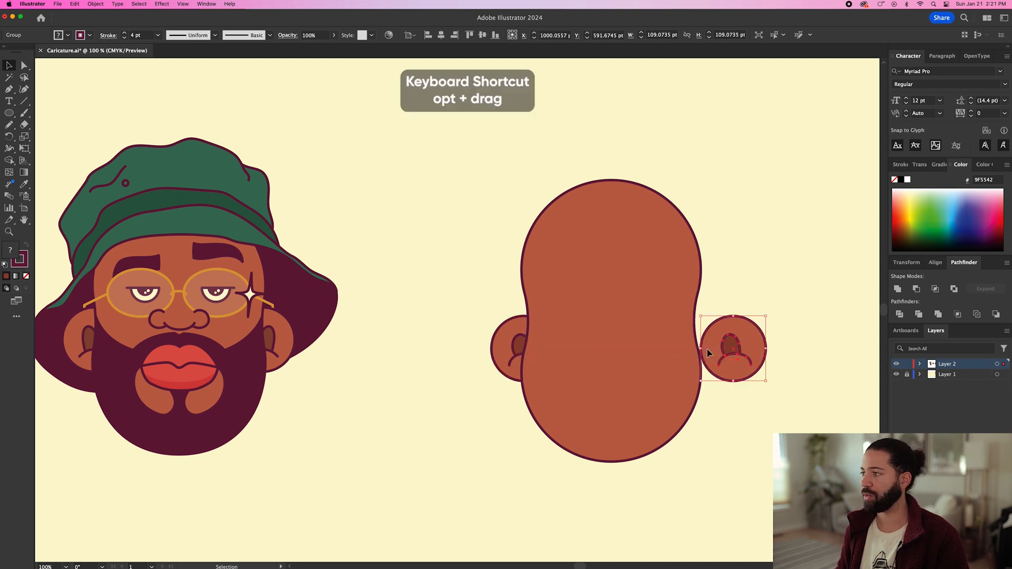
click(96, 4)
mouse_move(131, 15)
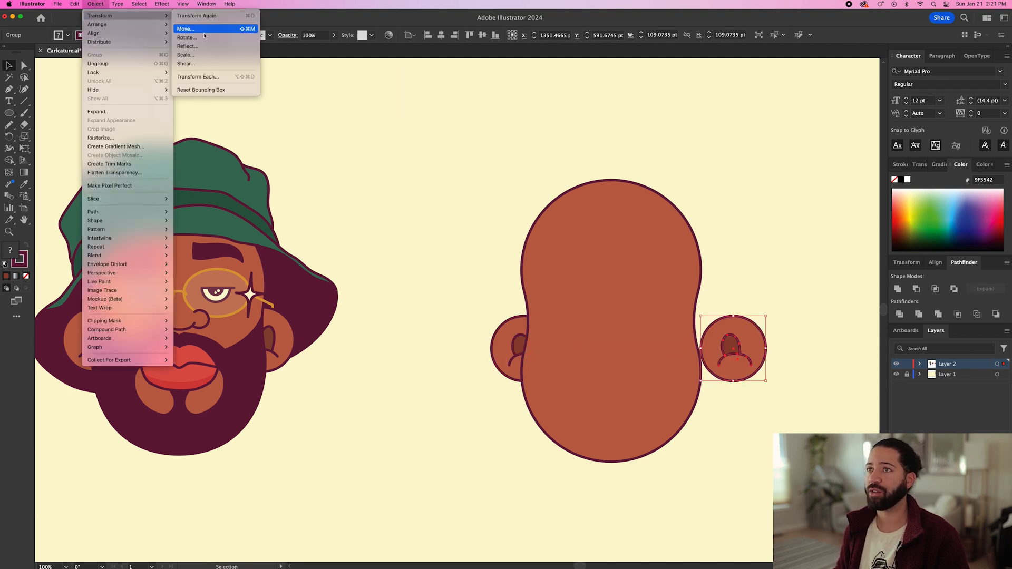
click(218, 51)
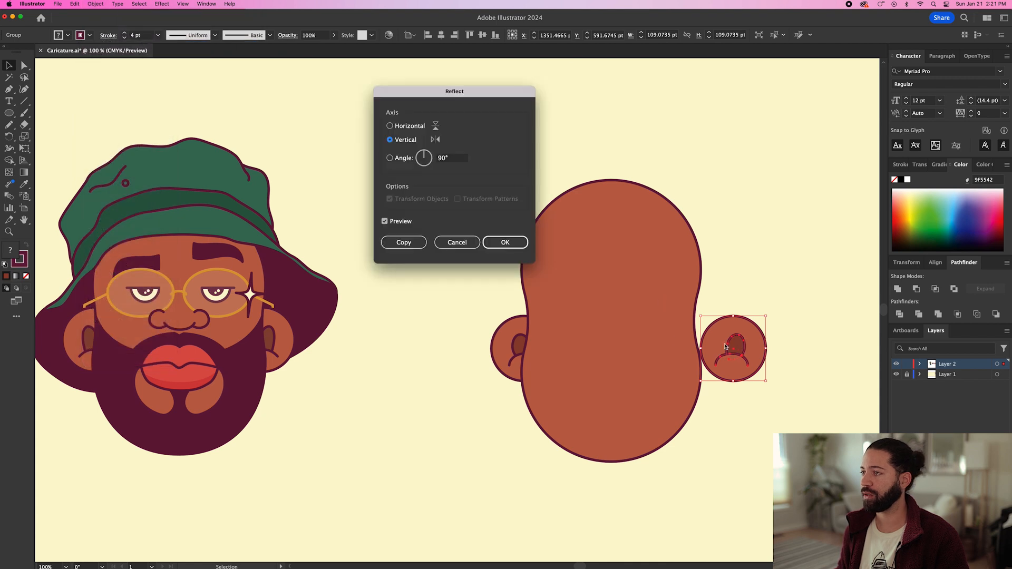
click(513, 240)
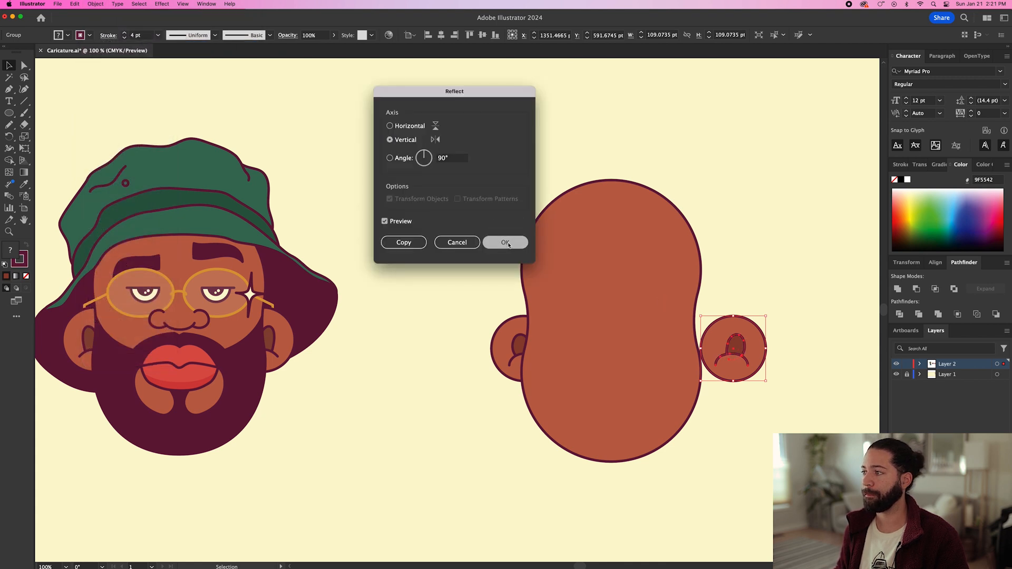
click(805, 357)
drag(744, 350, 710, 350)
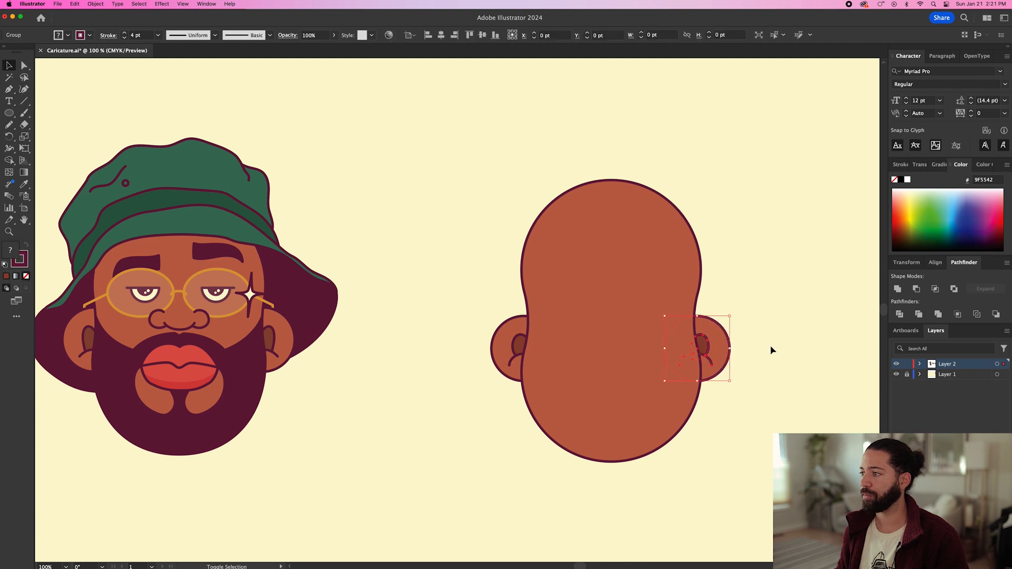
Using the dark maroon fill and stroke, draw the upper edge of a half-beard from the ear, across the cheek, to the head's centreline
key(p)
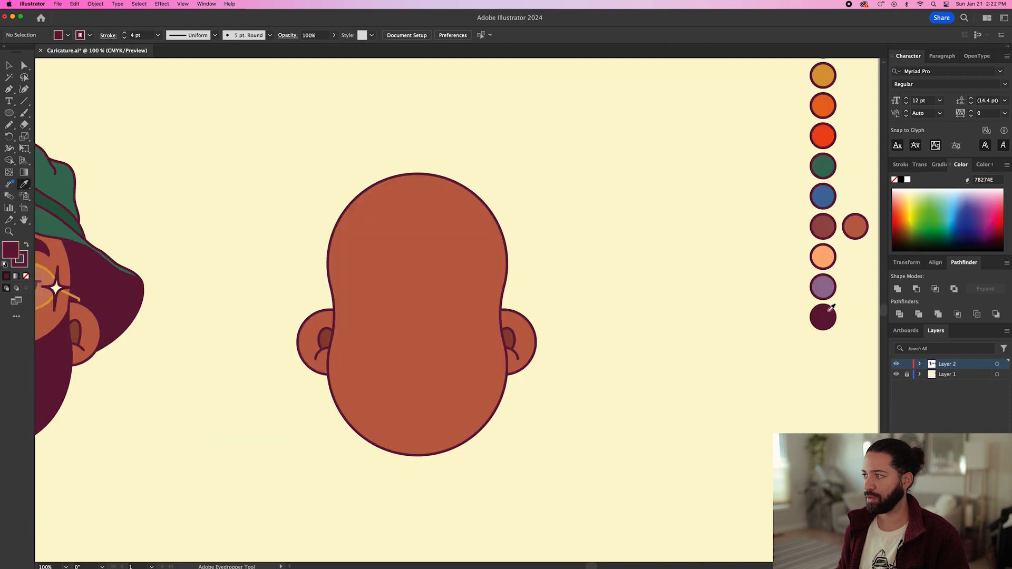
key(n)
key(p)
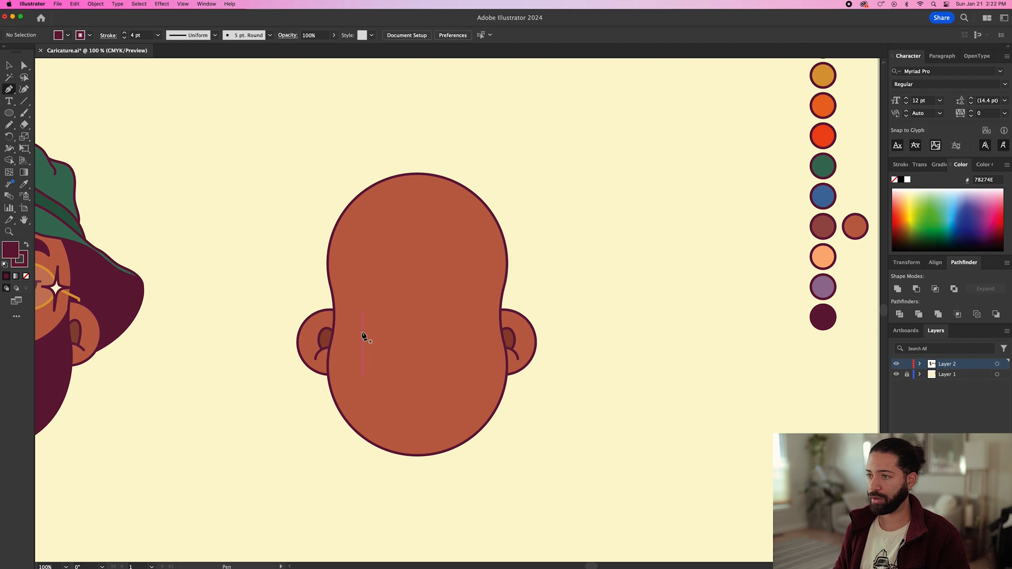
click(335, 318)
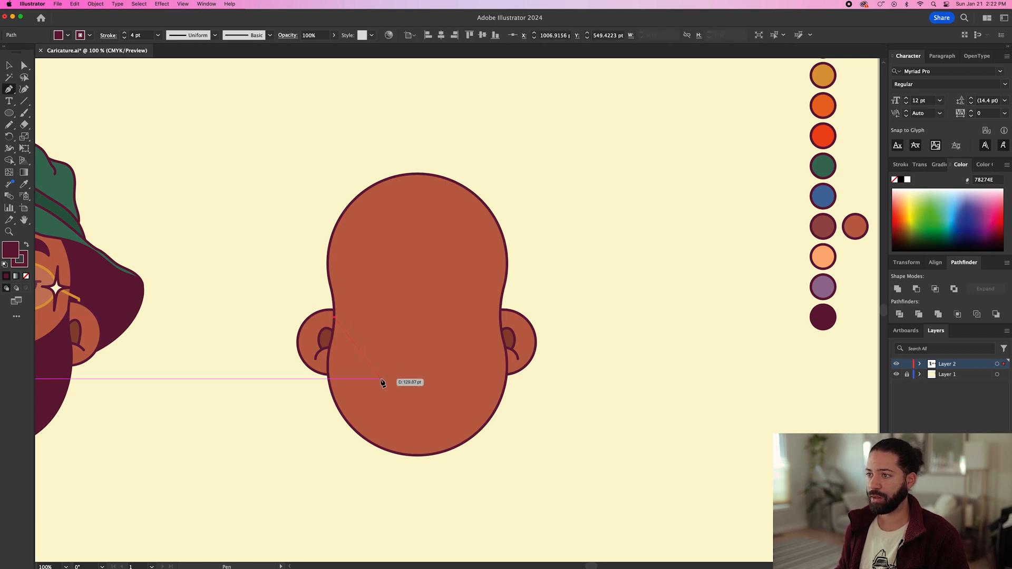
drag(379, 379, 384, 386)
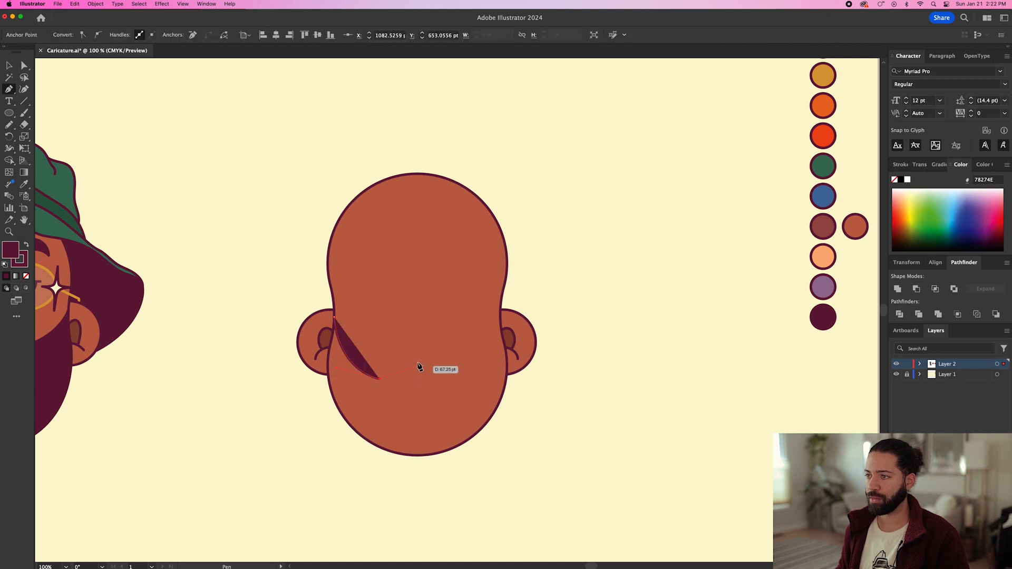
drag(418, 357, 425, 357)
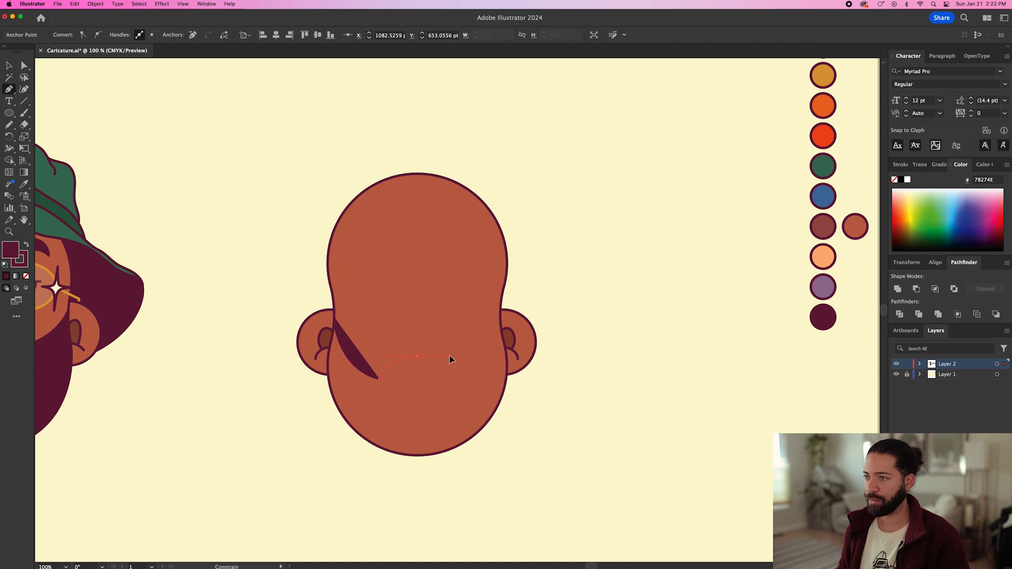
drag(451, 359, 449, 357)
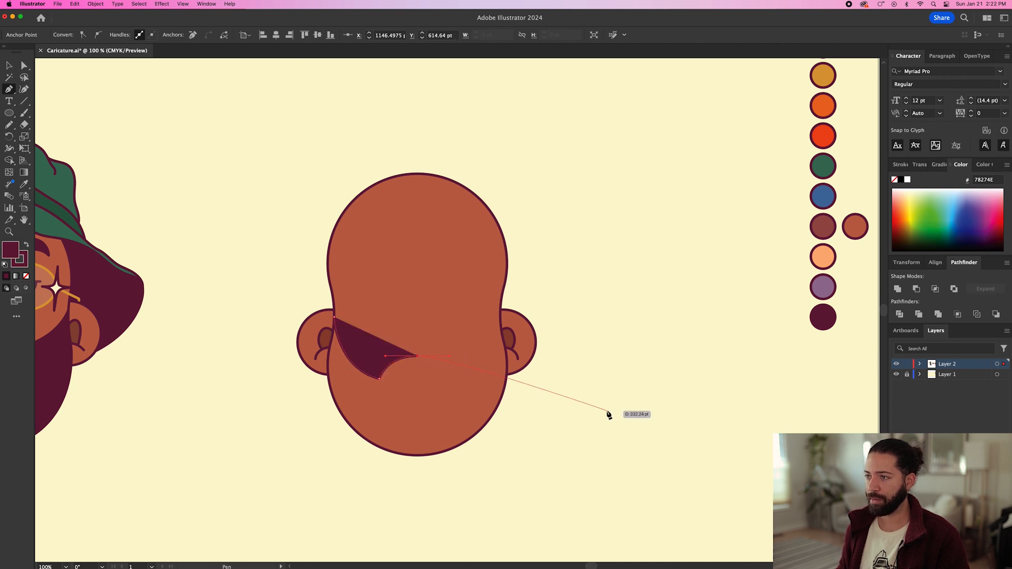
key(v)
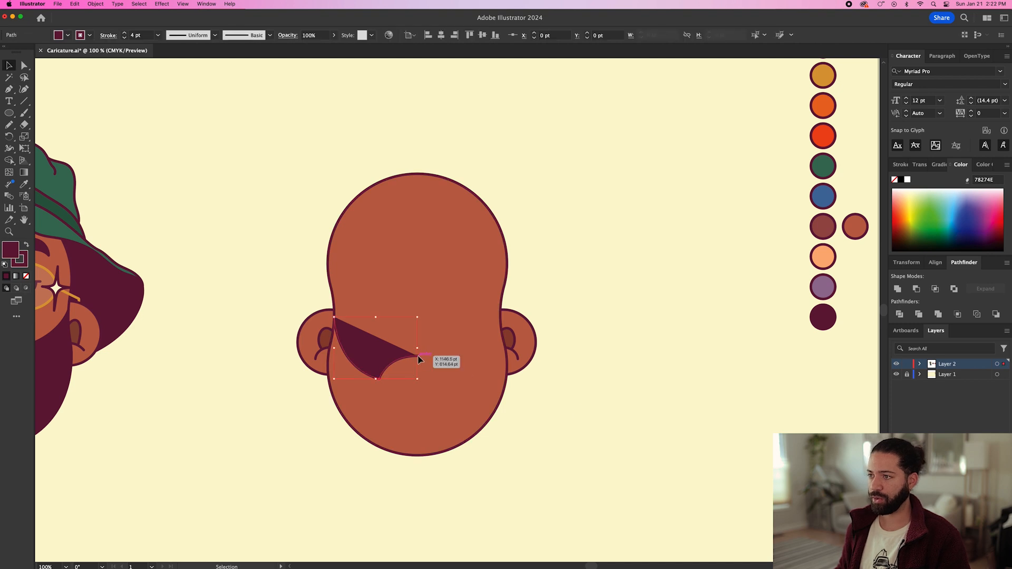
Continue the half-beard straight down the centreline past the chin and close it around the outside of the jaw at the ear
key(p)
scroll(421, 360, right, 1)
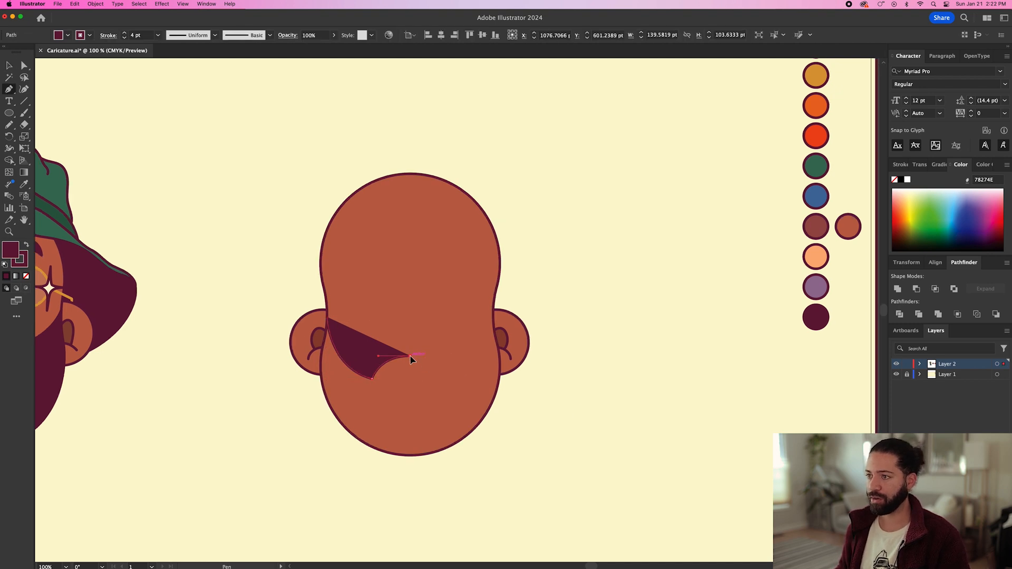
click(411, 357)
click(410, 466)
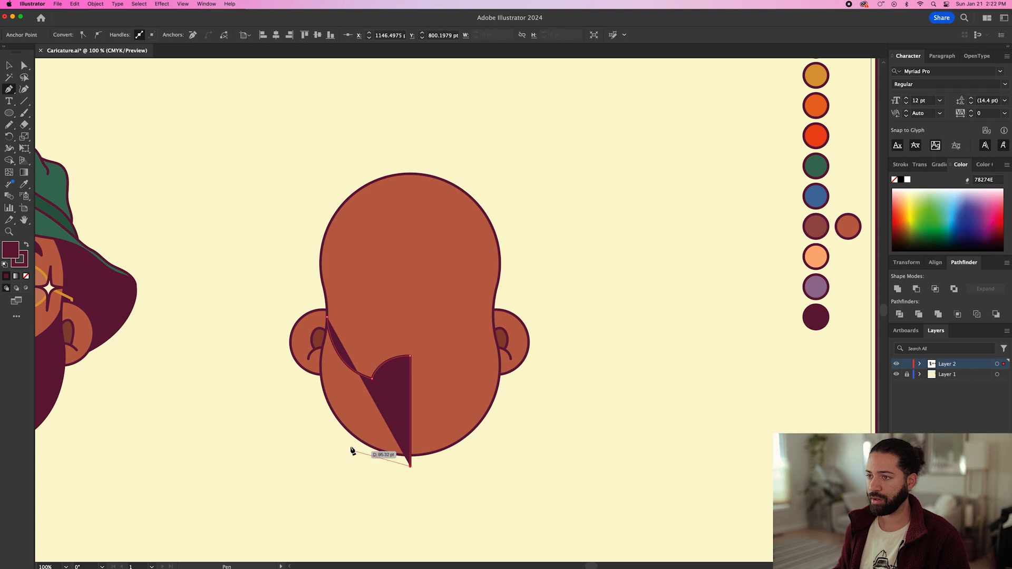
drag(311, 417, 311, 363)
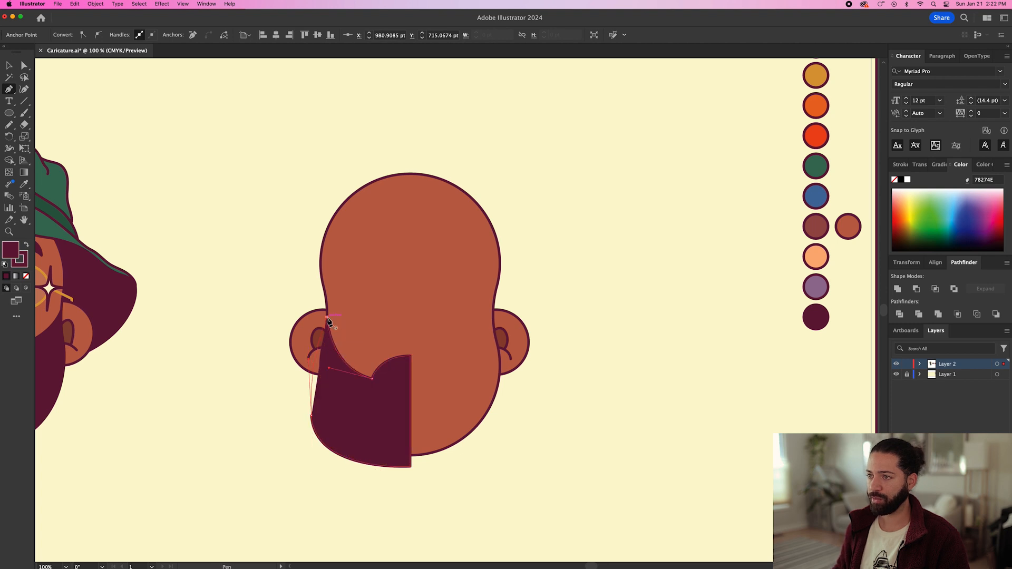
click(328, 320)
Paste a copy of the head in place and intersect it with the half-beard to trim the beard to the jawline
key(v)
click(463, 341)
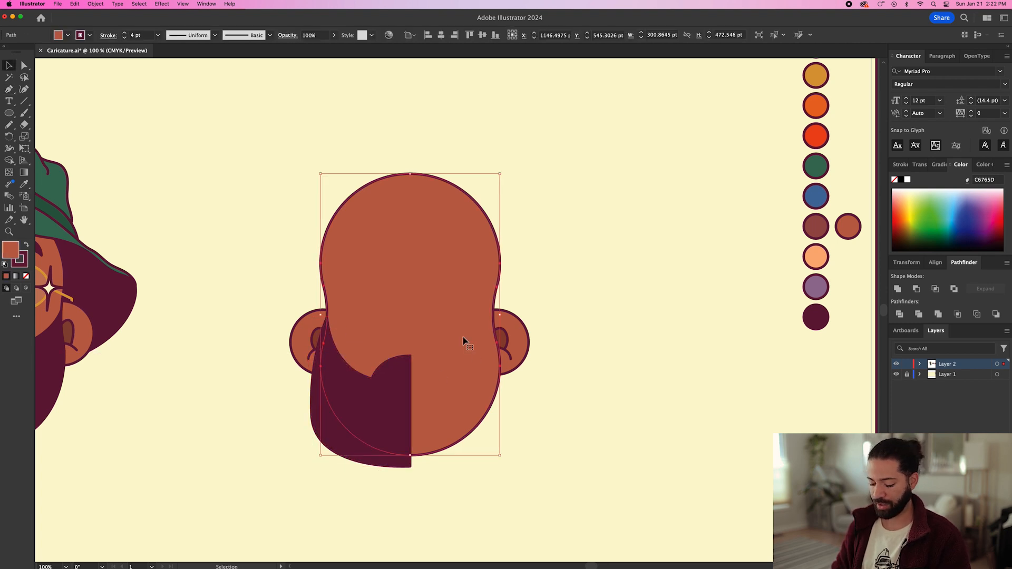
key(super+c)
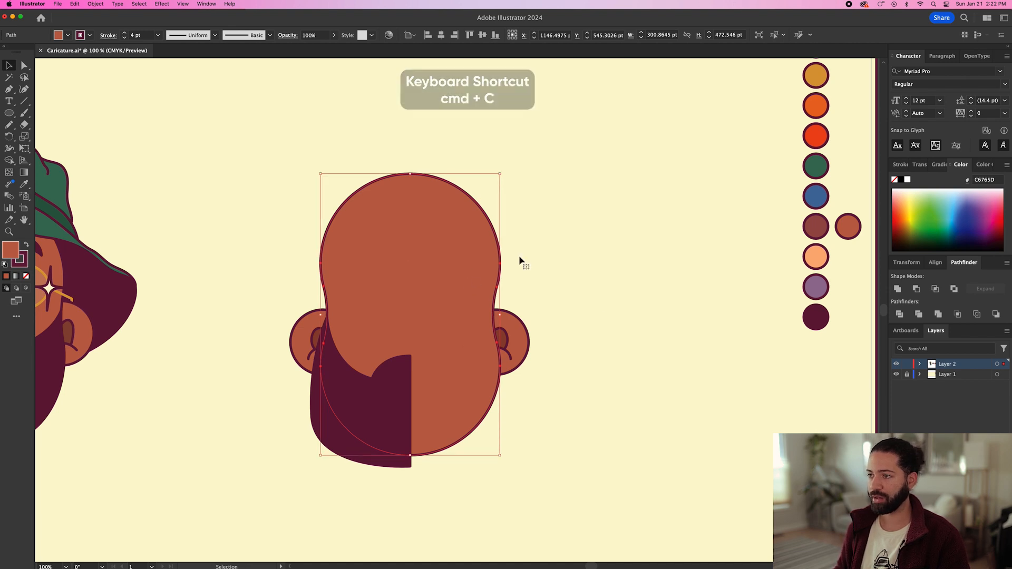
key(super+shift+v)
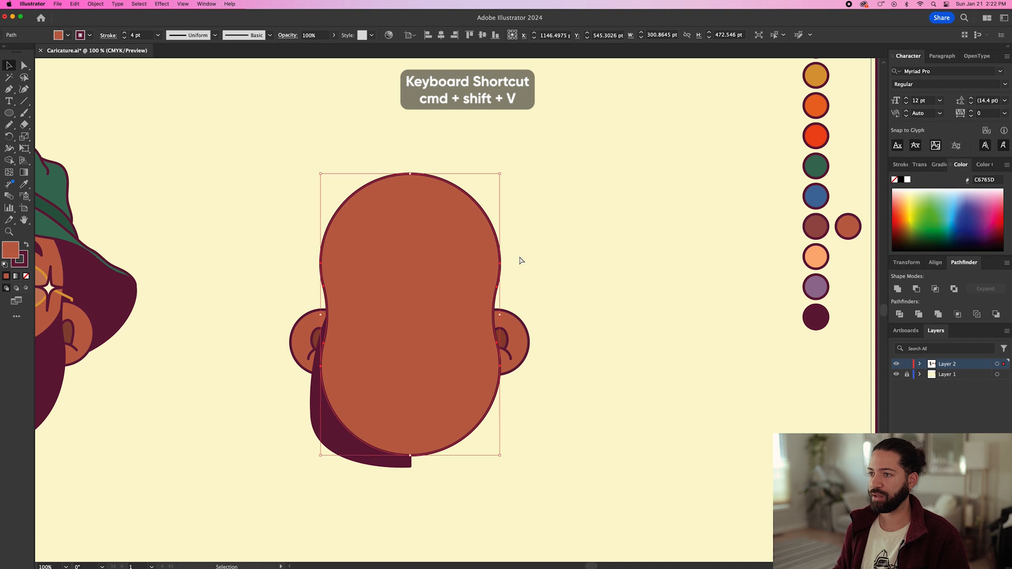
shift+click(319, 428)
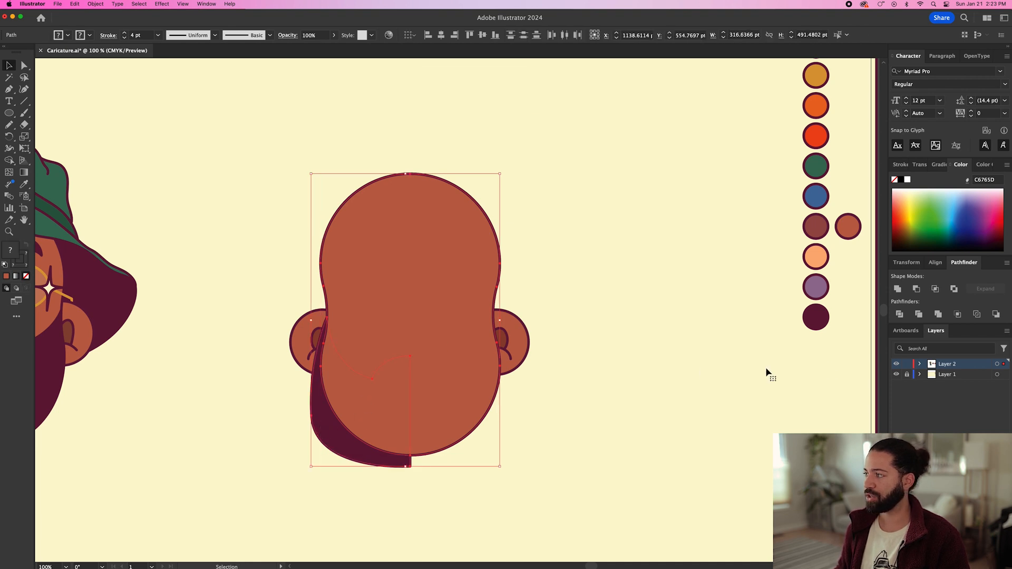
click(936, 289)
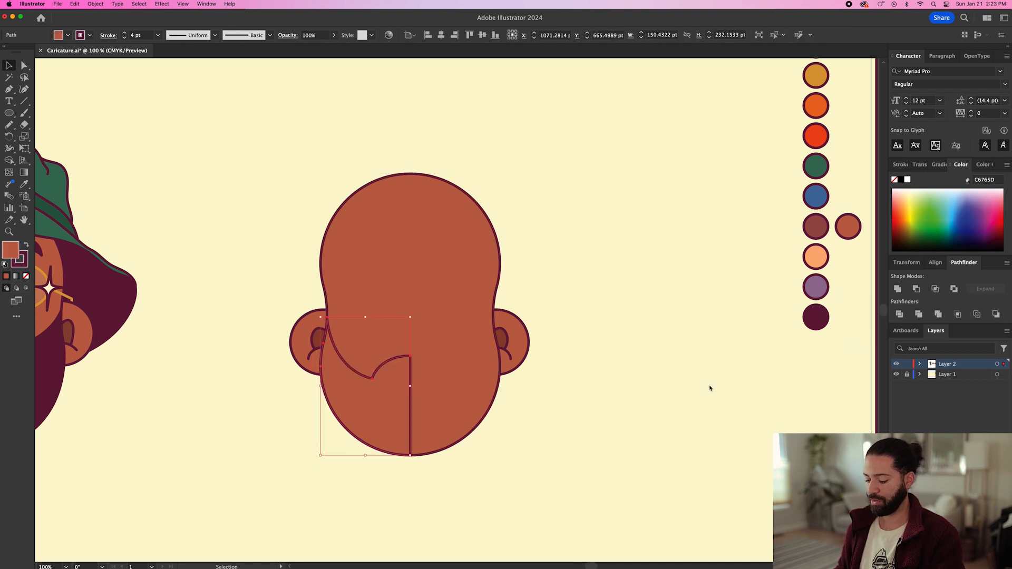
Give the trimmed half-beard the dark maroon fill sampled from the artwork
key(i)
click(42, 290)
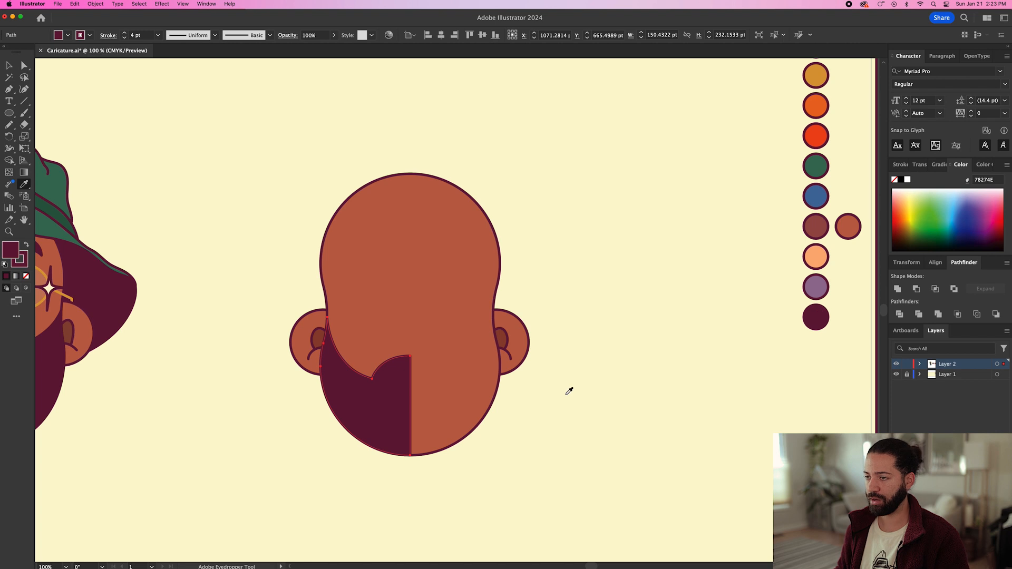
key(v)
click(583, 396)
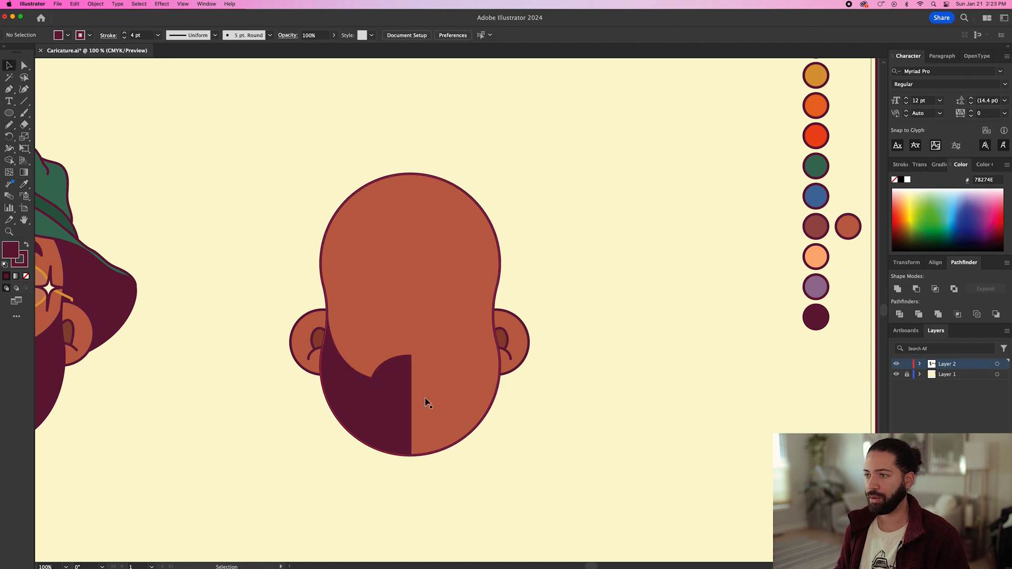
Duplicate the half-beard, reflect the copy across the vertical axis, and fit it against the opposite side of the jaw
click(366, 405)
drag(360, 403, 398, 405)
click(95, 5)
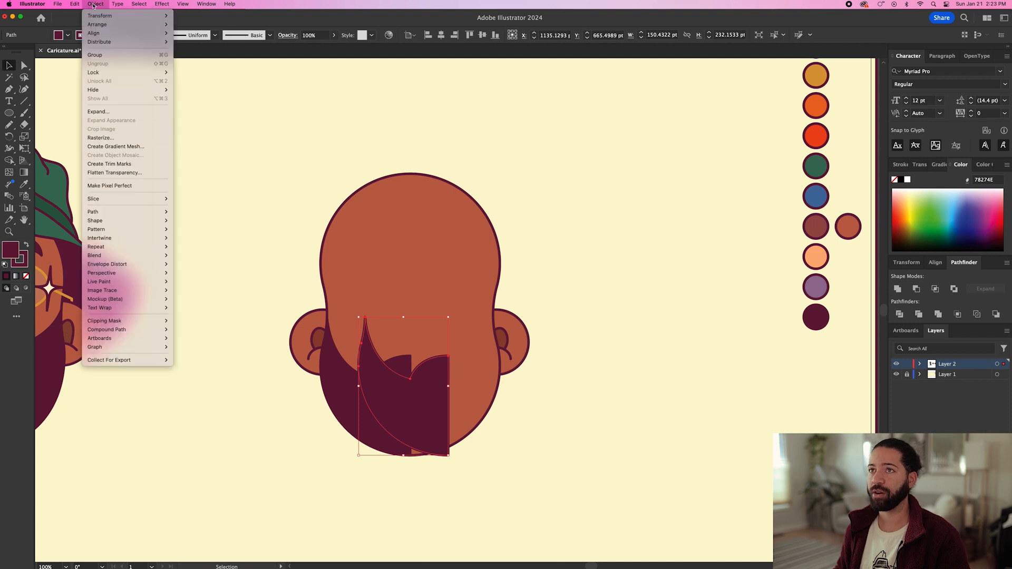
mouse_move(91, 16)
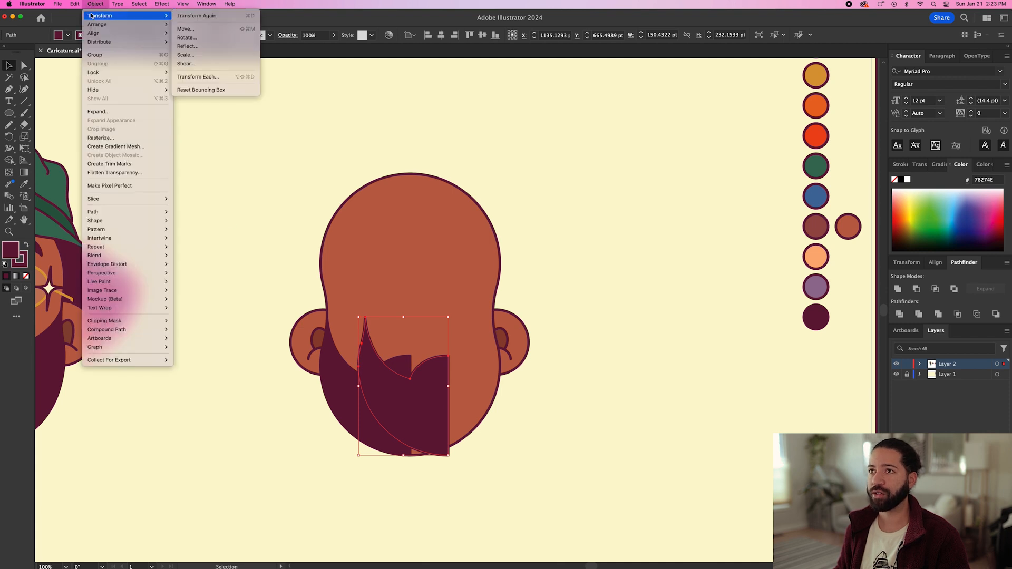
click(188, 45)
click(505, 242)
drag(432, 404, 500, 384)
Unite the two half-beards into a single beard shape
key(super+equal)
key(super+equal)
key(super+equal)
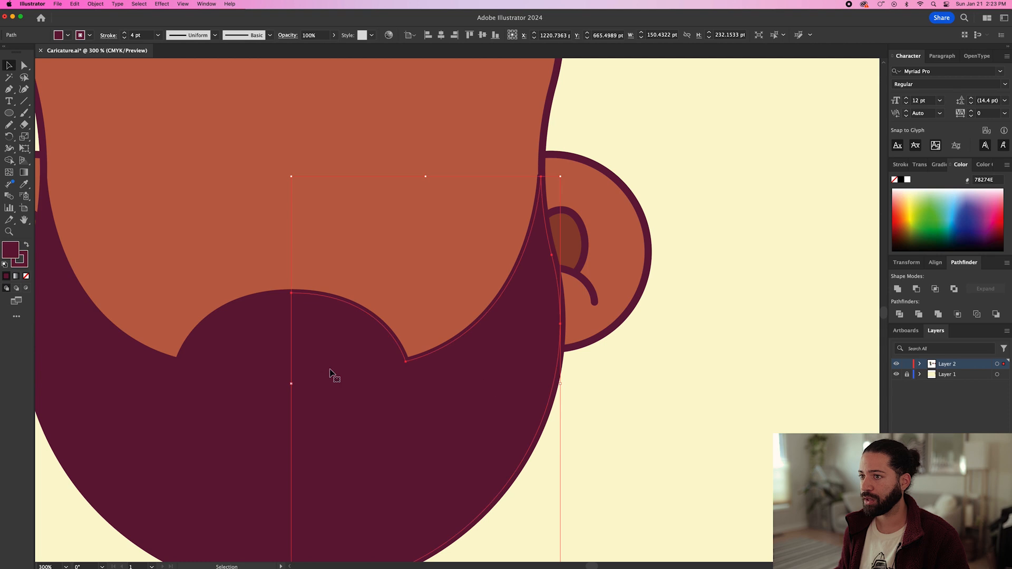
key(super+minus)
key(super+minus)
key(super+minus)
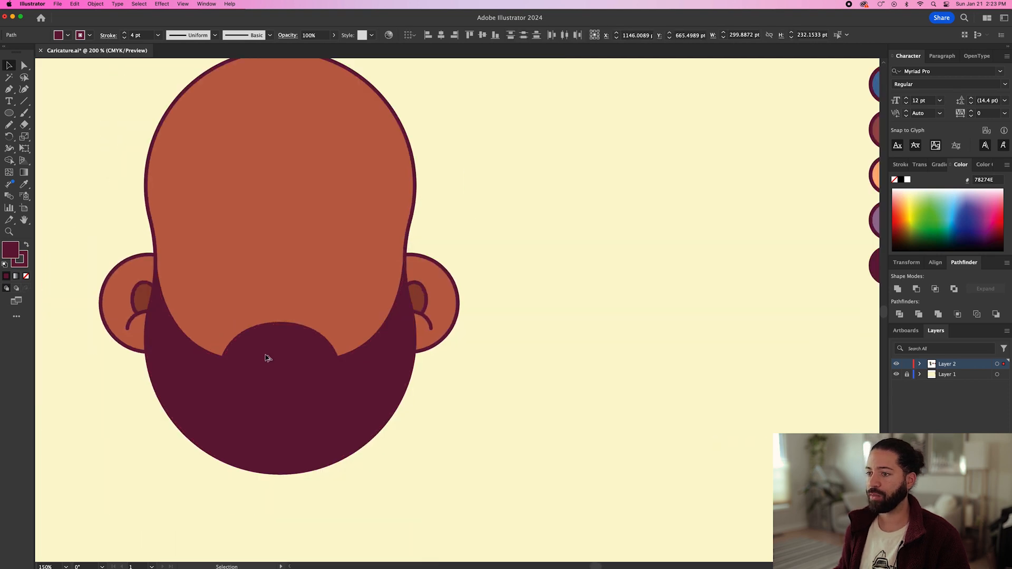
click(898, 290)
click(425, 395)
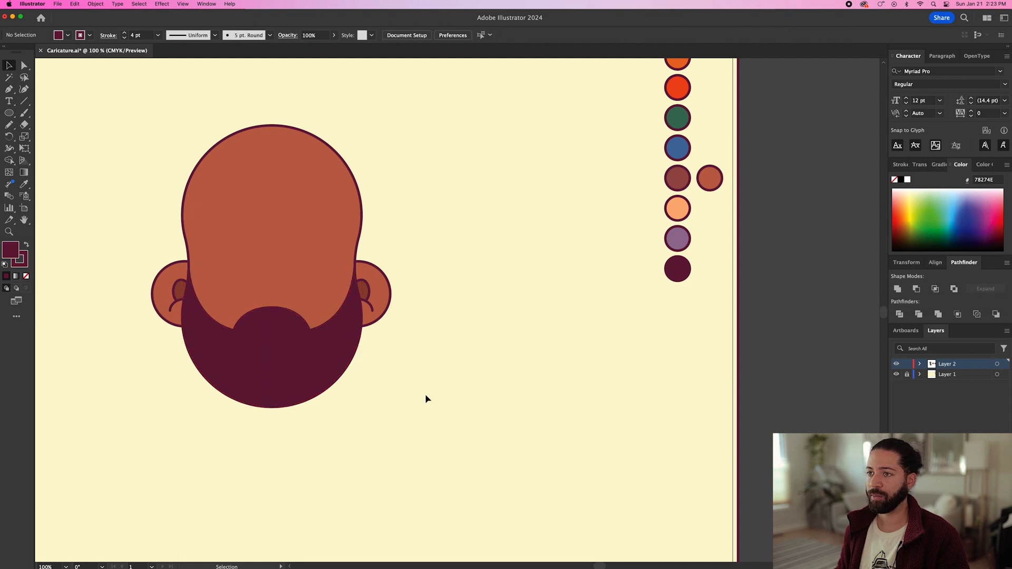
Raise the two inner corner points on the beard's upper edge to about Y 645 pt and spread them slightly farther apart
scroll(425, 395, left, 10)
key(a)
click(639, 320)
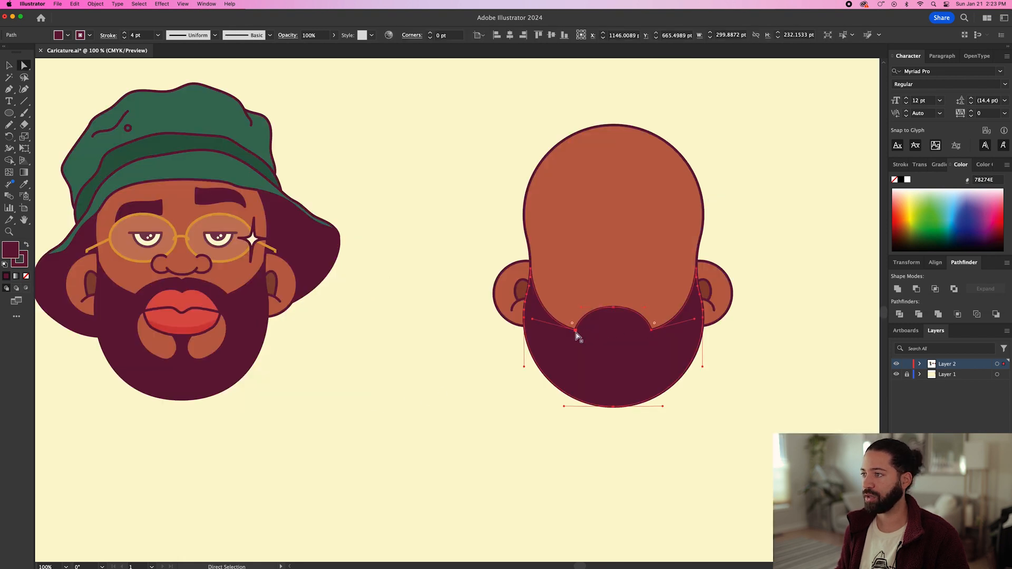
click(651, 330)
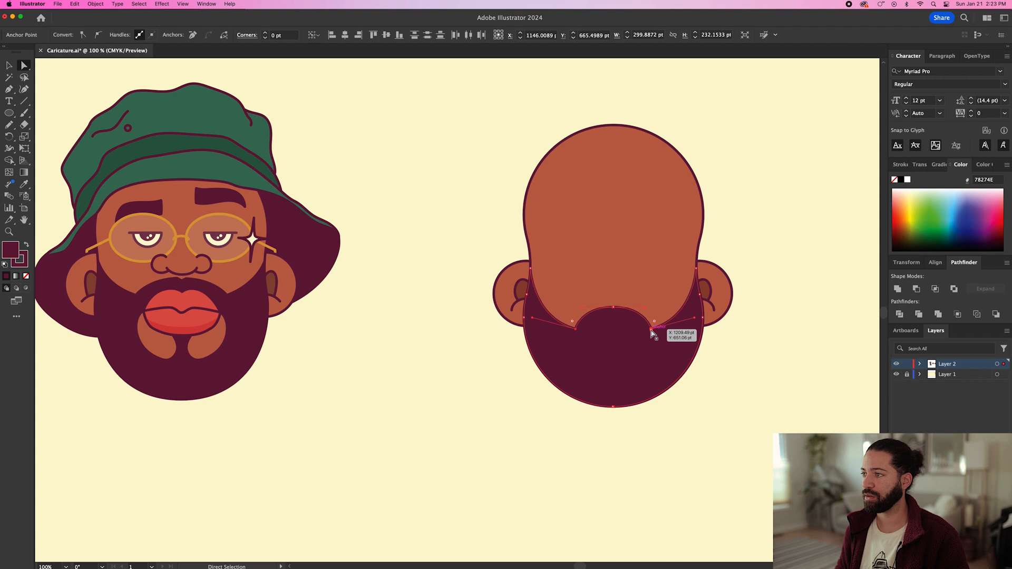
click(748, 349)
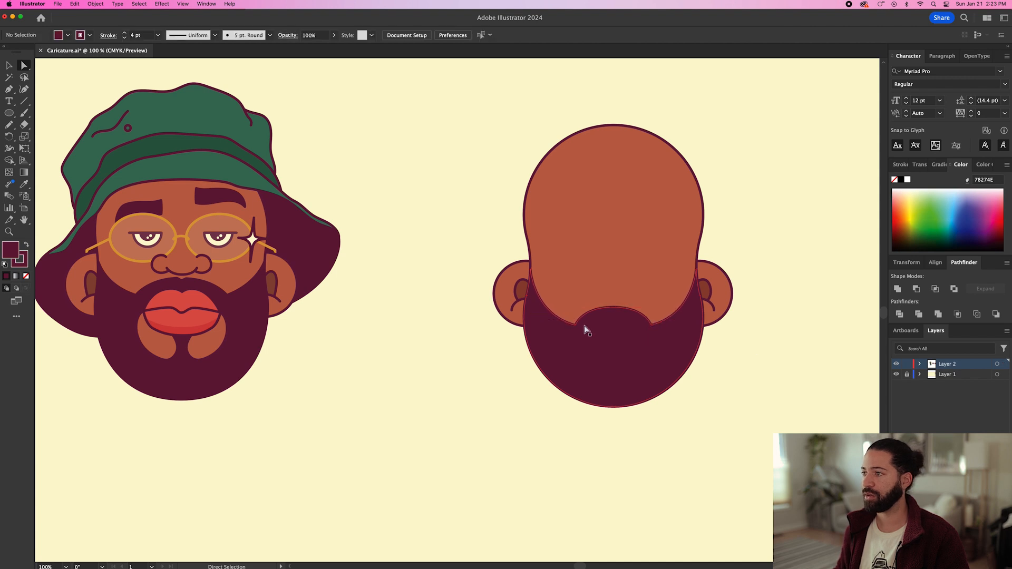
click(572, 325)
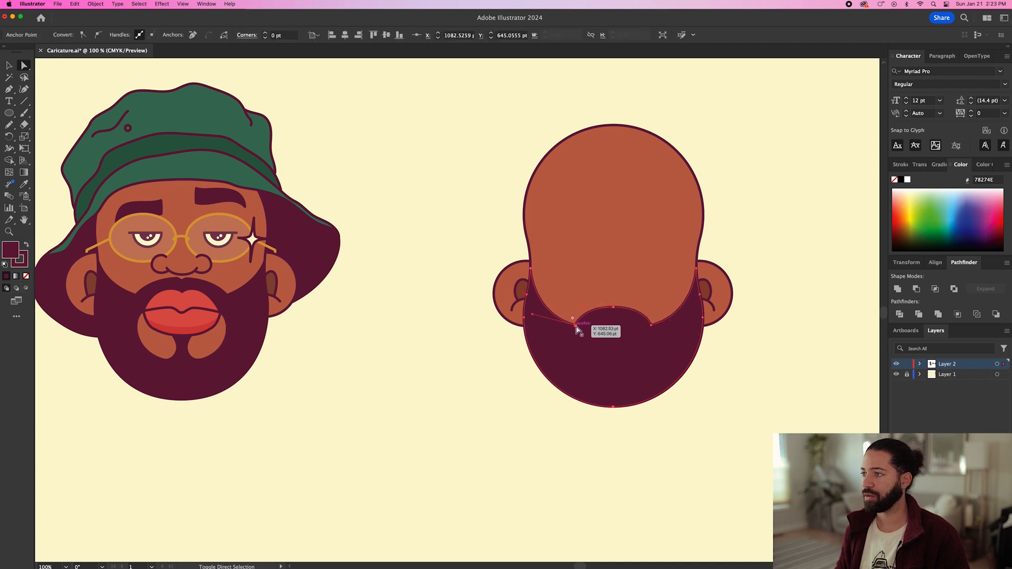
click(653, 327)
click(726, 335)
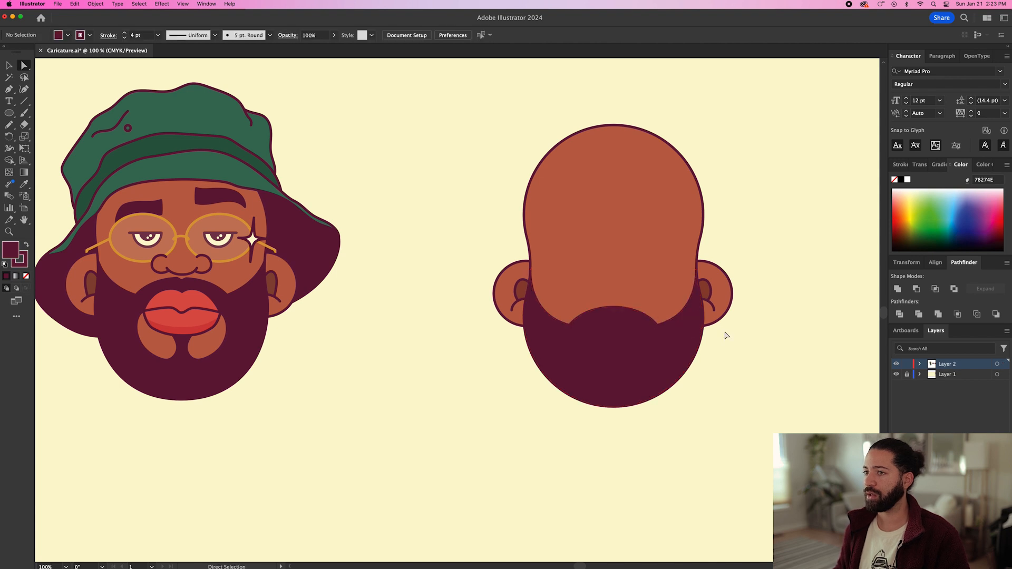
Add an anchor point close to each side of the top-centre point on the beard's moustache arc
scroll(184, 285, up, 3)
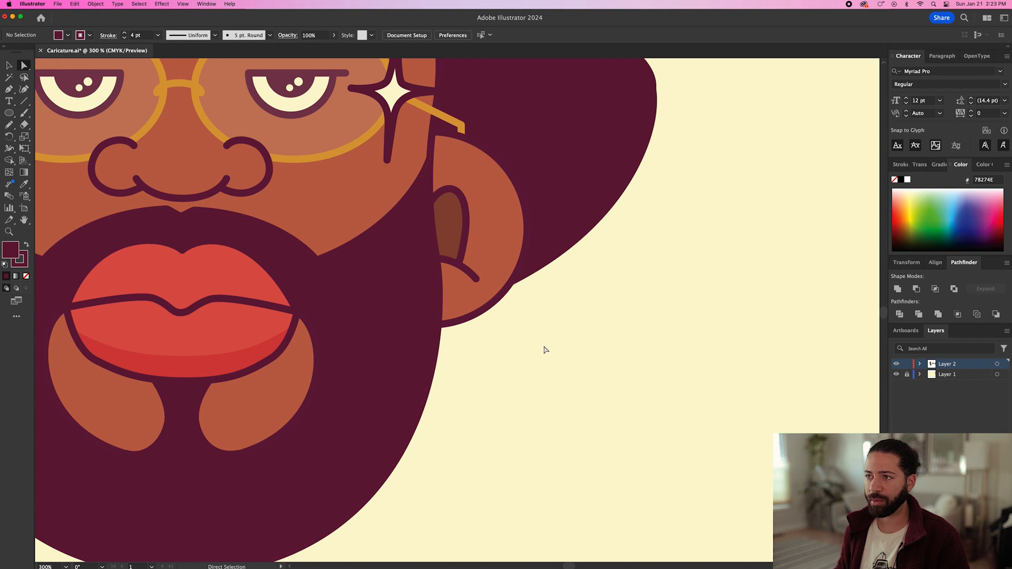
scroll(608, 373, right, 15)
scroll(609, 373, right, 5)
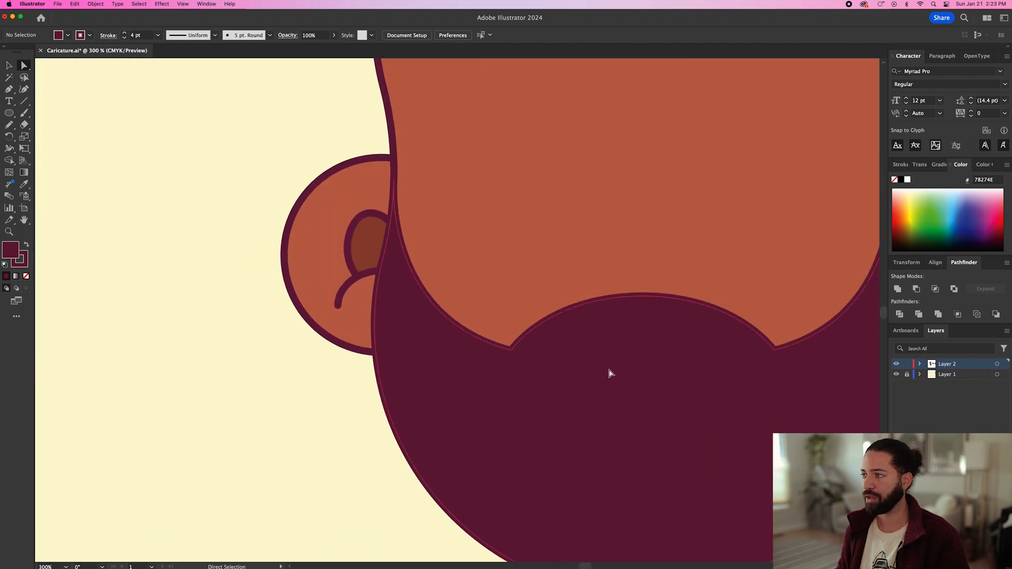
key(p)
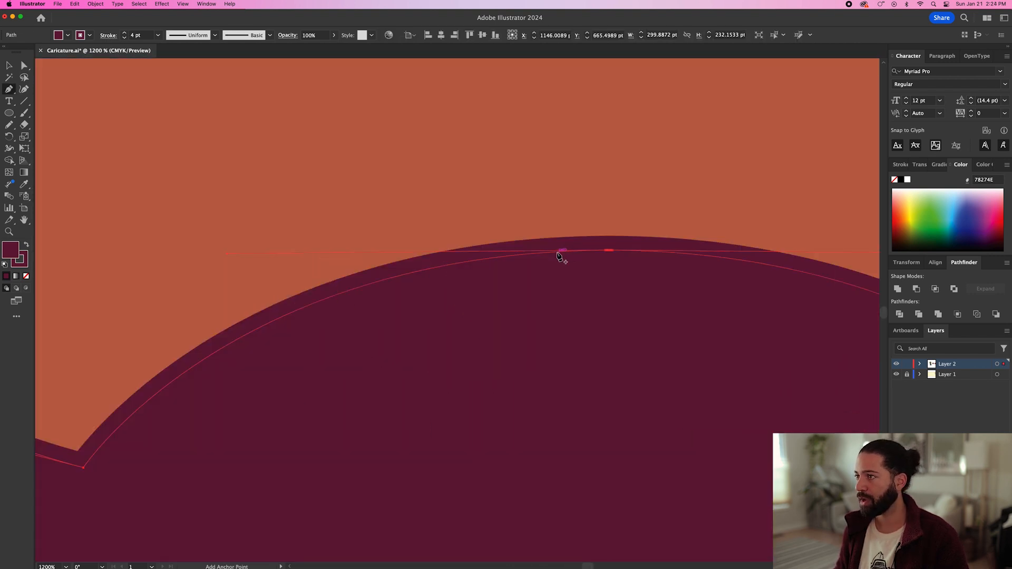
click(558, 255)
click(677, 255)
scroll(618, 269, up, 1)
Lower the moustache arc's top-centre anchor to Y 621.65 pt to form a small notch
key(a)
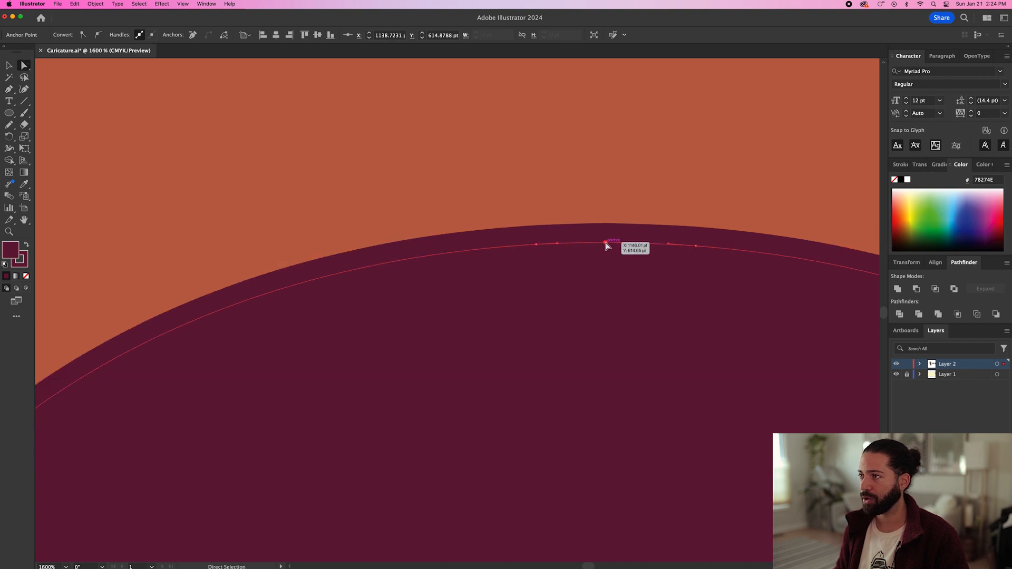
click(607, 243)
key(Down)
key(Down)
key(Down)
key(Down)
key(Down)
key(Down)
key(Down)
key(Down)
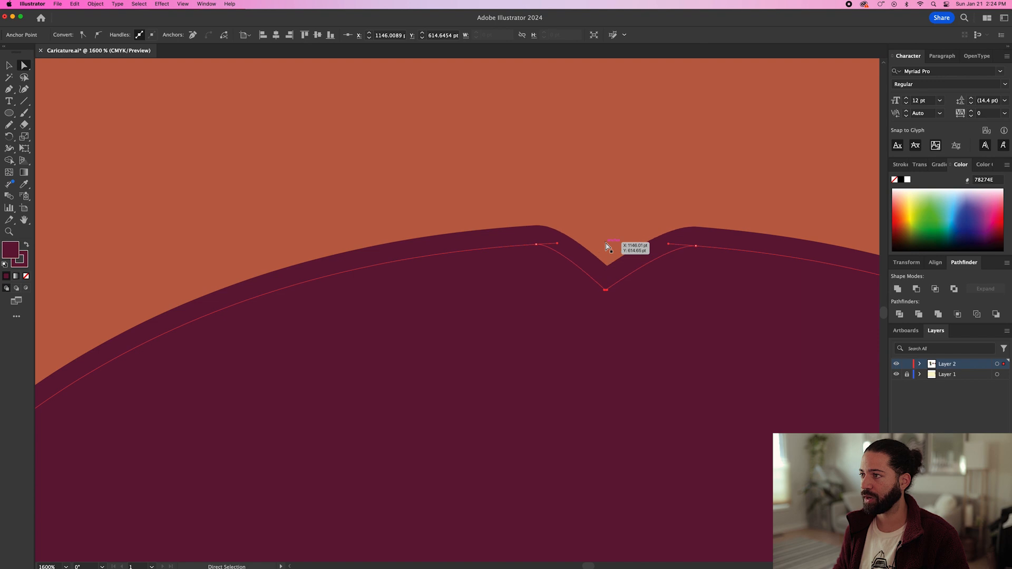
Convert the anchor at the base of the moustache notch to a sharp corner
key(p)
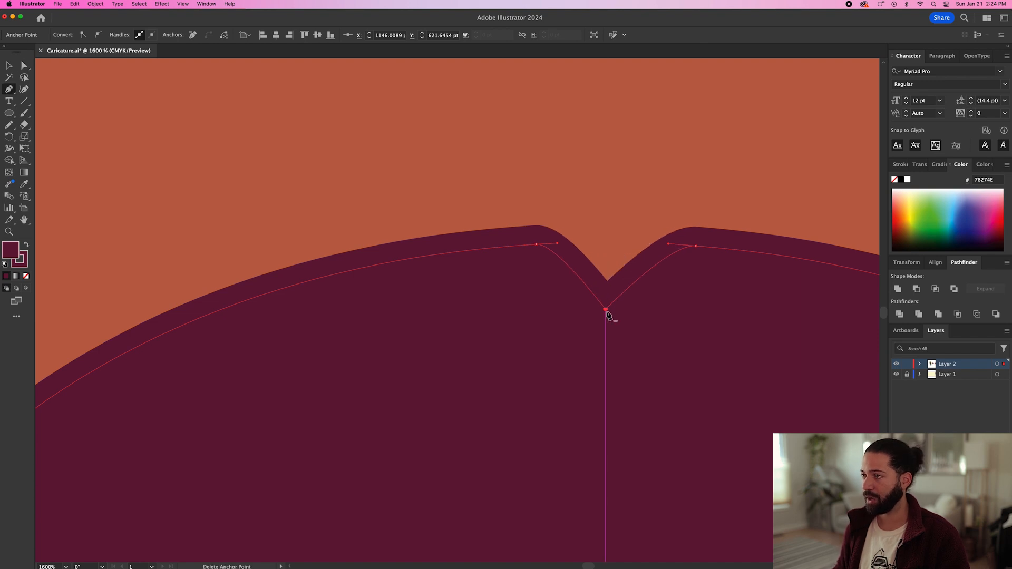
key(alt)
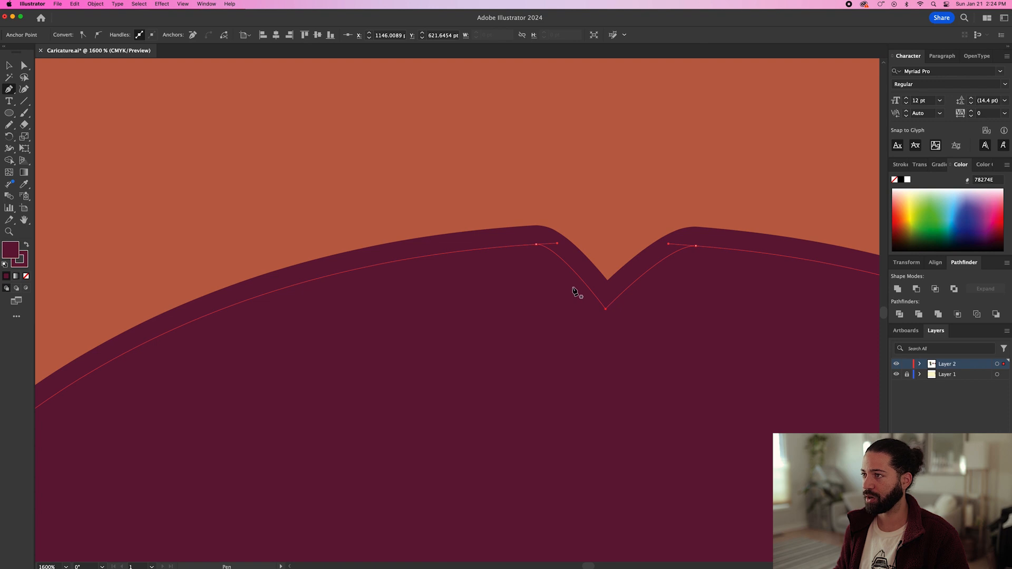
scroll(553, 303, down, 10)
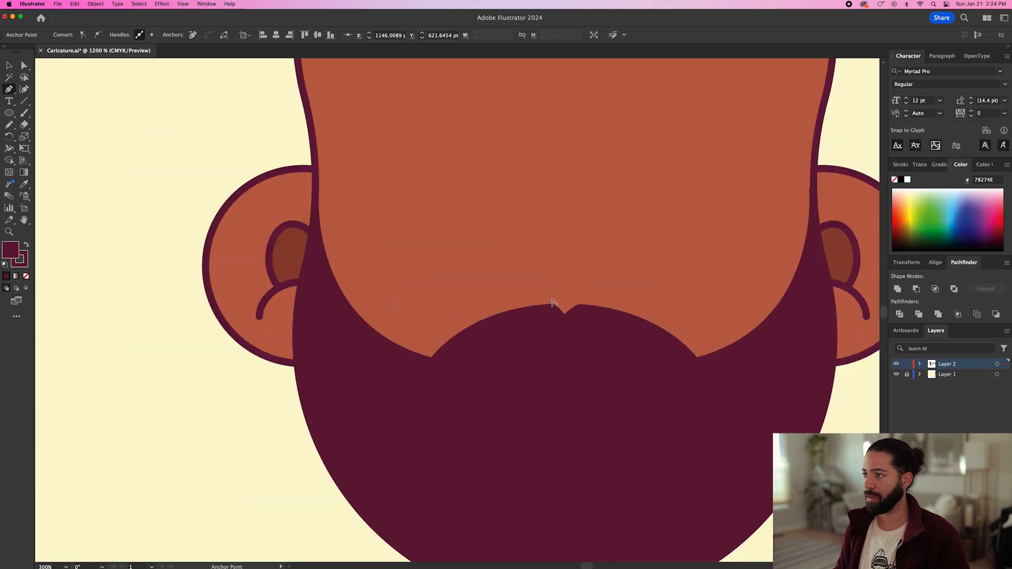
Draw a C-shaped left nostril about 21 by 23 pt above the moustache with the Pencil tool, using the head's fill and stroke
key(super+1)
key(n)
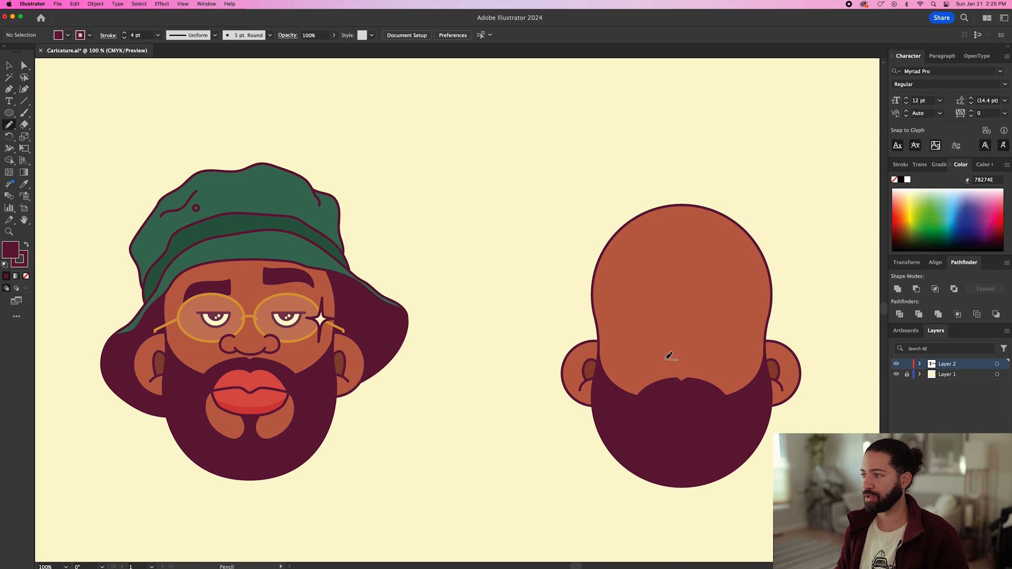
scroll(668, 357, up, 5)
drag(666, 355, 554, 329)
key(a)
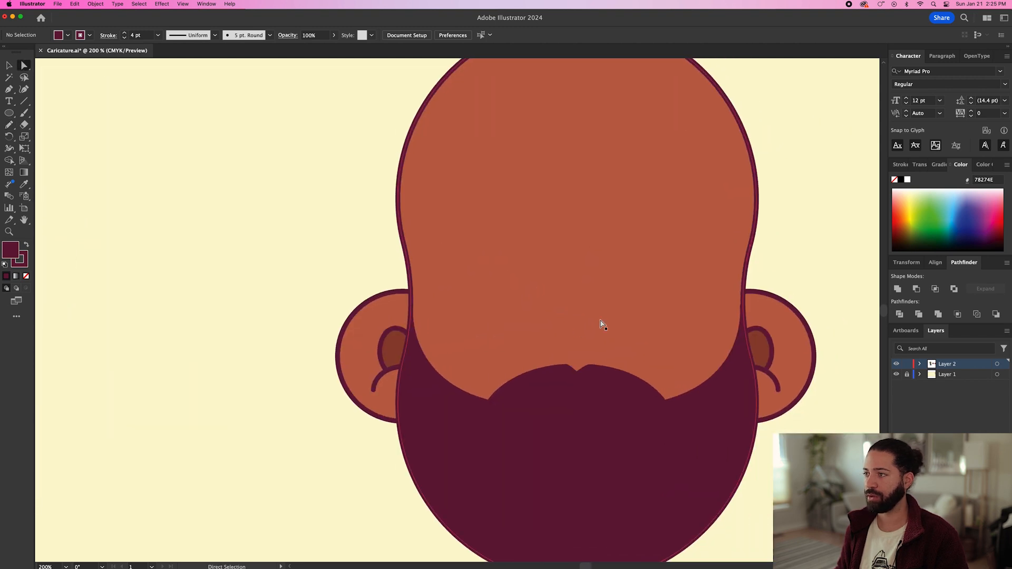
click(601, 324)
key(n)
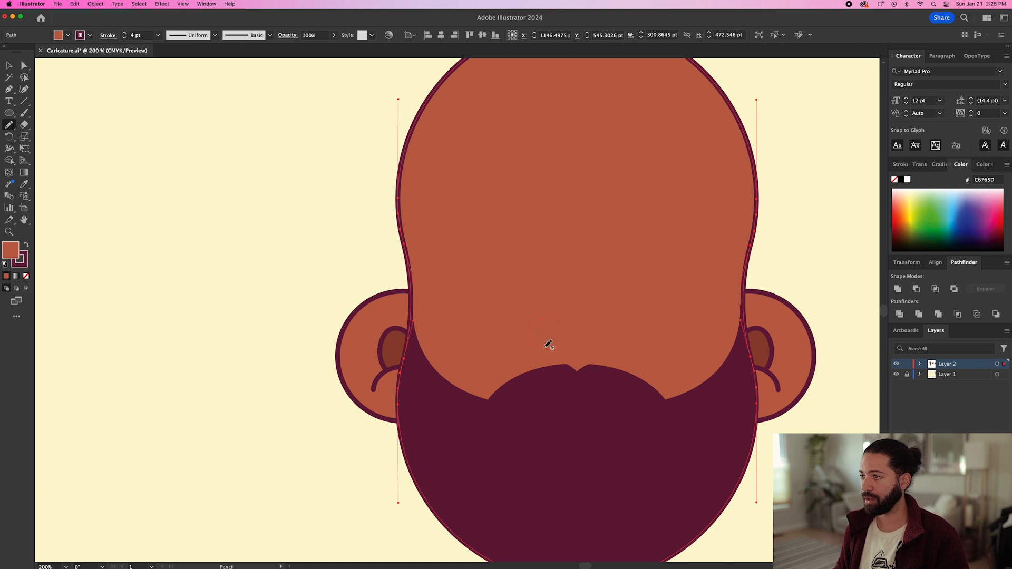
drag(559, 338, 558, 340)
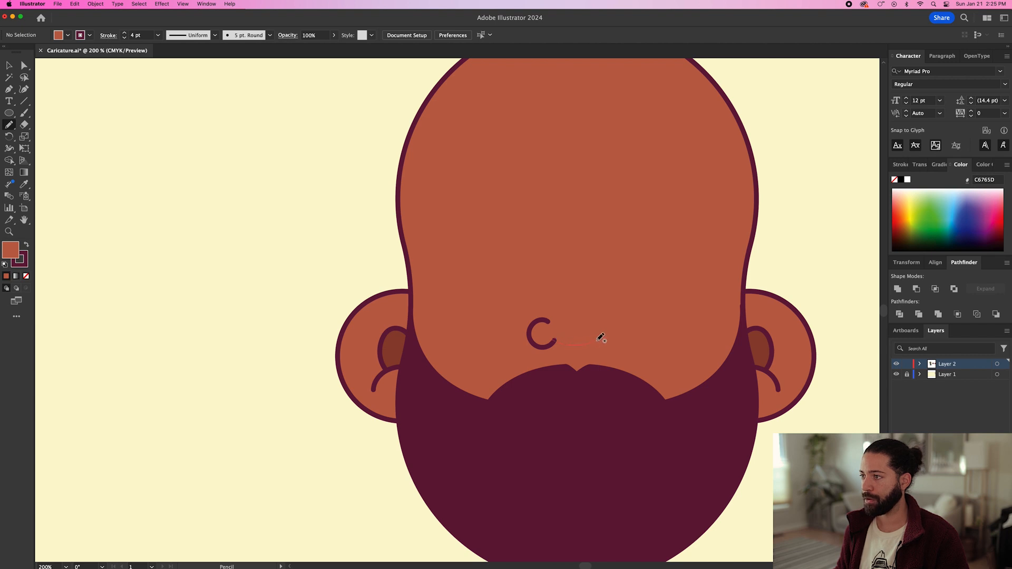
Draw a shallow curve about 40 pt wide from the left nostril for the underside of the nose
drag(598, 340, 598, 340)
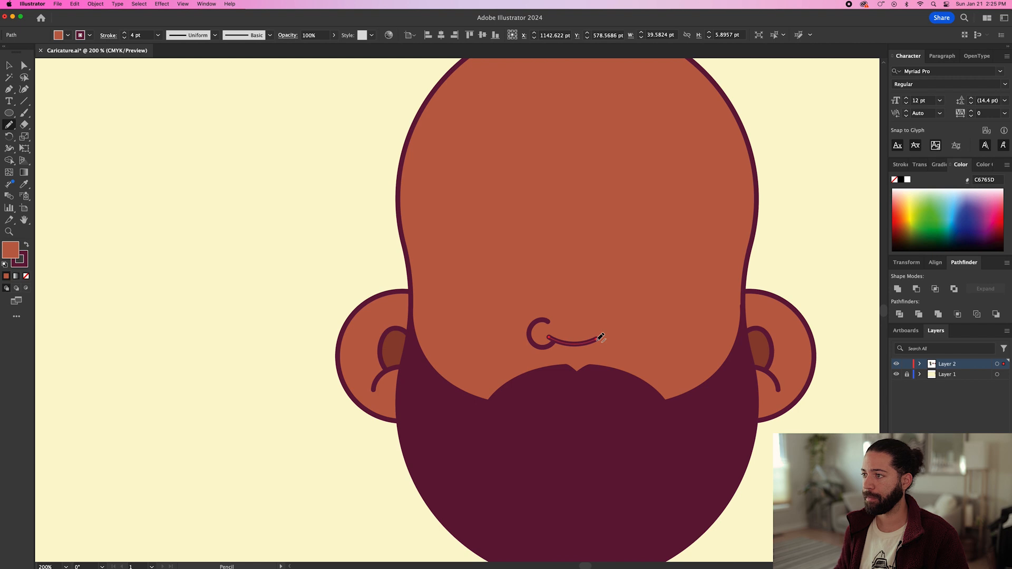
key(v)
click(668, 332)
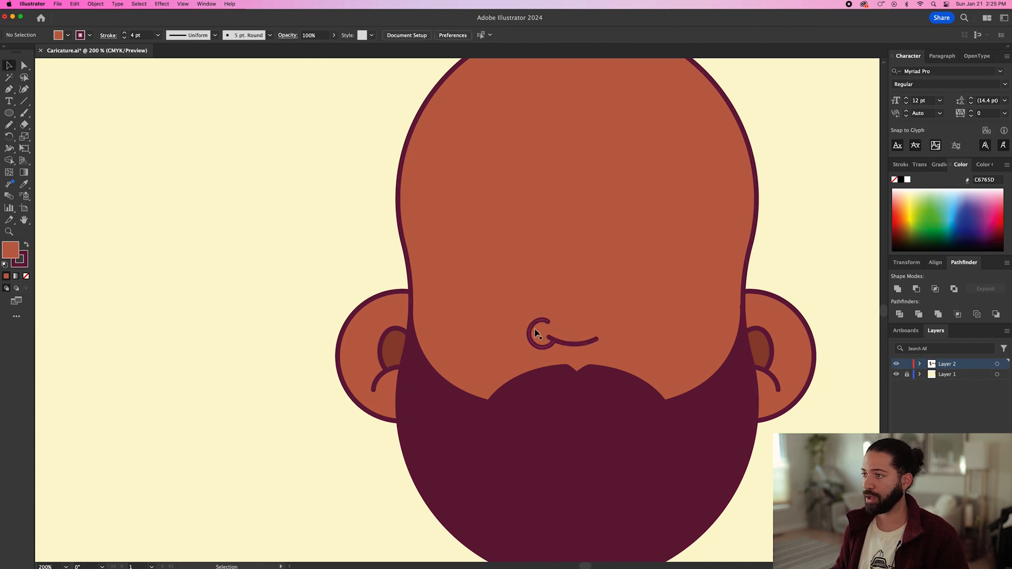
Duplicate the nostril to the other side of the nose curve and reflect the copy to face inward
drag(543, 333, 624, 334)
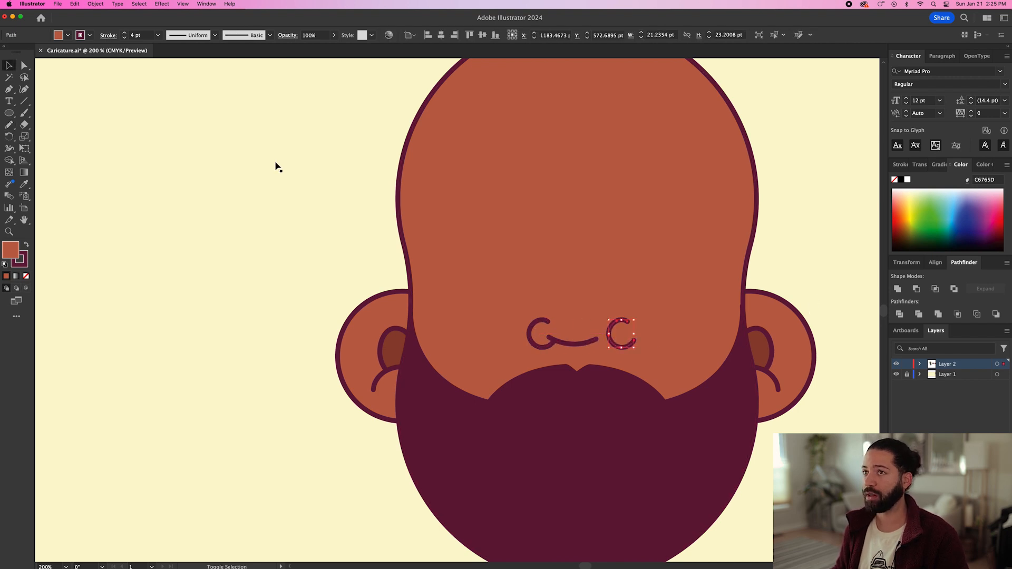
click(95, 3)
mouse_move(98, 16)
click(187, 46)
click(507, 242)
Move the mirrored nostril against the nose curve's right end and reshape the curve to about 41 by 9 pt
drag(625, 333, 608, 334)
drag(661, 322, 724, 322)
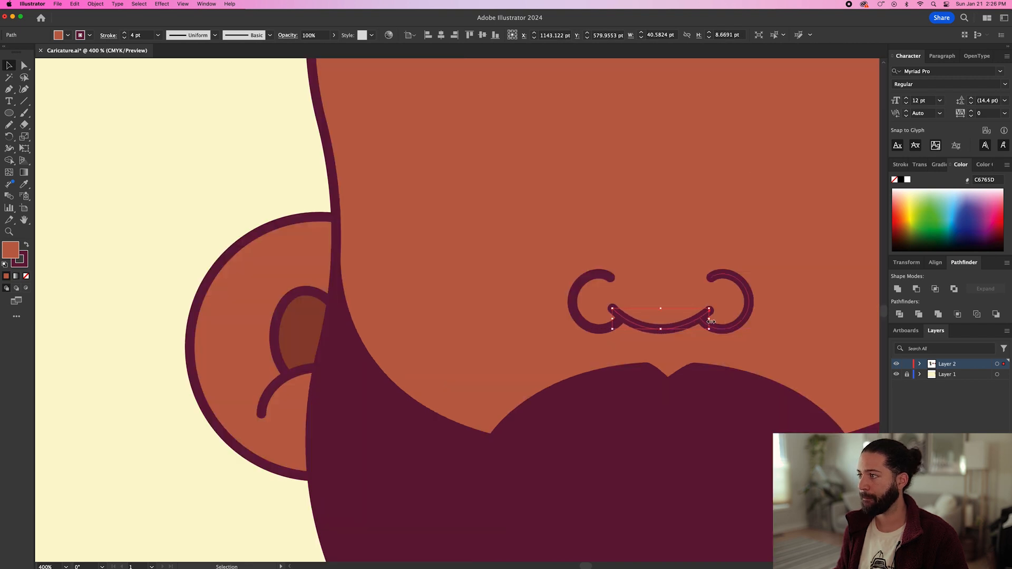
scroll(791, 319, down, 1)
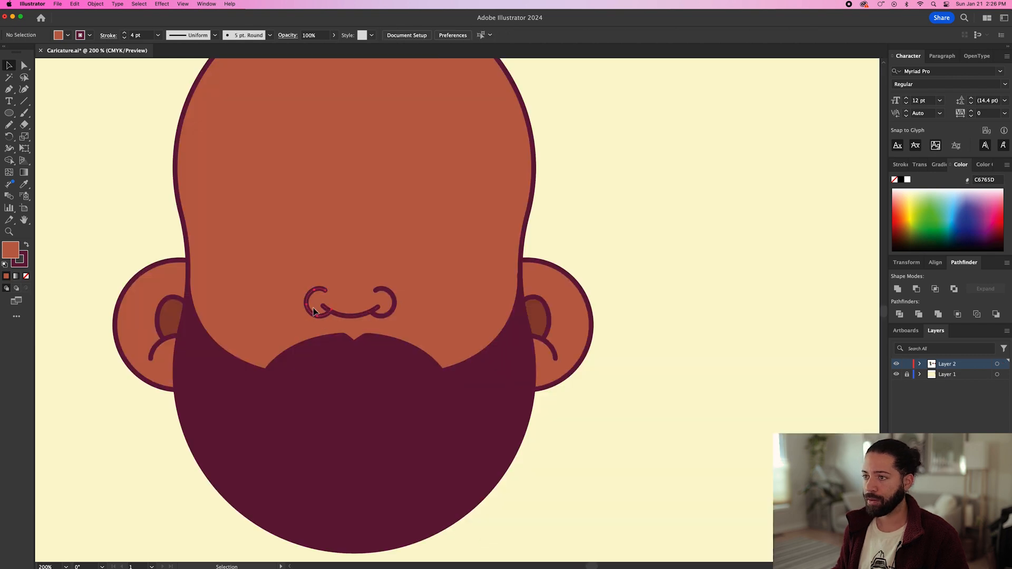
Group both nostrils with the nose curve and enlarge the group to about 94 pt wide
click(310, 310)
shift+click(363, 314)
shift+click(393, 311)
key(super+g)
mouse_move(397, 318)
mouse_down()
mouse_move(415, 323)
mouse_move(400, 313)
mouse_up()
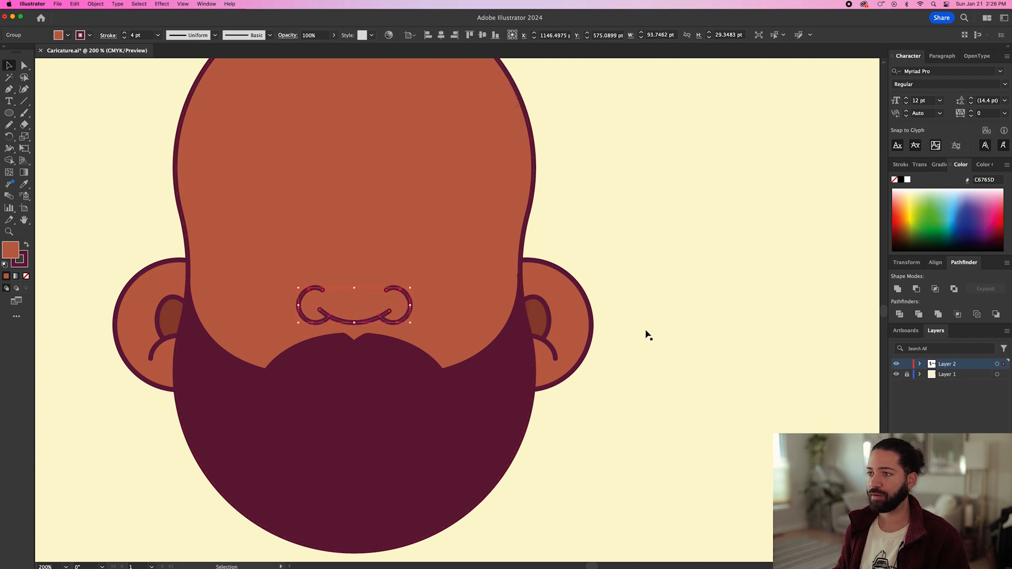
Enlarge the nose group slightly more, keeping it centred above the moustache notch
click(647, 333)
scroll(646, 334, down, 2)
scroll(646, 334, left, 3)
click(564, 312)
click(688, 331)
click(576, 307)
drag(587, 296, 607, 295)
click(727, 304)
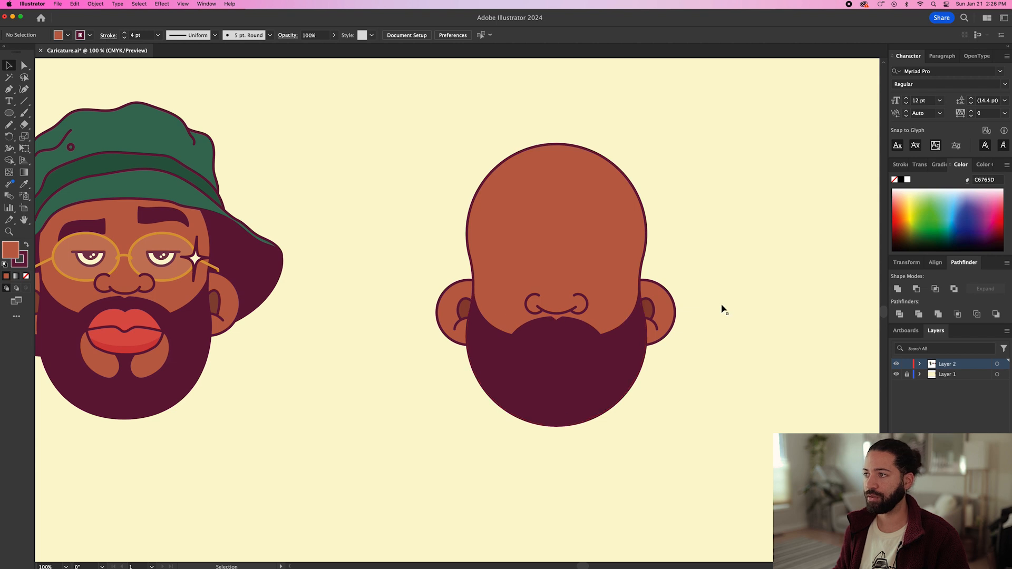
Draw a circle about 60 pt across for the right eye and give it the palette's cream fill with maroon outline
key(p)
key(l)
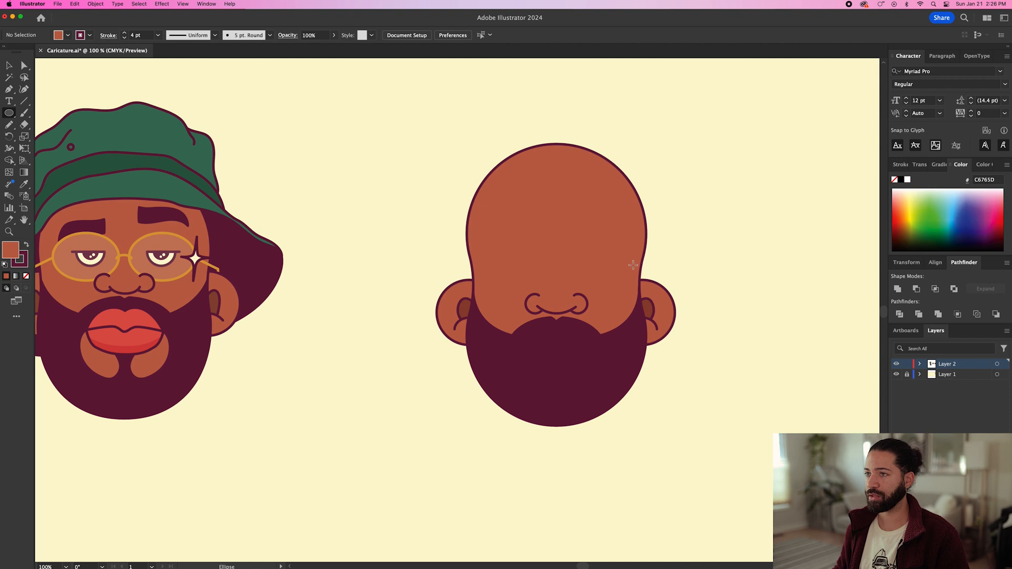
drag(587, 258, 607, 275)
key(i)
key(super+minus)
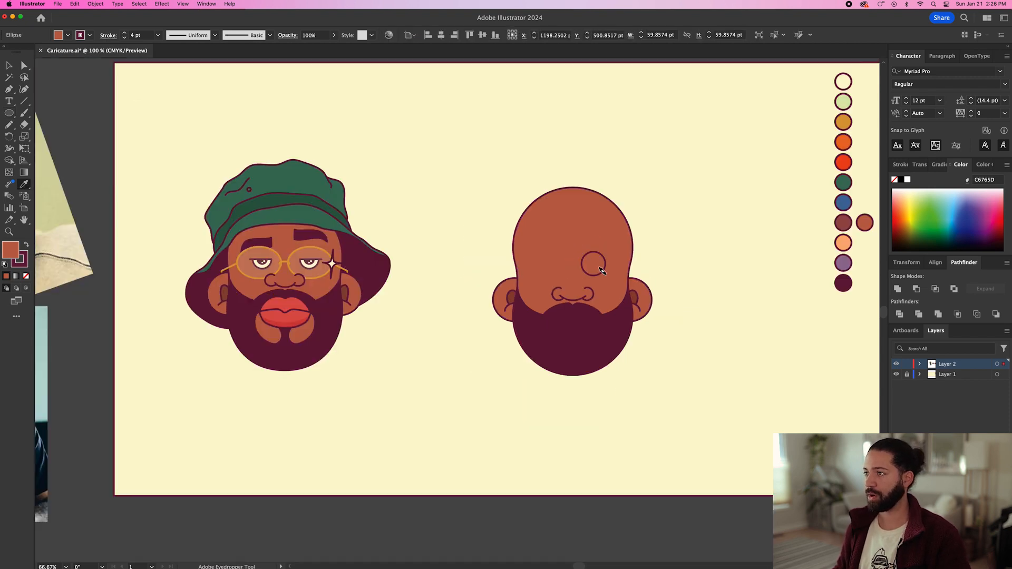
click(845, 88)
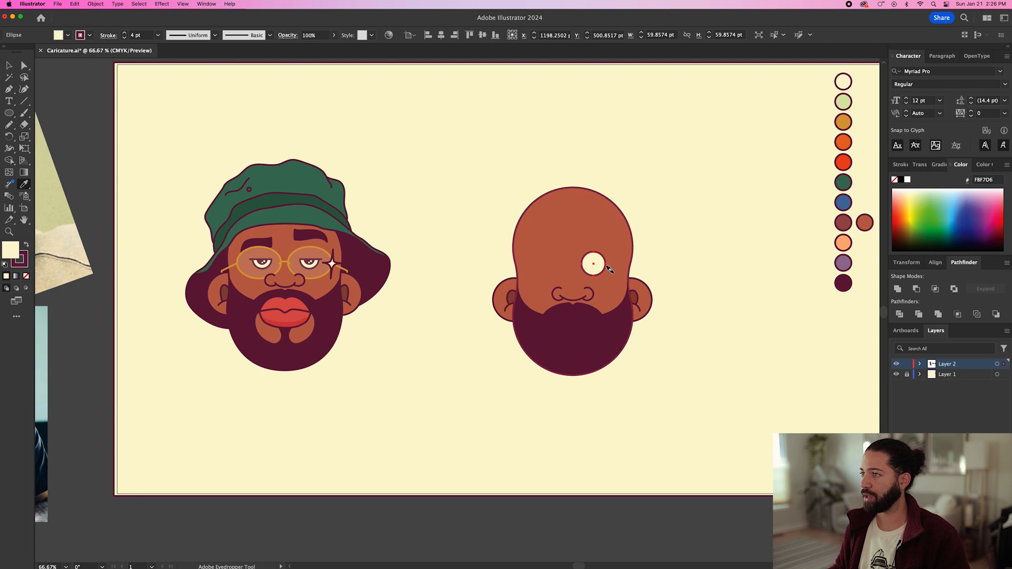
Draw a rectangle about 107 by 36 pt covering the lower half of the eye circle
key(super+plus)
key(super+plus)
key(super+plus)
key(m)
scroll(474, 243, up, 3)
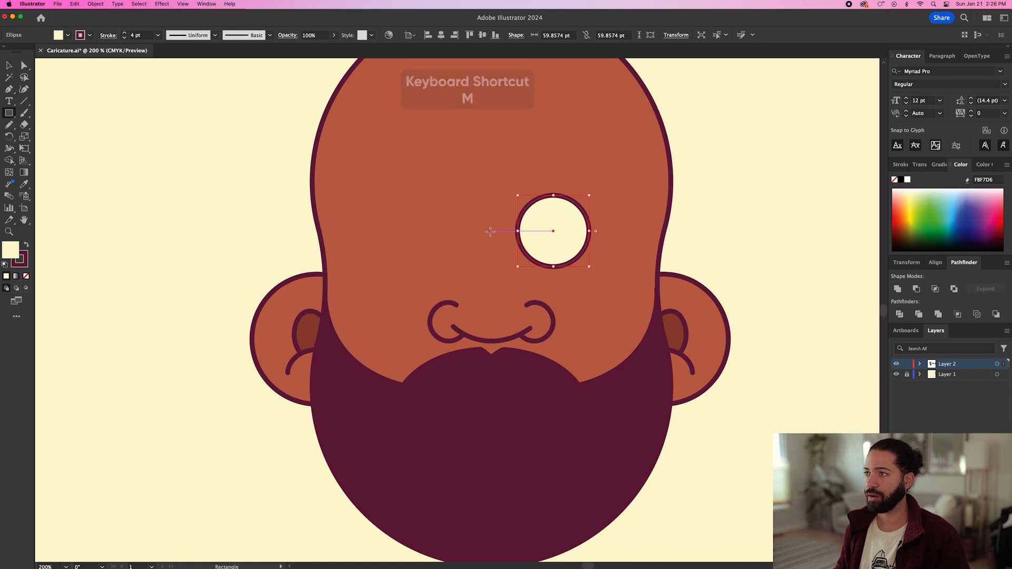
drag(491, 231, 621, 274)
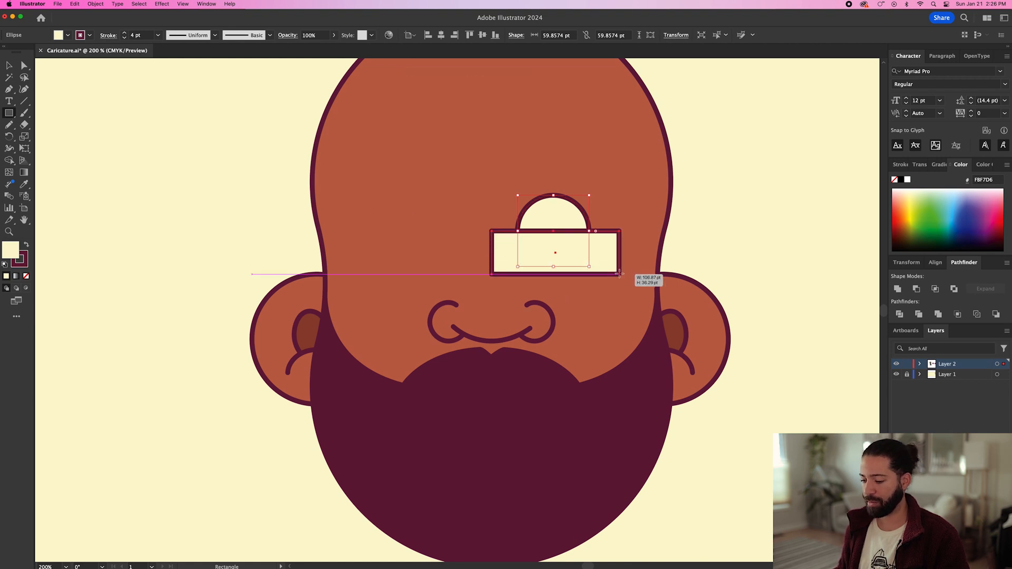
scroll(586, 228, left, 1)
Intersect the rectangle with the eye circle to keep only the circle's lower half
key(v)
shift+click(570, 213)
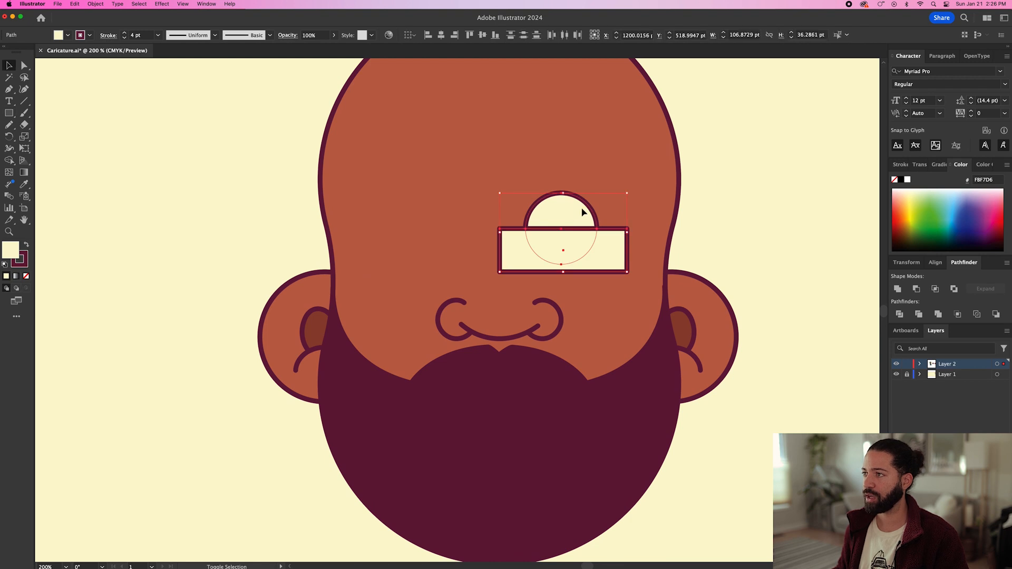
click(935, 289)
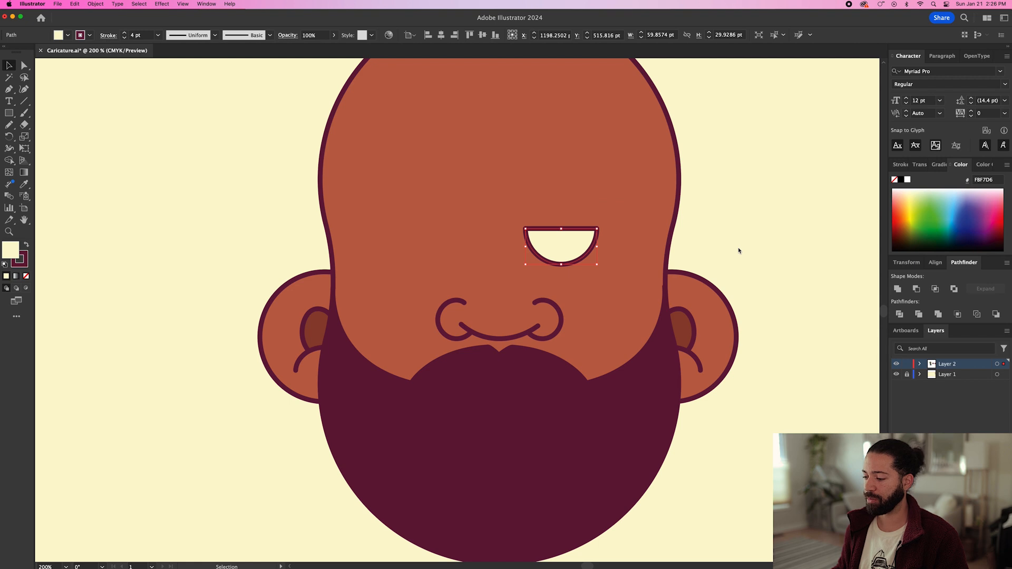
key(p)
key(v)
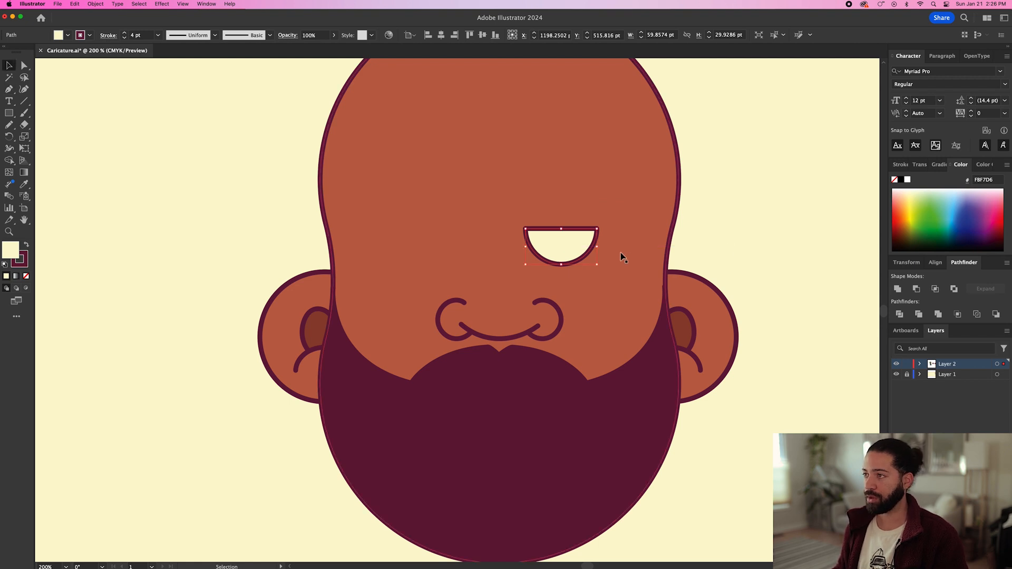
Paste a copy of the half-circle eye in place, shrink it to about 34 pt wide and apply the beard's maroon colour
key(super+c)
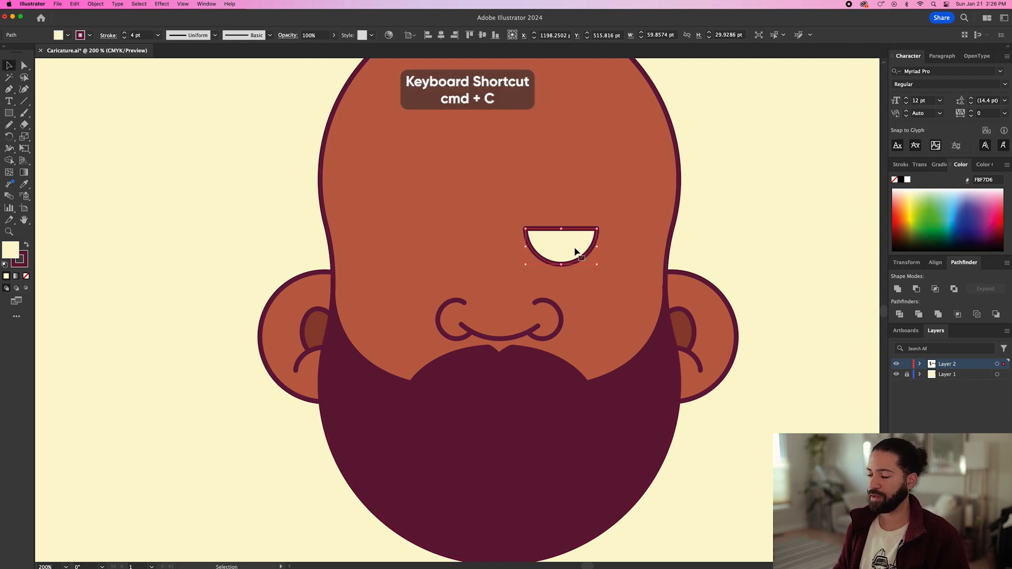
key(super+shift+v)
drag(598, 268, 571, 246)
key(i)
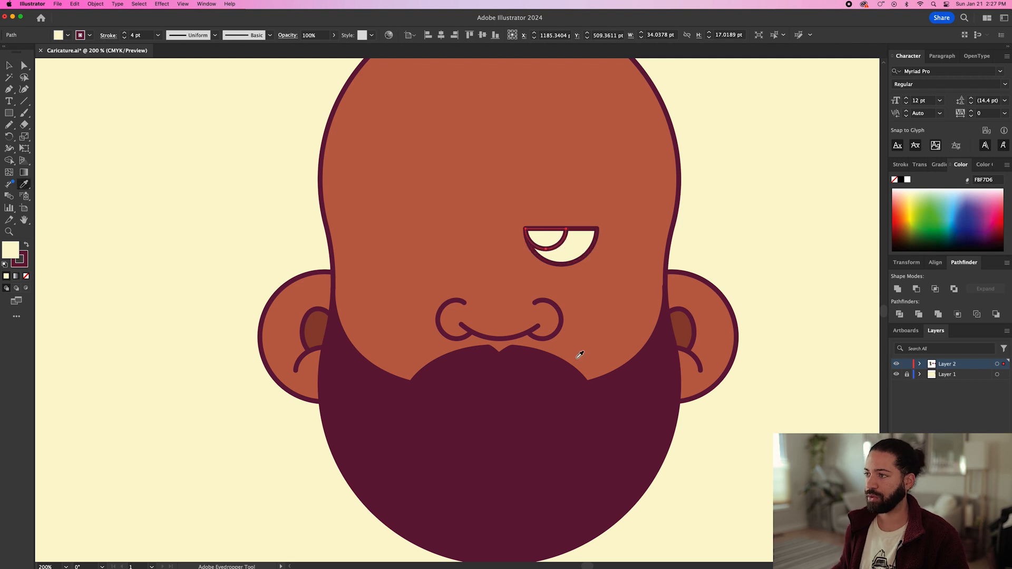
click(551, 399)
Centre the small maroon half-circle along the eye's straight upper edge
key(v)
drag(552, 242, 568, 242)
click(754, 274)
Draw a horizontal eyelid line about 9 pt long outward from the eye's upper right corner
key(super+equal)
key(p)
drag(615, 200, 636, 200)
key(v)
click(784, 220)
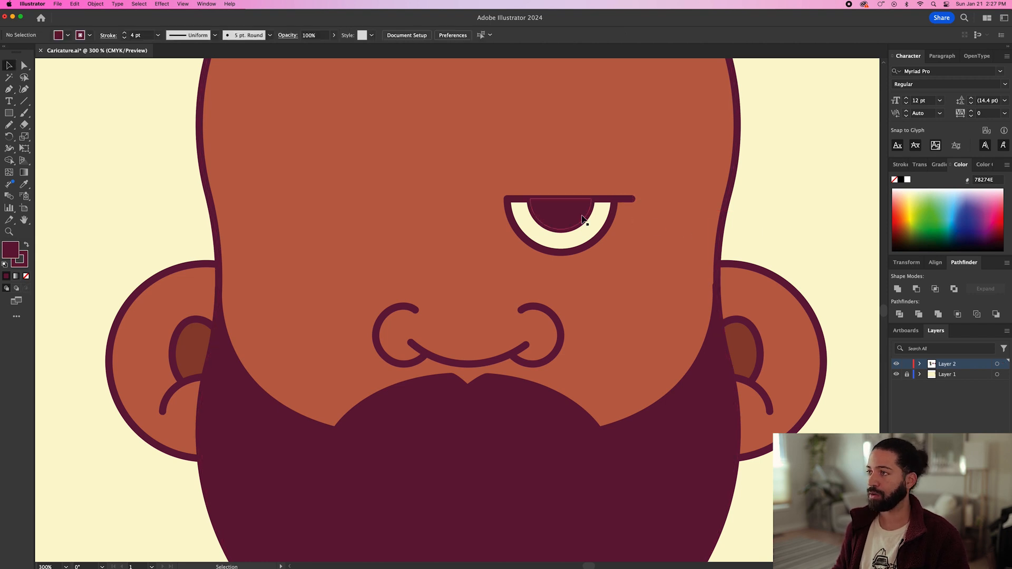
Draw a highlight circle about 5 pt across inside the pupil with a cream fill and no stroke
scroll(580, 219, up, 5)
scroll(584, 214, up, 5)
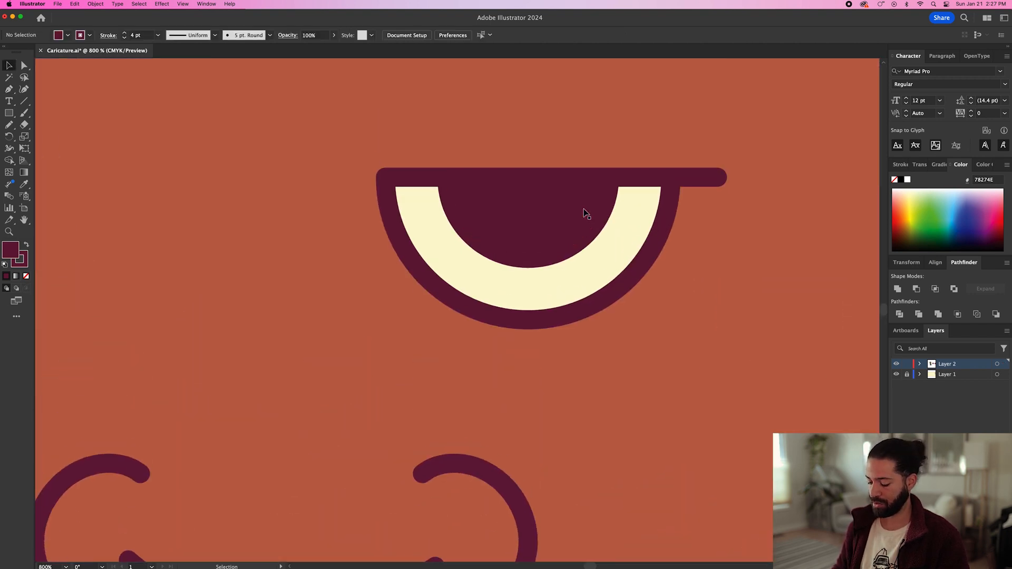
key(l)
drag(570, 276, 582, 287)
key(i)
click(625, 300)
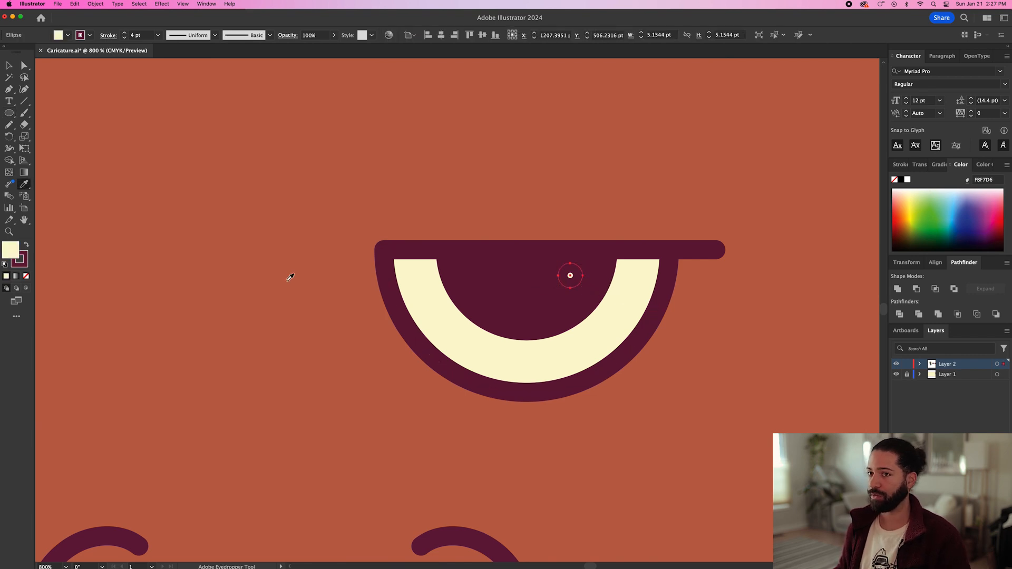
click(24, 266)
click(25, 276)
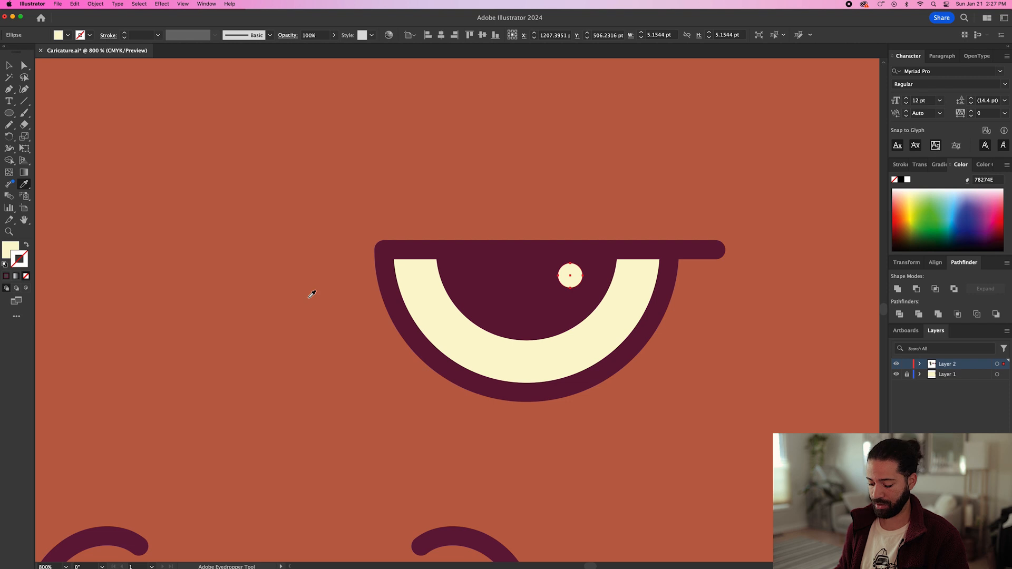
Add a second, smaller cream highlight circle inside the pupil, diagonally below and left of the first
key(v)
mouse_move(564, 274)
mouse_down()
mouse_move(534, 299)
mouse_move(562, 281)
mouse_up()
scroll(558, 291, down, 1)
scroll(547, 302, down, 2)
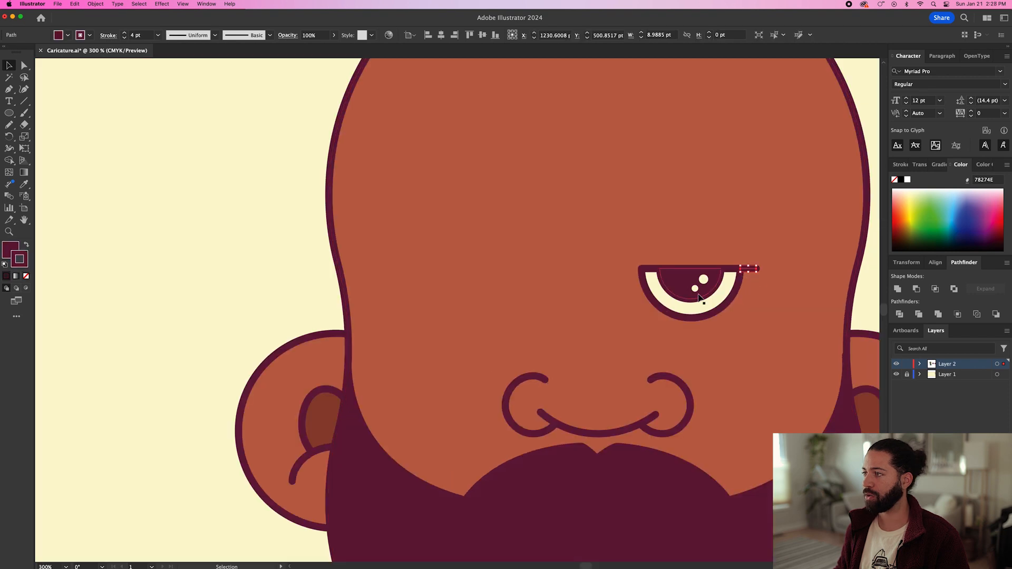
Group the eye shape, pupil, both highlights and the eyelid extension line
click(675, 288)
shift+click(695, 289)
shift+click(704, 280)
shift+click(751, 270)
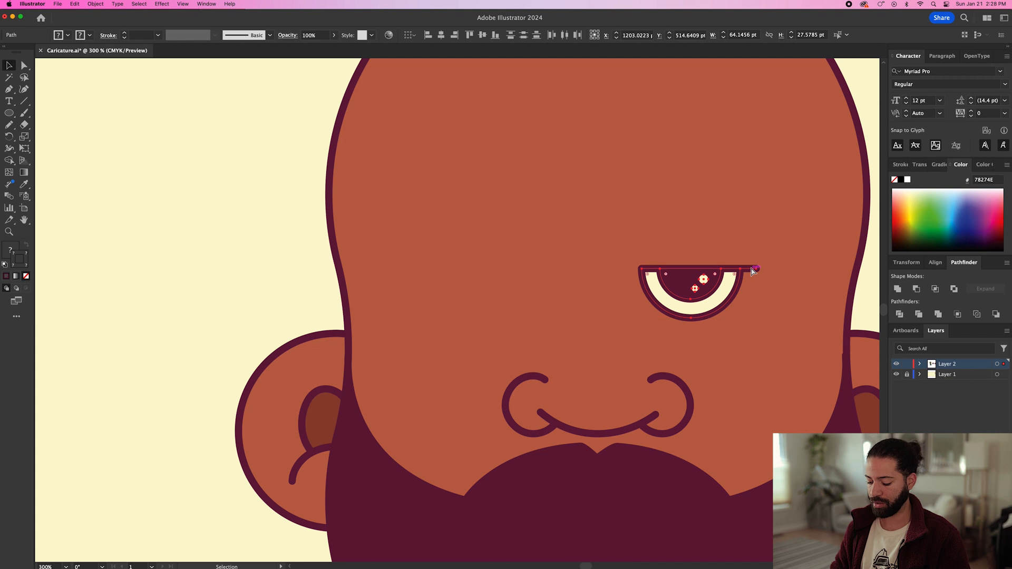
key(super+g)
Shrink the eye group to about 54 pt wide and place a duplicate on the left side of the face
drag(642, 318, 556, 294)
click(782, 300)
key(super+minus)
Reflect the duplicated left eye so its eyelid line extends toward the outer side of the face
click(97, 5)
mouse_move(105, 15)
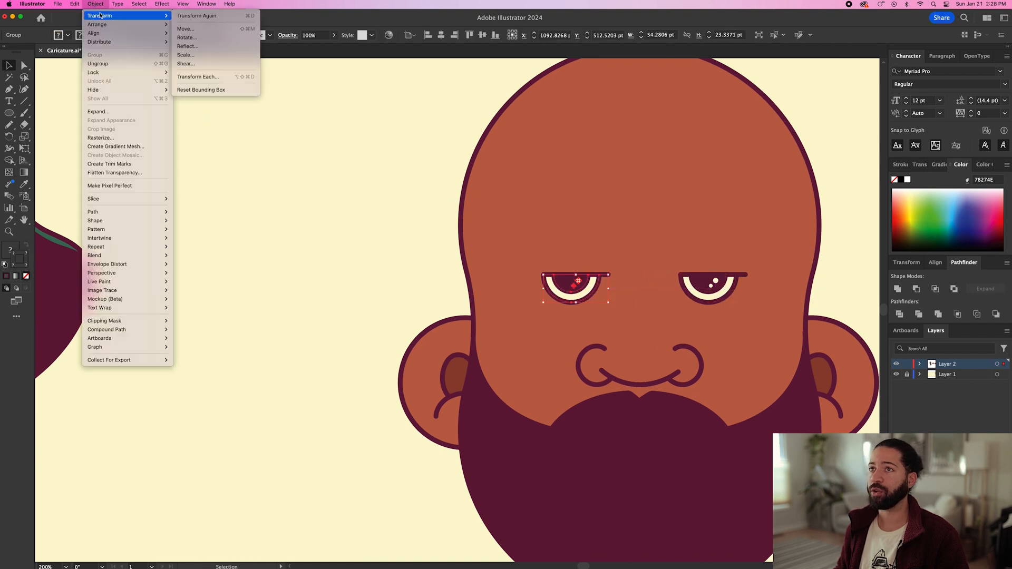
click(187, 45)
click(507, 240)
Isolate the left eye's group and reflect its two highlight circles to match the right eye's orientation
double_click(589, 287)
key(super+equal)
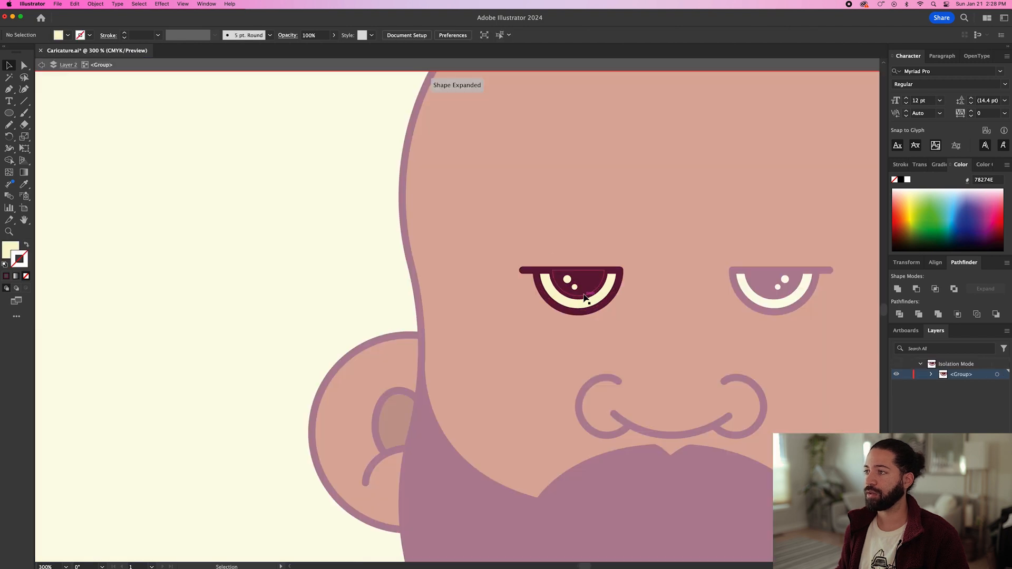
click(567, 279)
shift+click(575, 288)
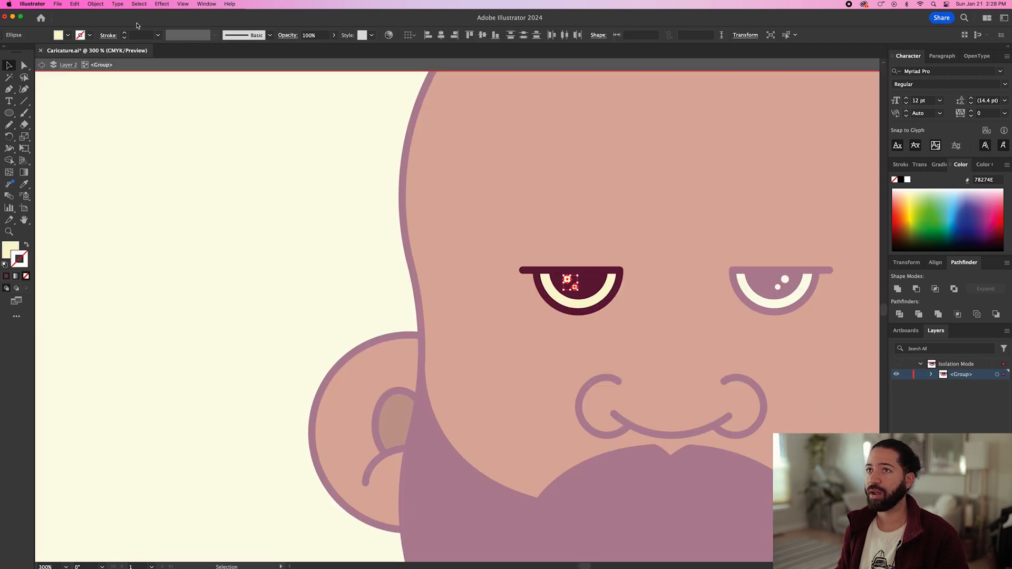
click(96, 4)
mouse_move(121, 16)
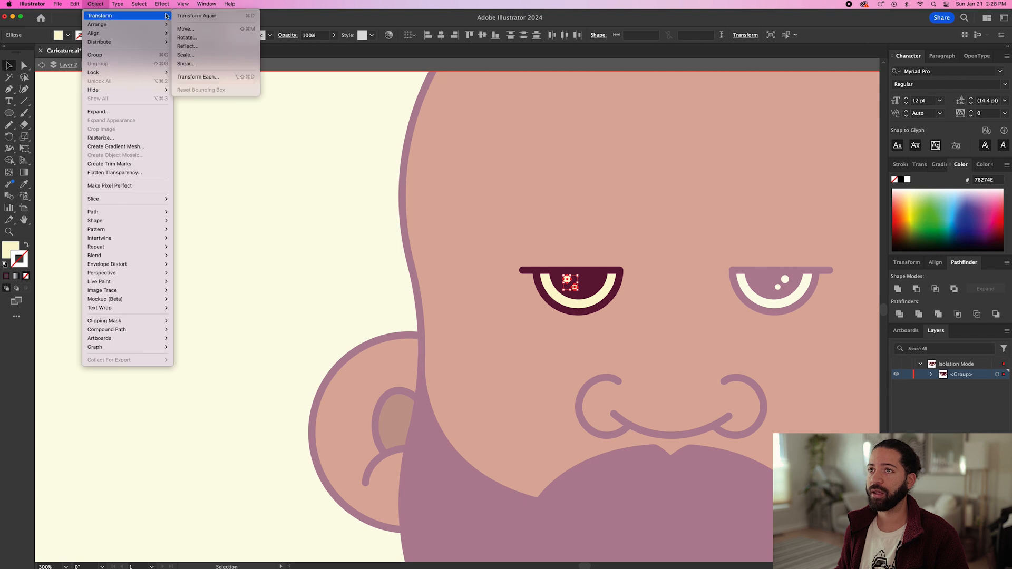
click(188, 46)
click(506, 242)
Nudge the reflected highlights to the right side of the left pupil and leave the isolated group
key(shift+Right)
key(Left)
key(Left)
key(Left)
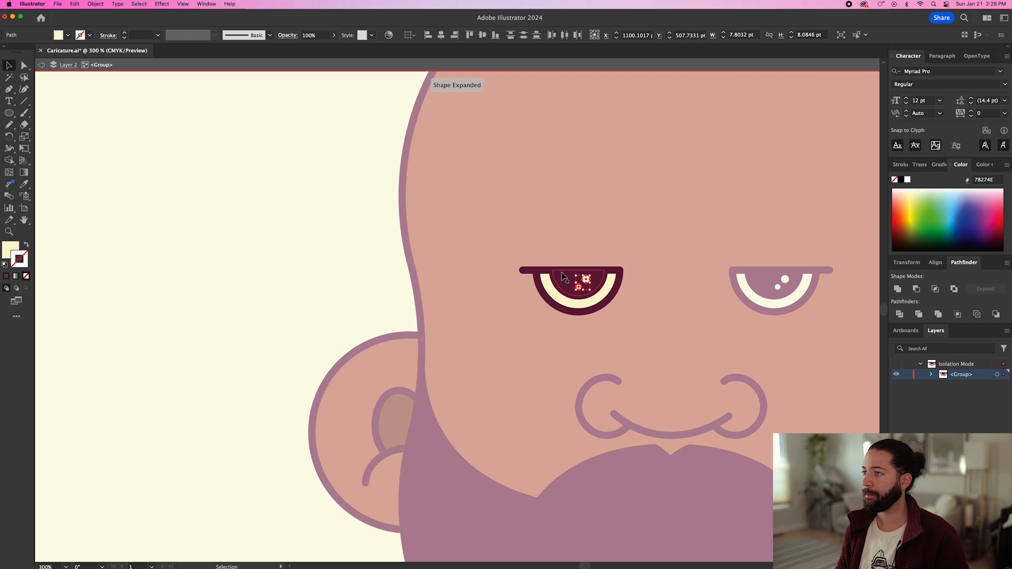
click(341, 263)
double_click(340, 267)
Draw an ellipse about 118 by 80 pt over the right eye as a glasses lens
scroll(340, 266, down, 3)
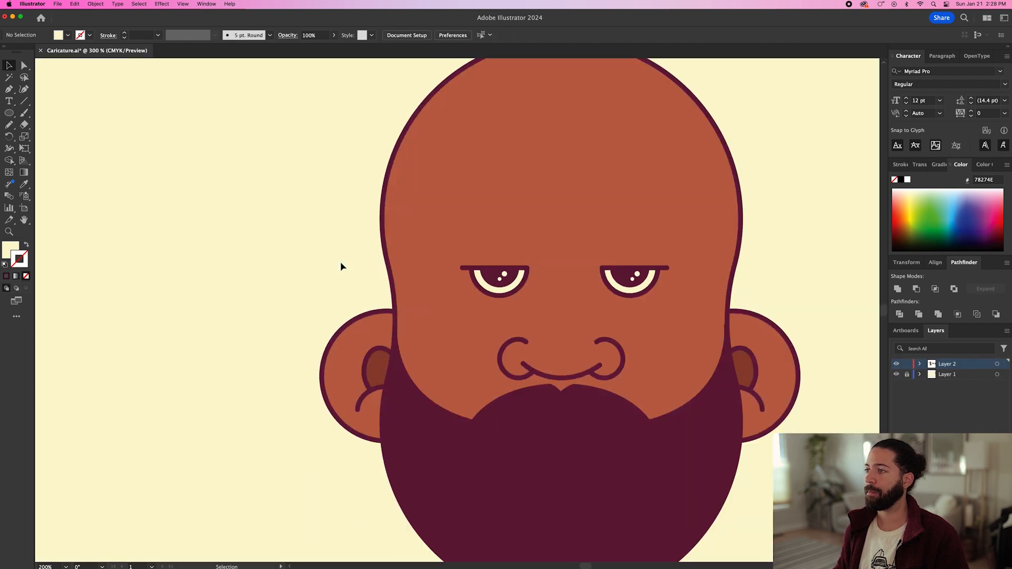
scroll(621, 286, left, 5)
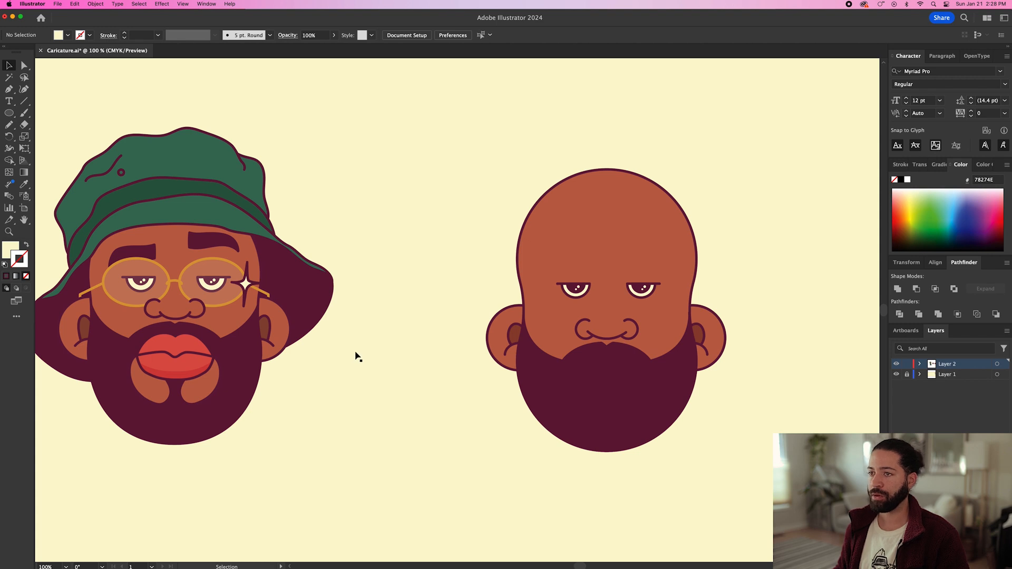
key(l)
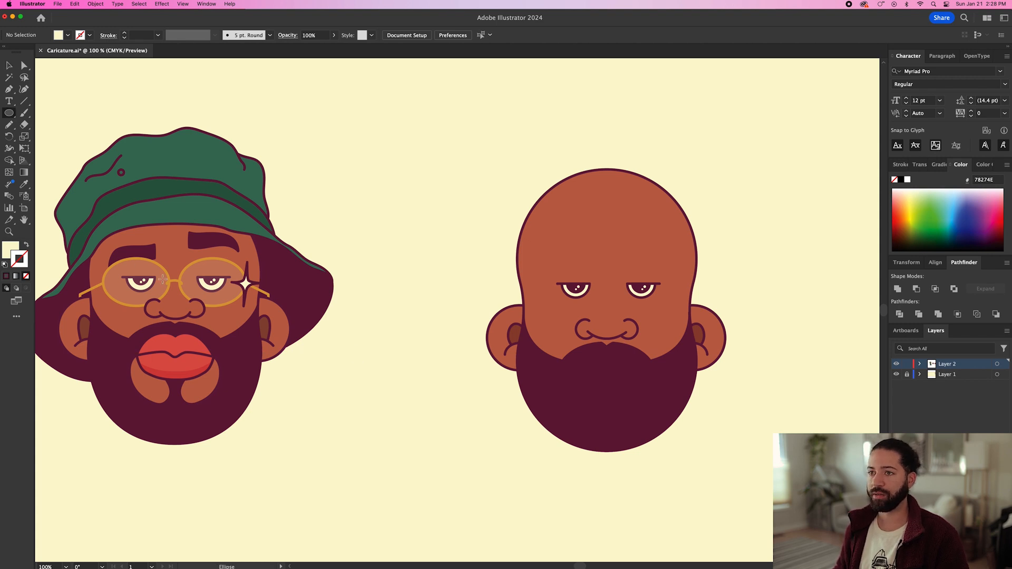
scroll(377, 333, right, 3)
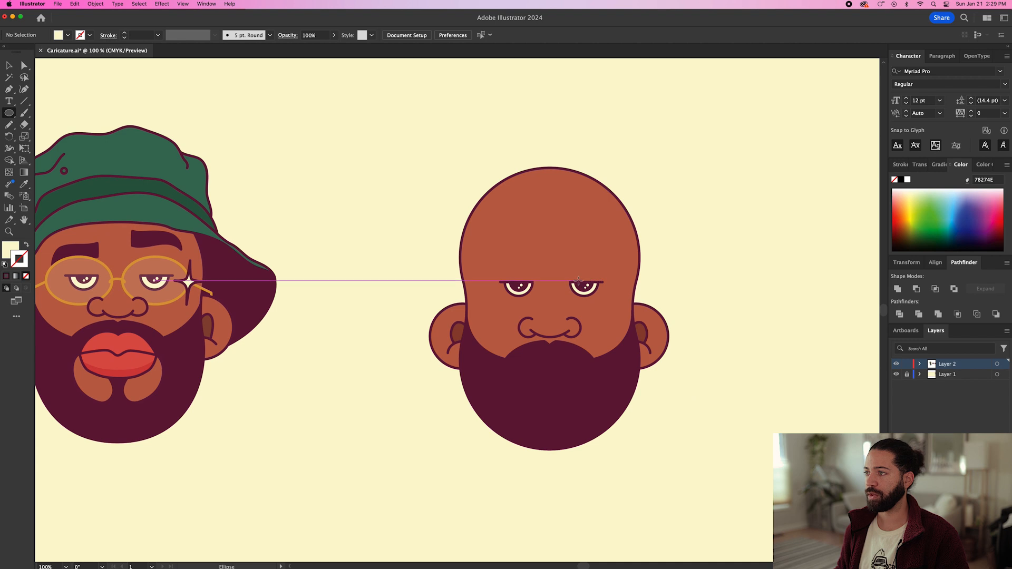
drag(557, 270, 626, 317)
Give the ellipse the palette's gold as a 4 pt stroke with no fill, and shrink it to about 115 by 79 pt
key(i)
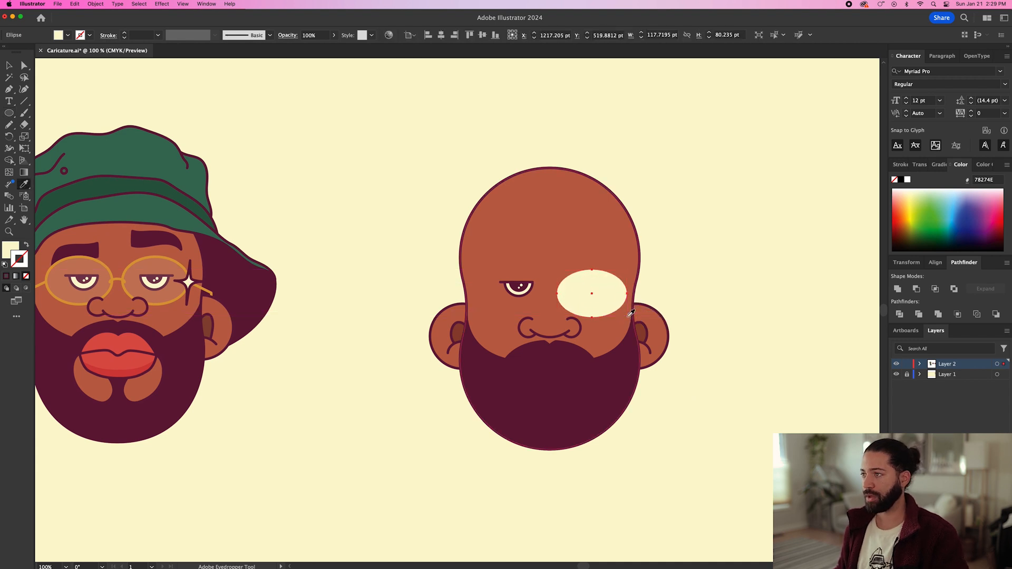
scroll(631, 313, down, 3)
click(790, 191)
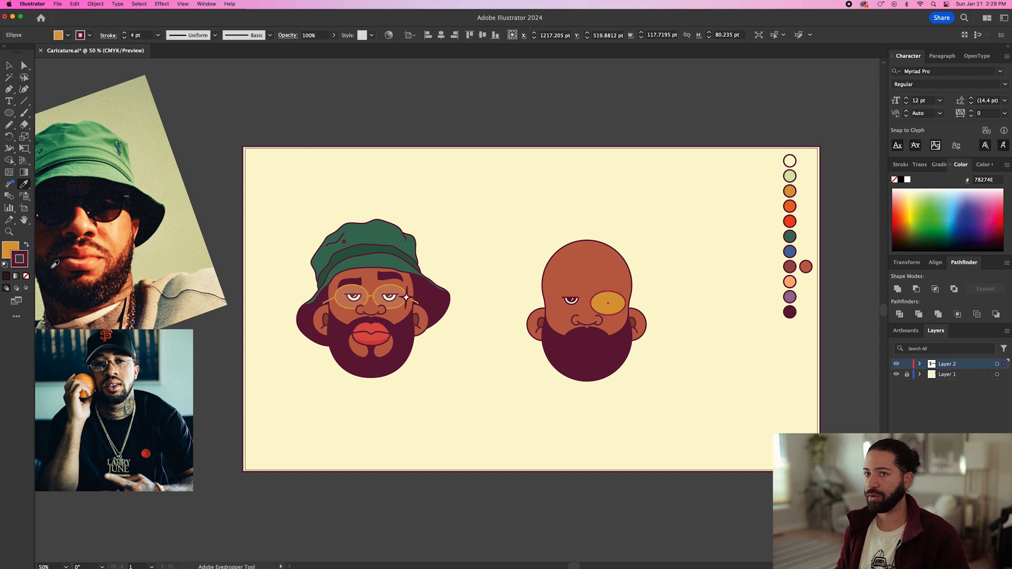
click(27, 246)
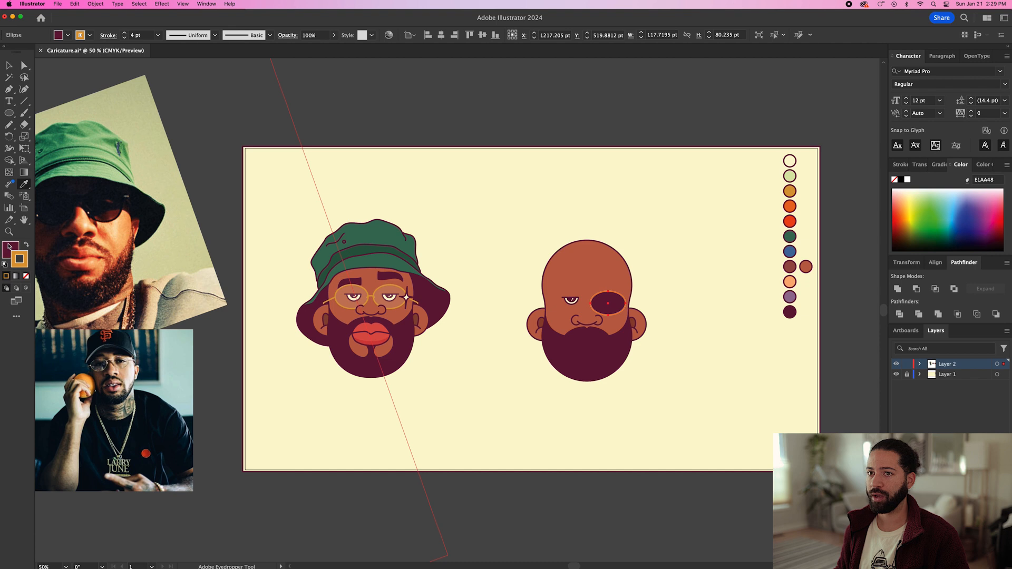
click(26, 276)
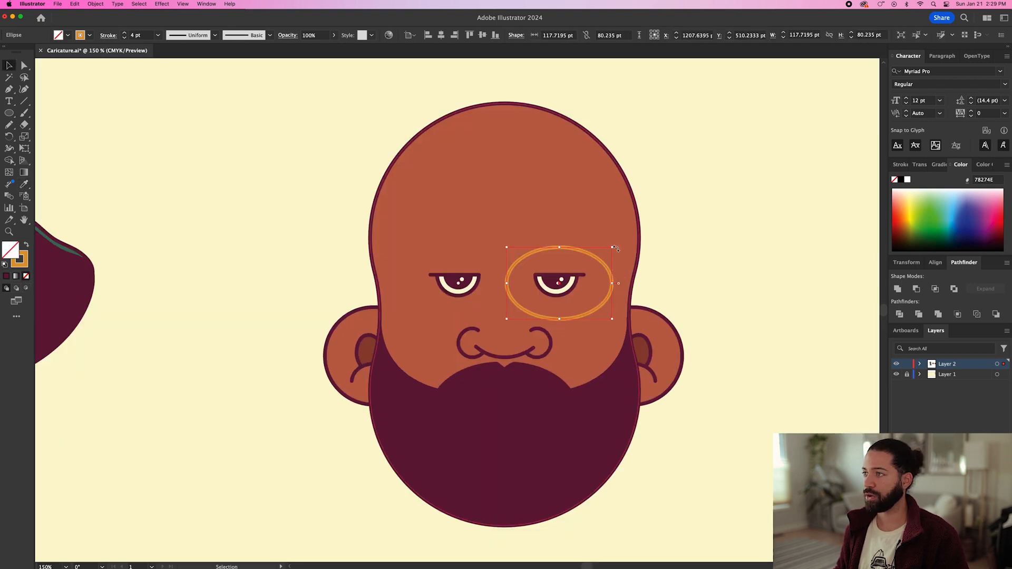
drag(612, 247, 610, 249)
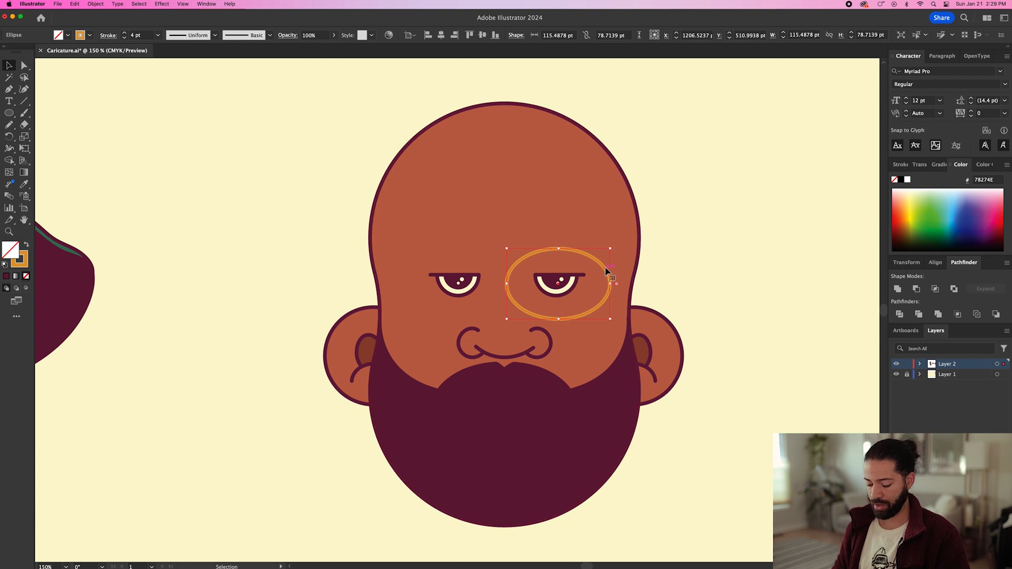
Paste a copy of the gold ellipse in place and give it a cream fill with no stroke
key(super+c)
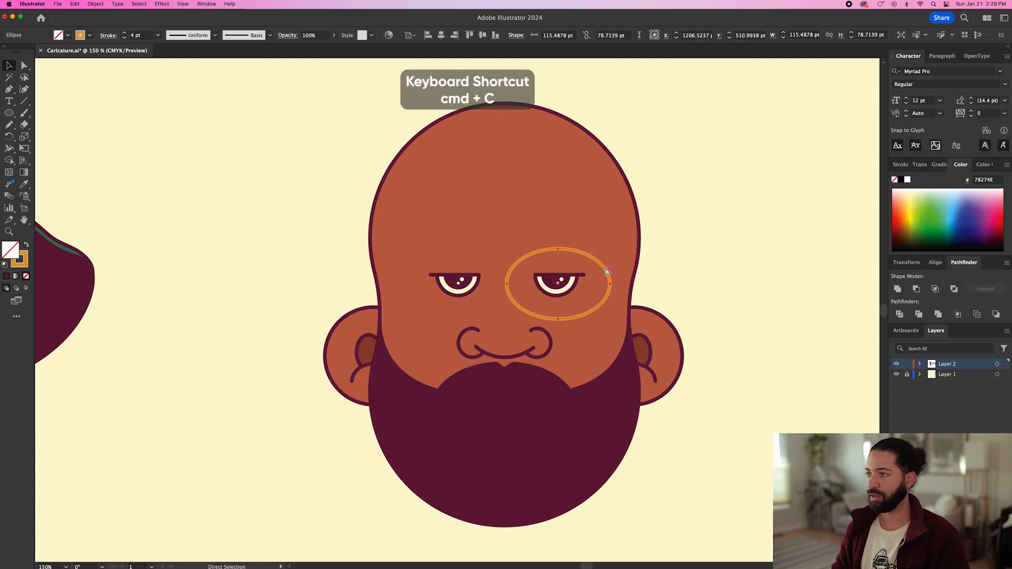
key(super+shift+v)
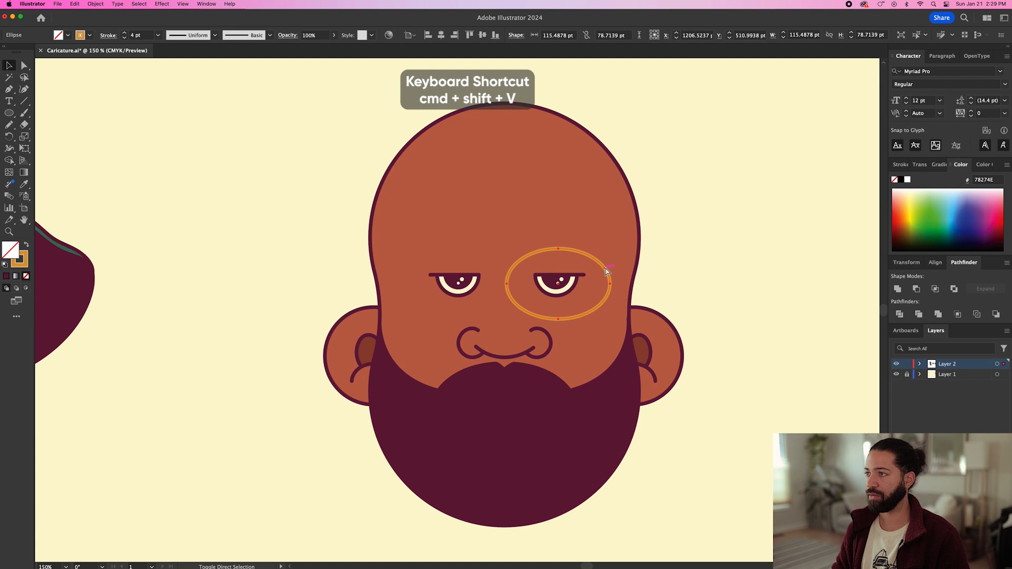
key(i)
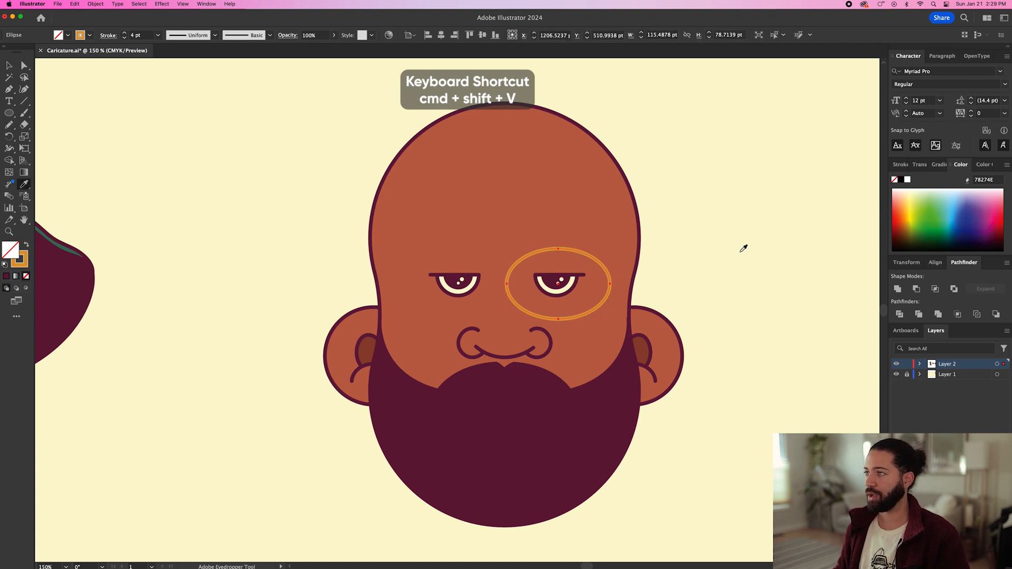
click(698, 210)
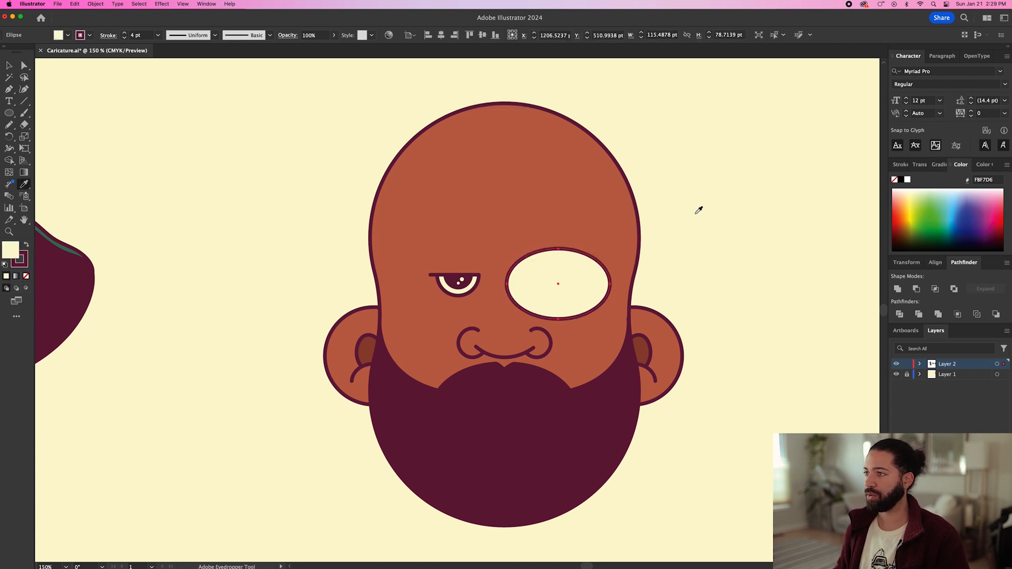
click(26, 277)
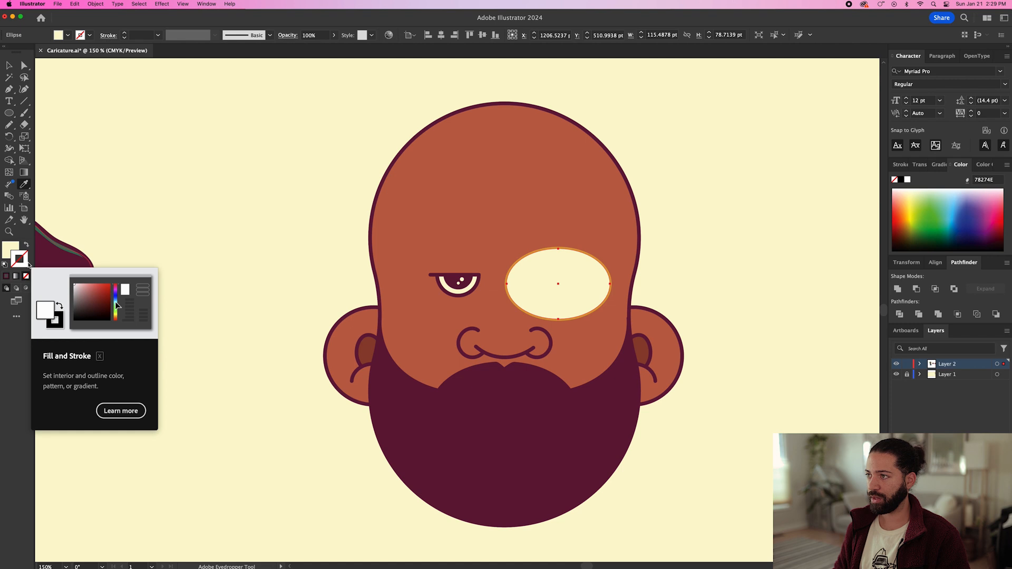
Send the cream ellipse behind the gold frame and group the two ellipses
key(super+bracketleft)
key(v)
key(super+shift+a)
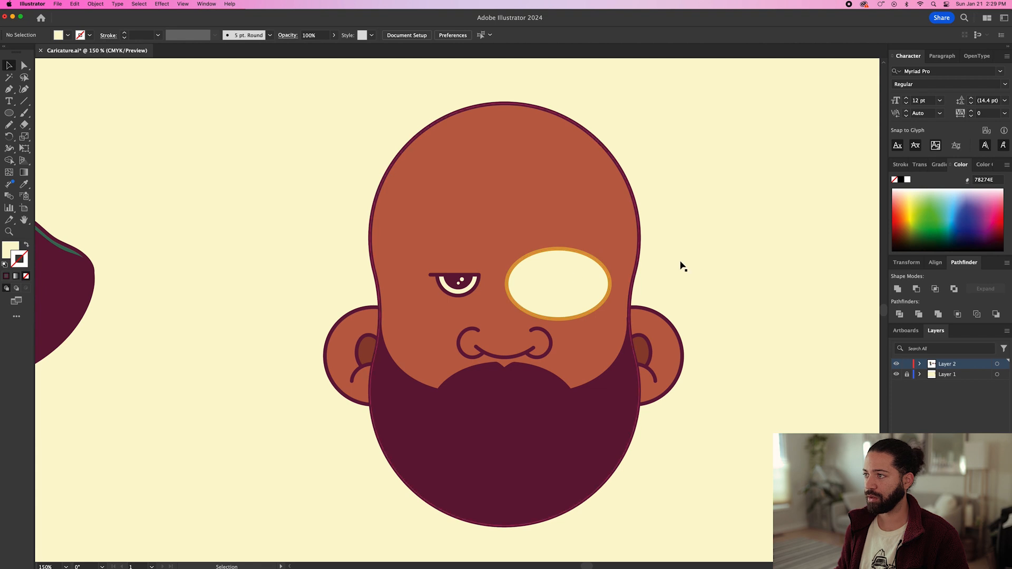
click(601, 273)
shift+click(558, 274)
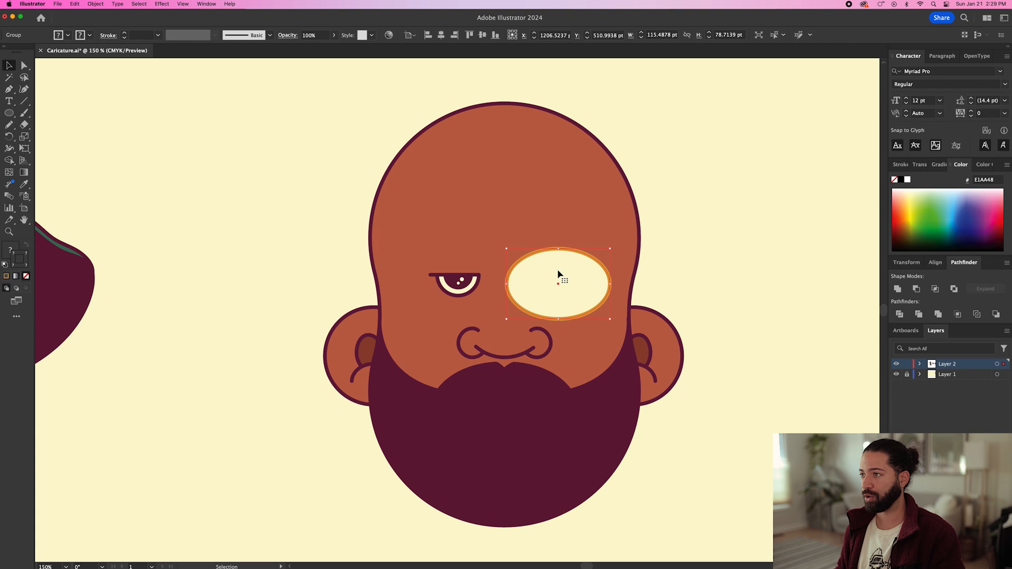
Isolate the lens group and set the cream ellipse's opacity to 30%
double_click(556, 270)
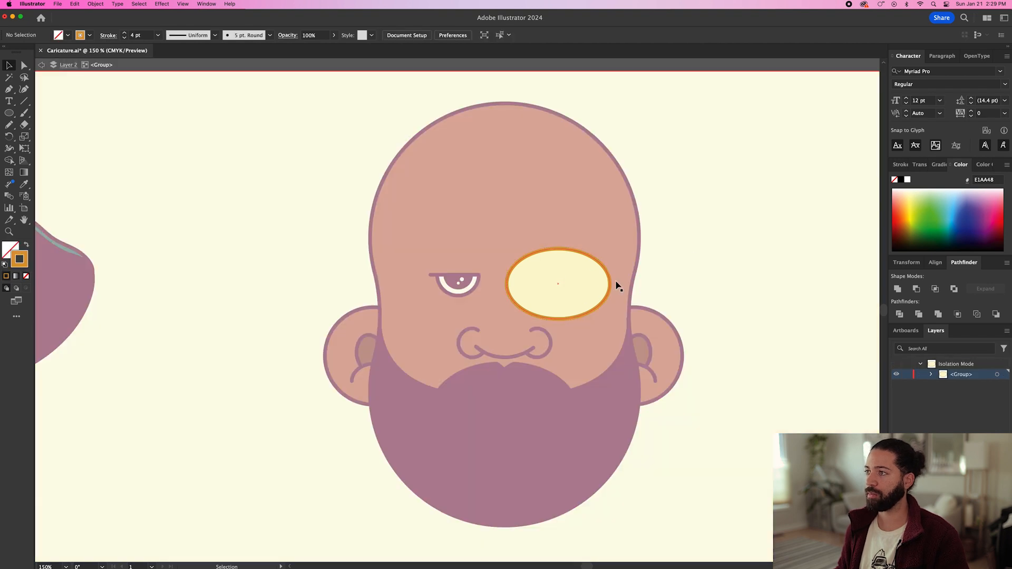
drag(566, 276, 634, 227)
click(678, 243)
key(super+z)
click(678, 228)
key(v)
click(555, 275)
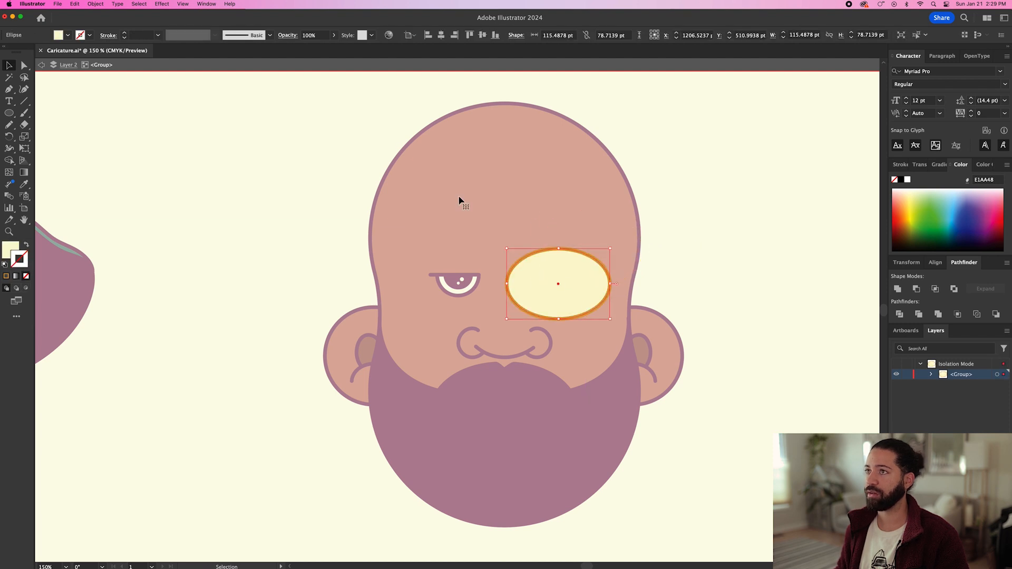
click(324, 36)
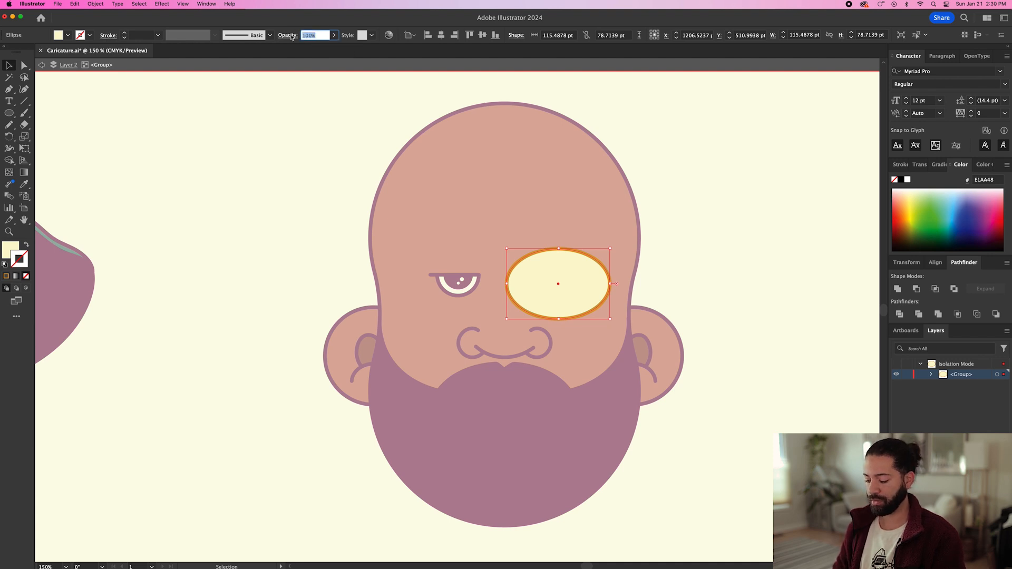
text(20)
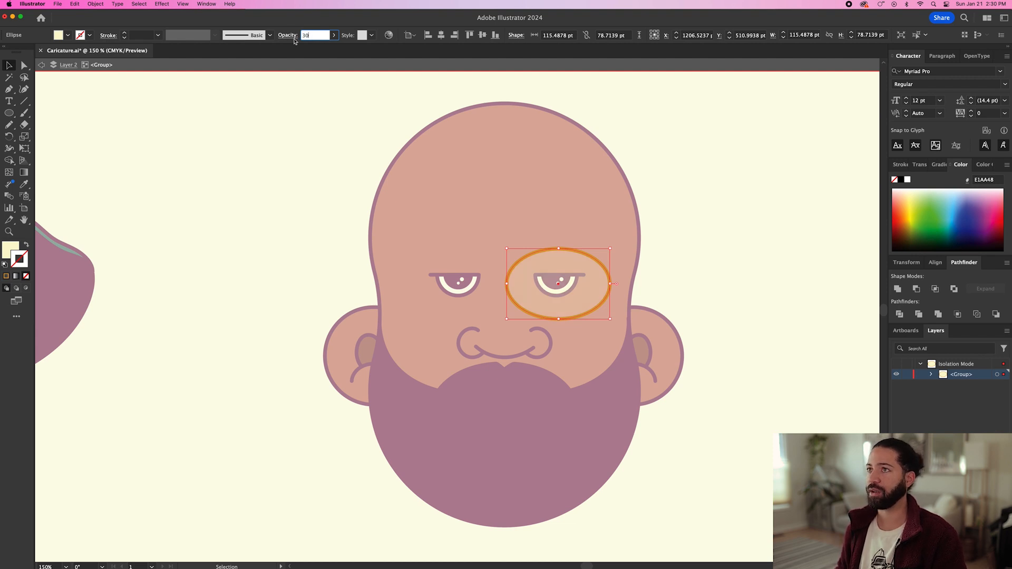
click(221, 175)
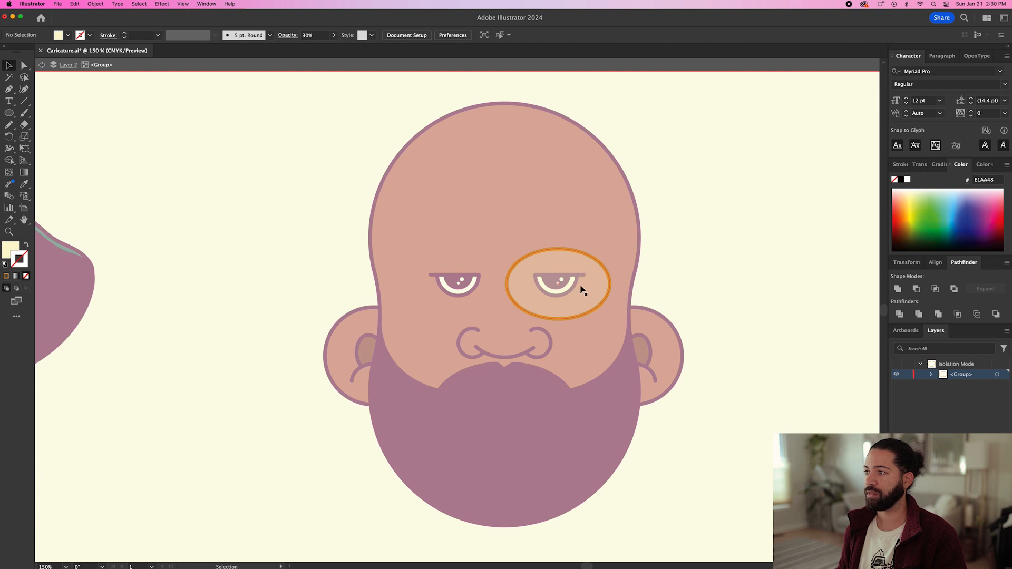
Leave the isolated lens group and place a duplicate of it over the left eye, level with the original
click(605, 269)
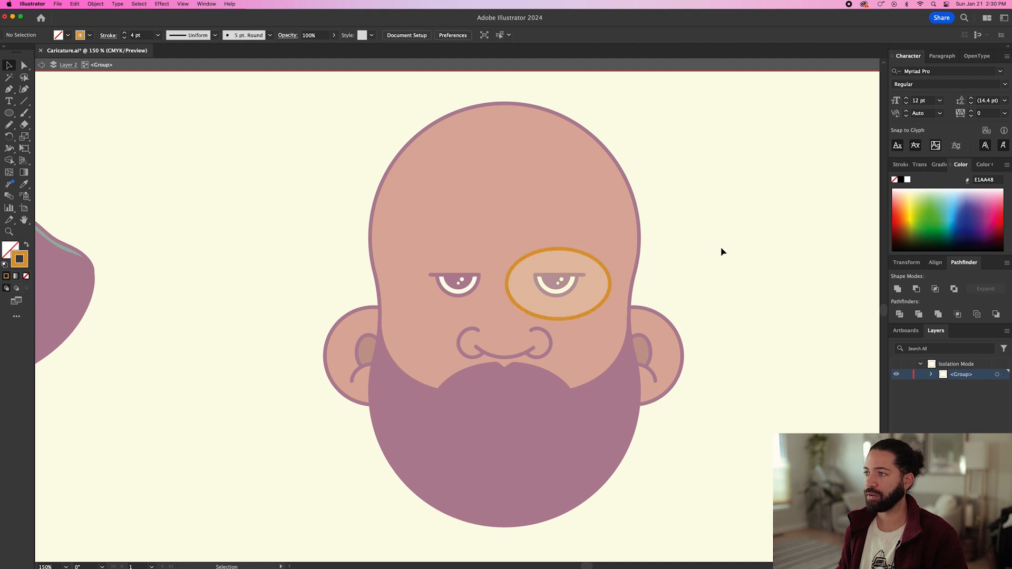
click(575, 291)
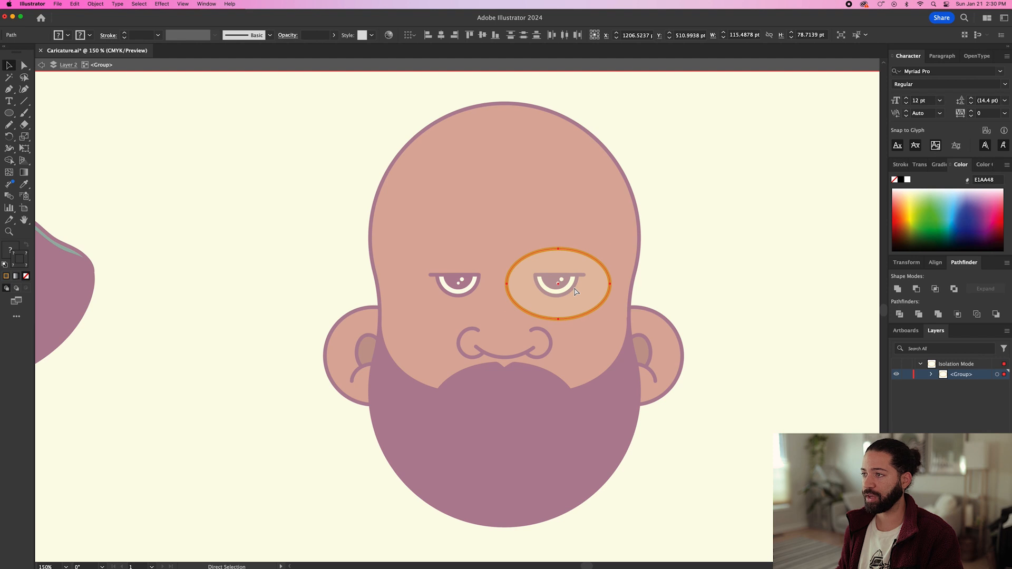
double_click(695, 259)
scroll(692, 259, down, 1)
scroll(656, 271, up, 1)
drag(617, 283, 526, 313)
Draw a gold ellipse about 20 by 11 pt between the lenses and delete its lower anchor point to form an arched bridge
scroll(534, 287, down, 2)
scroll(536, 289, up, 3)
key(l)
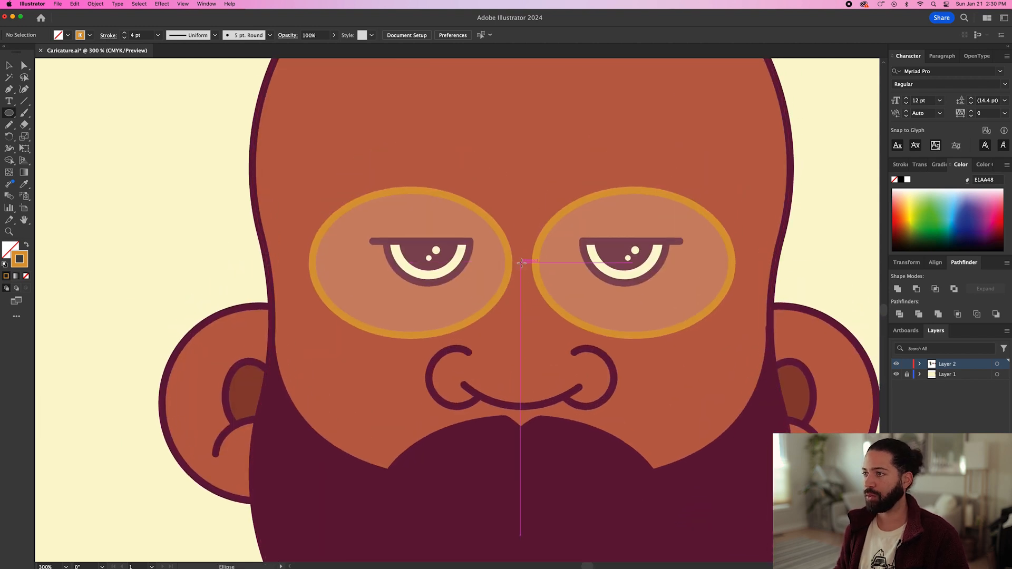
drag(522, 263, 540, 273)
key(a)
click(522, 273)
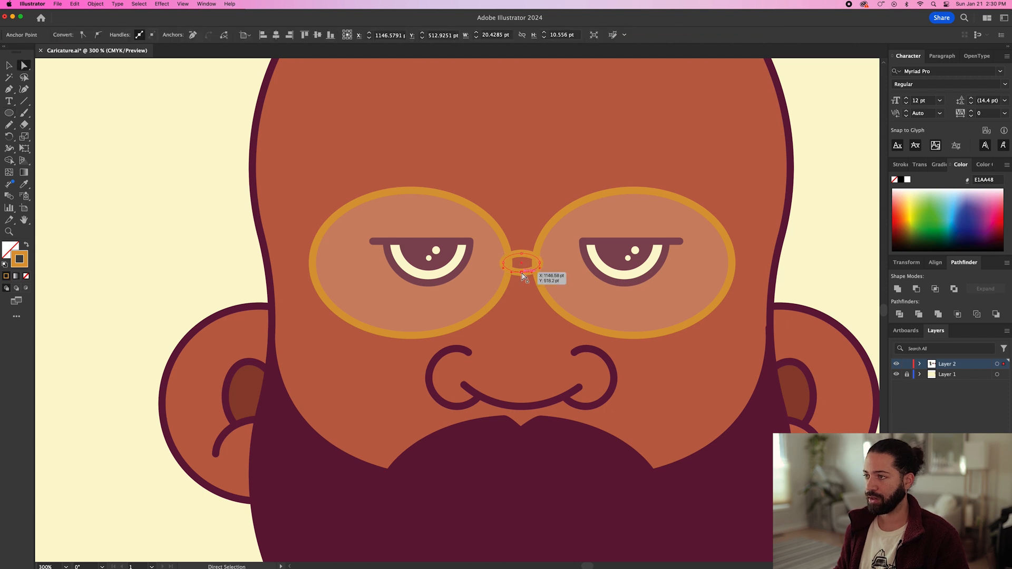
key(Delete)
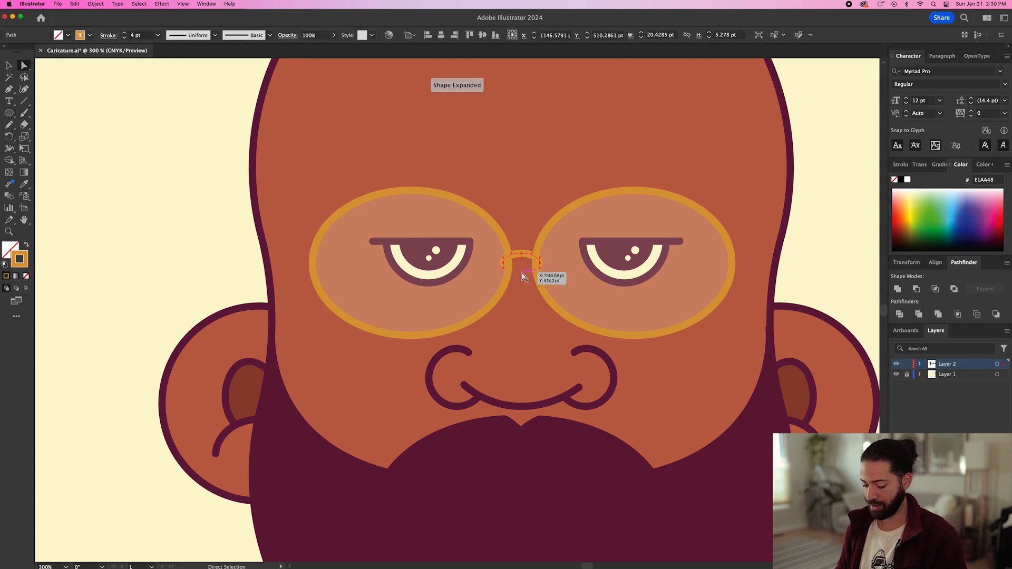
Draw a bent temple arm about 44 by 27 pt with the Pen tool, from the right lens's outer edge down to the ear's upper edge
key(super+equal)
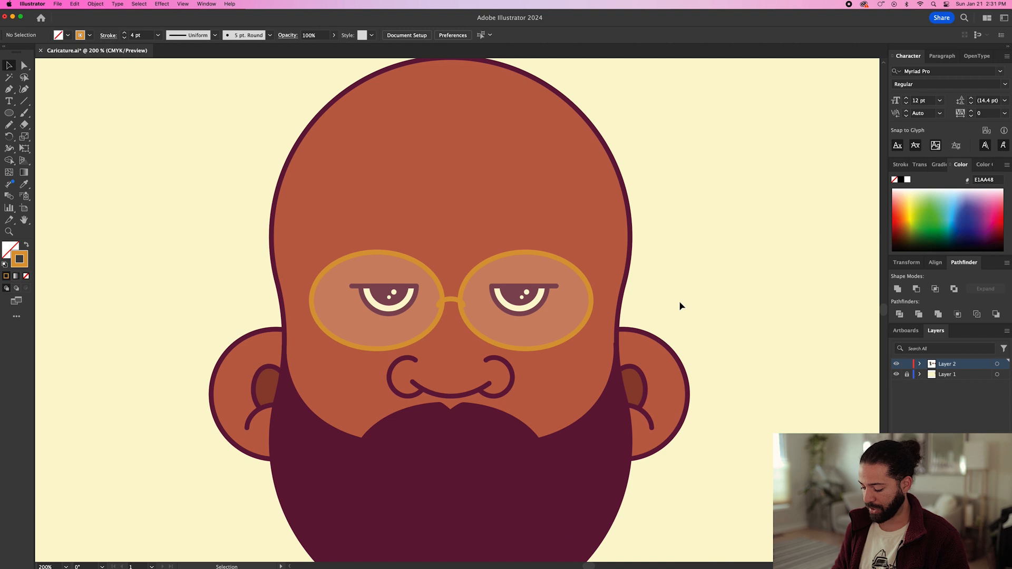
key(p)
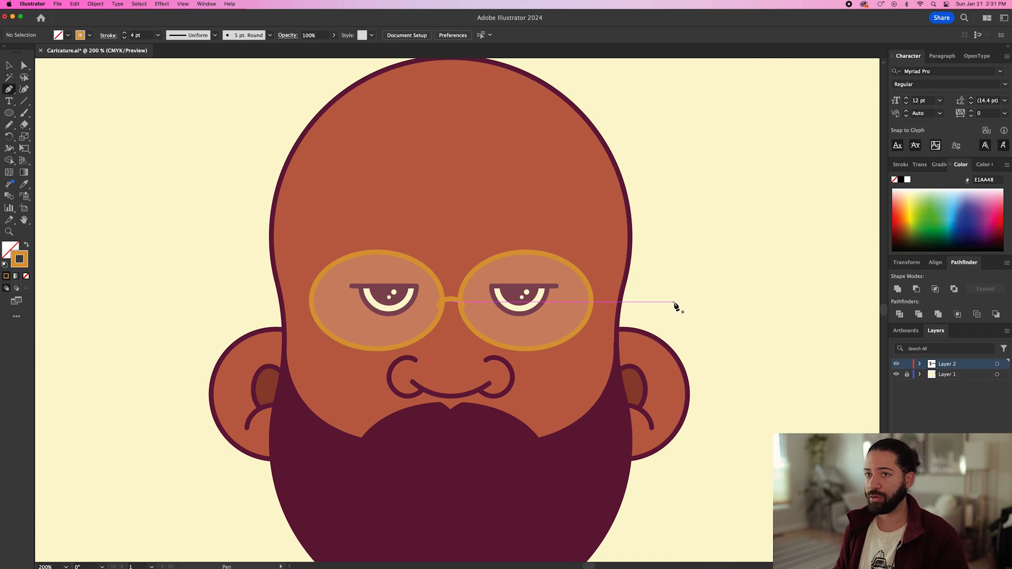
click(591, 301)
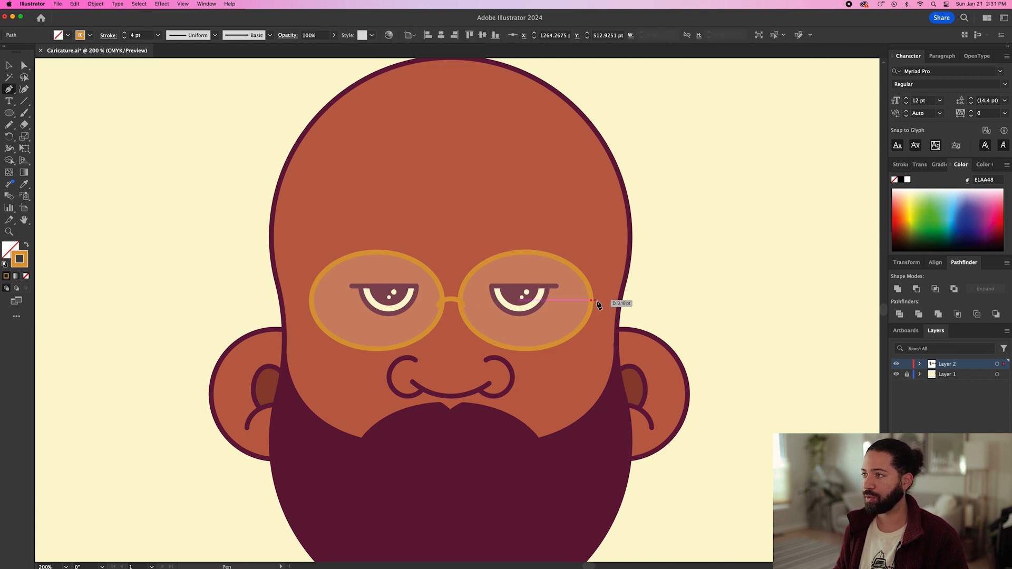
click(644, 320)
click(644, 332)
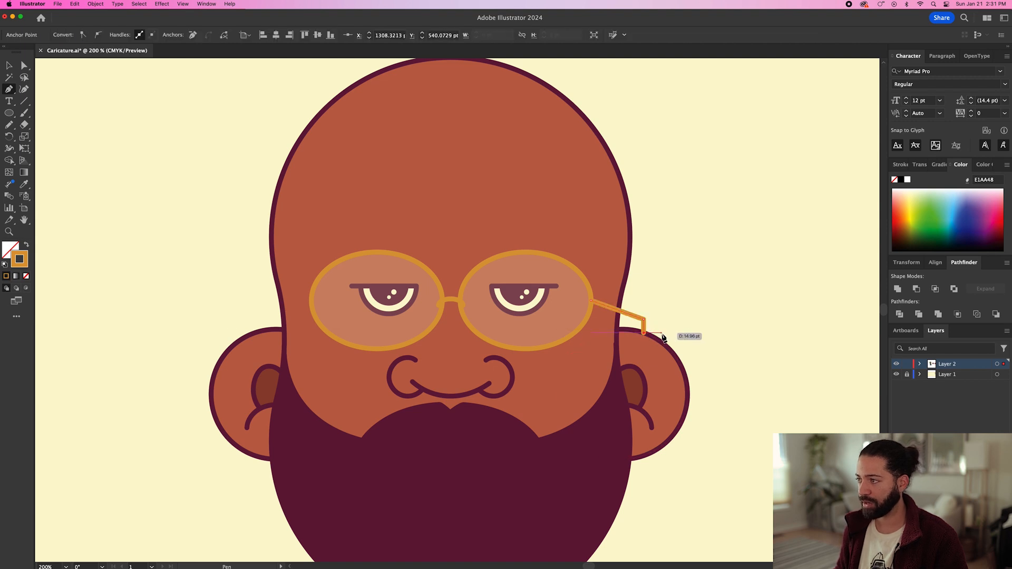
key(v)
click(655, 328)
Isolate the temple arm and draw a short curved gold path along the ear outline across its lower end
scroll(653, 325, up, 2)
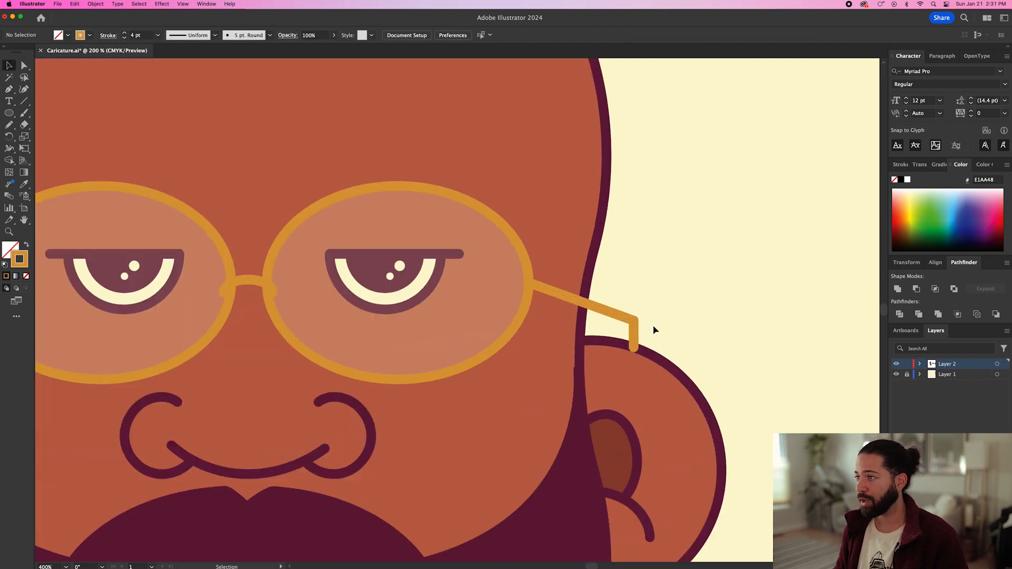
scroll(652, 325, up, 1)
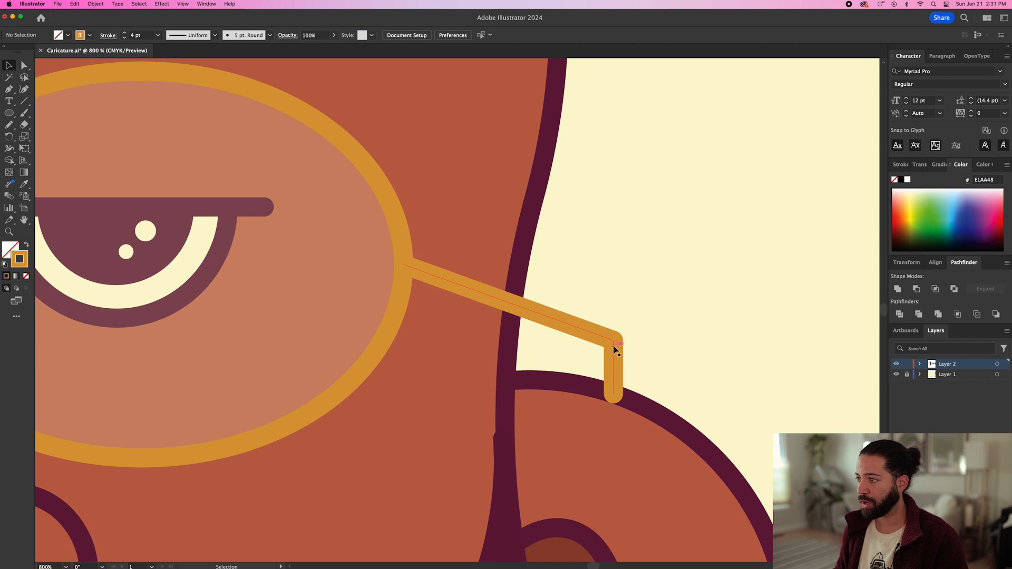
double_click(616, 349)
key(p)
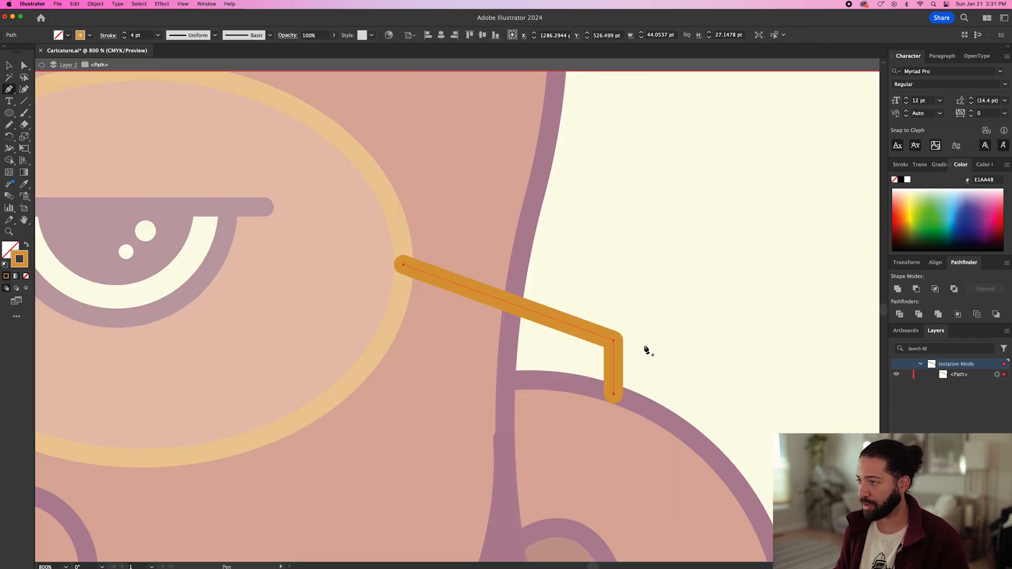
click(591, 389)
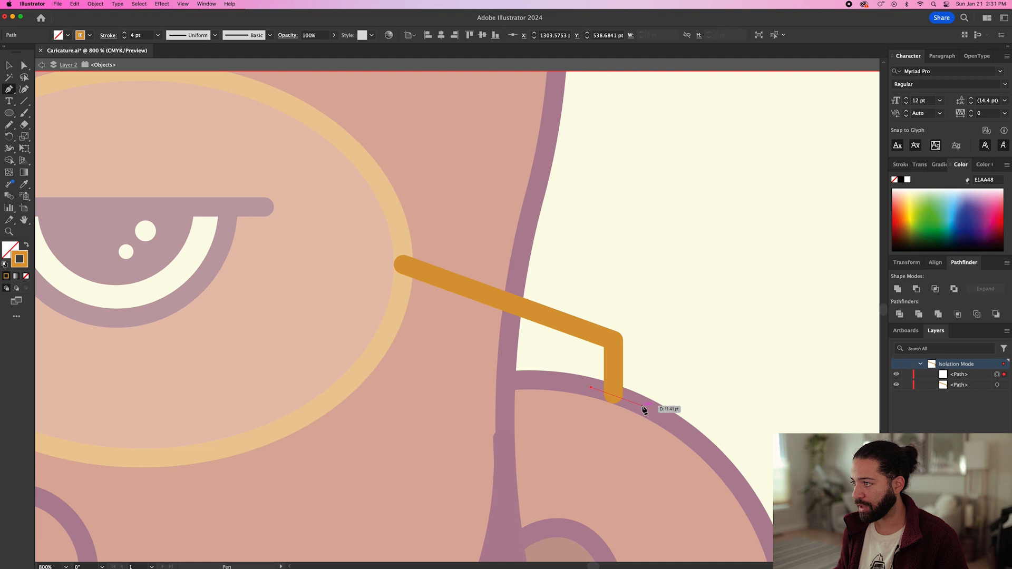
drag(662, 417, 662, 417)
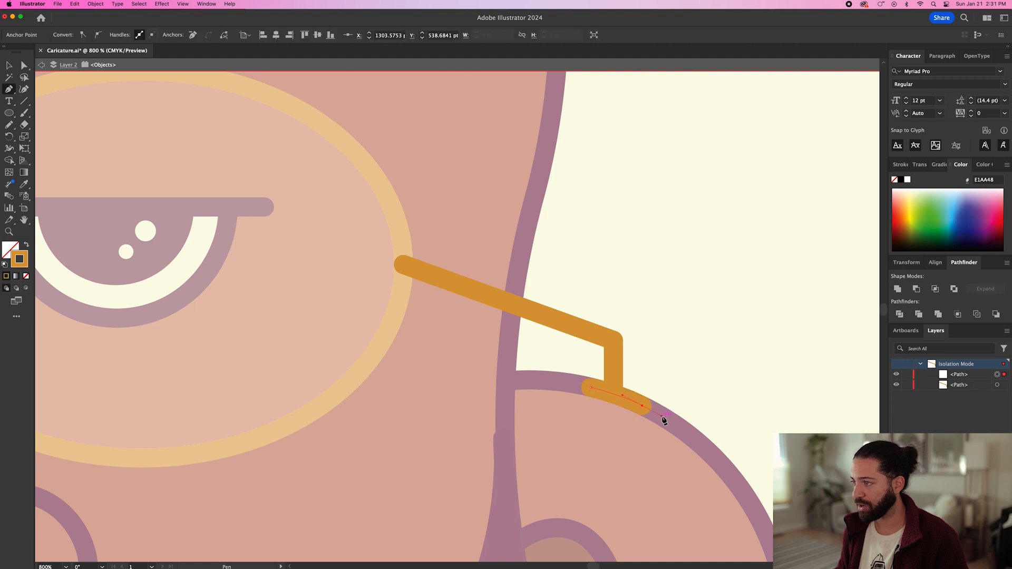
Recolour the short curved path at the temple arm's lower end with the ear's dark outline colour and no fill
key(i)
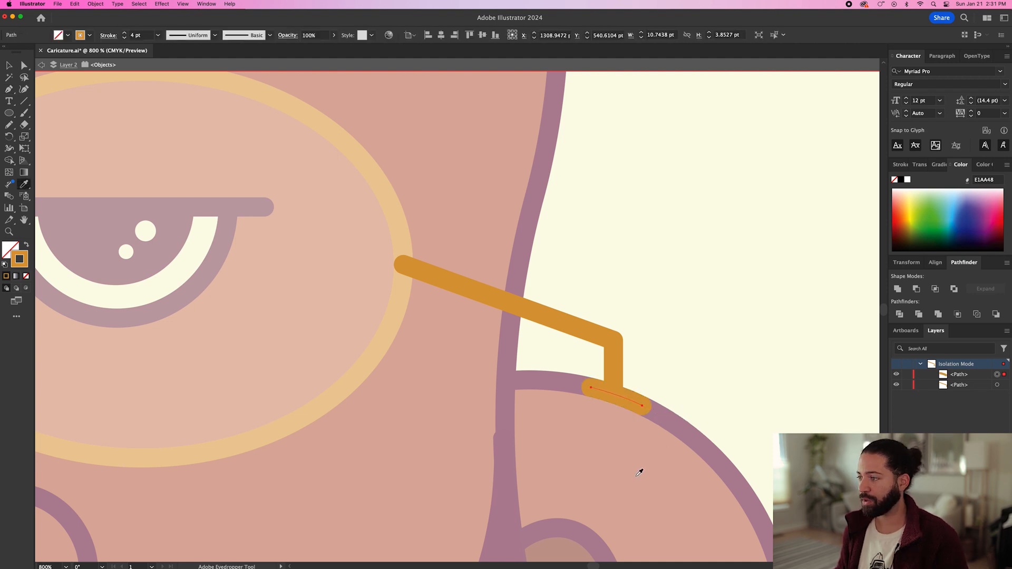
click(661, 441)
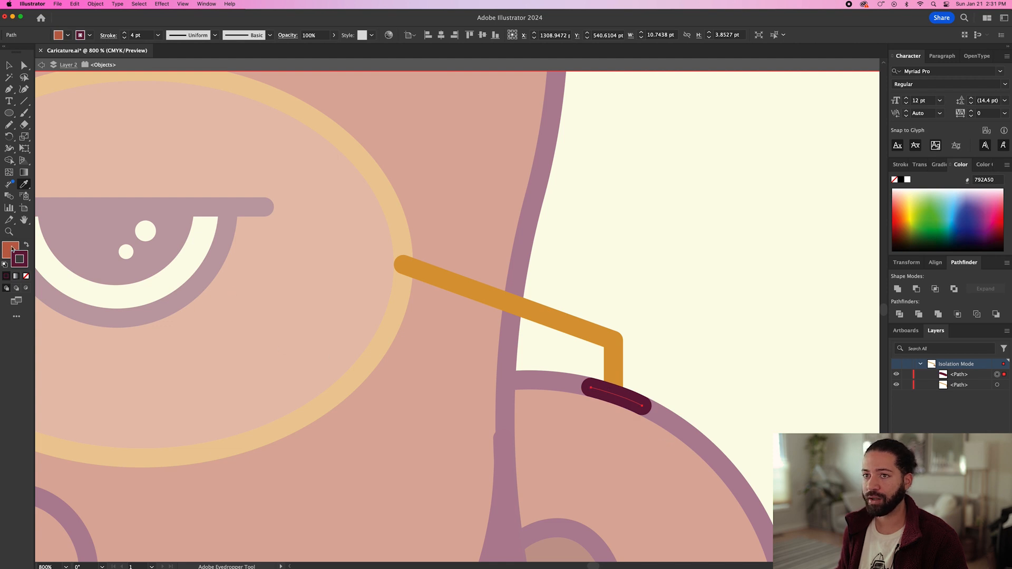
click(26, 276)
key(v)
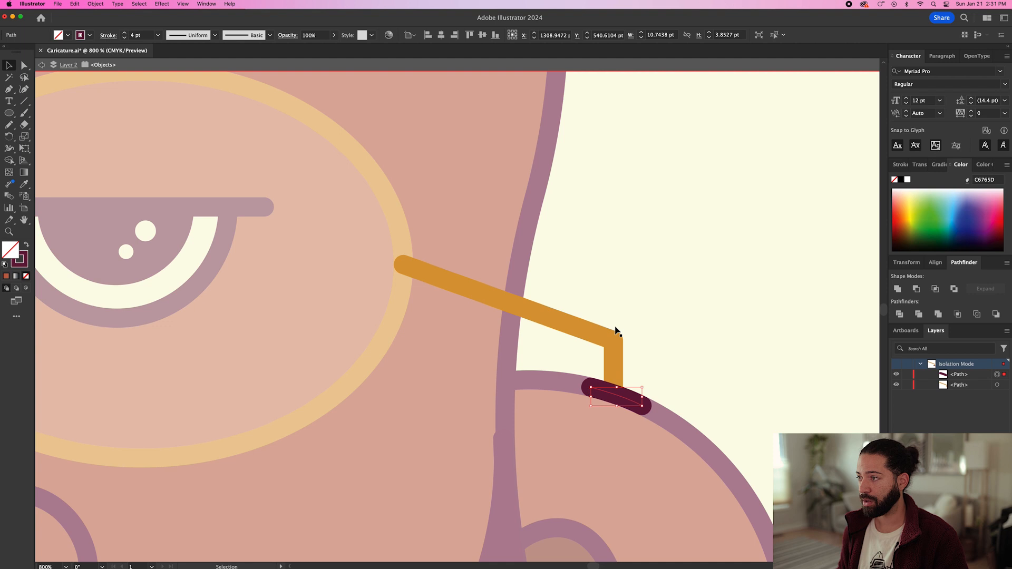
Group the right temple arm with the short dark curve at its lower end and leave isolation mode
drag(572, 402, 570, 400)
key(super+g)
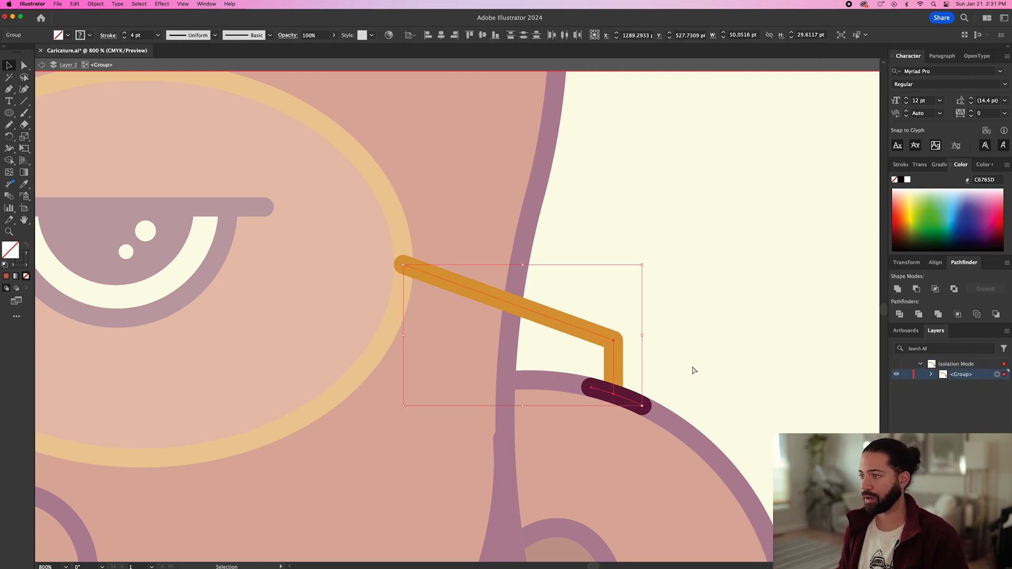
double_click(692, 367)
scroll(692, 367, down, 4)
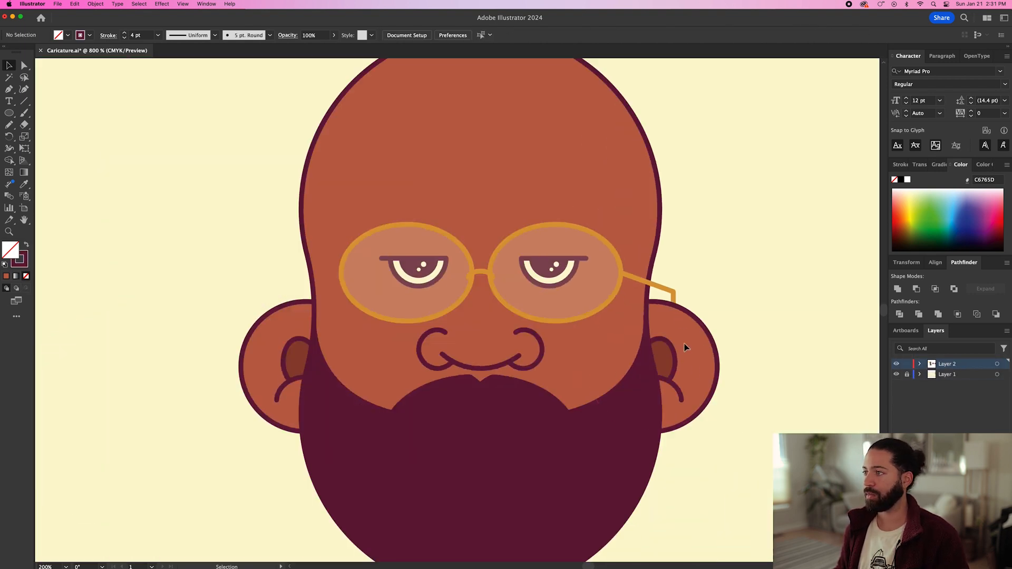
Duplicate the temple arm group to the left ear, level with the original, and reflect it left to right
alt+drag(673, 296, 261, 297)
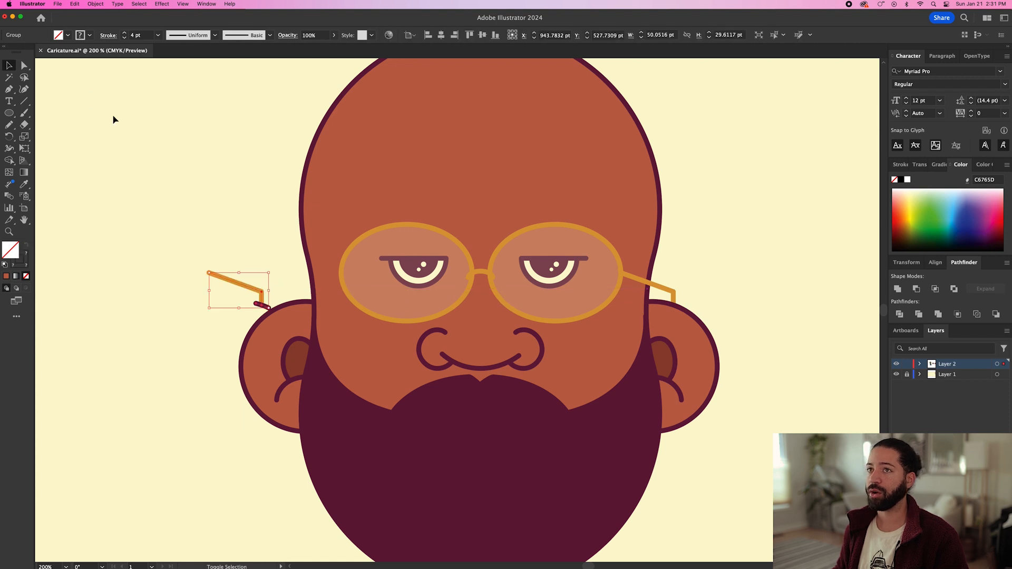
click(96, 5)
mouse_move(103, 15)
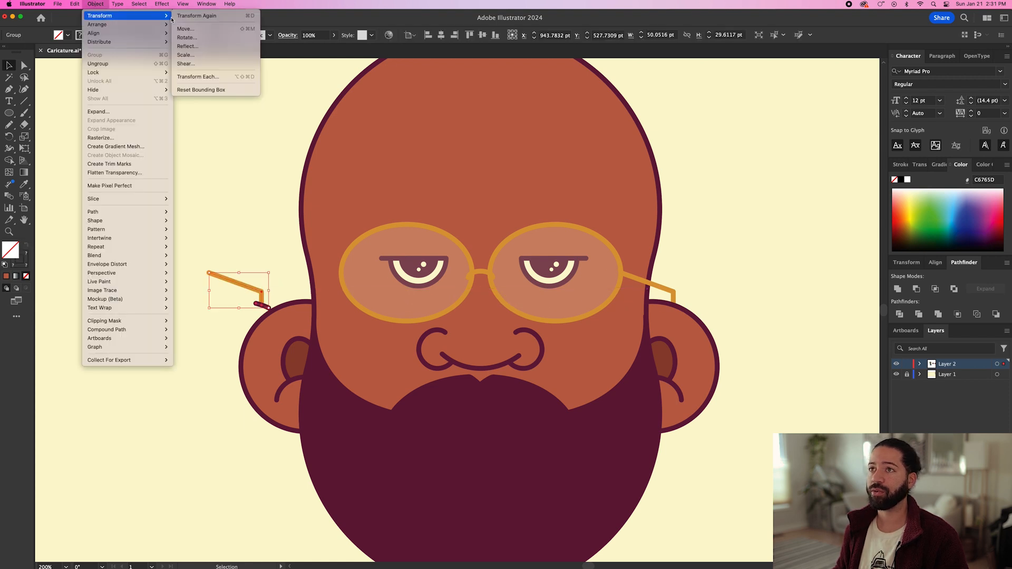
click(200, 46)
click(490, 240)
scroll(306, 298, up, 2)
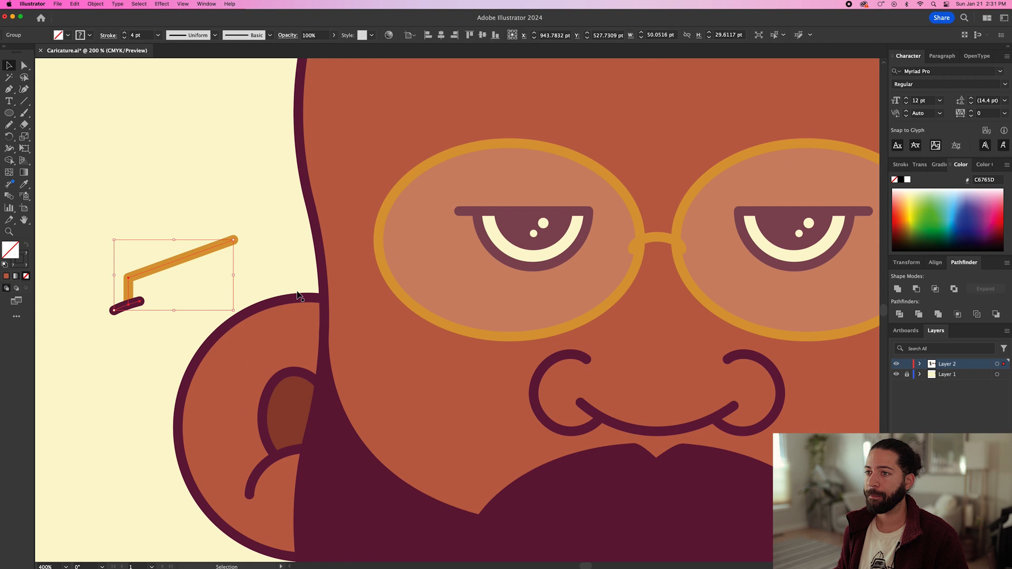
Position the mirrored temple arm between the left lens's outer edge and the left ear, then deselect it
drag(187, 258, 378, 241)
key(a)
click(207, 235)
scroll(207, 235, down, 10)
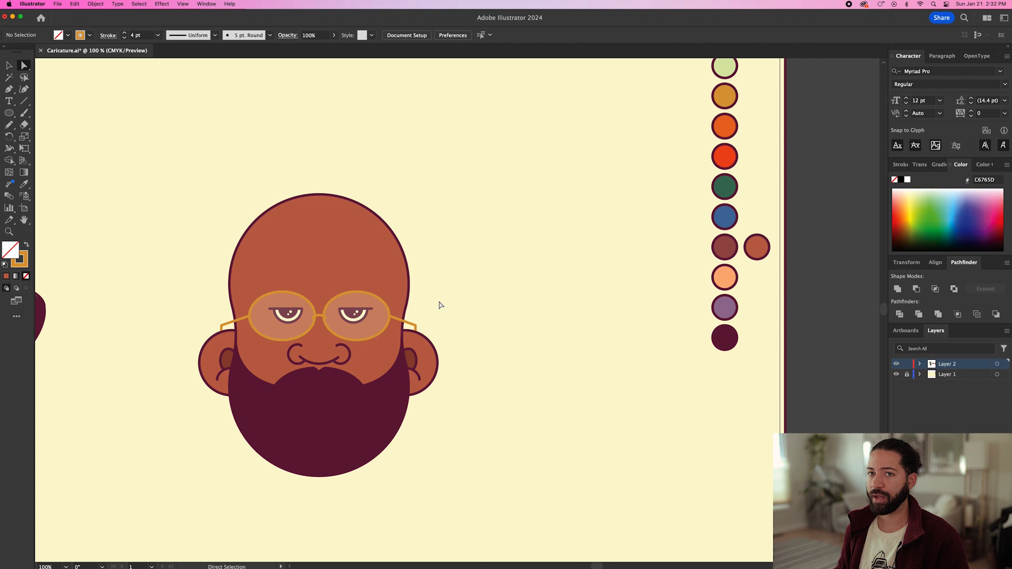
Draw an arched eyebrow about 75 by 40 pt above the left lens with the Pencil tool in the beard's colours, and send it backward
scroll(446, 307, down, 1)
scroll(446, 307, left, 4)
scroll(445, 303, up, 1)
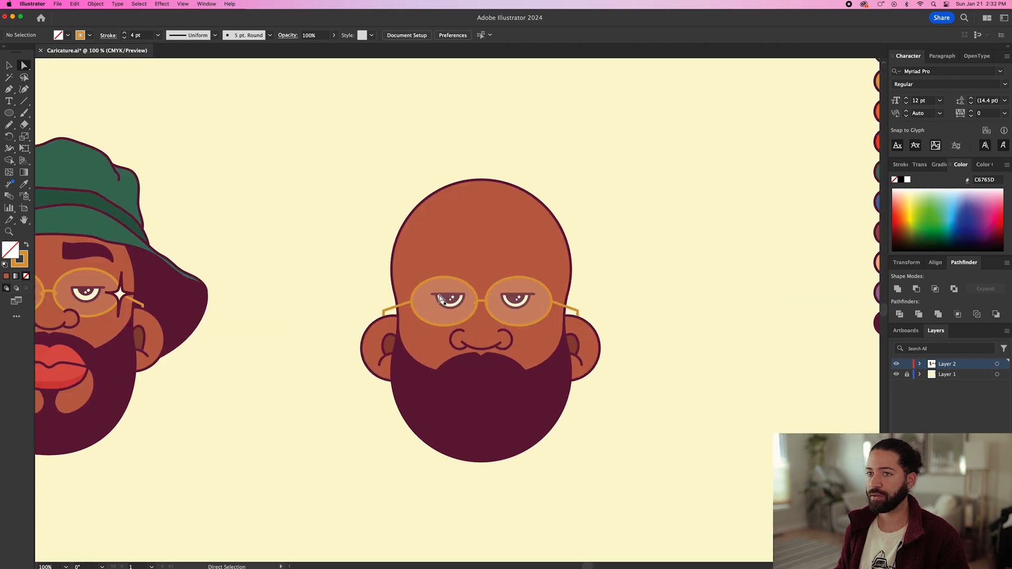
scroll(445, 303, left, 2)
scroll(239, 299, left, 2)
scroll(299, 307, right, 2)
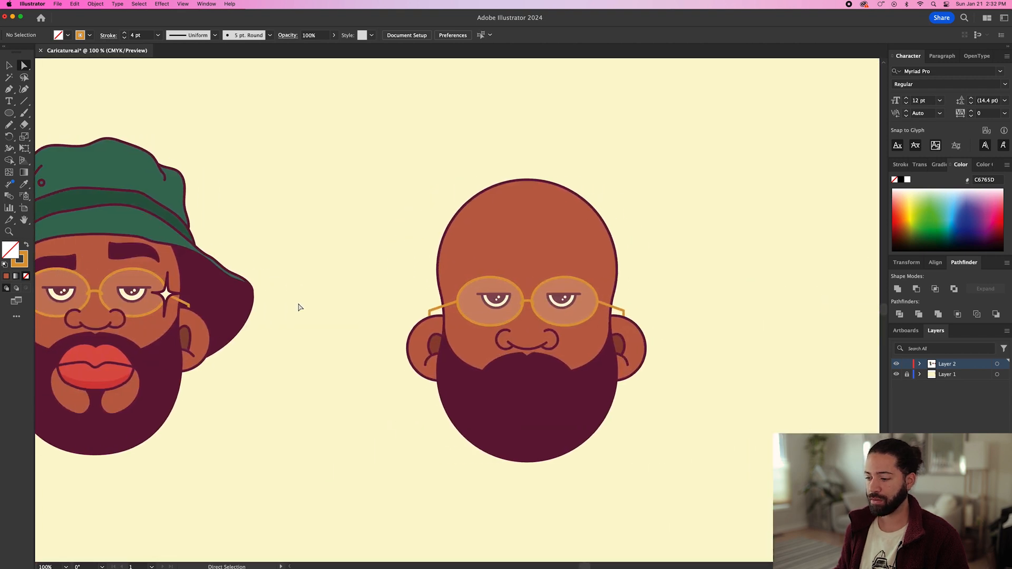
key(n)
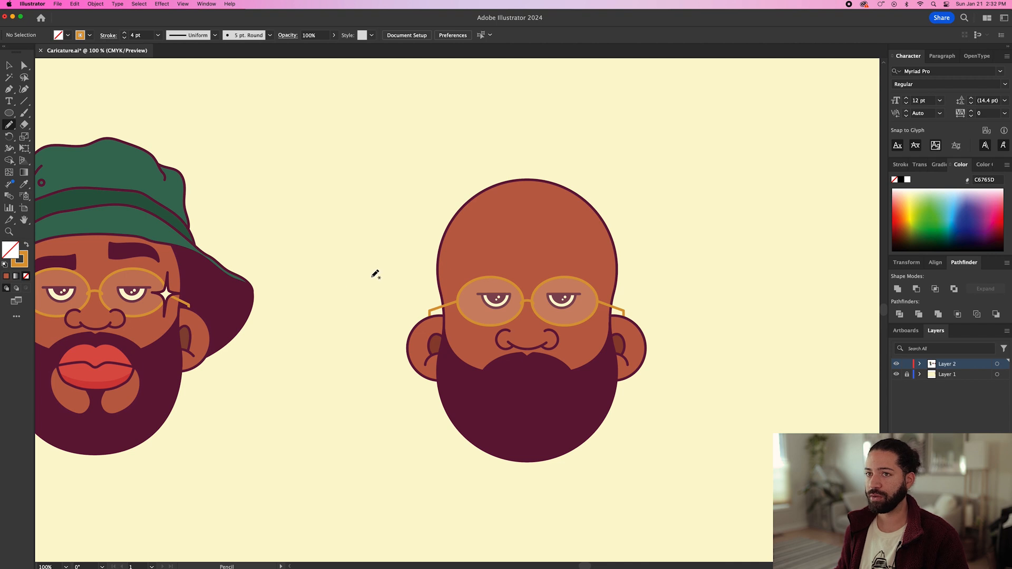
key(a)
click(505, 397)
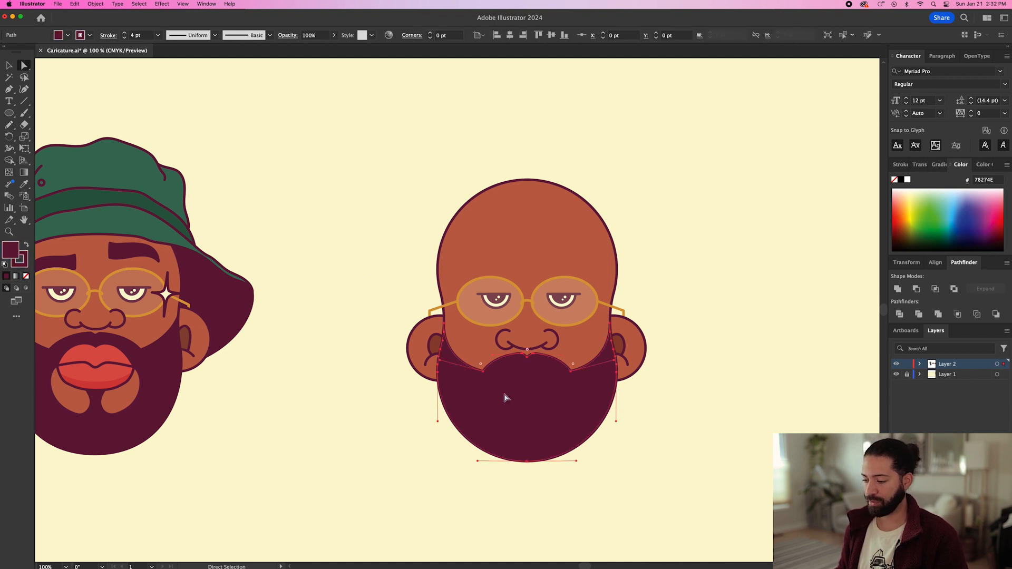
key(n)
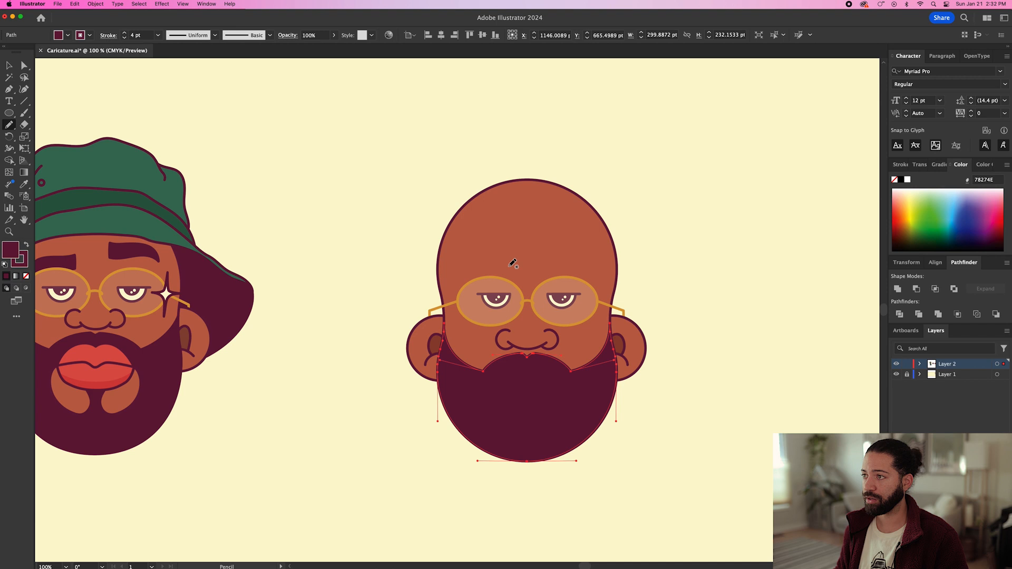
drag(505, 263, 505, 278)
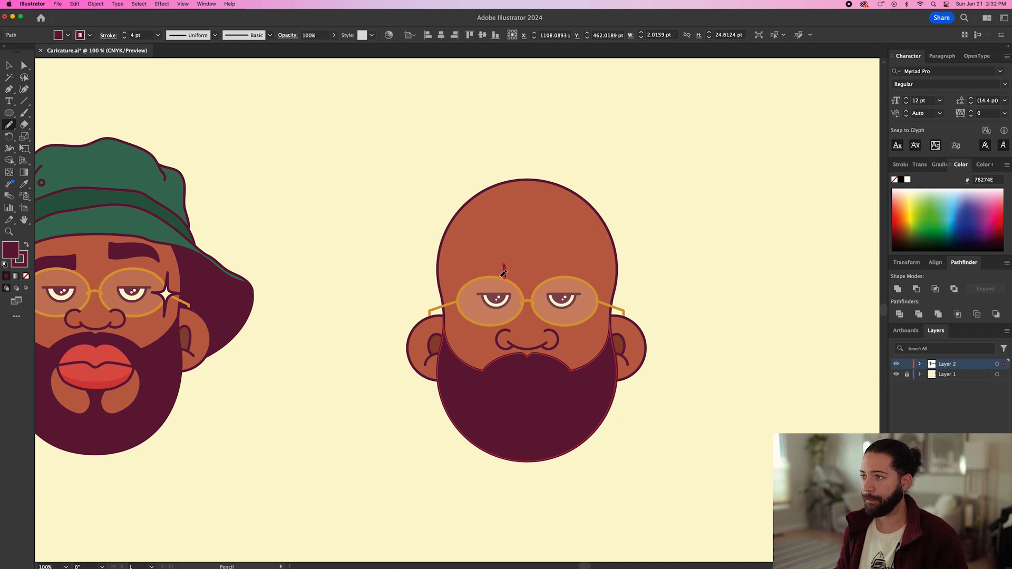
drag(466, 283, 469, 283)
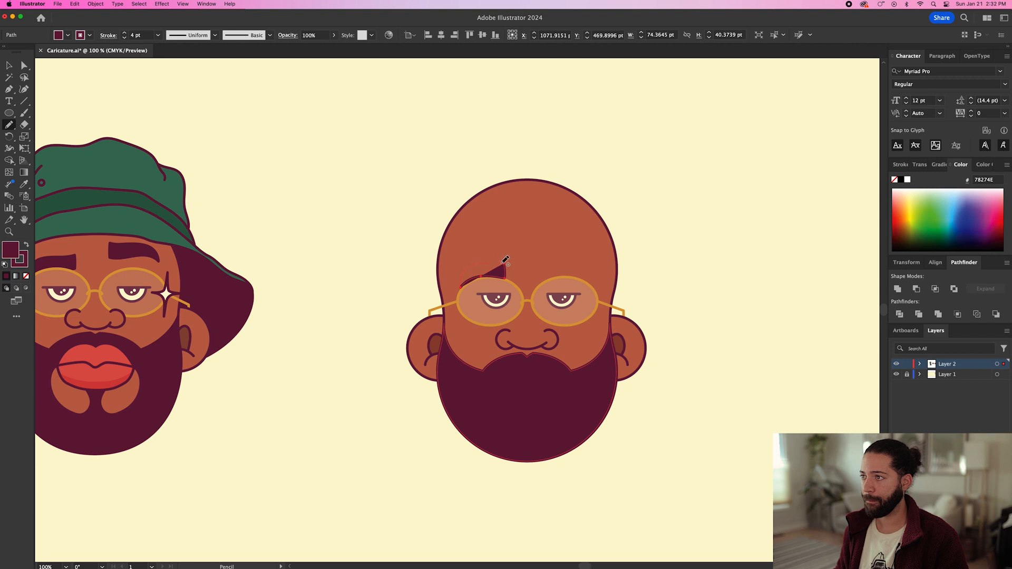
drag(502, 264, 505, 263)
key(a)
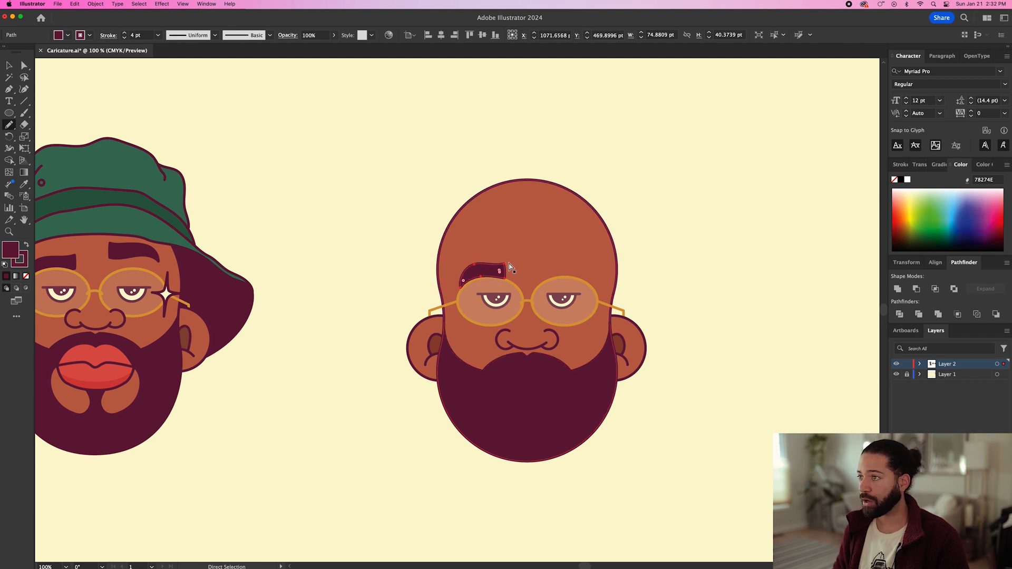
key(super+bracketleft)
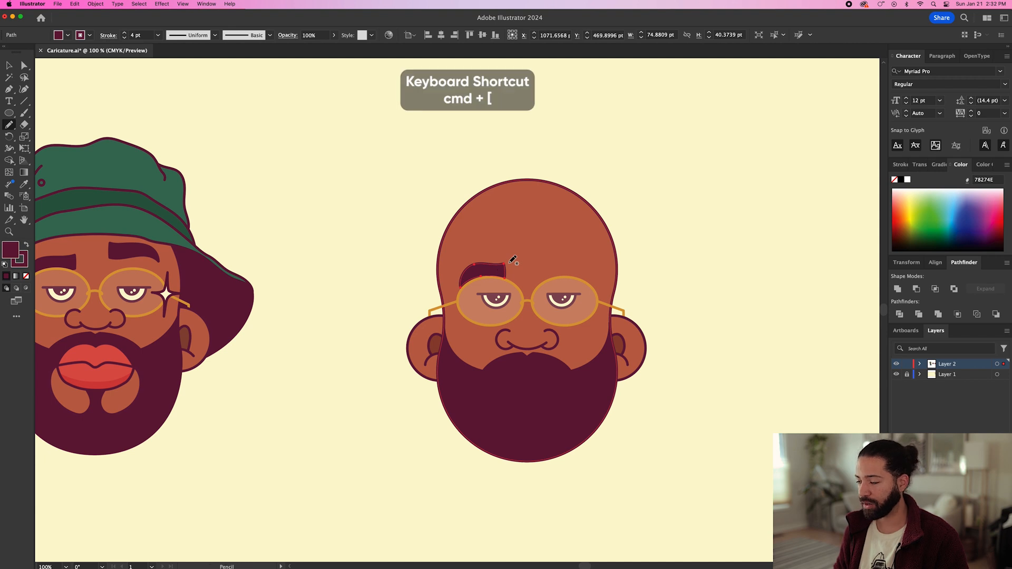
Duplicate the eyebrow above the right lens, reflect it left to right and place it higher than the left one
key(v)
drag(507, 264, 562, 251)
key(super+shift+a)
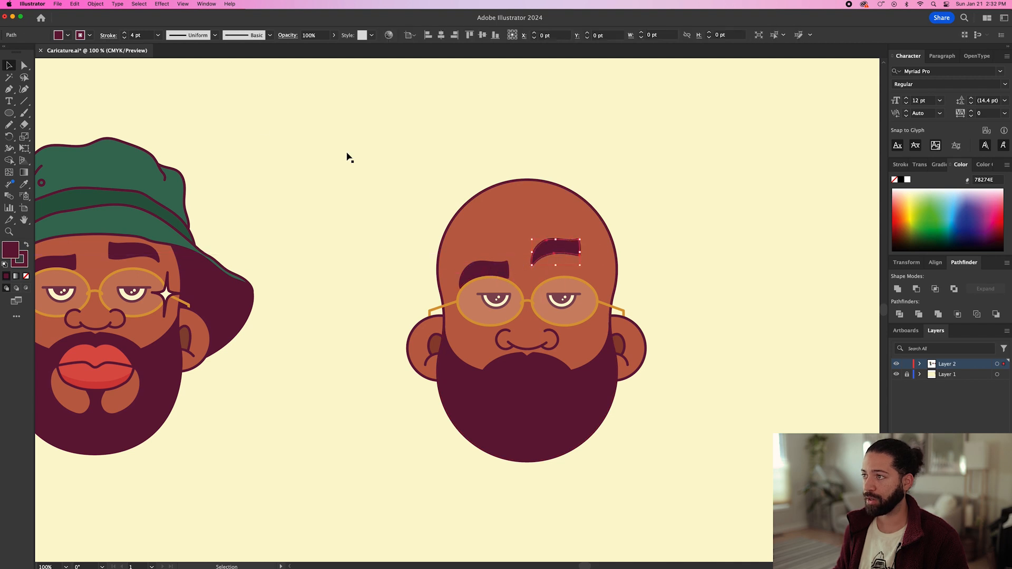
click(96, 4)
mouse_move(102, 15)
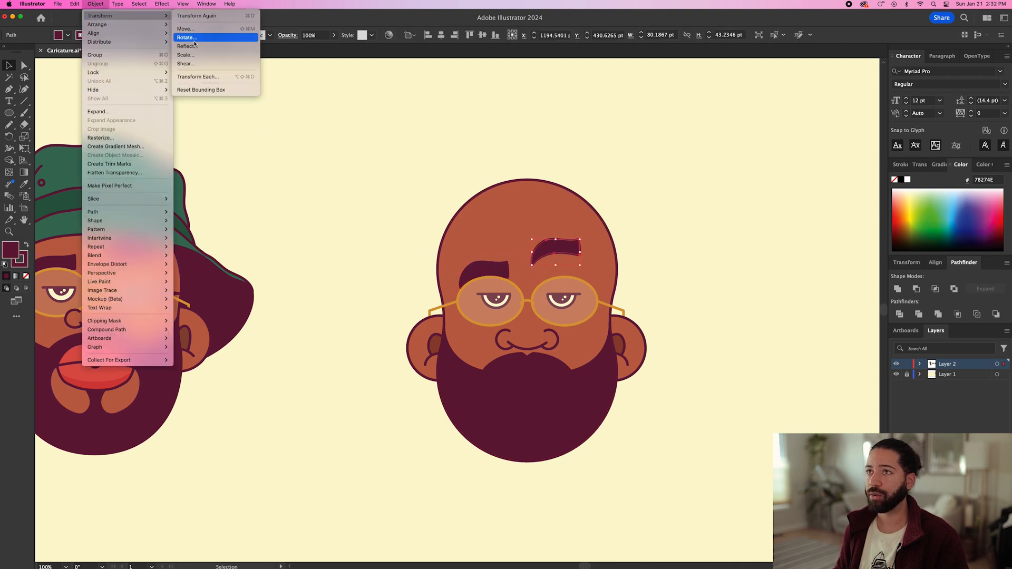
click(193, 41)
click(505, 241)
drag(566, 255, 578, 255)
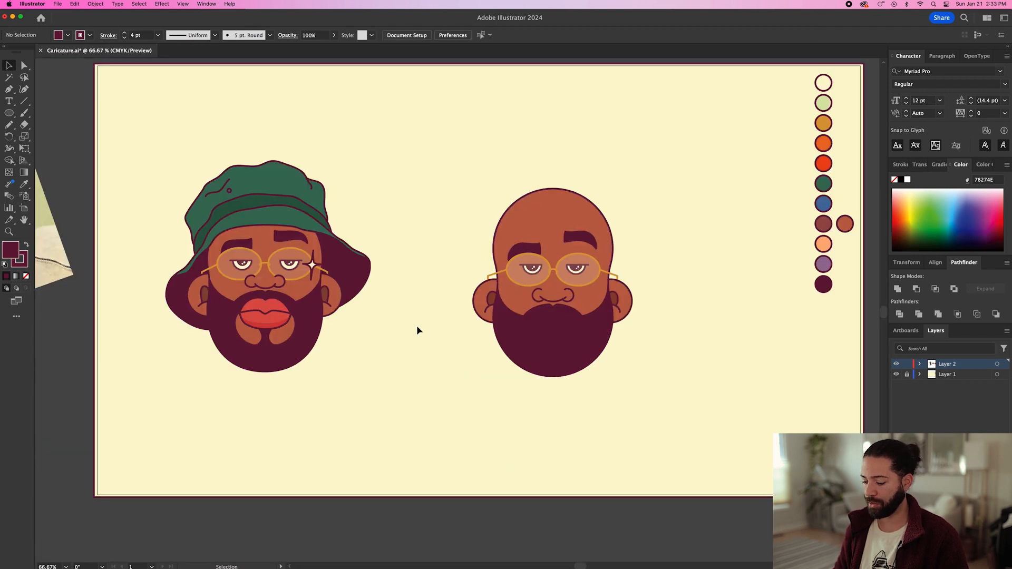
Draw a circle about 42 pt in diameter and place it beneath the last swatch of the colour palette
key(p)
key(a)
scroll(326, 316, right, 1)
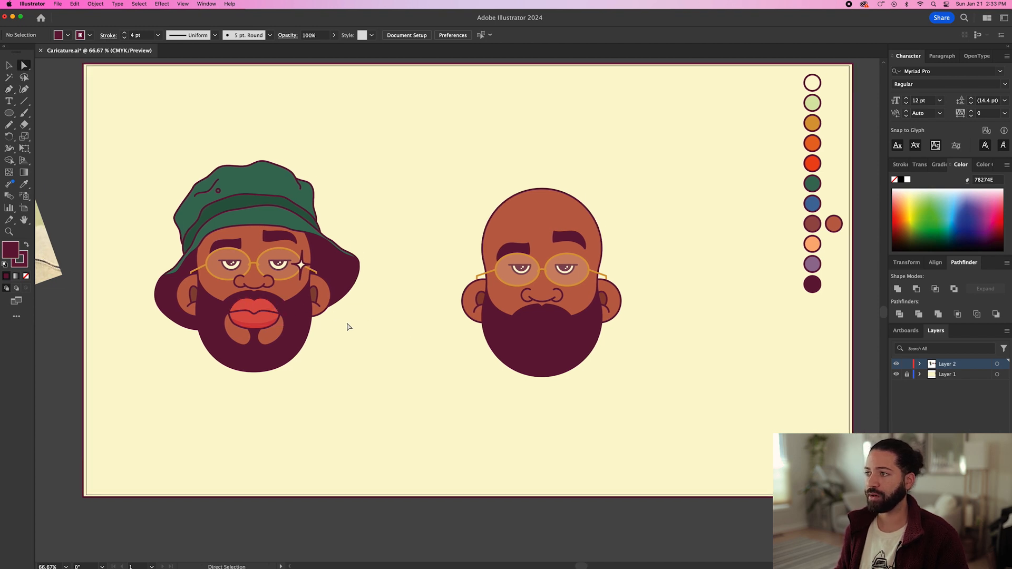
scroll(379, 325, left, 10)
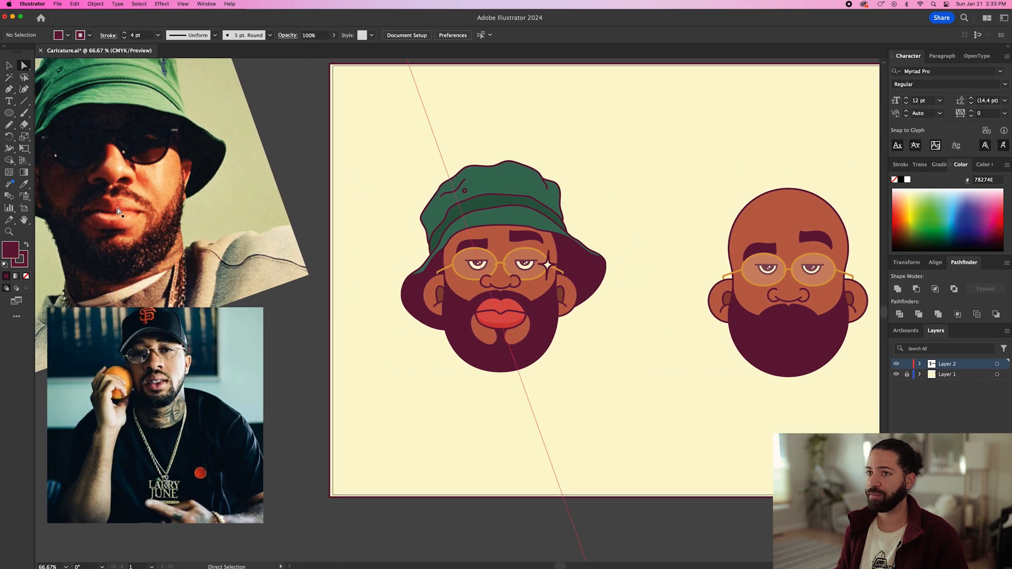
key(i)
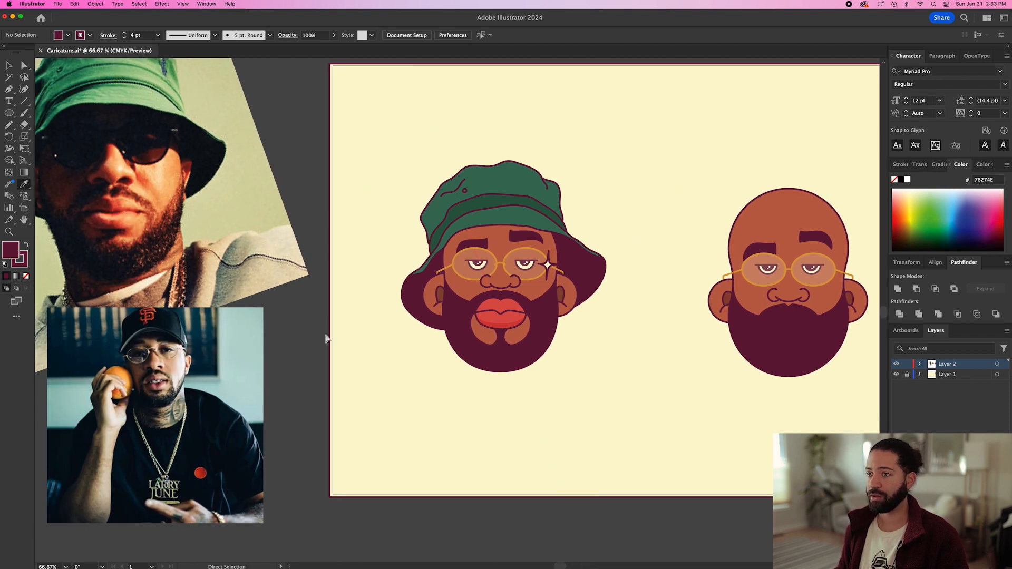
key(l)
drag(612, 329, 630, 347)
drag(655, 365, 515, 375)
key(v)
click(509, 374)
key(super+minus)
drag(485, 353, 813, 330)
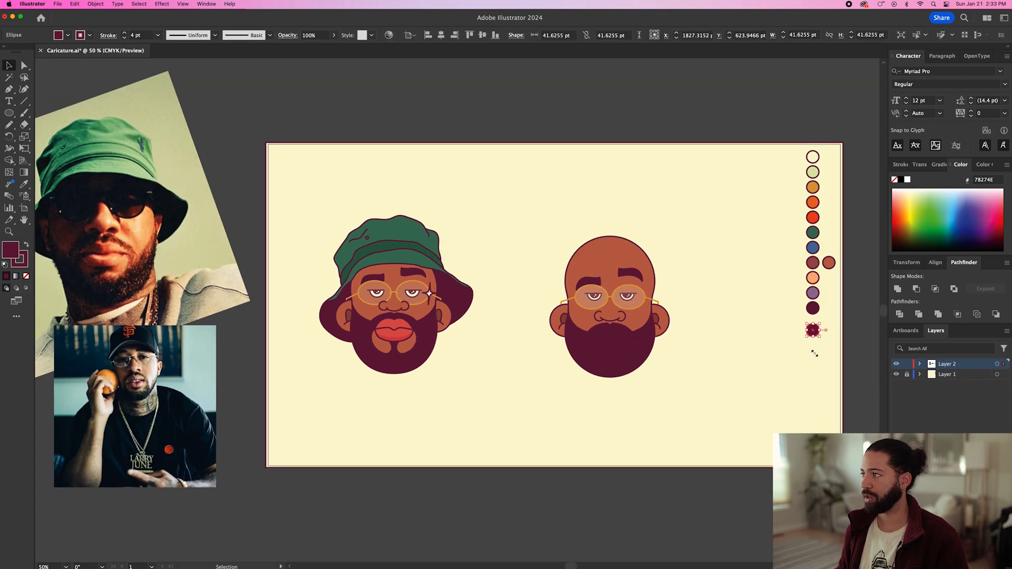
Fill the new swatch circle with the lip colour ED7654 sampled from the tilted reference photo, and copy its hex code
key(i)
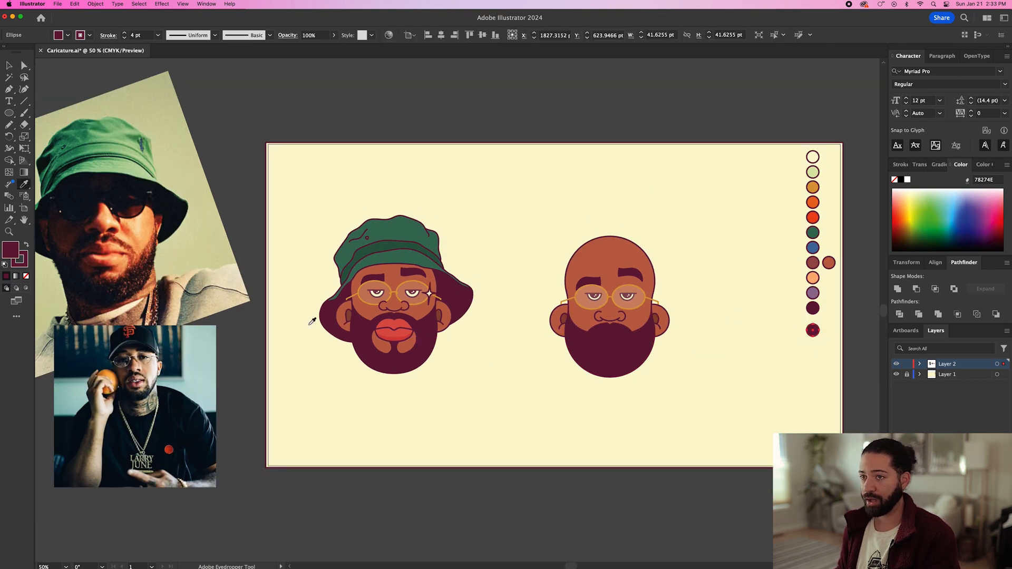
click(113, 244)
click(112, 243)
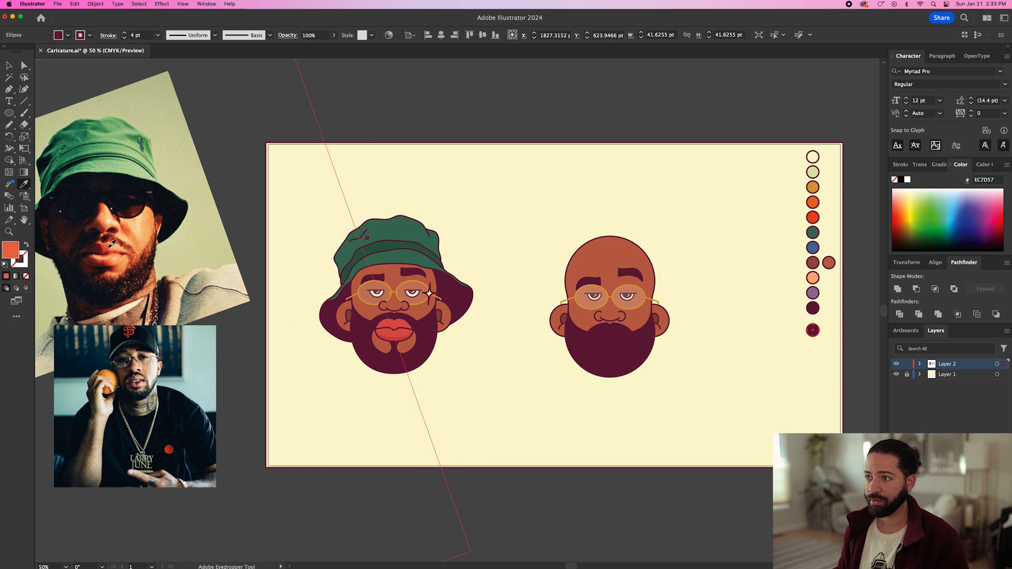
click(112, 244)
click(112, 244)
click(112, 245)
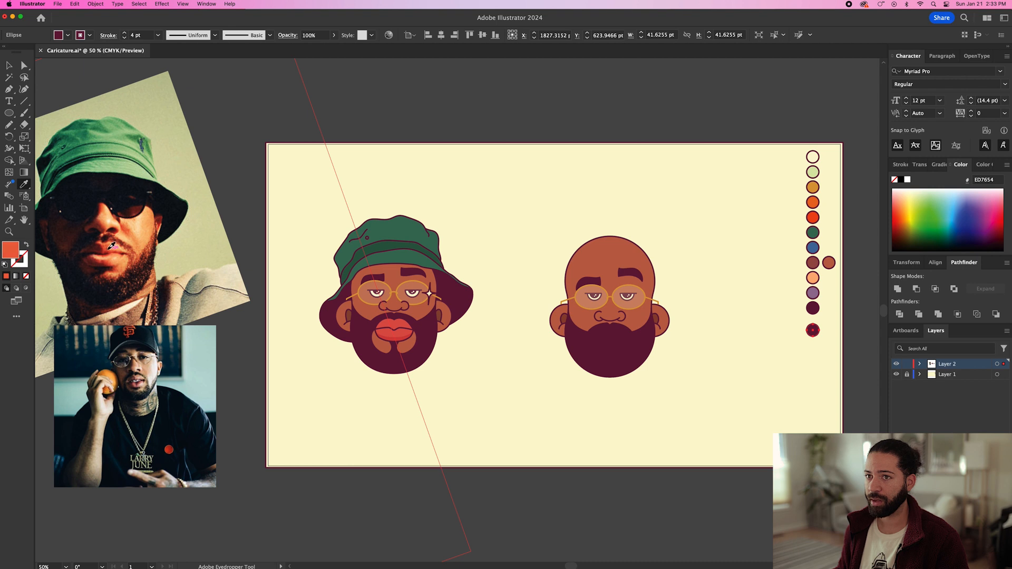
key(v)
double_click(14, 253)
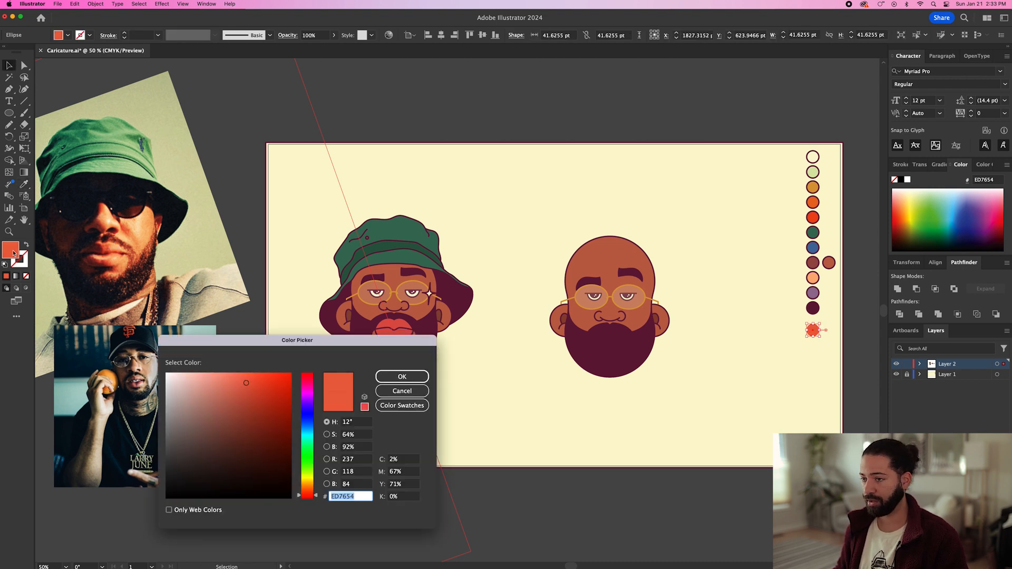
click(403, 392)
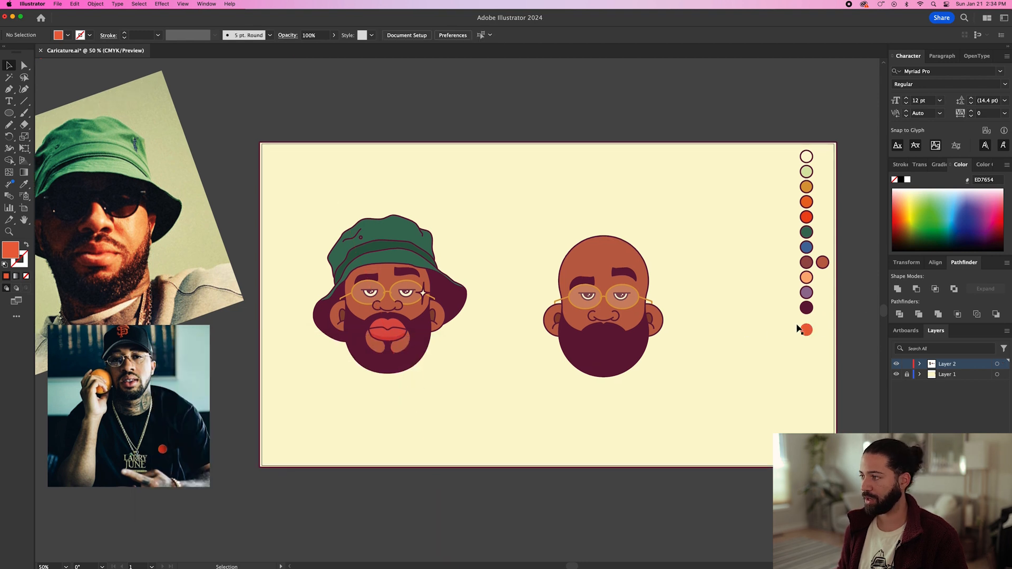
Give the new swatch circle the light brown skin swatch's 4 pt dark outline and set its fill to ED7654
key(i)
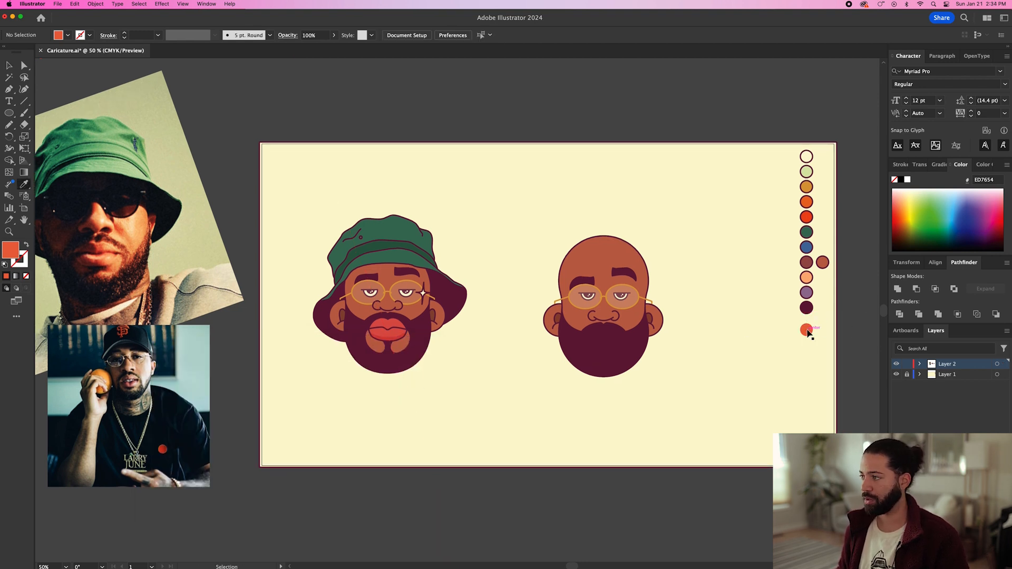
click(807, 330)
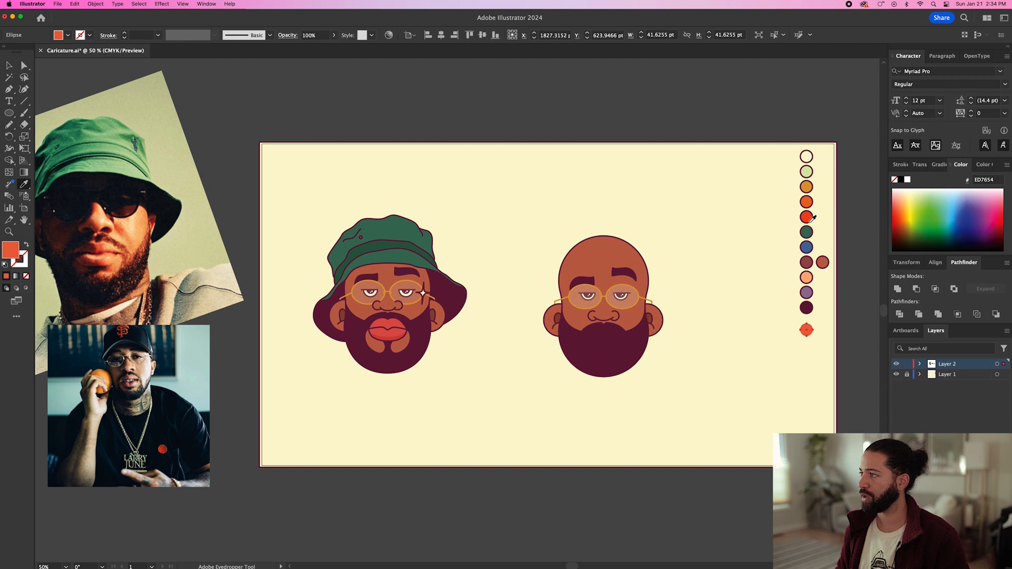
click(825, 262)
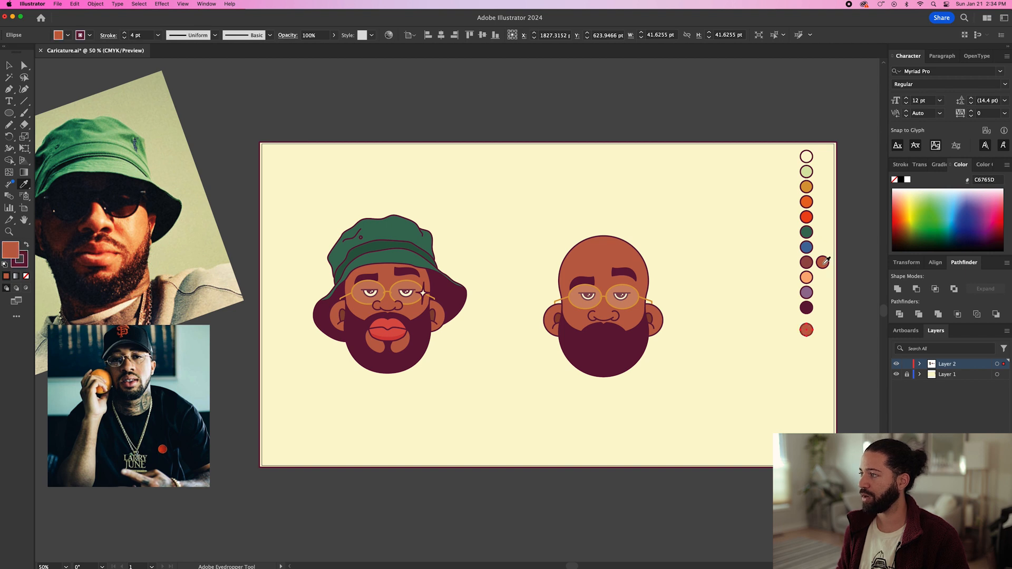
double_click(12, 252)
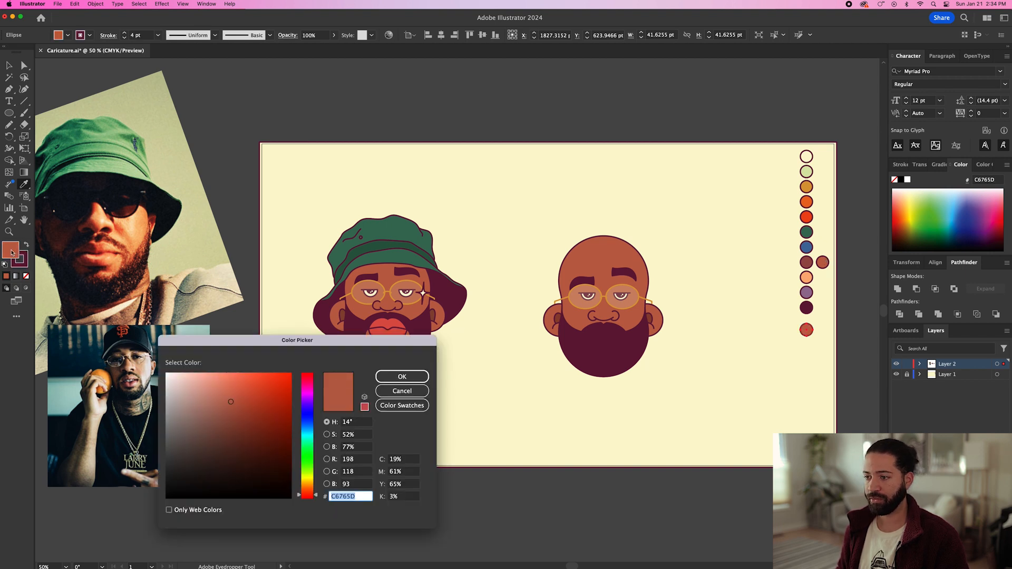
text(ED7654)
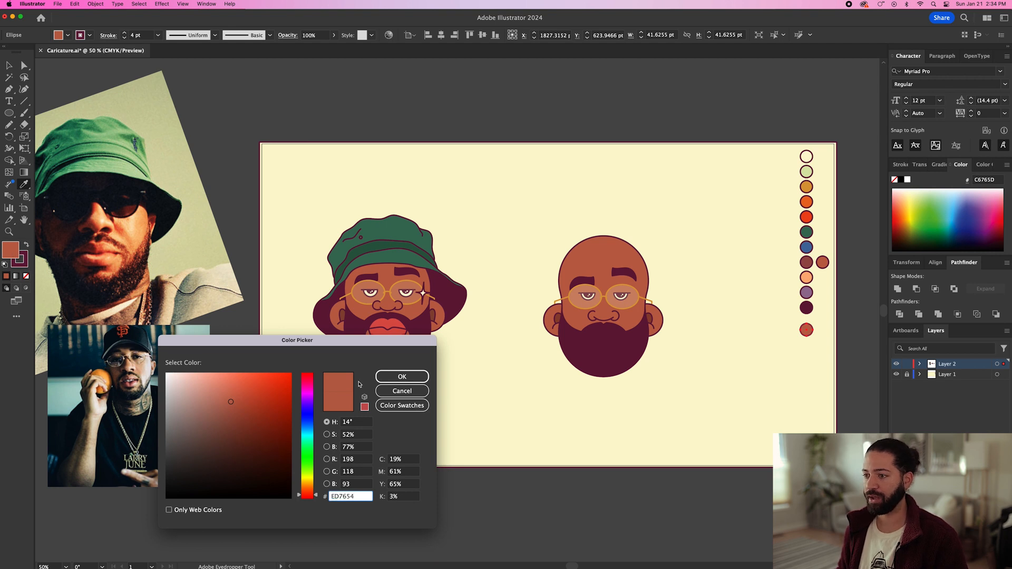
click(401, 376)
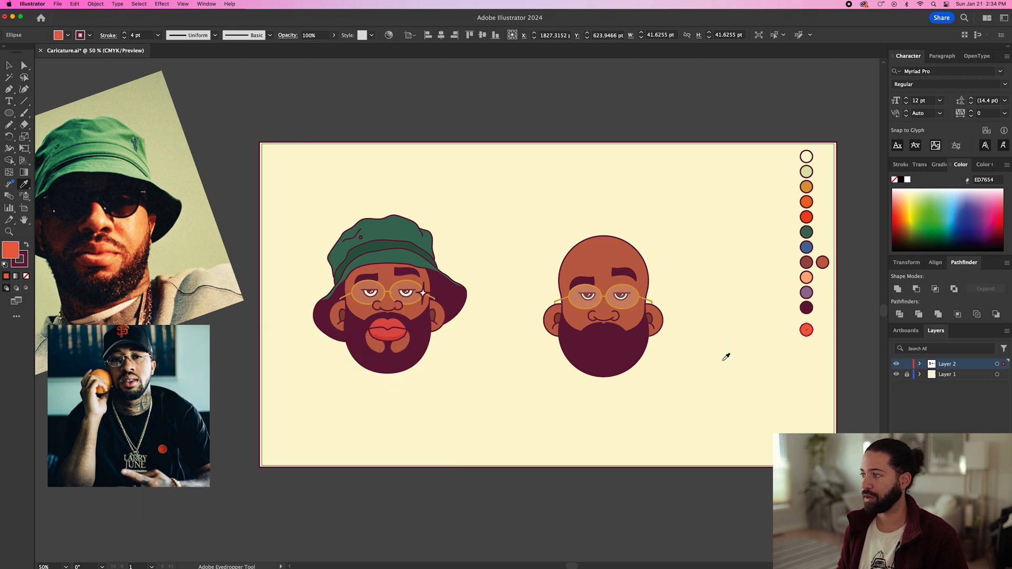
Change the lip swatch's fill to E0655D and enlarge the circle slightly beneath the palette
key(v)
key(super+z)
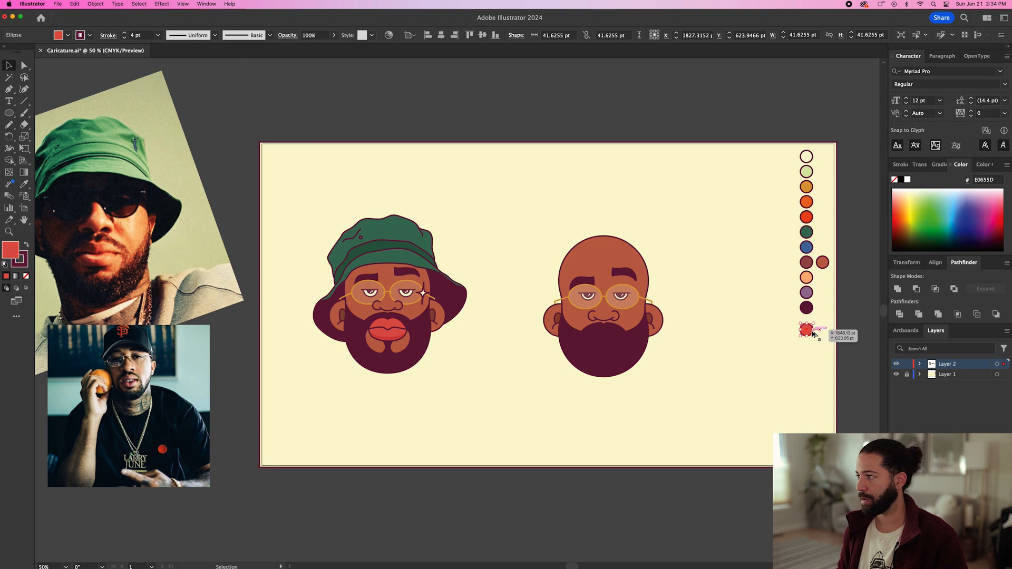
scroll(812, 332, up, 2)
scroll(814, 334, up, 1)
drag(823, 395, 825, 397)
click(653, 392)
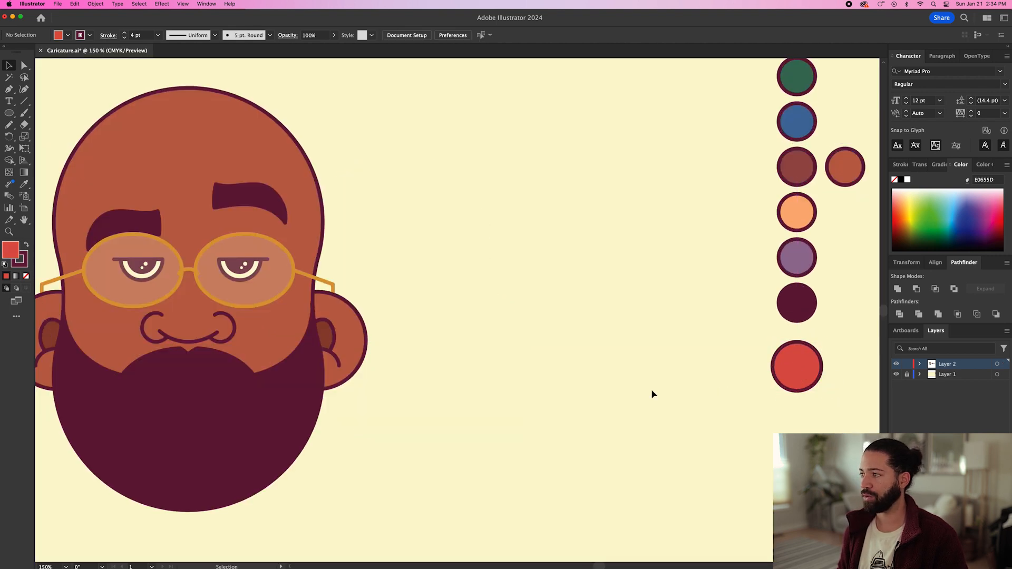
Draw the upper lip's top edge on the bald head's beard with the Pen tool, as two humps meeting in a central dip
scroll(653, 392, down, 3)
scroll(443, 378, up, 2)
key(p)
click(521, 406)
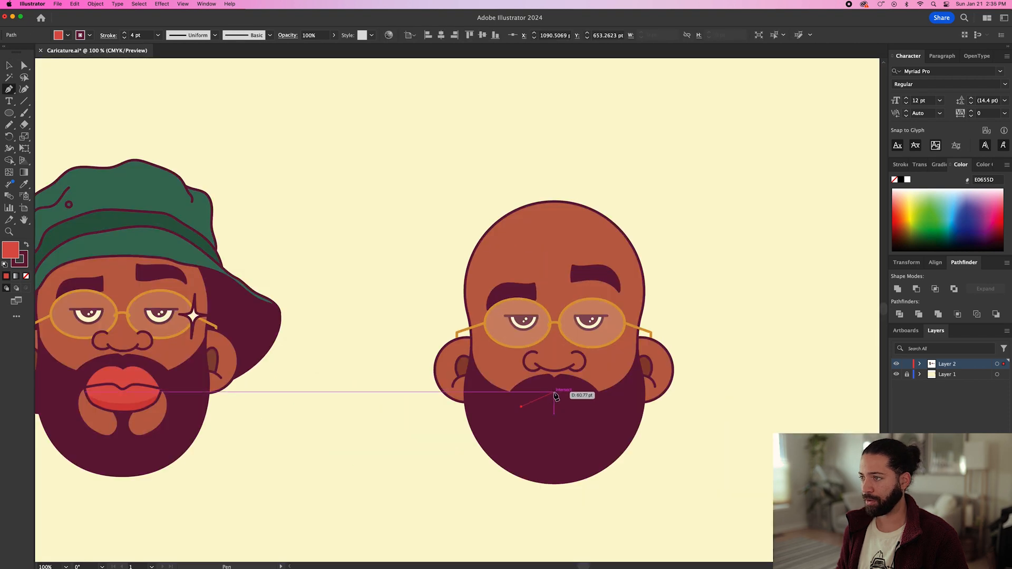
drag(554, 393, 578, 404)
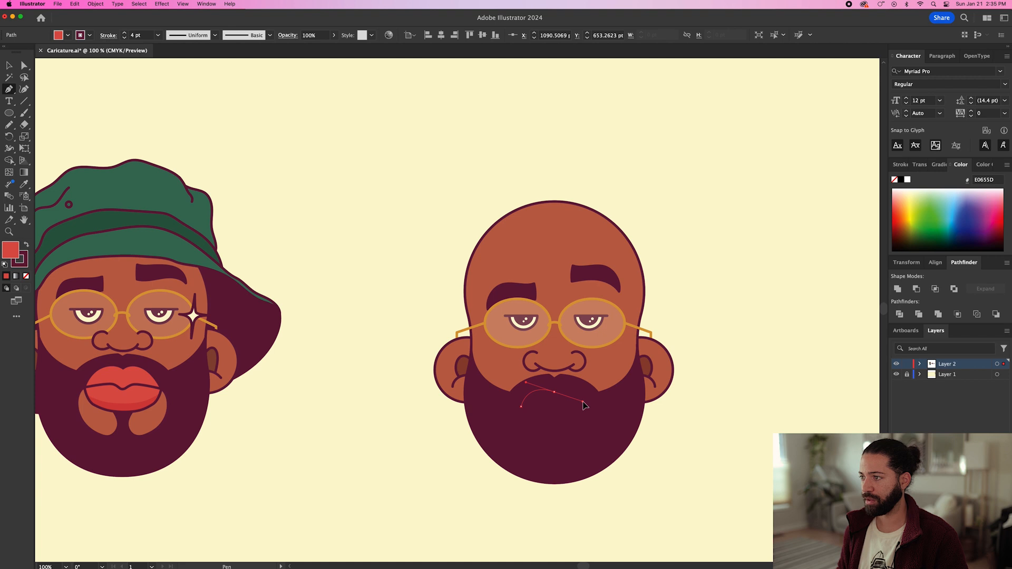
drag(584, 405, 583, 403)
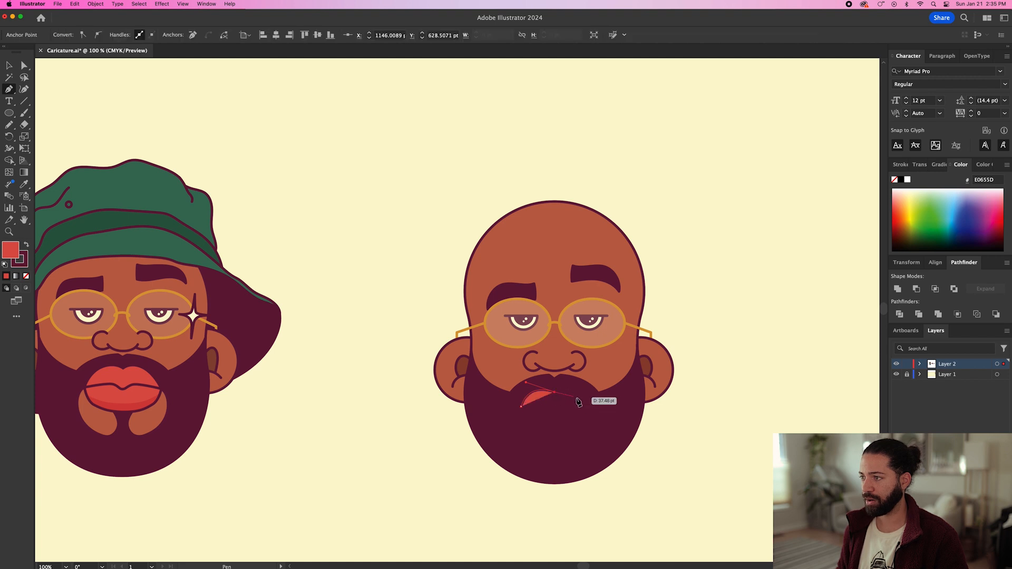
Adjust the curve handles of the upper lip's two humps so they are fuller and more symmetrical
key(a)
scroll(587, 406, up, 2)
drag(594, 425, 590, 407)
drag(523, 377, 475, 358)
drag(572, 360, 573, 358)
click(749, 422)
scroll(658, 412, down, 2)
click(611, 409)
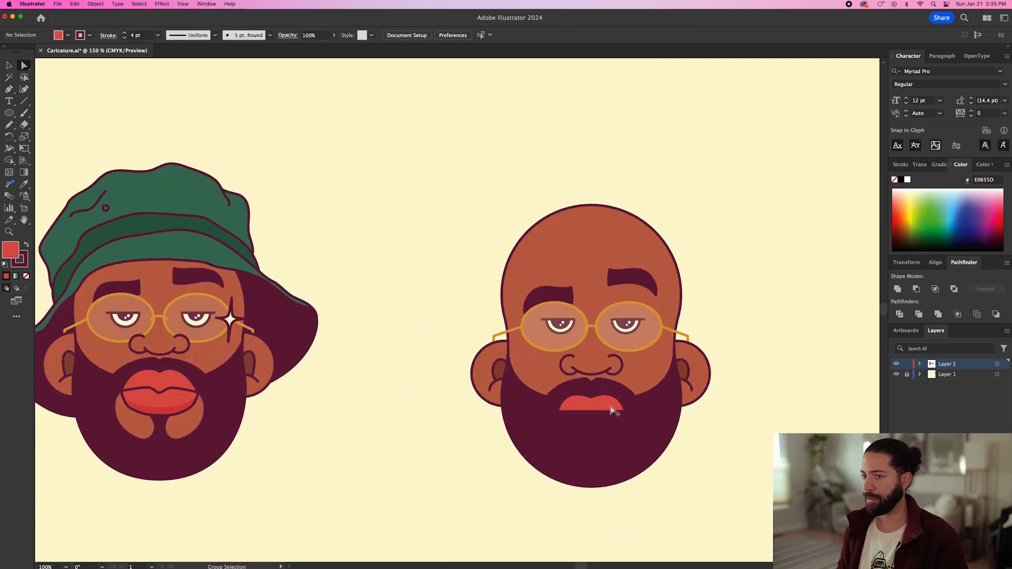
Continue the upper lip path from its right corner along a lower edge with a small central V point, and close the shape
key(p)
click(625, 409)
scroll(599, 413, up, 3)
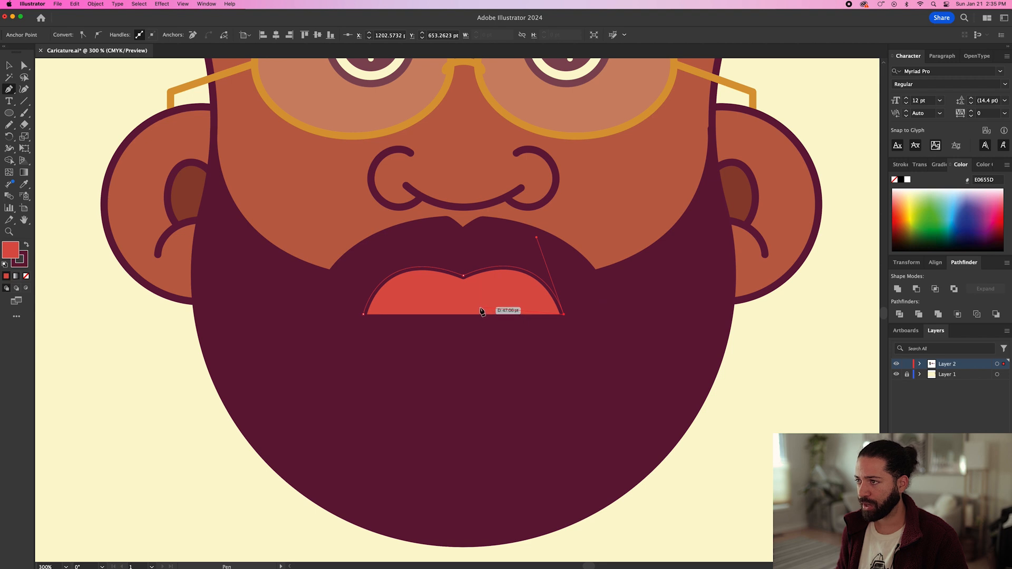
click(476, 305)
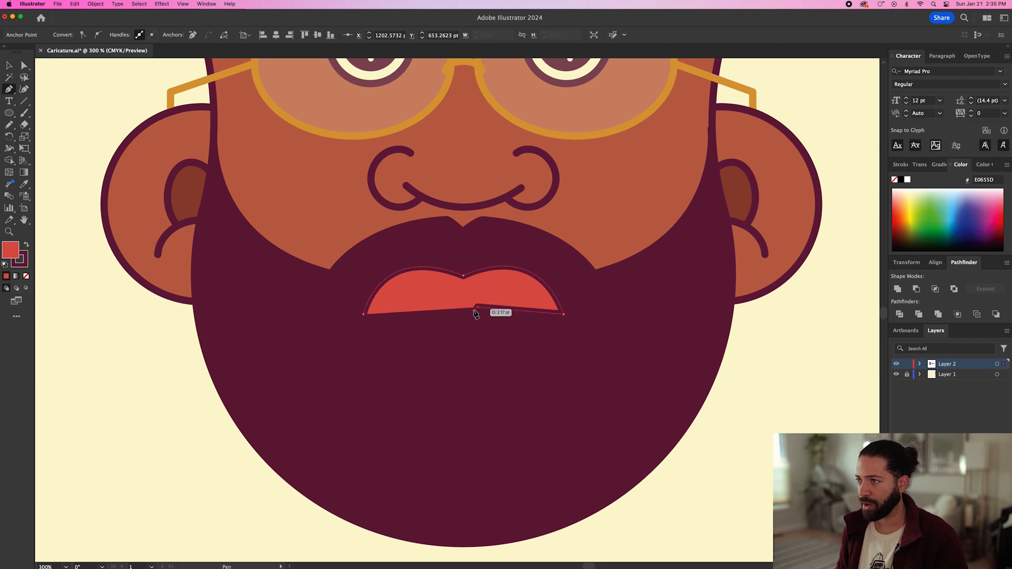
click(464, 317)
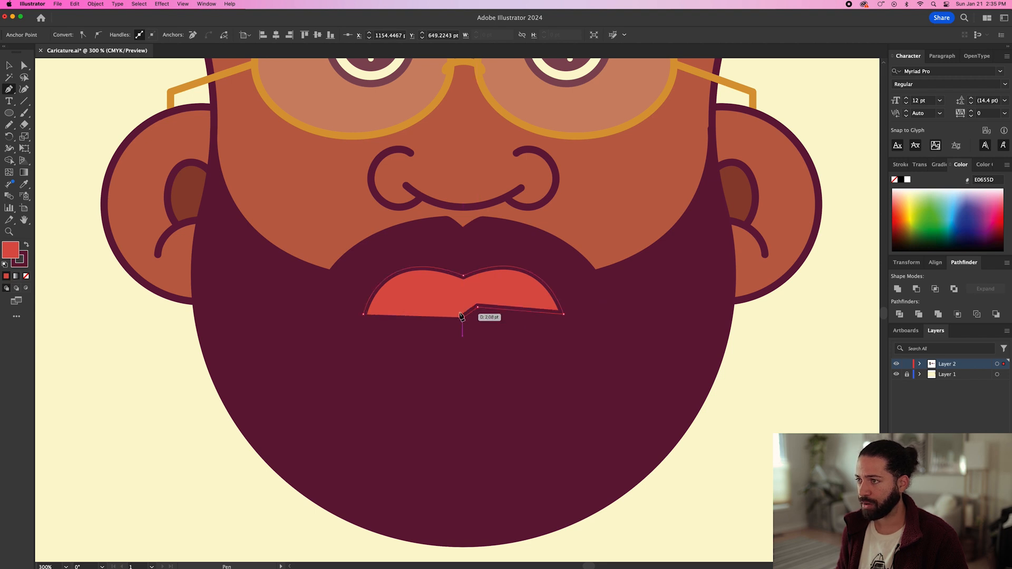
click(451, 307)
click(363, 314)
Round the three centre corners of the upper lip's lower edge to a radius of about 7.75 pt
key(a)
scroll(454, 316, up, 1)
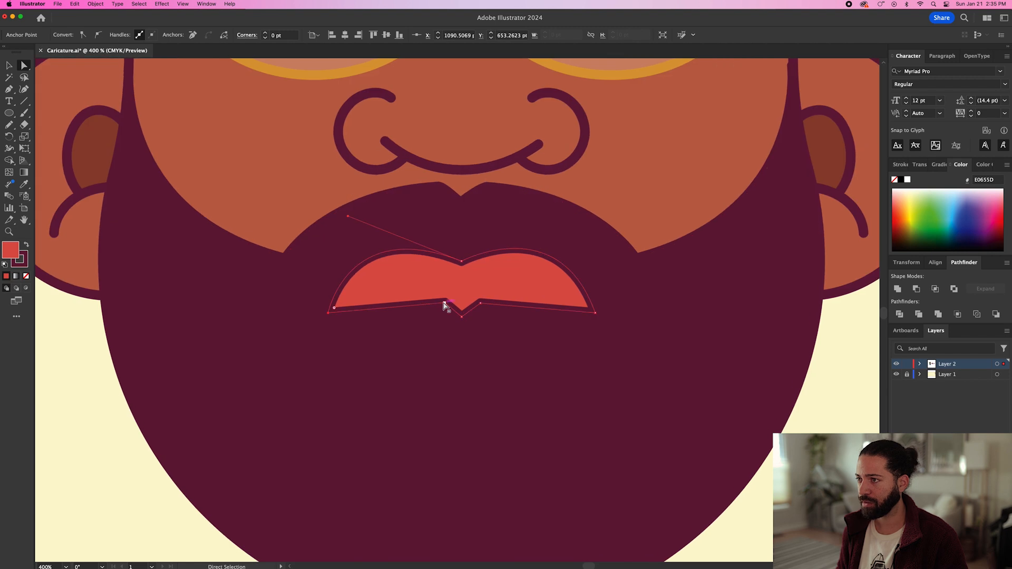
drag(444, 305, 445, 306)
shift+click(463, 318)
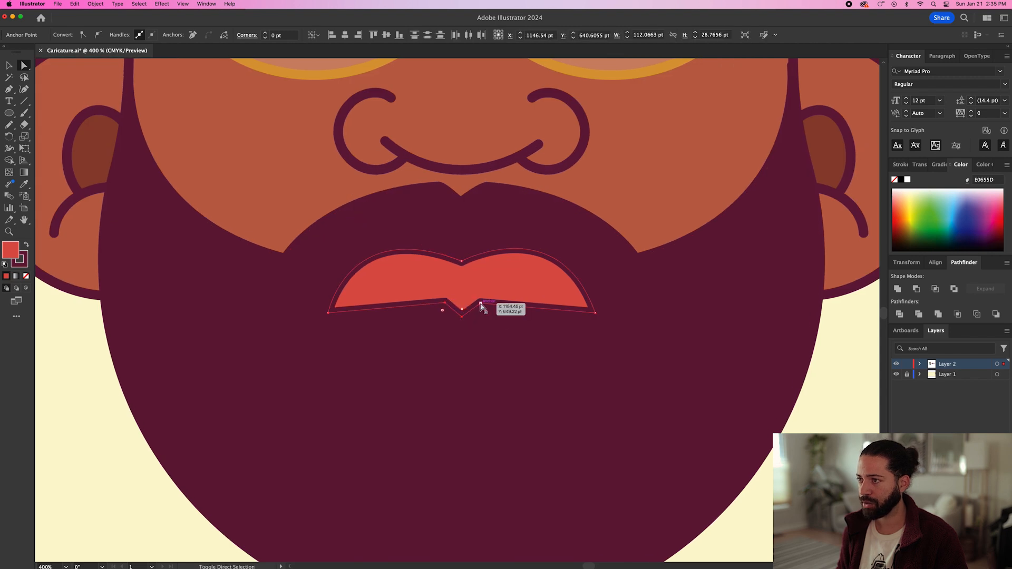
key(a)
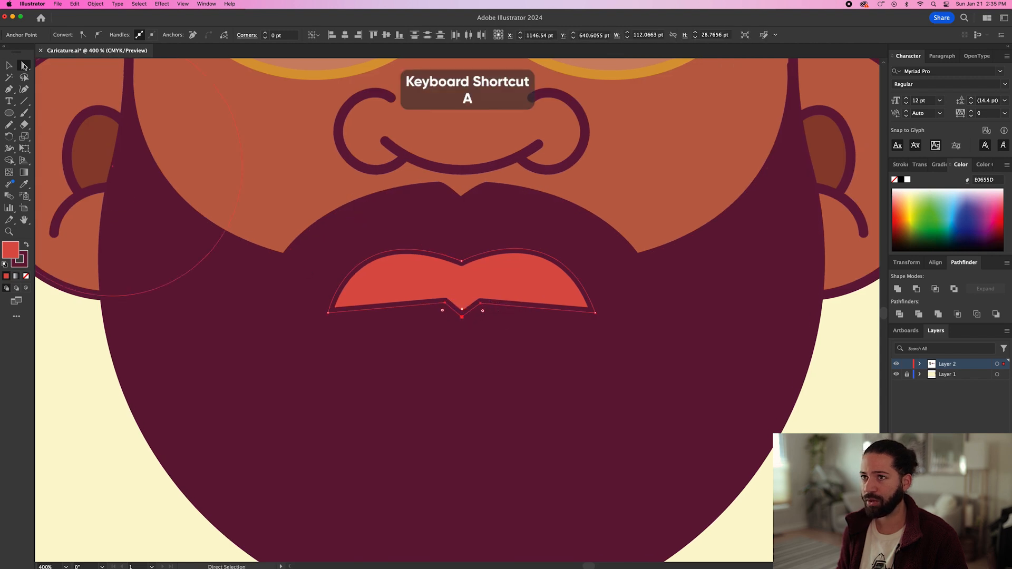
drag(463, 309, 467, 296)
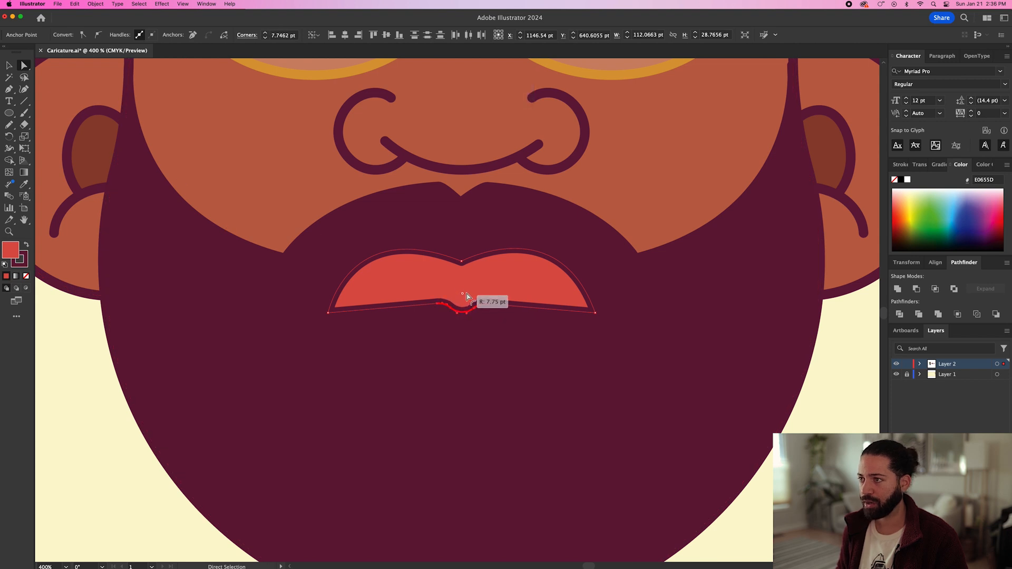
click(834, 375)
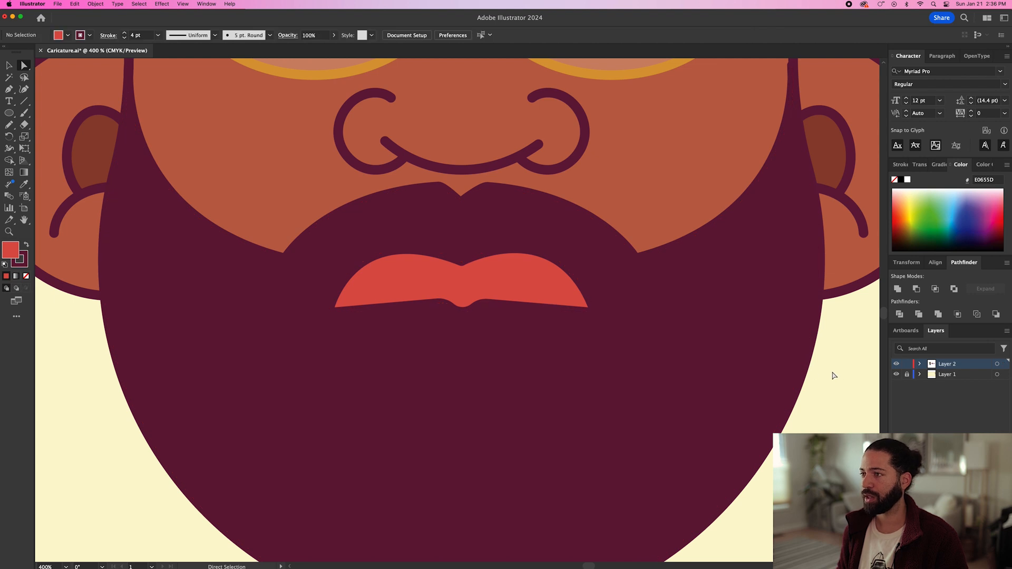
Stretch the upper lip upward to a height of about 33 pt
click(605, 310)
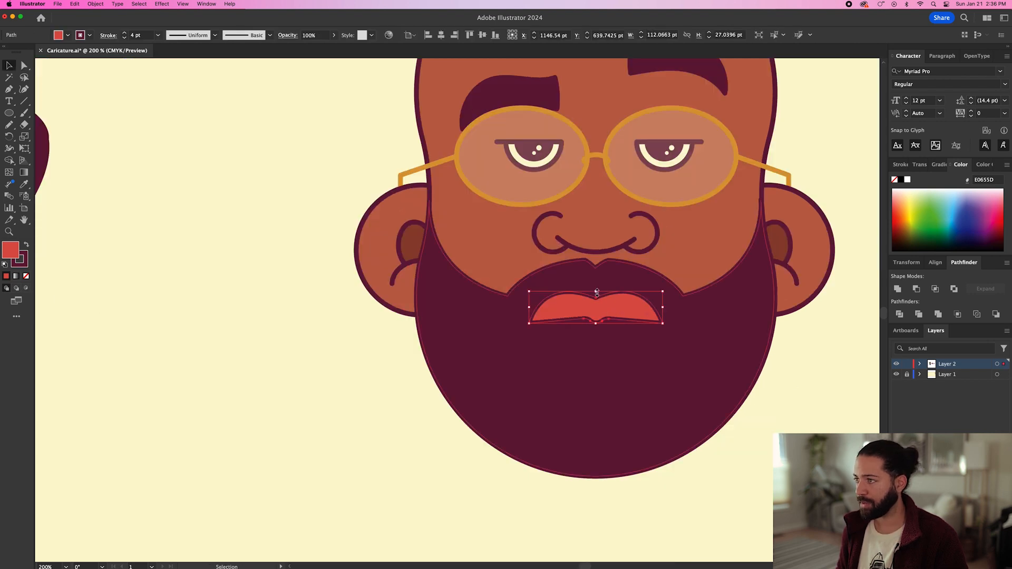
drag(597, 292, 598, 284)
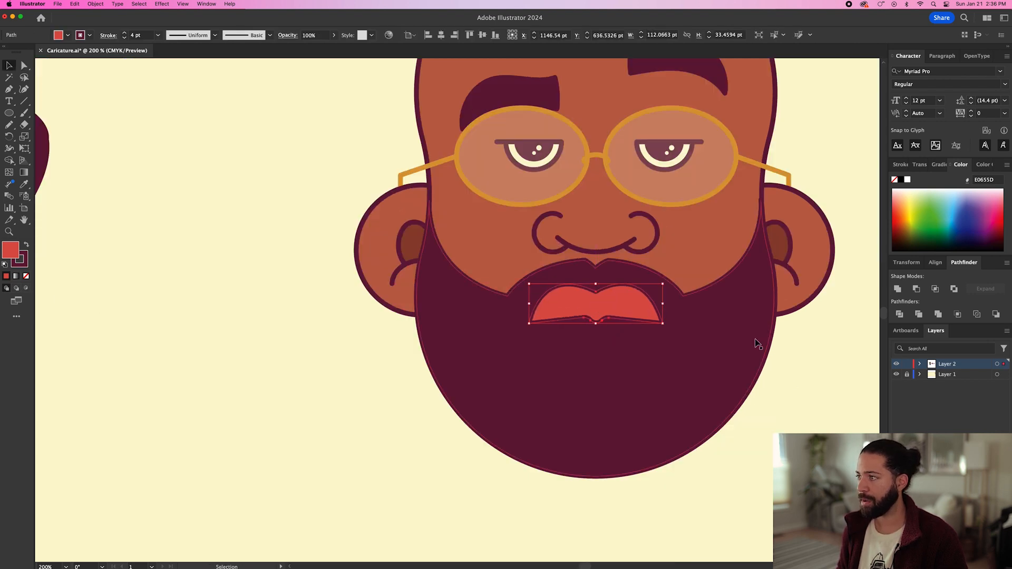
click(806, 346)
key(super+minus)
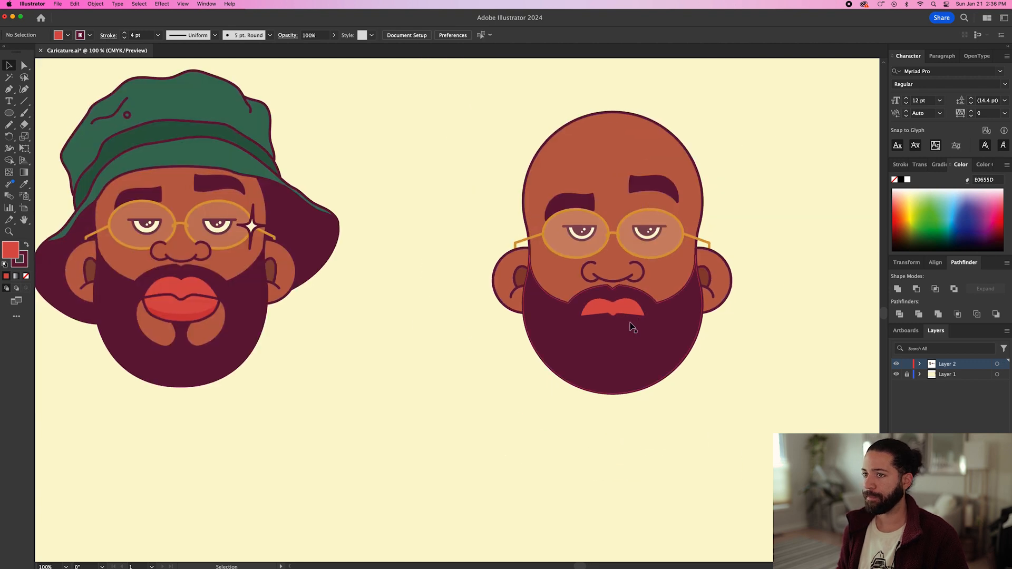
Draw a closed lower lip with a rounded bottom between the upper lip's corners with the Pen tool, and send it behind the upper lip
key(p)
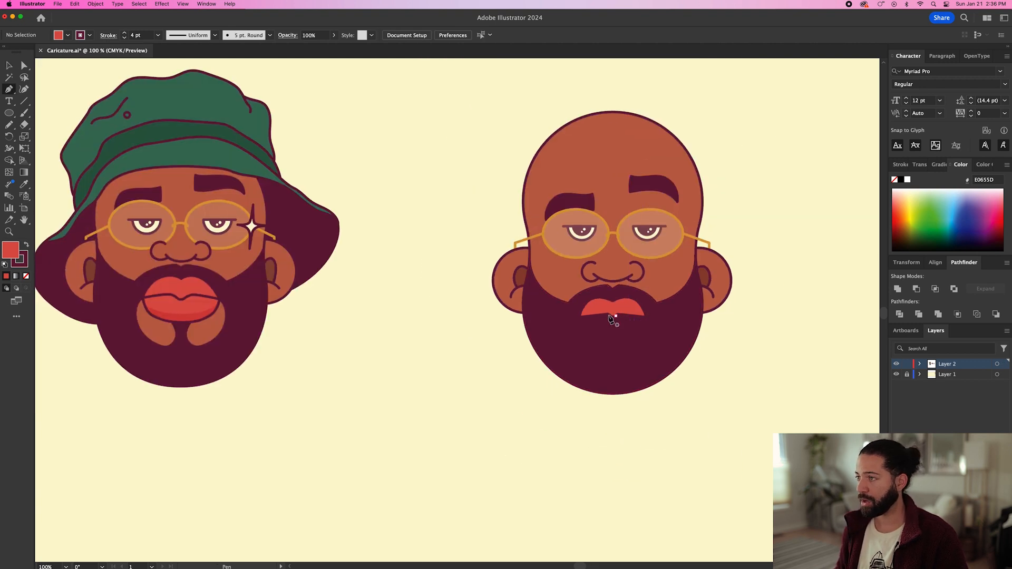
click(579, 317)
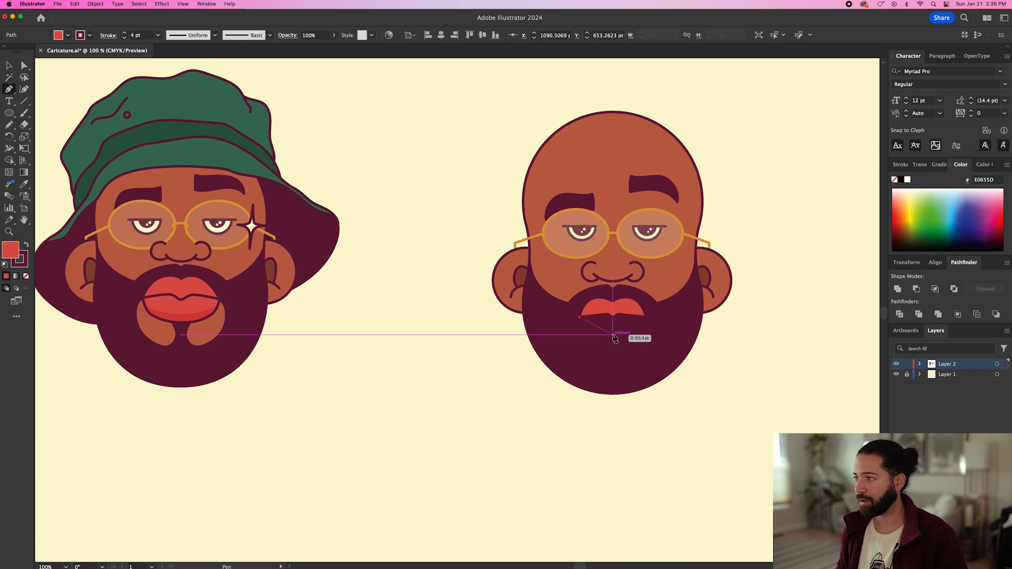
click(614, 336)
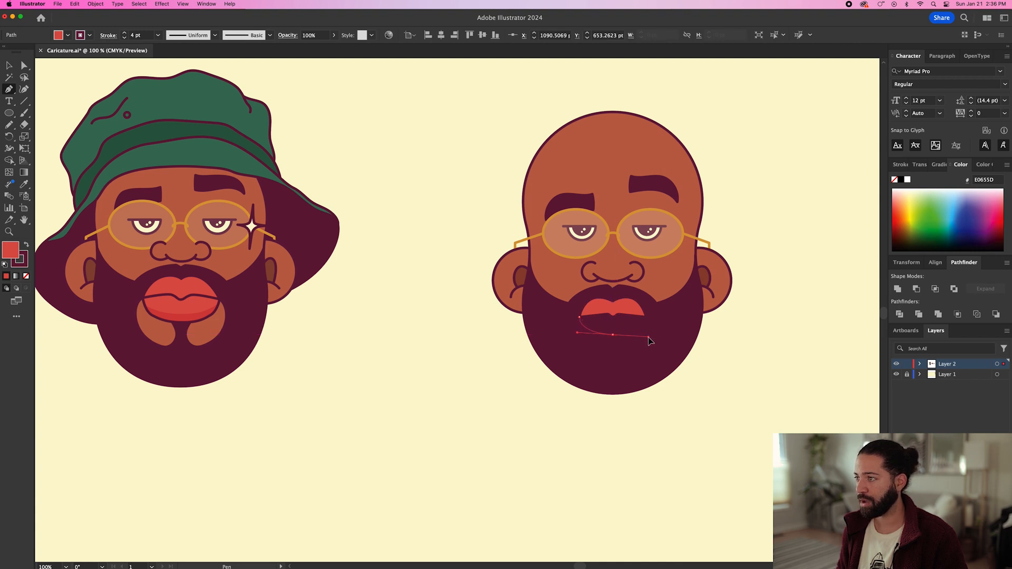
drag(649, 335, 596, 307)
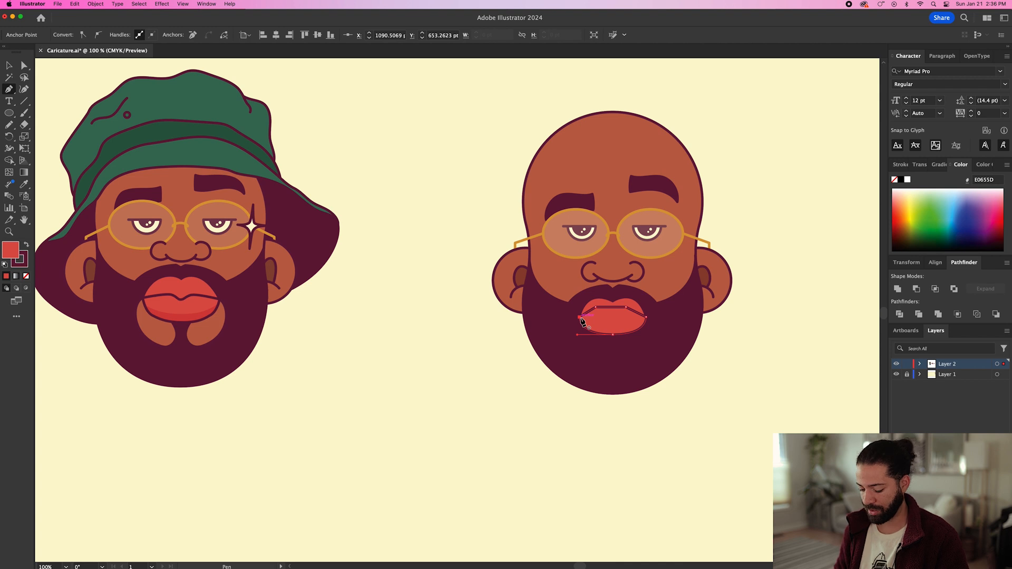
click(582, 319)
key(super+bracketleft)
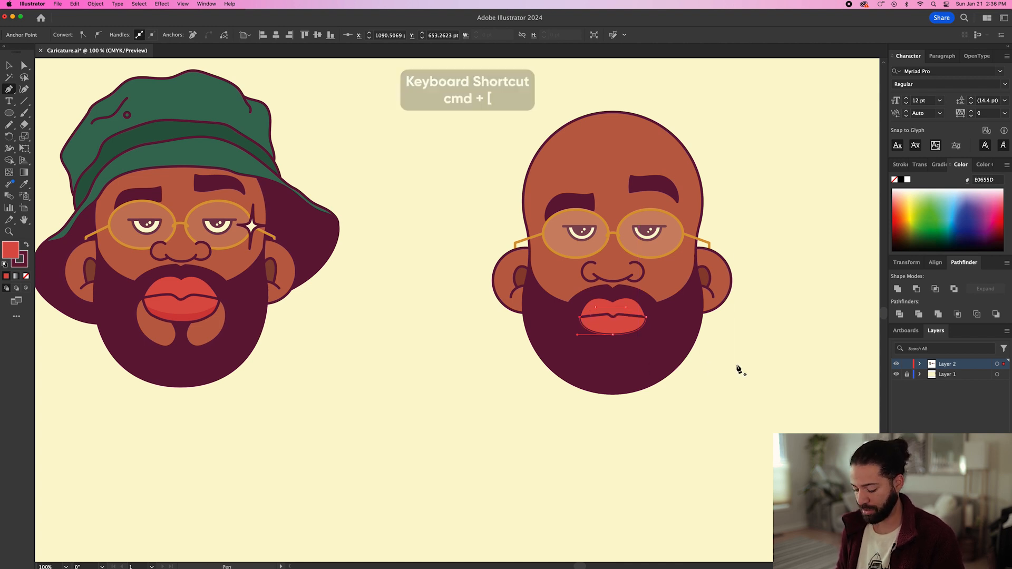
Group the upper and lower lips and scale the group up proportionally to about 122 by 69 pt
key(v)
key(super+equal)
key(super+equal)
key(super+equal)
key(super+minus)
key(super+minus)
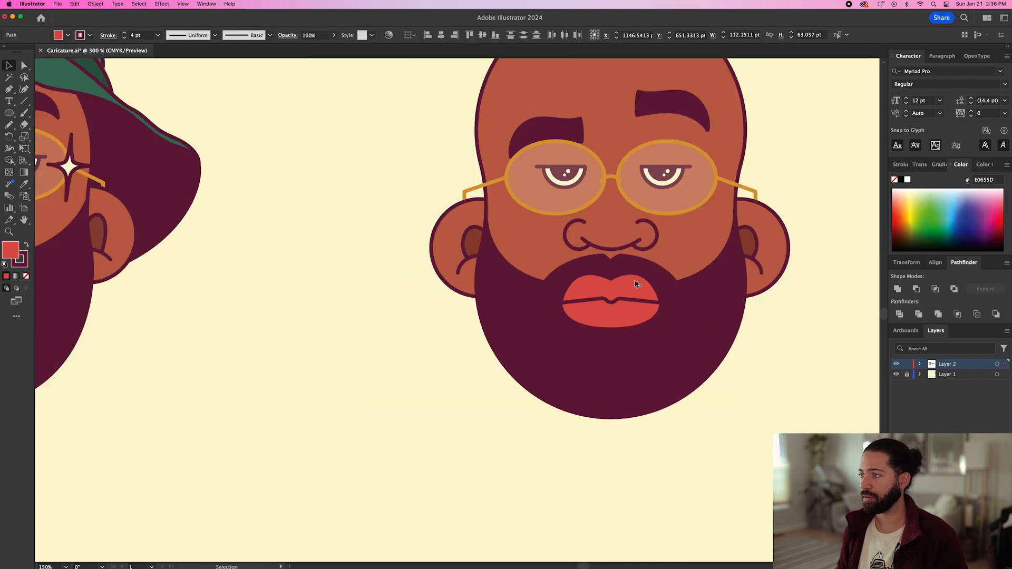
key(super+g)
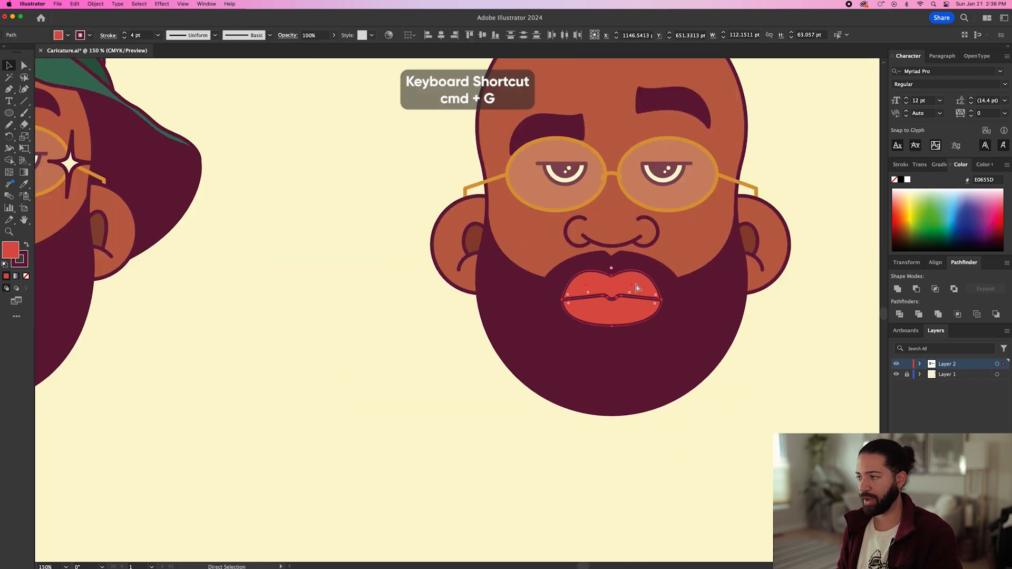
drag(663, 328, 668, 331)
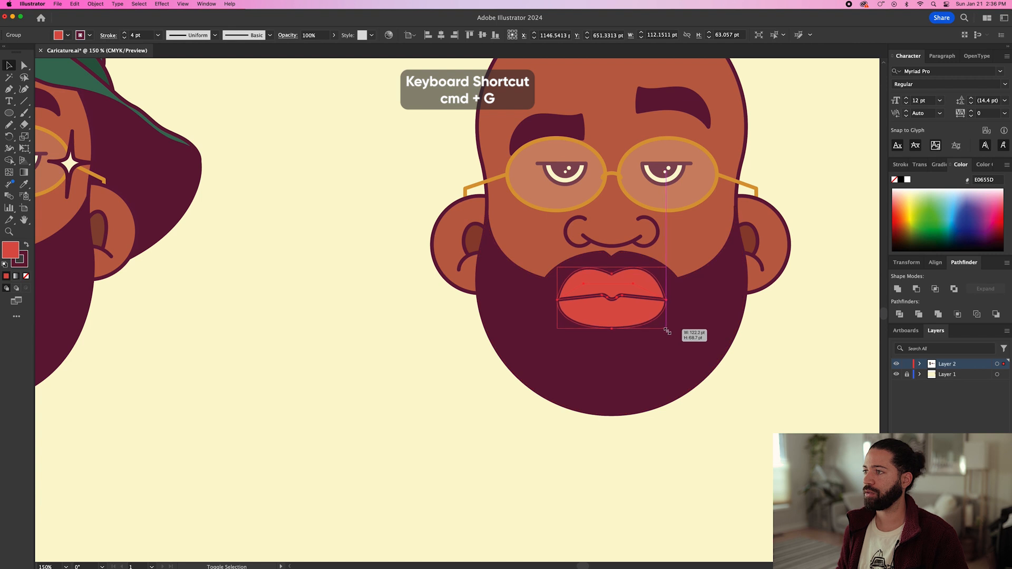
click(781, 335)
Inside the lips group, draw a closed crescent shadow shape along the lower lip's bottom edge with the Pen tool
scroll(781, 335, down, 2)
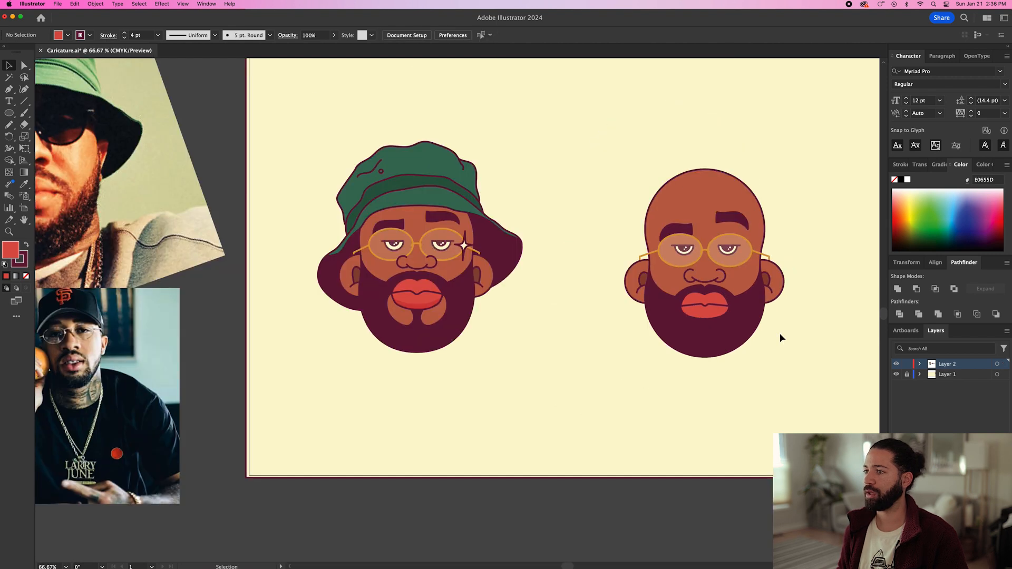
scroll(638, 316, up, 1)
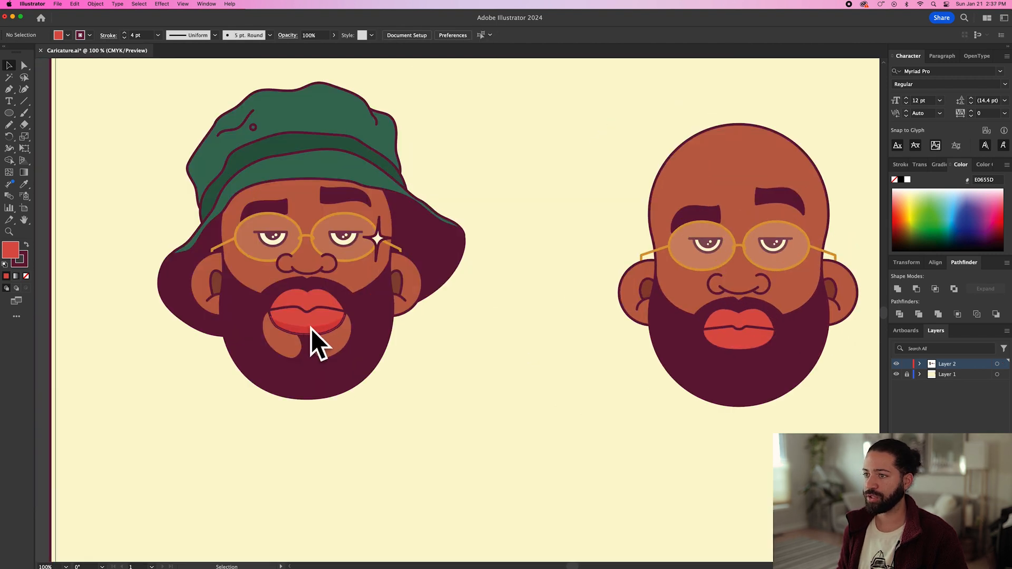
scroll(741, 344, up, 4)
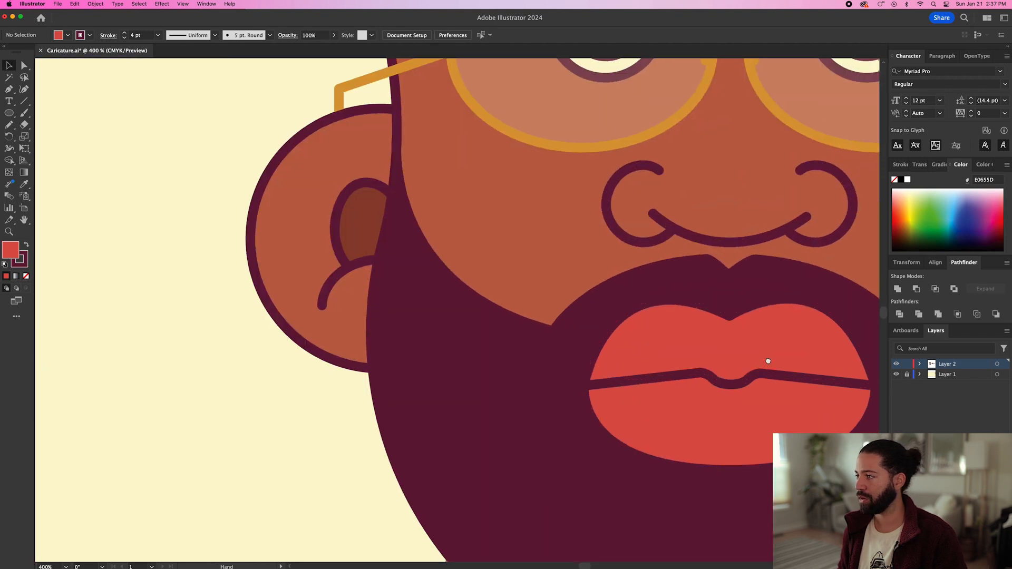
drag(768, 361, 631, 274)
click(642, 332)
double_click(613, 321)
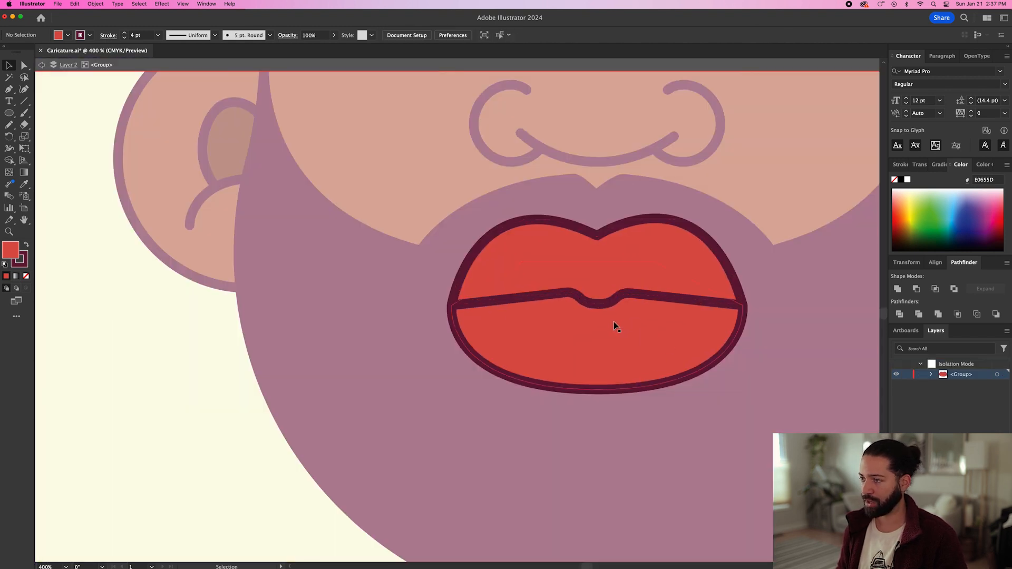
key(p)
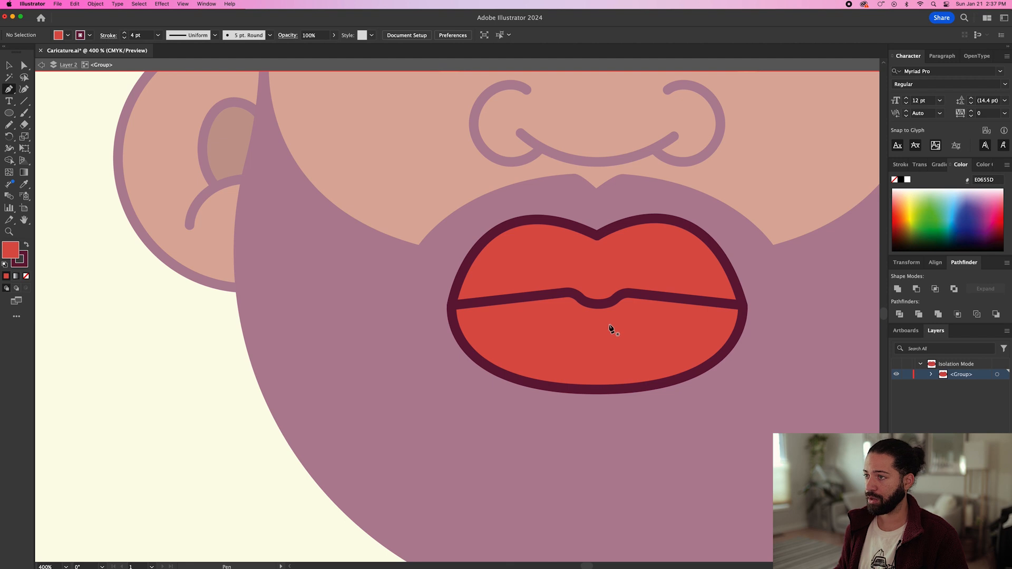
click(452, 307)
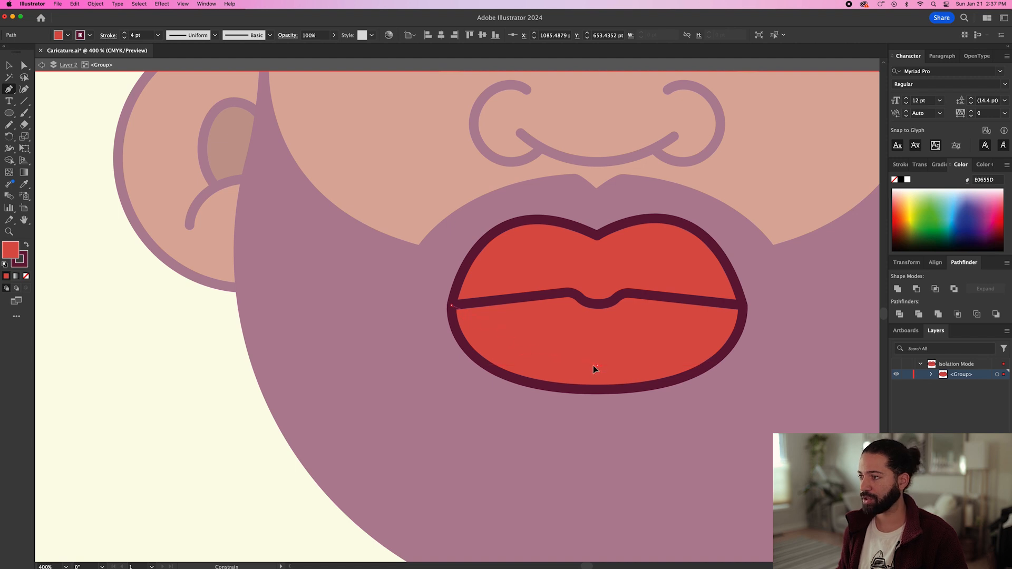
drag(707, 360, 709, 363)
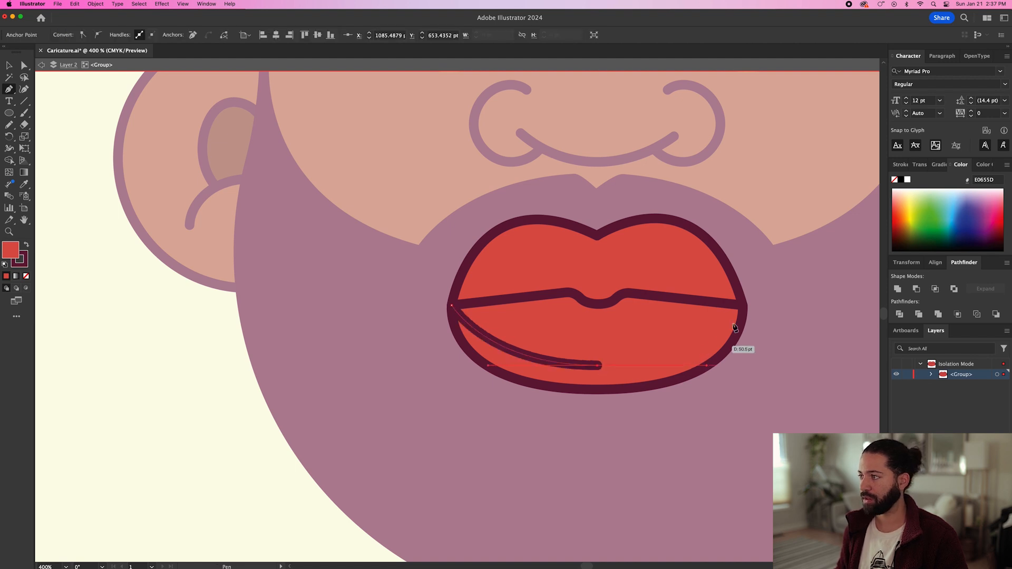
mouse_move(743, 310)
mouse_down()
mouse_move(747, 318)
mouse_move(627, 389)
mouse_move(518, 390)
mouse_up()
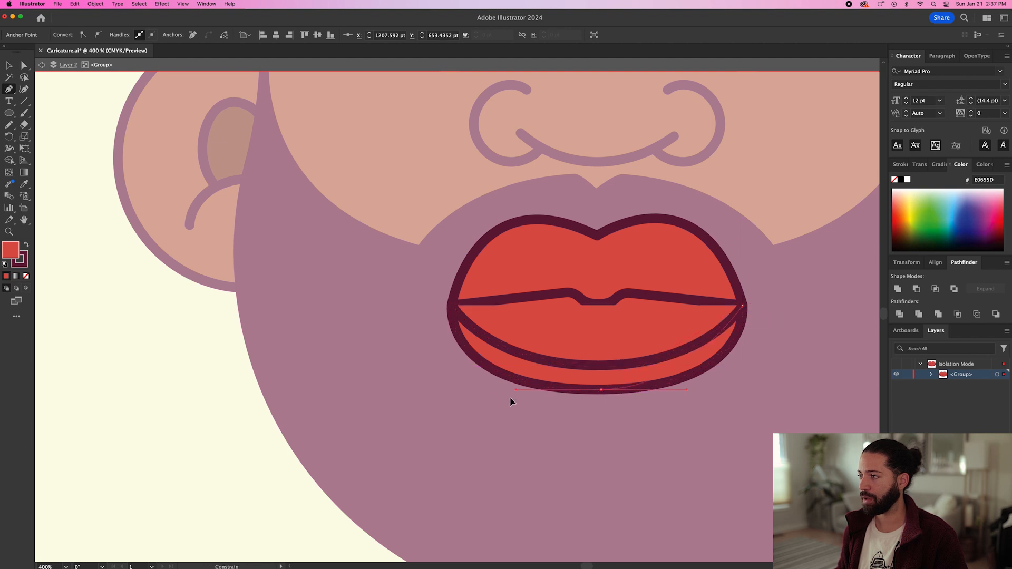
click(452, 307)
key(a)
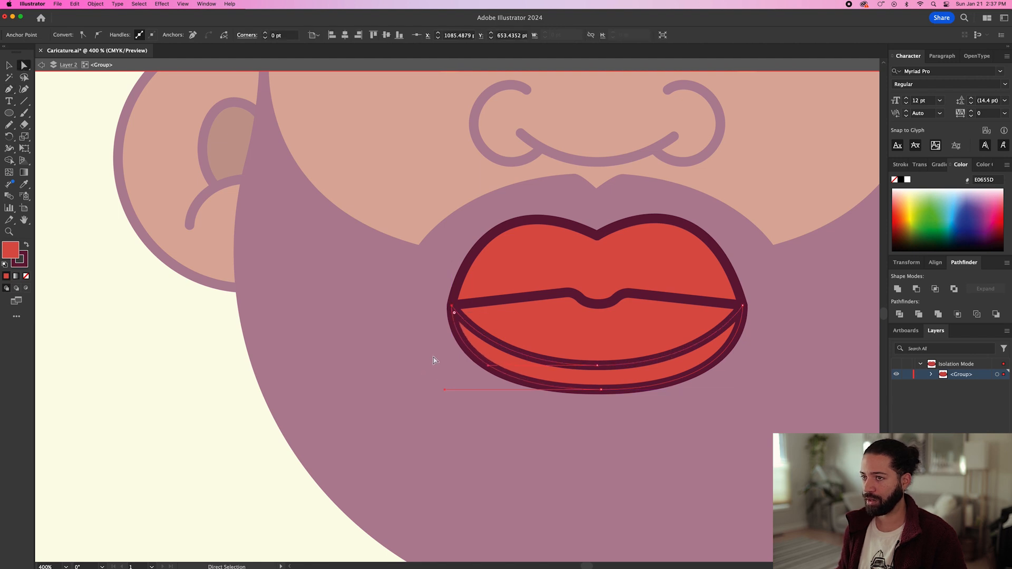
Fill the lower lip's crescent shadow with darker red CE4845 and remove its stroke
double_click(11, 252)
drag(239, 392, 251, 398)
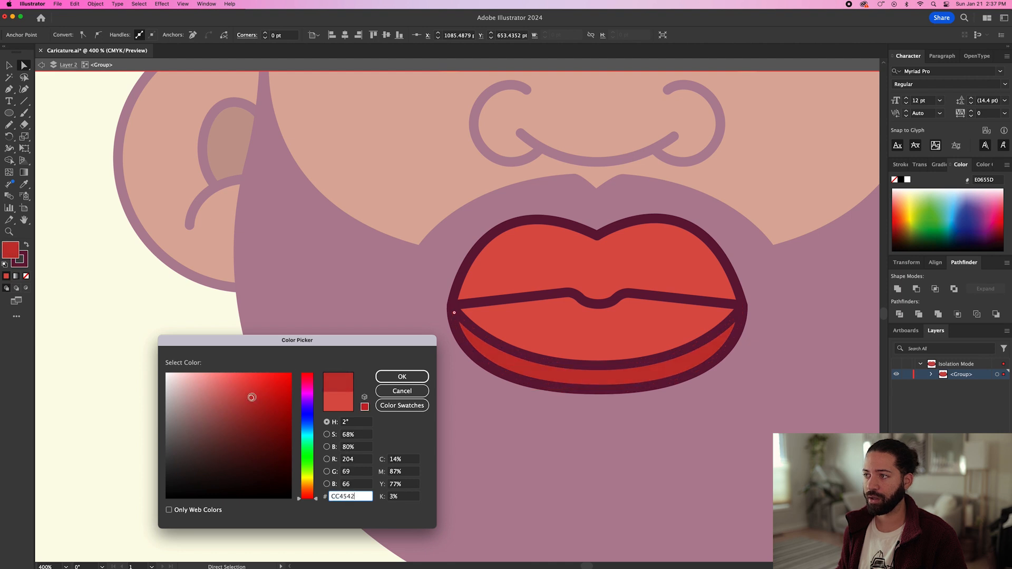
click(388, 378)
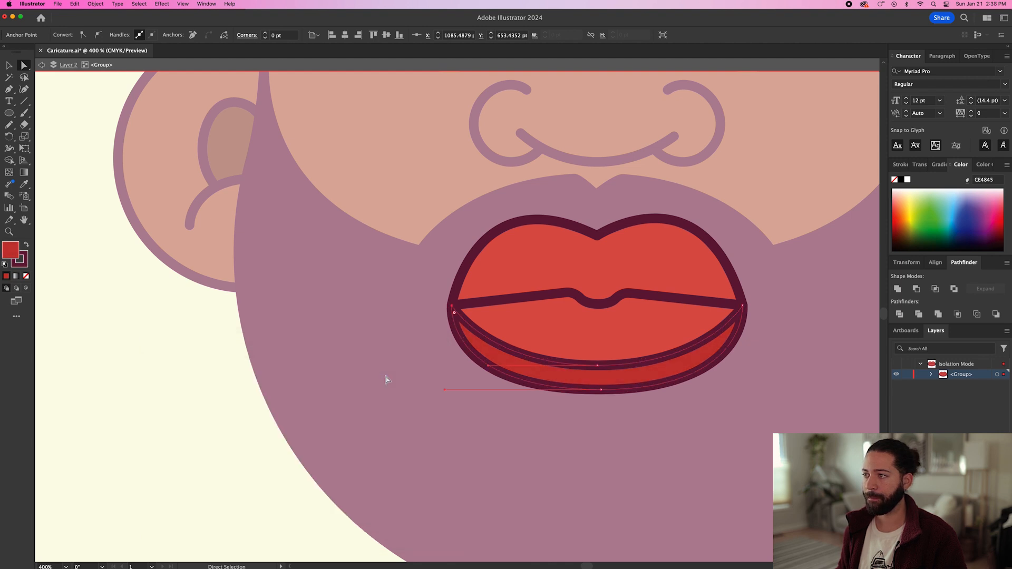
click(26, 276)
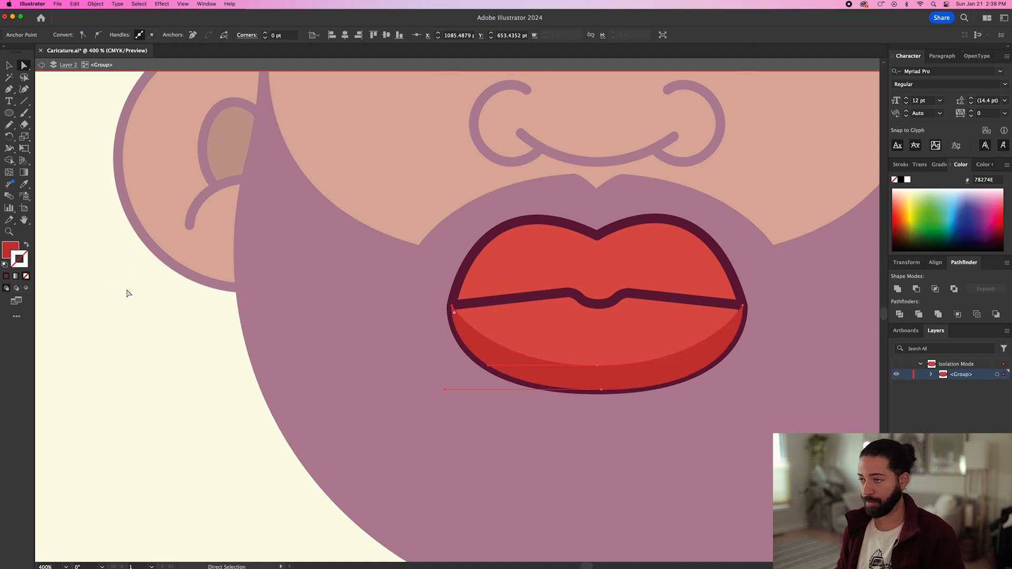
Paste a copy of the lower lip in place without fill, clip the crescent shadow to it, and leave the group's isolation
key(v)
click(532, 327)
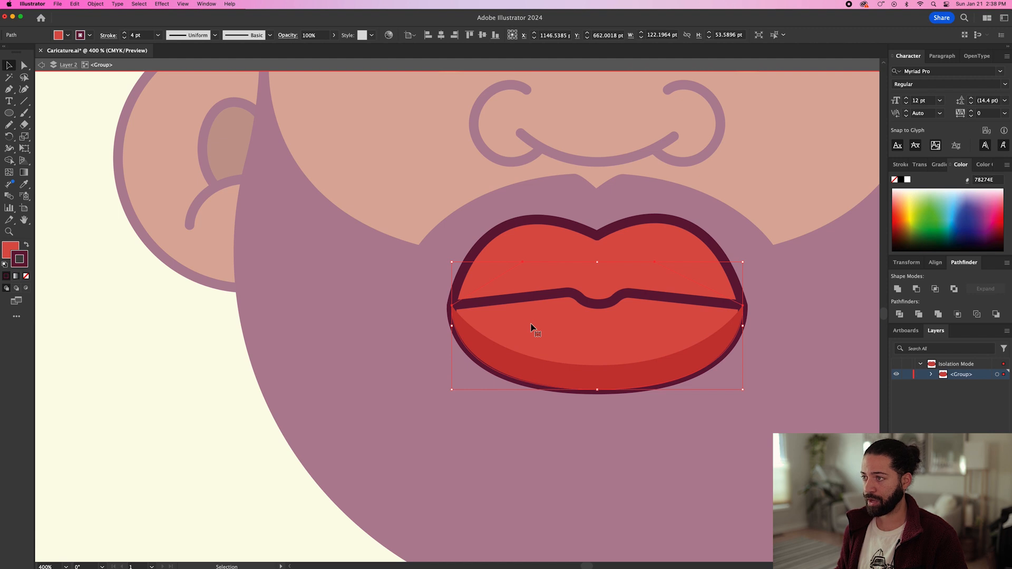
key(super+c)
key(a)
key(super+shift+v)
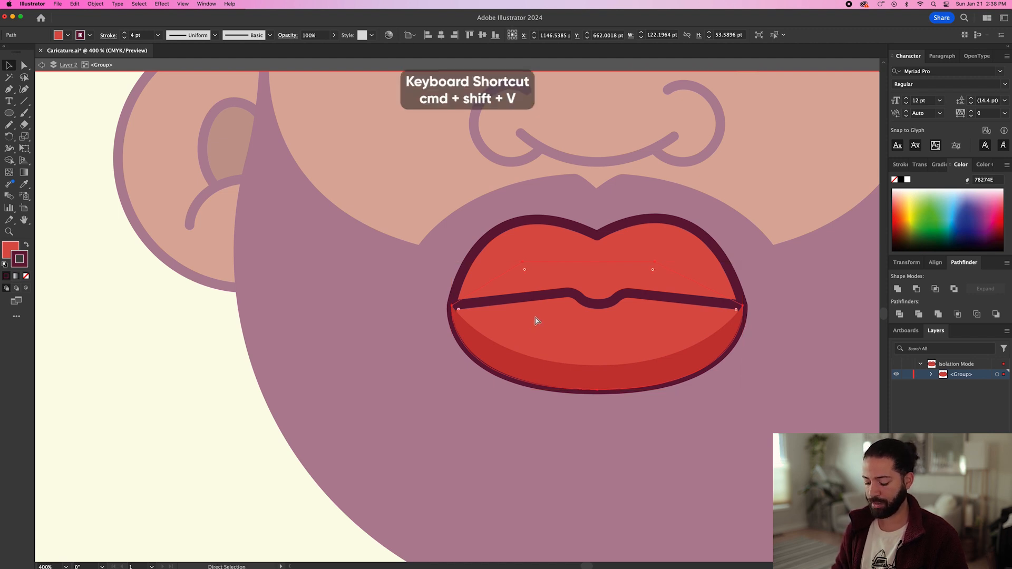
click(26, 276)
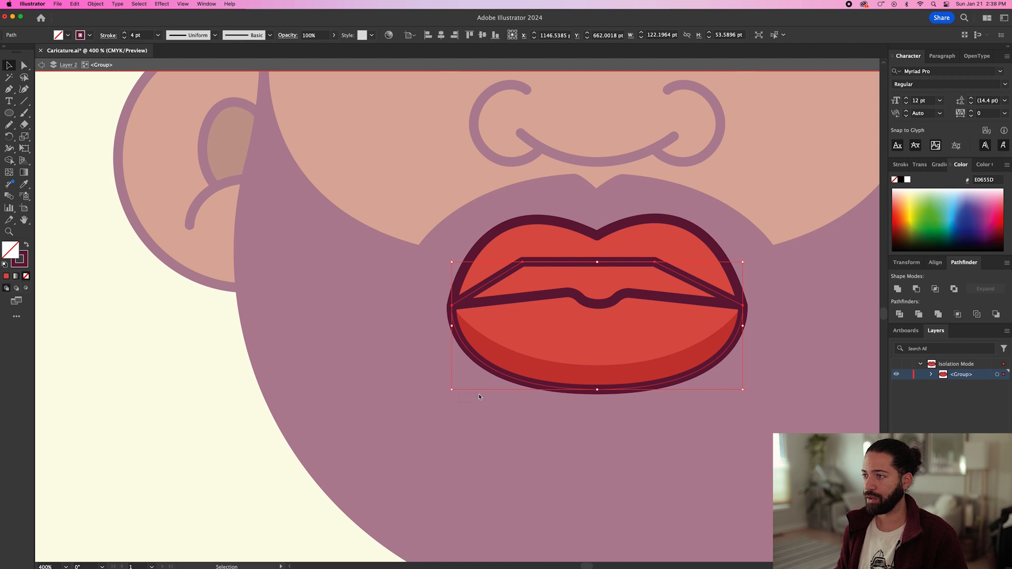
shift+click(548, 343)
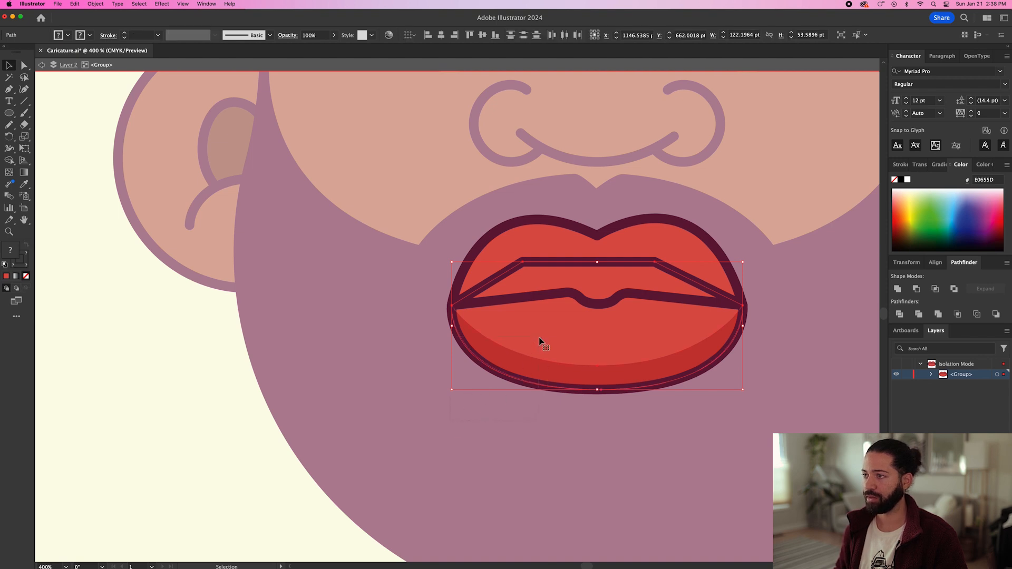
key(super+7)
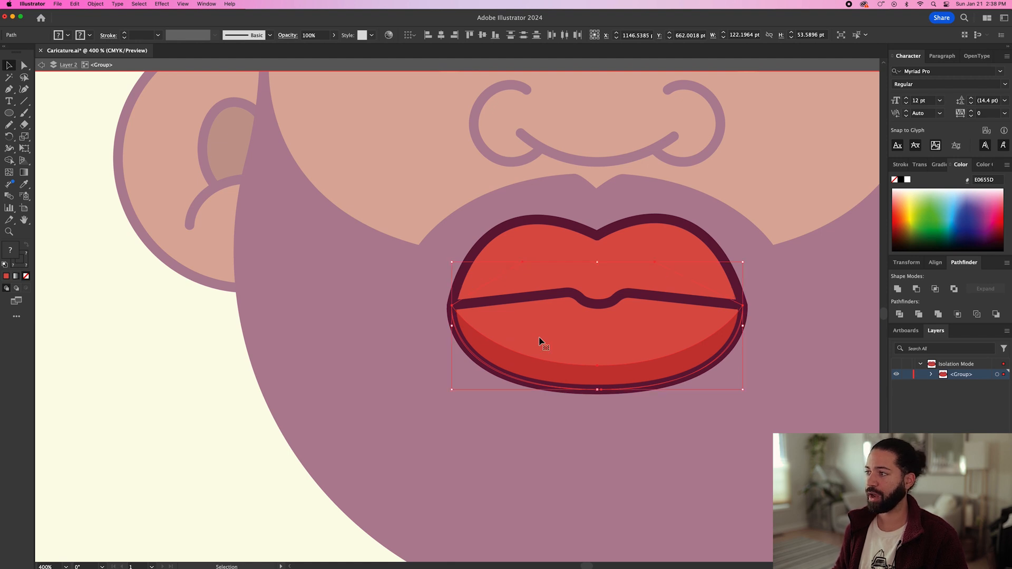
click(381, 415)
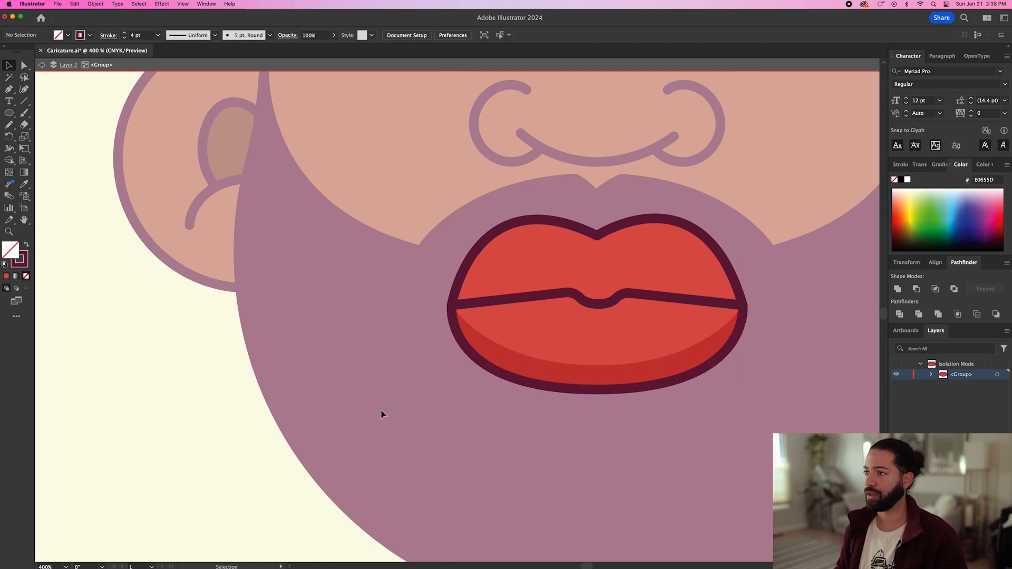
double_click(254, 423)
Draw a circle about 132 pt wide centred on the mouth, give it the face's skin fill and outline, and send it behind the lips
scroll(253, 422, down, 3)
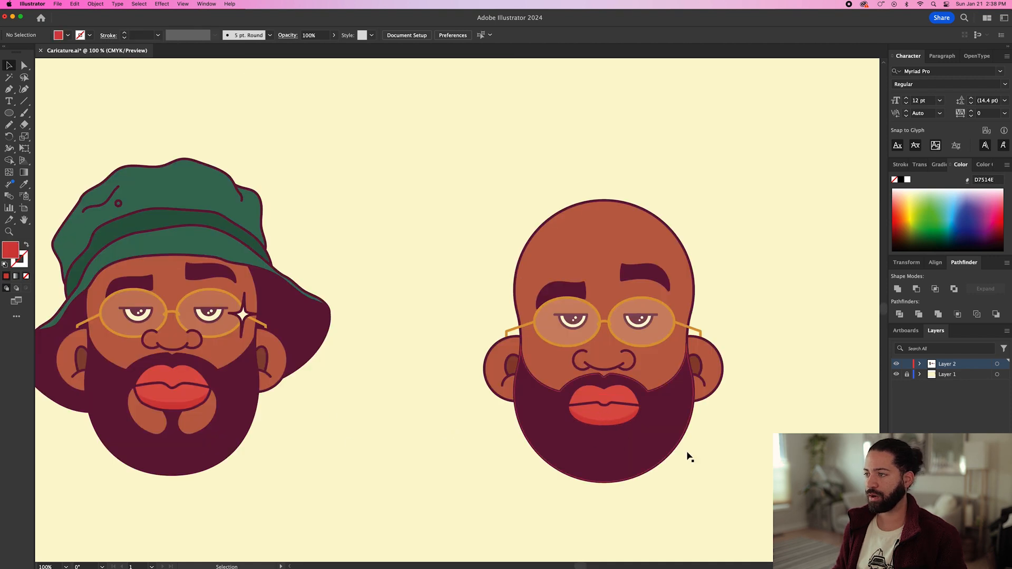
scroll(739, 456, up, 1)
scroll(513, 431, down, 1)
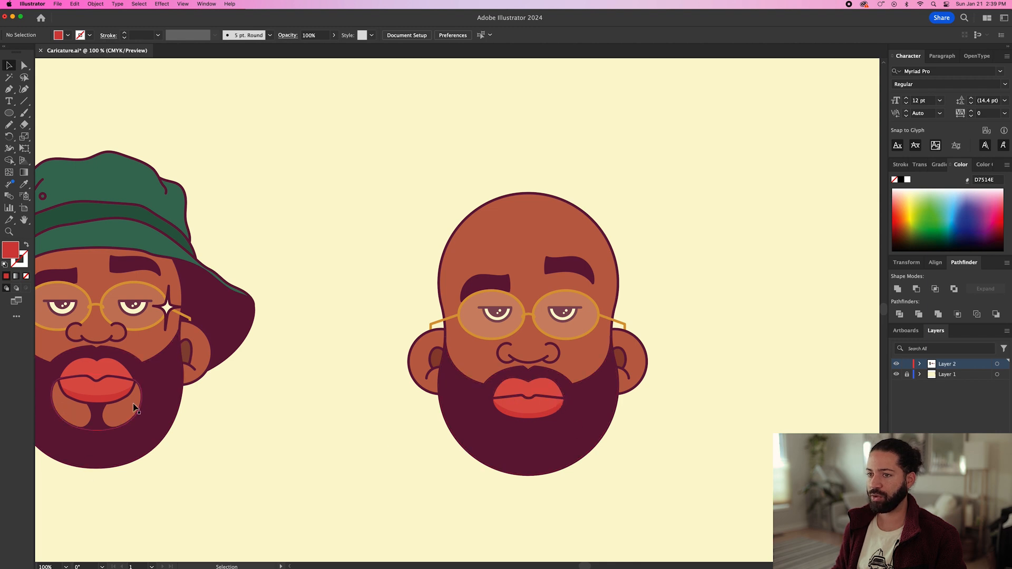
key(l)
drag(529, 405, 569, 439)
key(i)
click(592, 346)
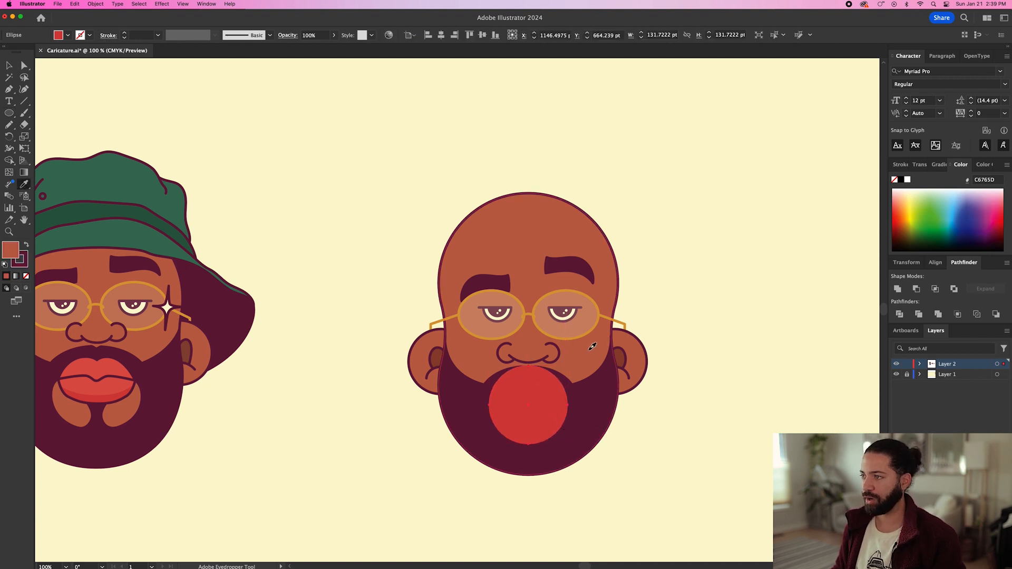
key(super+bracketleft)
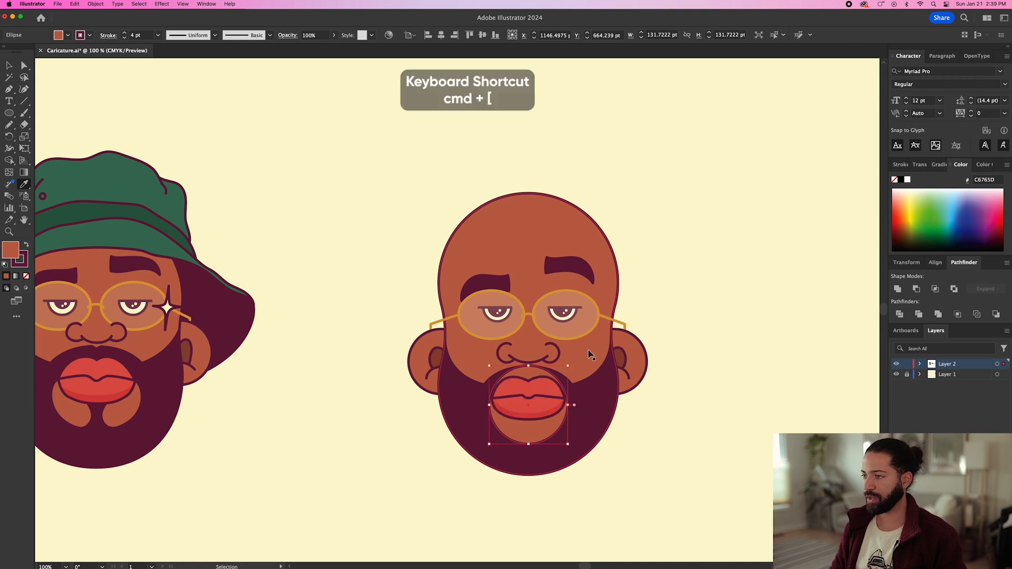
Delete the skin-coloured circle's top anchor point with the Pen tool, leaving a chin patch below the lips
scroll(585, 353, left, 1)
key(a)
scroll(527, 440, up, 3)
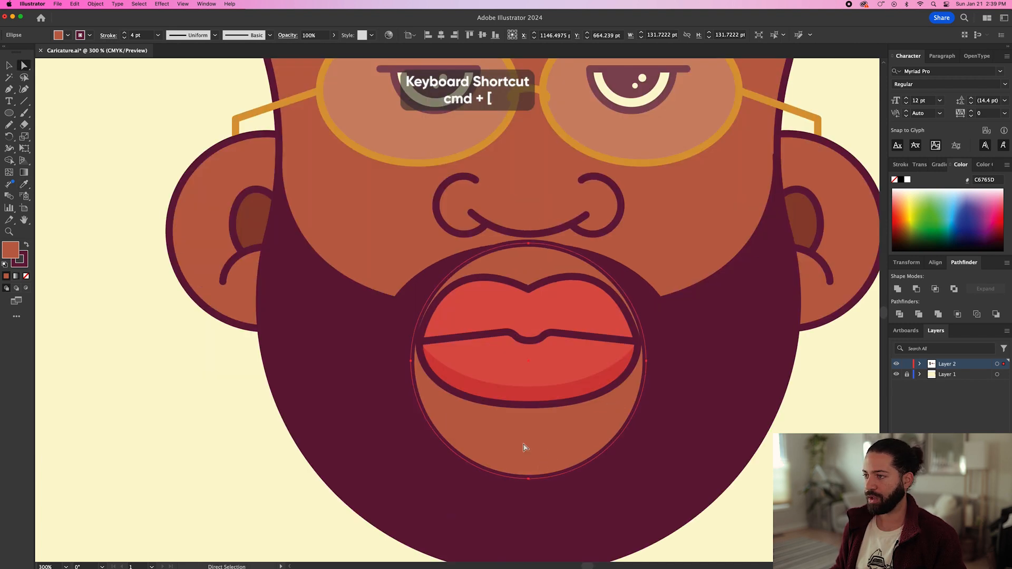
key(p)
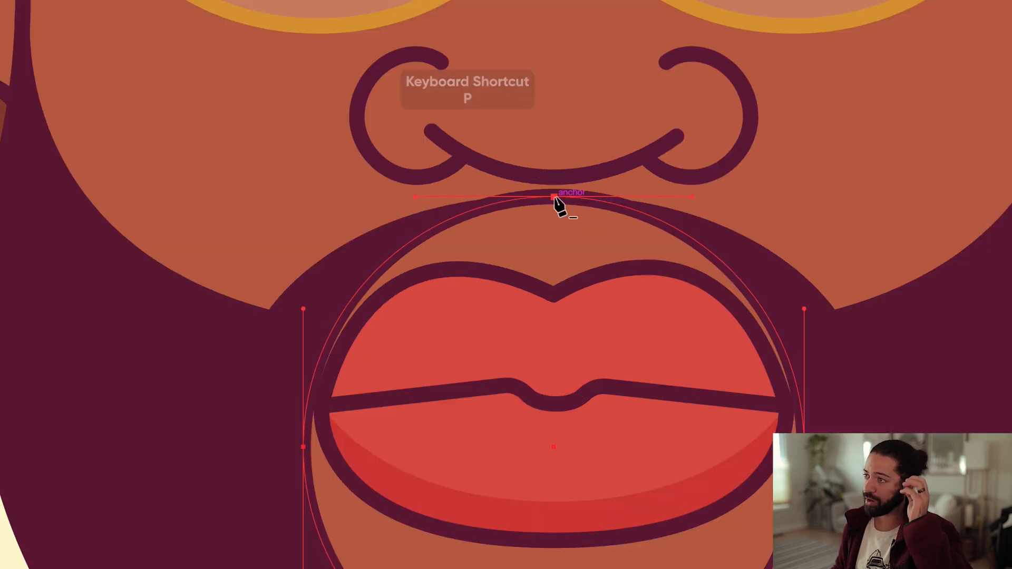
click(553, 197)
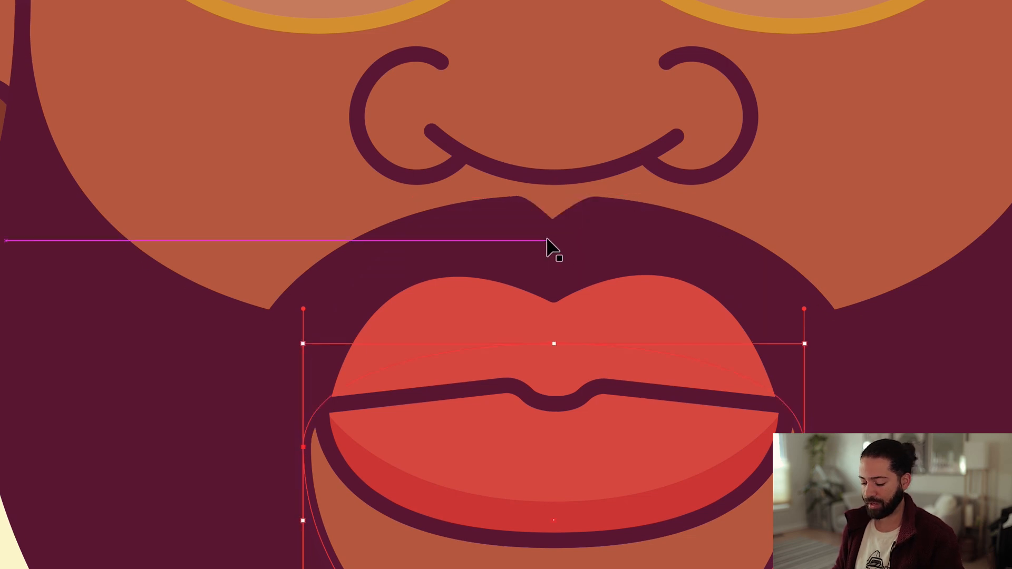
Reshape the chin patch by broadening its bottom curve, moving its side anchors to the lip corners, and angling their lower handles outward
scroll(617, 342, right, 1)
scroll(601, 339, up, 1)
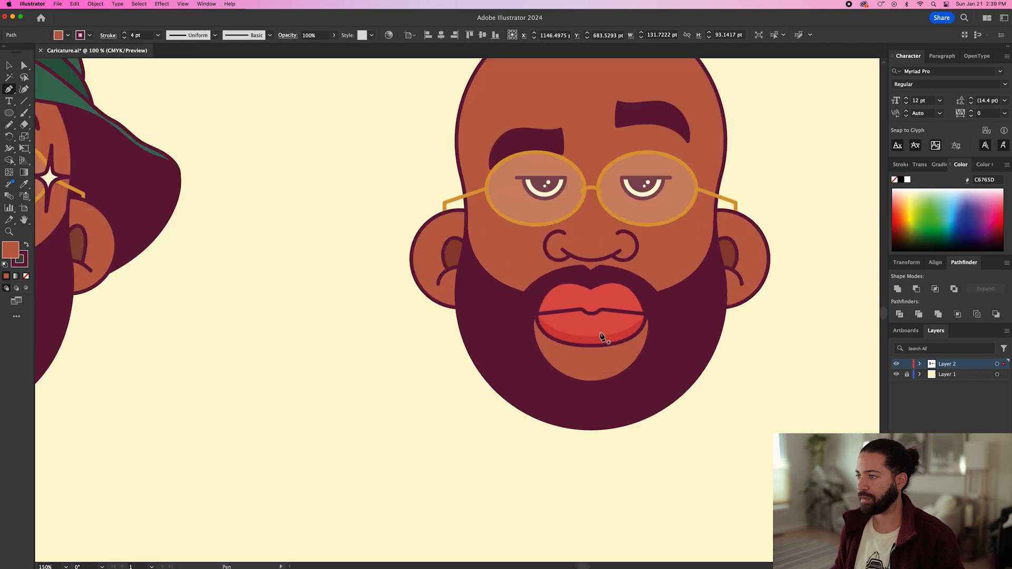
scroll(596, 355, up, 3)
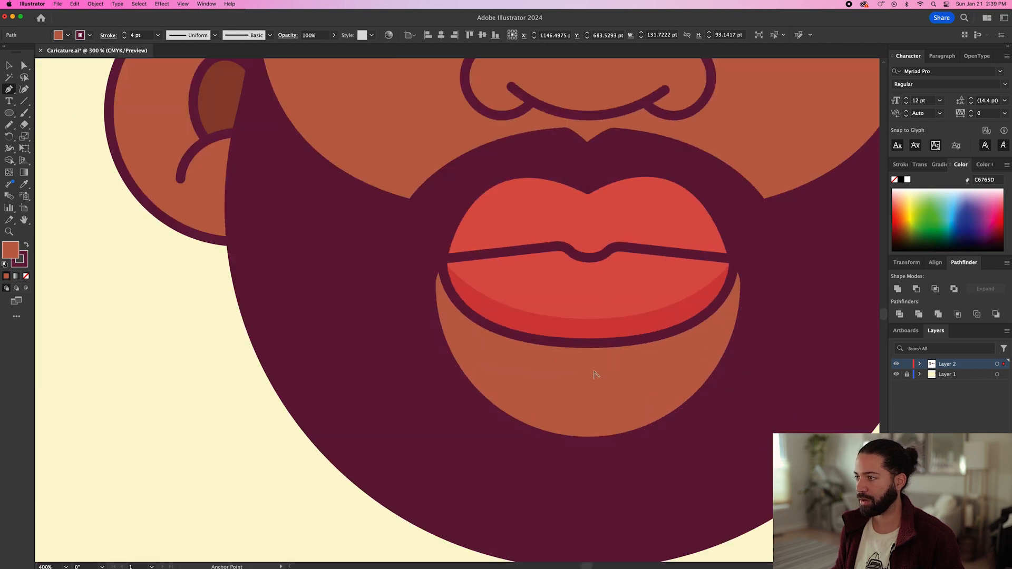
super+click(590, 443)
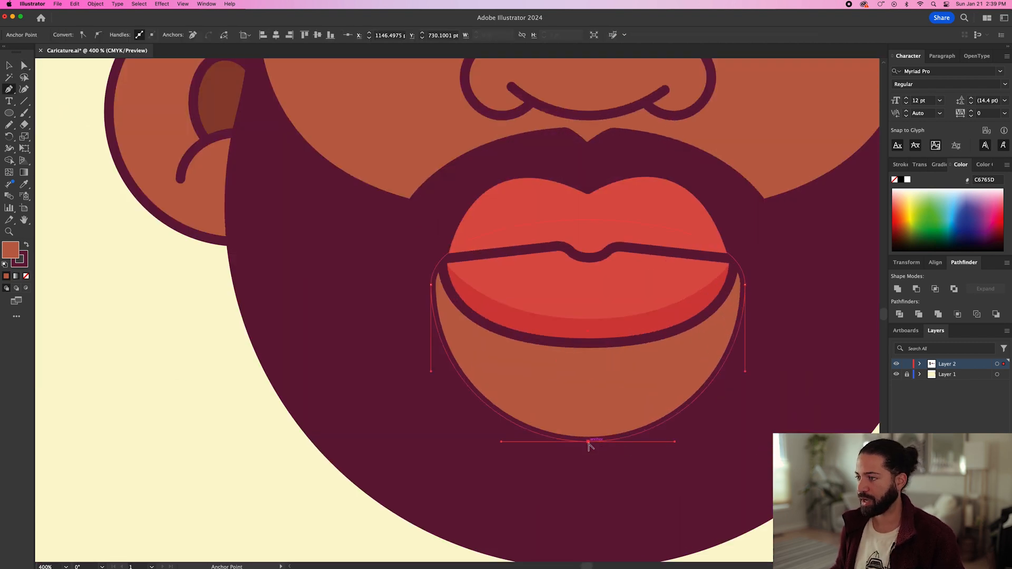
drag(588, 442, 470, 443)
drag(432, 285, 442, 259)
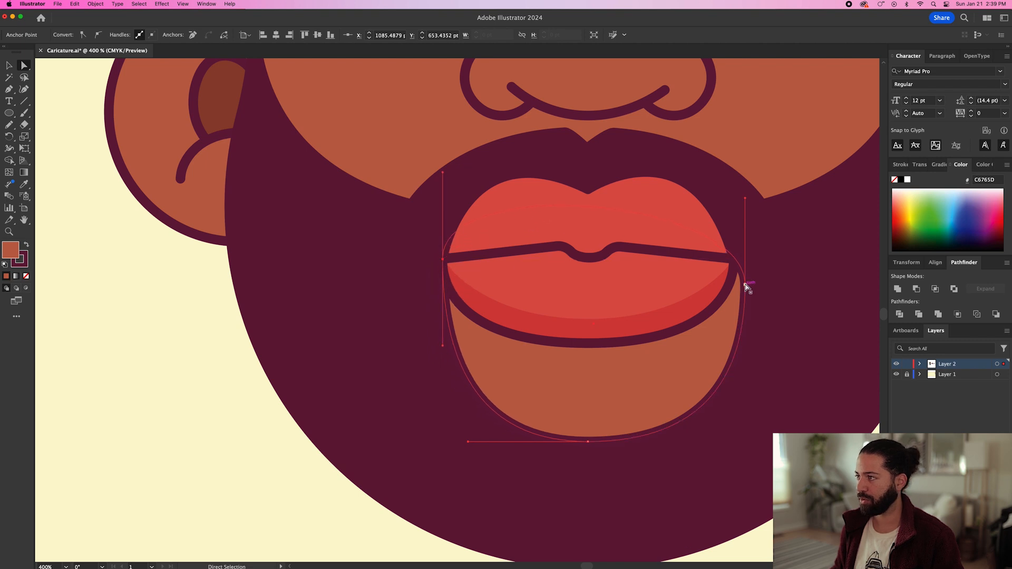
drag(745, 280, 733, 259)
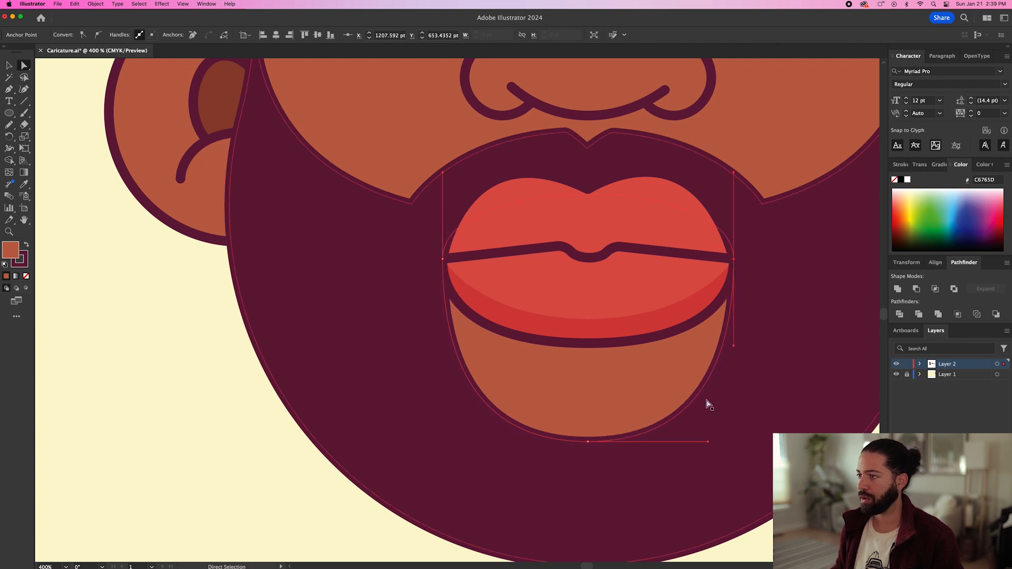
drag(735, 346, 761, 352)
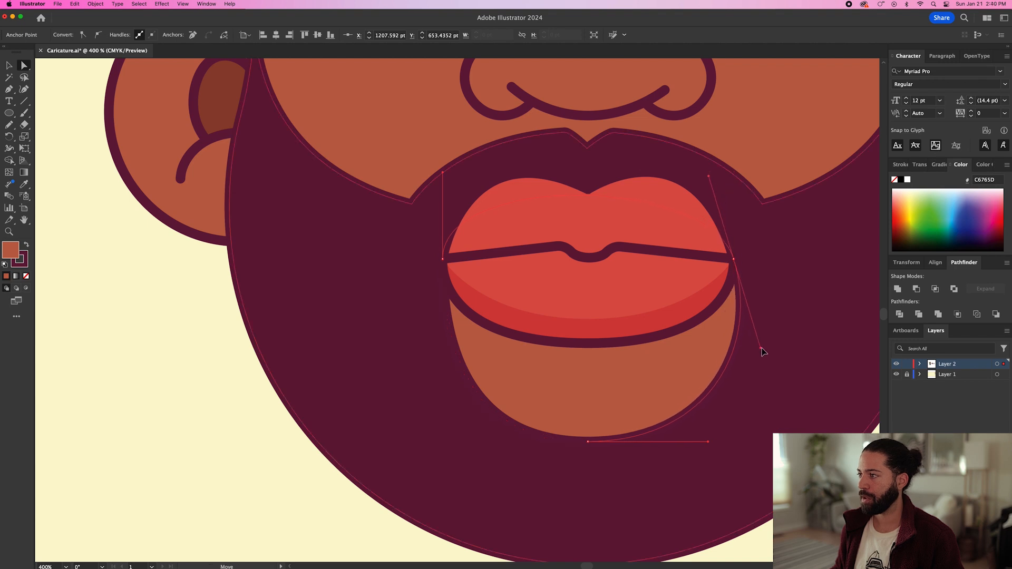
click(443, 258)
drag(443, 348, 417, 346)
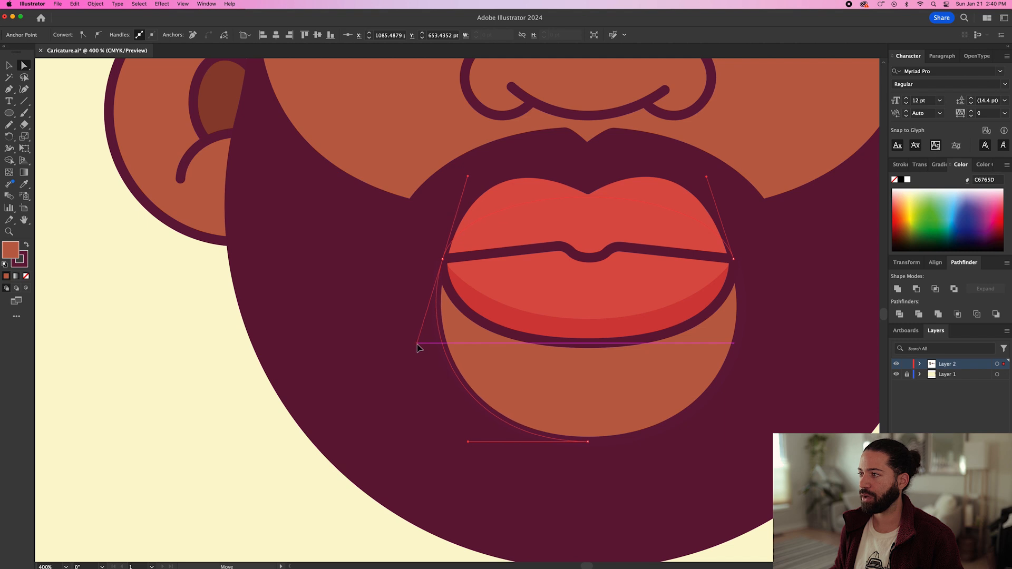
click(200, 426)
Compare the chin patch with the finished reference face, examining the beard strip below its lower lip
key(super+minus)
key(super+minus)
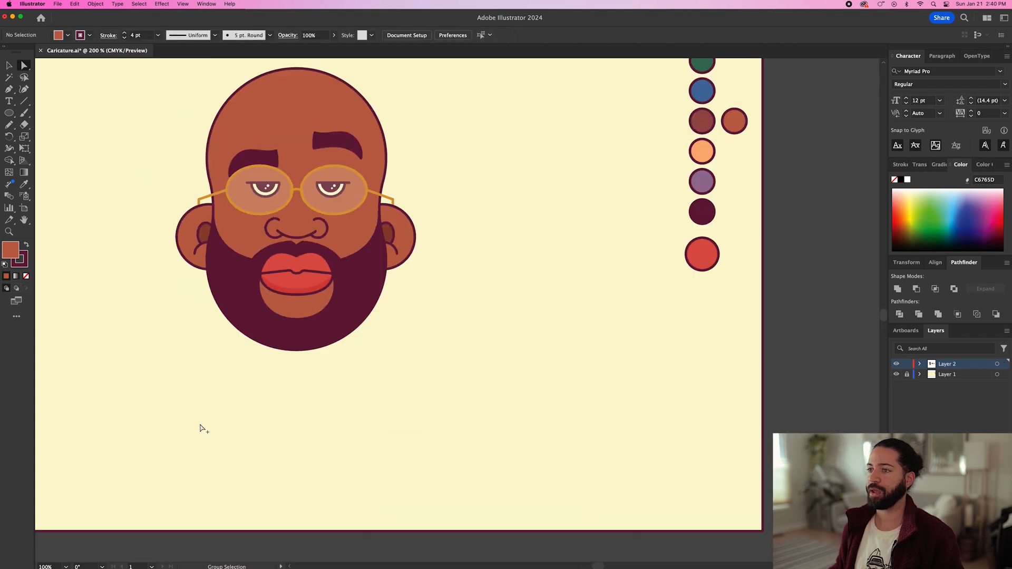
scroll(366, 414, left, 5)
key(v)
scroll(374, 368, up, 1)
scroll(329, 365, down, 2)
scroll(169, 280, up, 2)
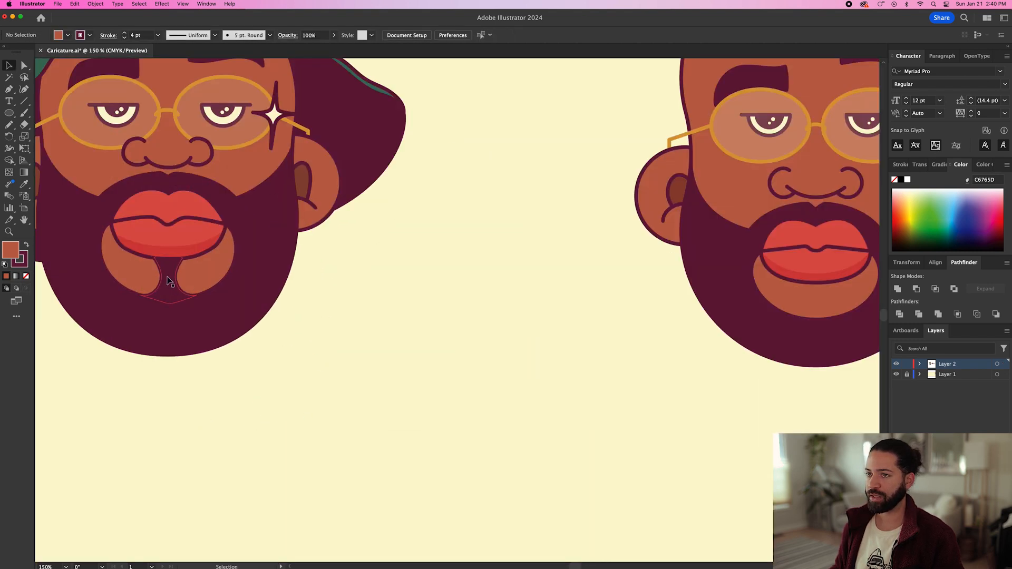
scroll(238, 301, right, 6)
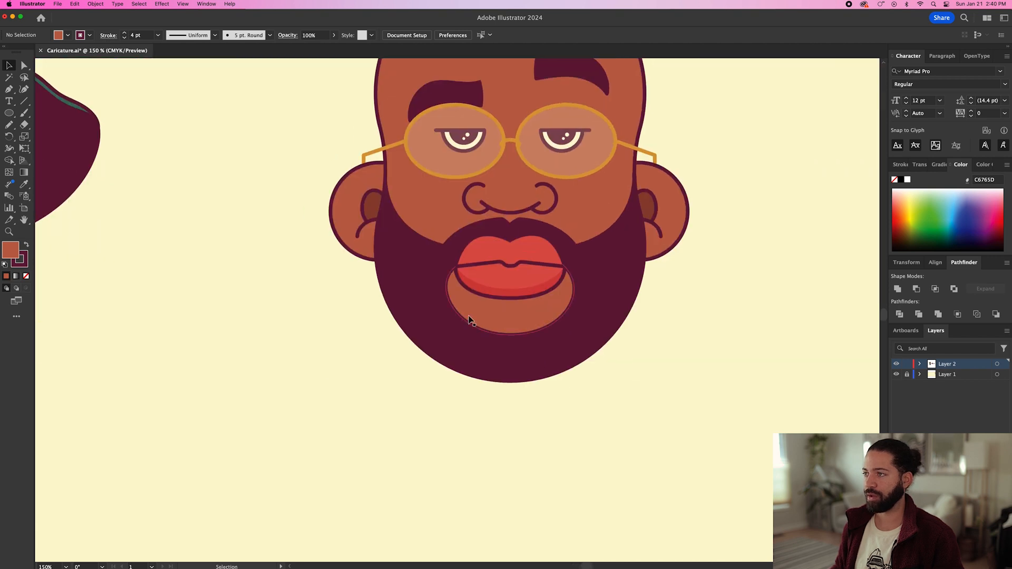
Start a beard strip with the Pen tool at the lower lip's centre, curving its first side down to the chin patch's lower edge
key(p)
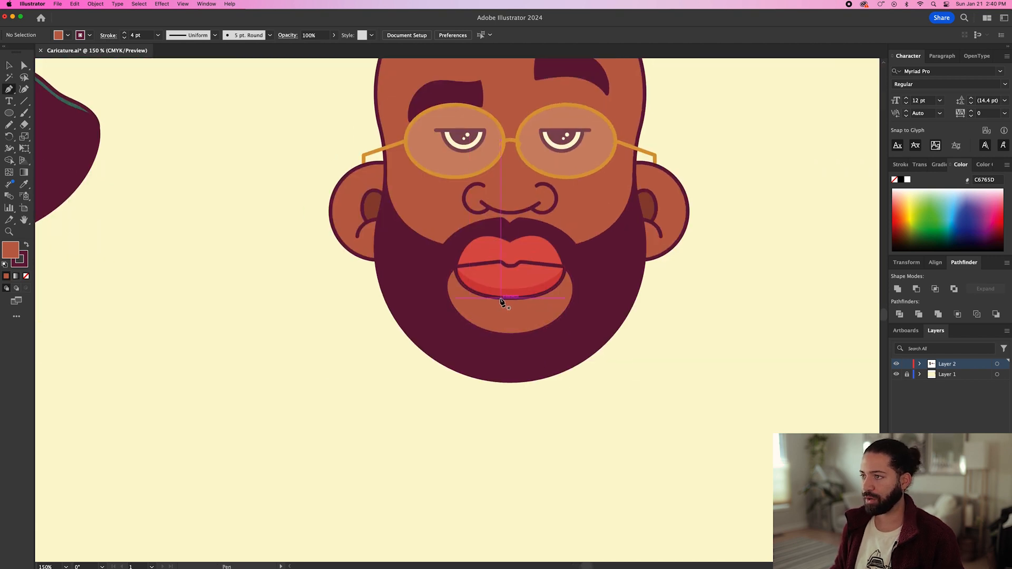
click(501, 299)
drag(496, 334, 476, 342)
key(super+z)
key(super+equal)
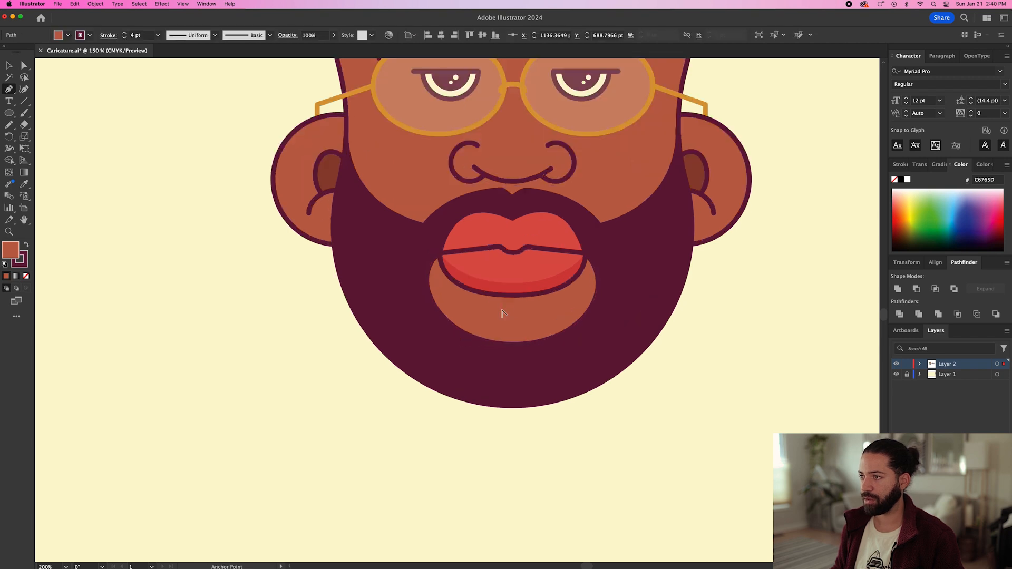
key(super+equal)
mouse_move(475, 359)
mouse_down()
mouse_move(450, 365)
mouse_move(441, 345)
mouse_move(531, 399)
mouse_up()
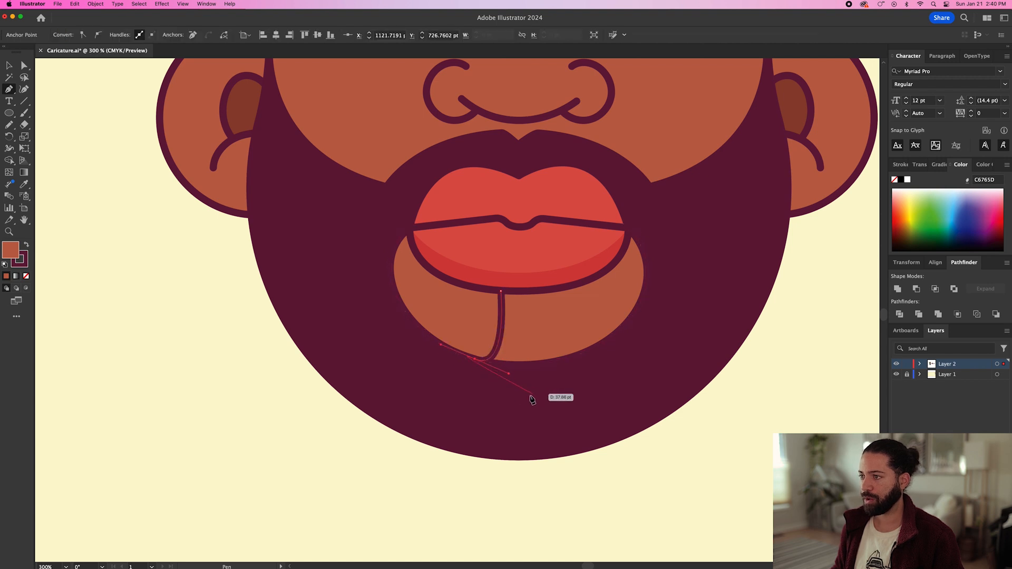
Finish the beard strip's outline with a narrow base in the beard and a mirrored curve up to the lower lip, closing the path
click(501, 399)
click(540, 399)
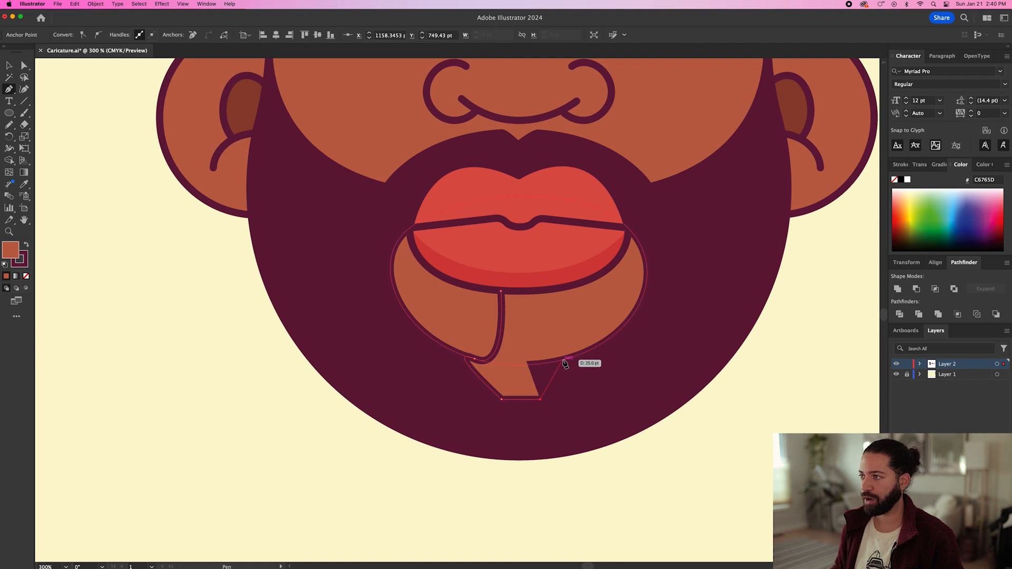
click(563, 361)
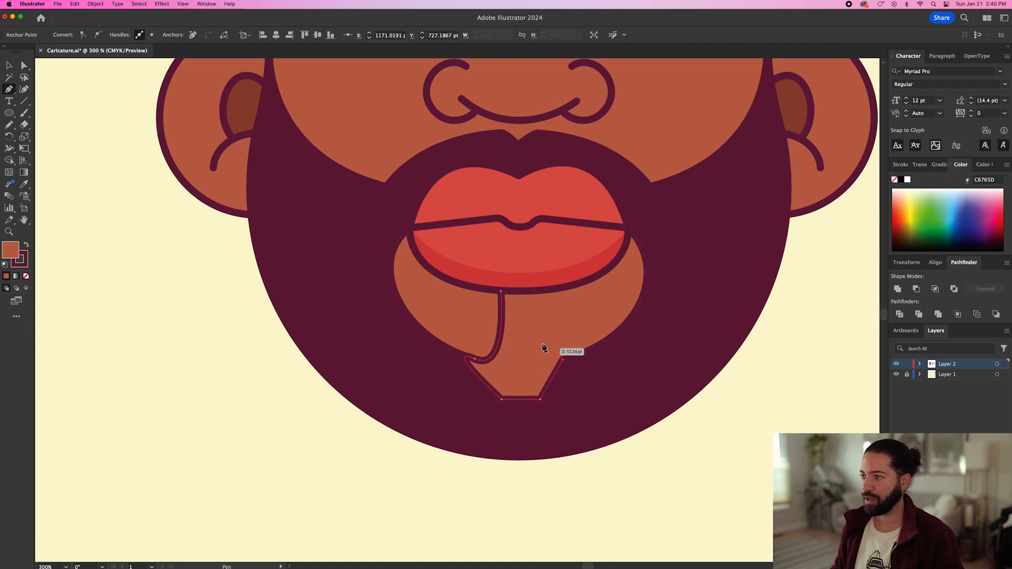
drag(533, 294, 530, 221)
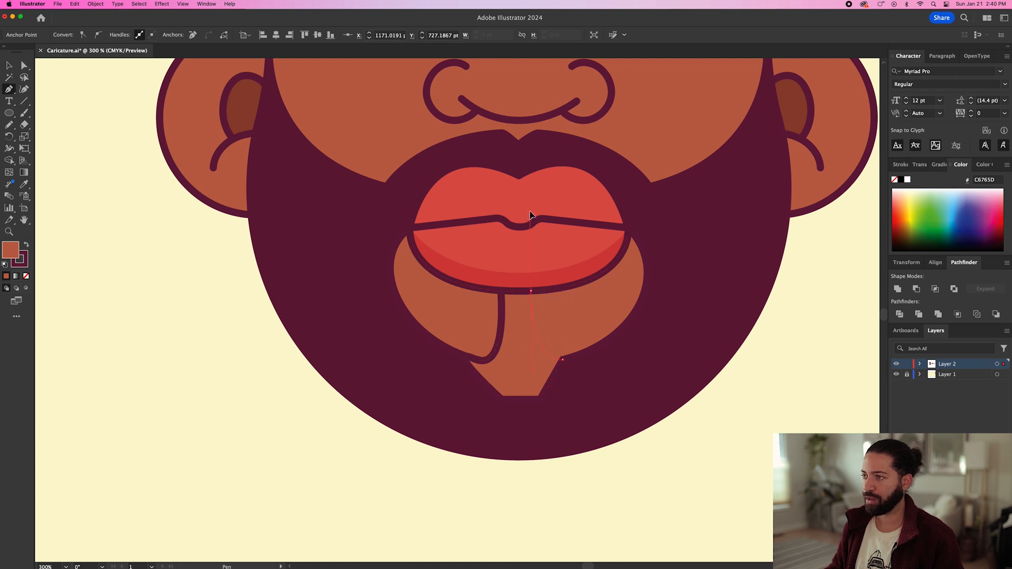
drag(535, 215, 535, 215)
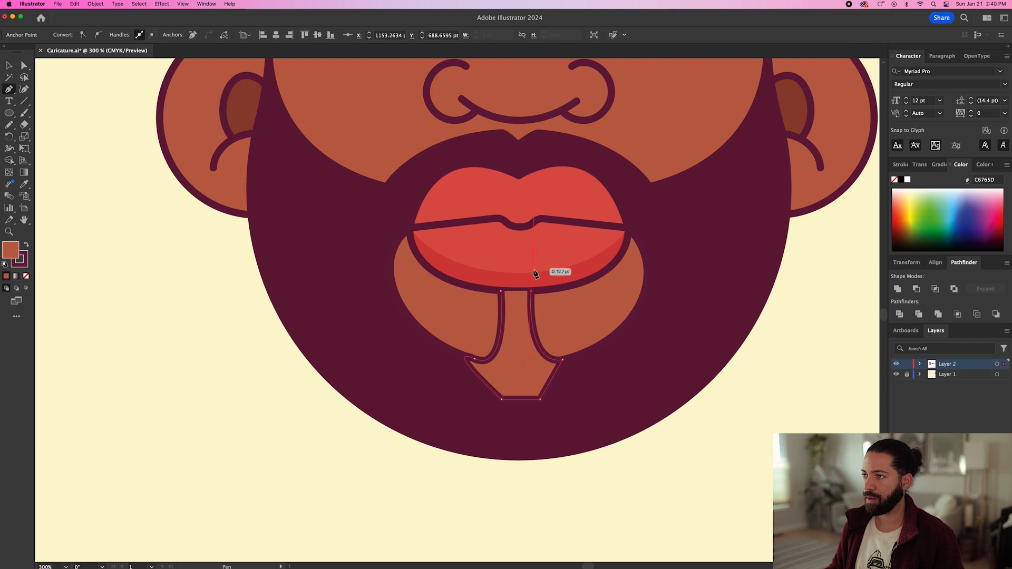
click(501, 291)
Give the strip below the mouth the beard's dark fill and outline, and place it behind the lips but above the chin patch
key(i)
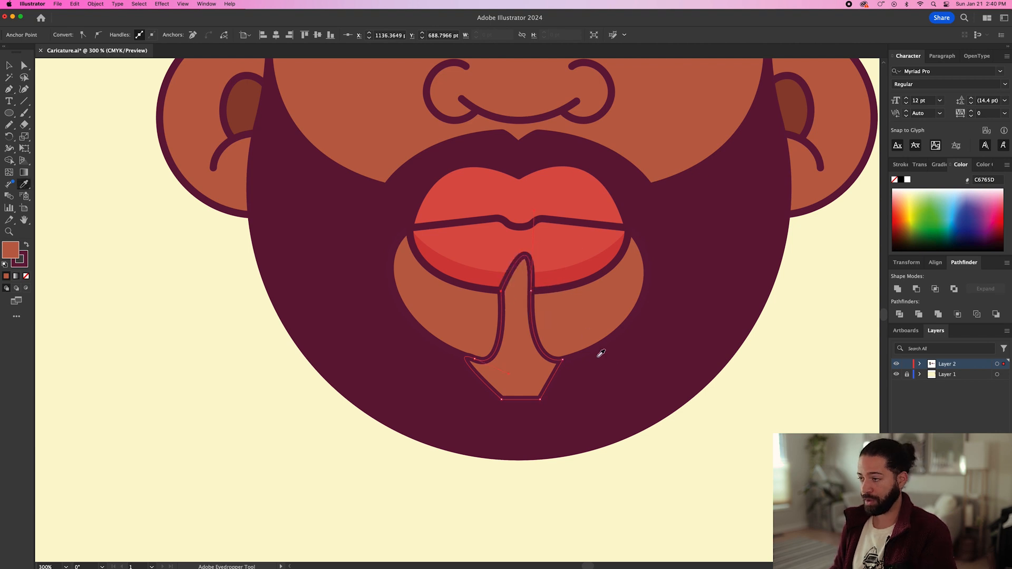
click(671, 334)
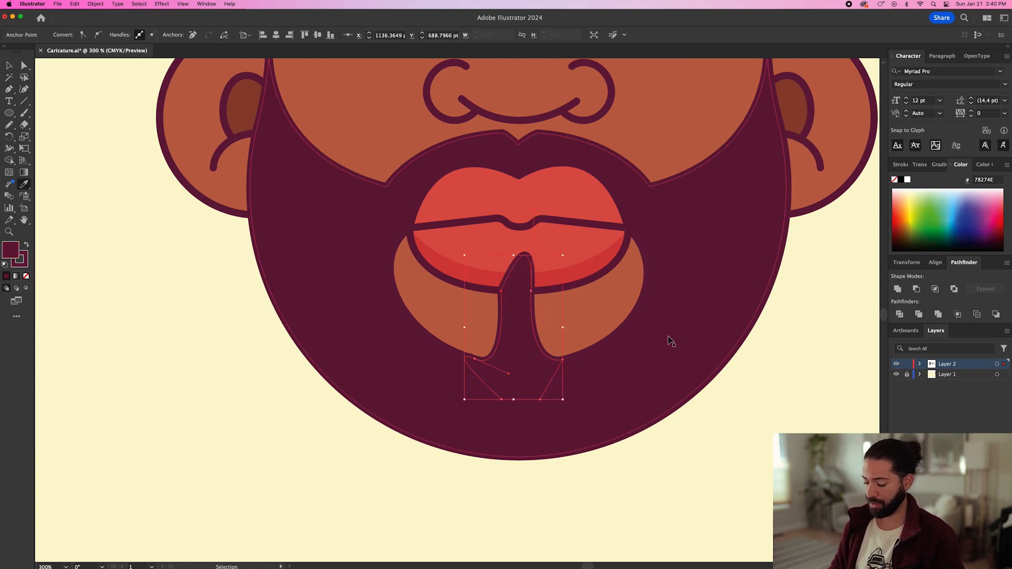
key(super+[)
key(super+[)
key(super+])
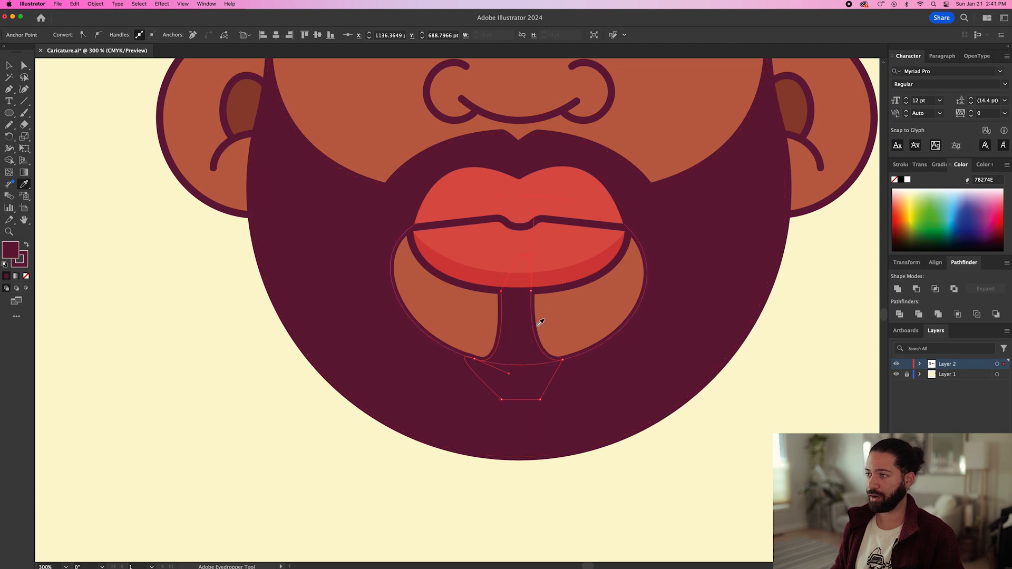
Widen the beard strip's base by moving its lower anchor points outward along the chin patch's edge
key(a)
drag(564, 363, 573, 361)
click(501, 358)
drag(475, 361, 469, 361)
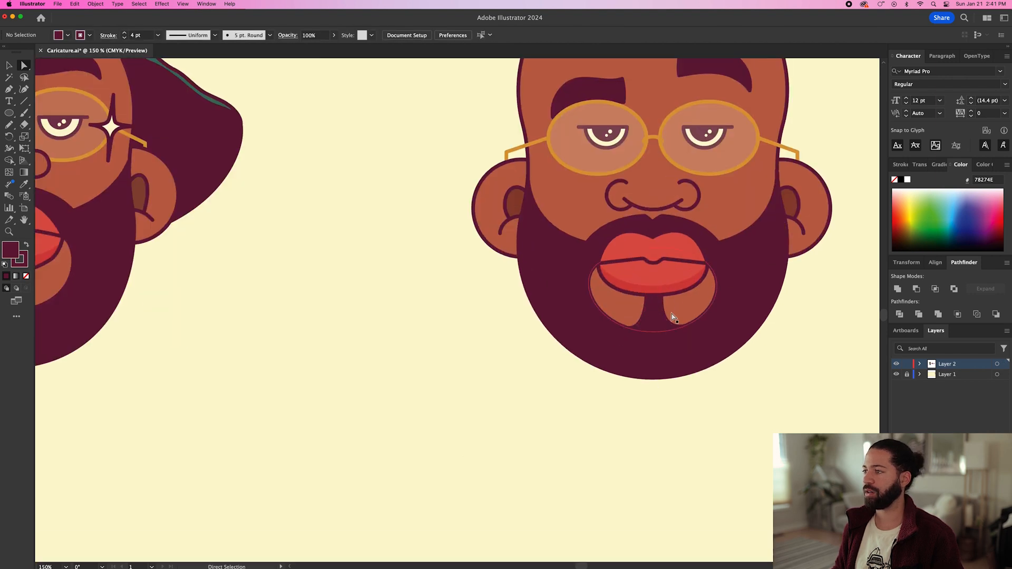
Add anchor points near the beard strip's upper end and pull its top corners outward so it flares along the lower lip
scroll(669, 321, up, 5)
click(648, 291)
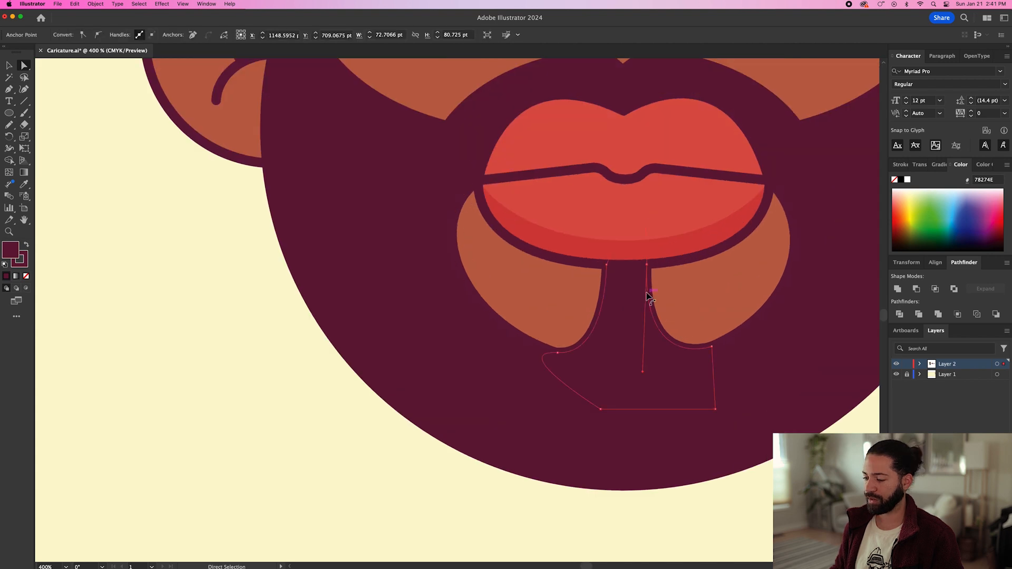
key(p)
scroll(648, 296, down, 1)
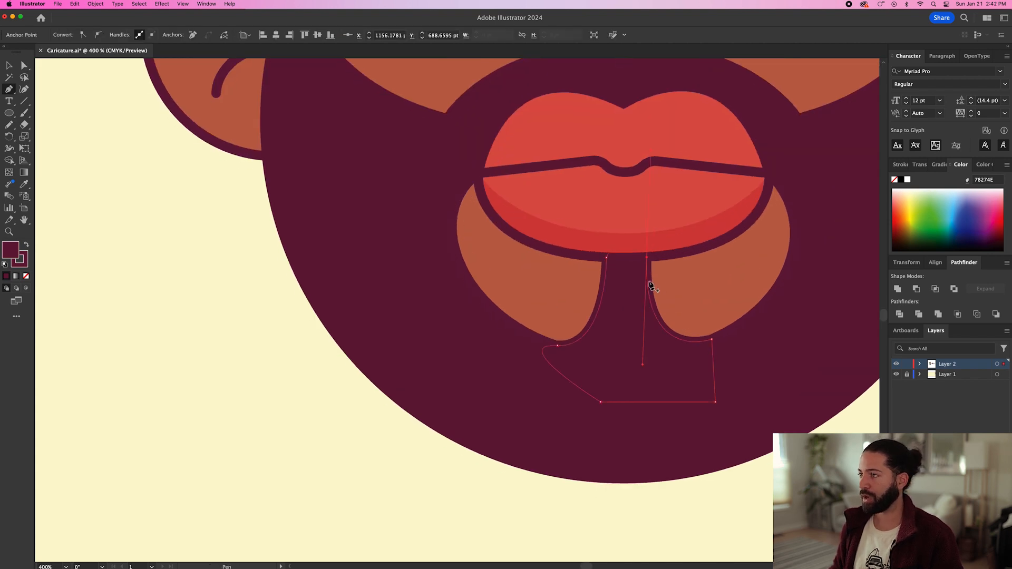
click(605, 278)
key(a)
click(607, 258)
drag(609, 262, 652, 262)
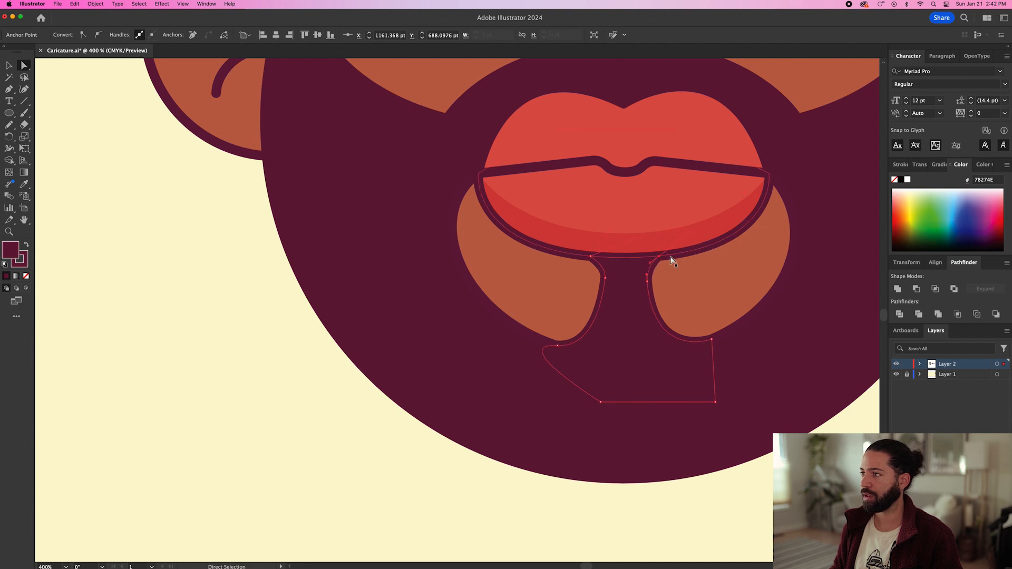
key(p)
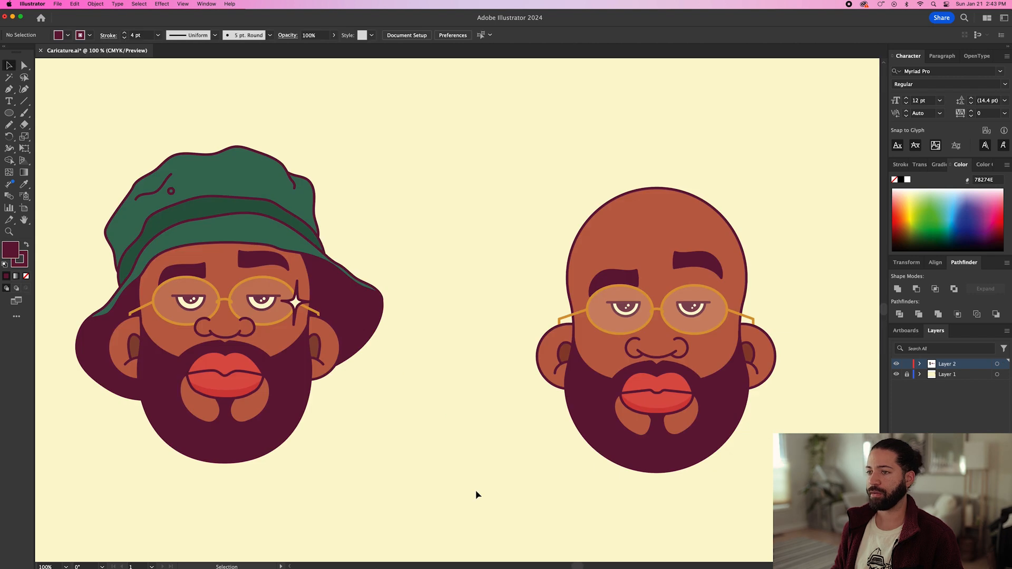
Examine the Pencil tool's fidelity and path options beside the bucket hat reference photo
scroll(475, 494, down, 1)
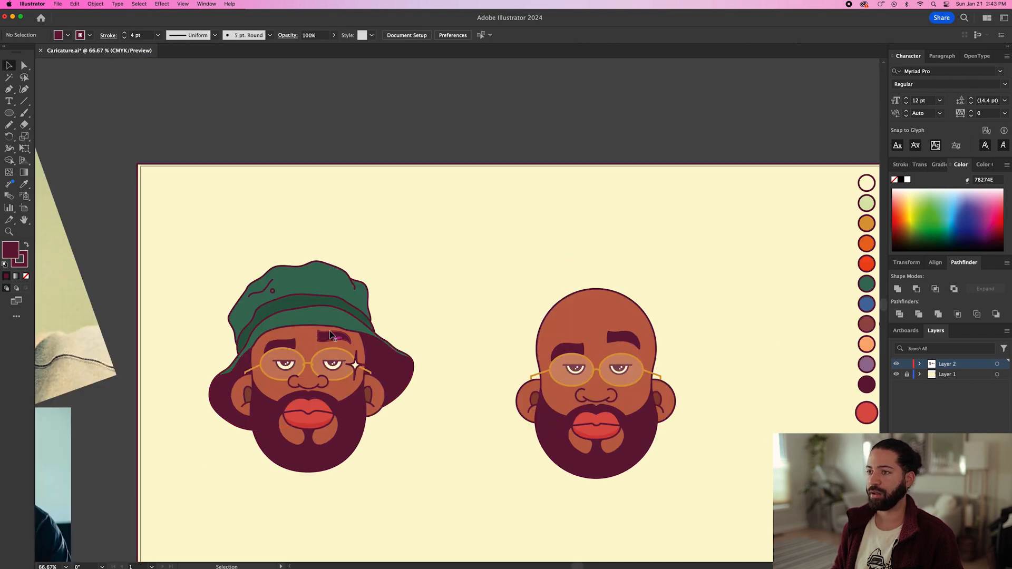
drag(304, 357, 539, 333)
drag(178, 223, 280, 244)
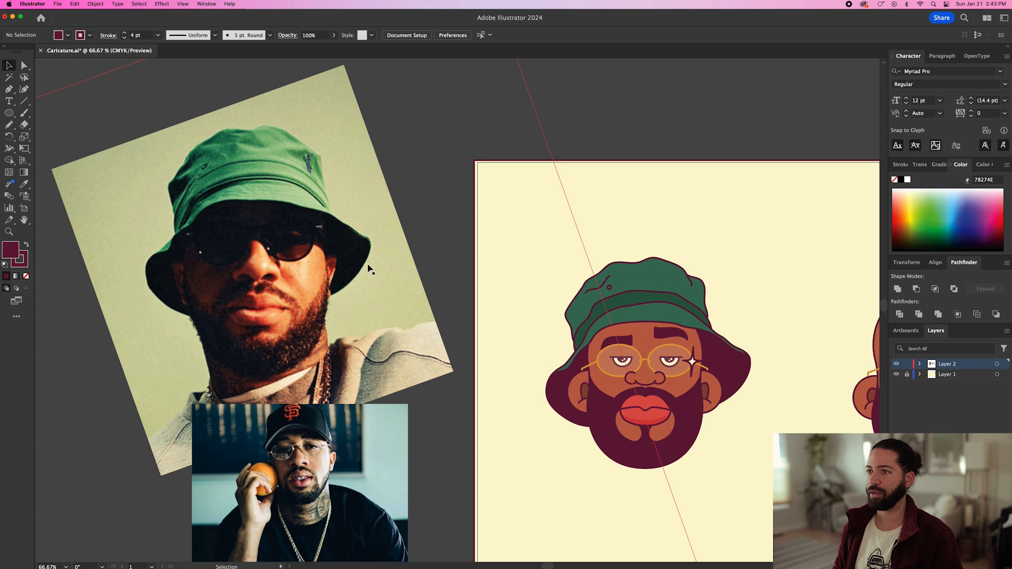
key(n)
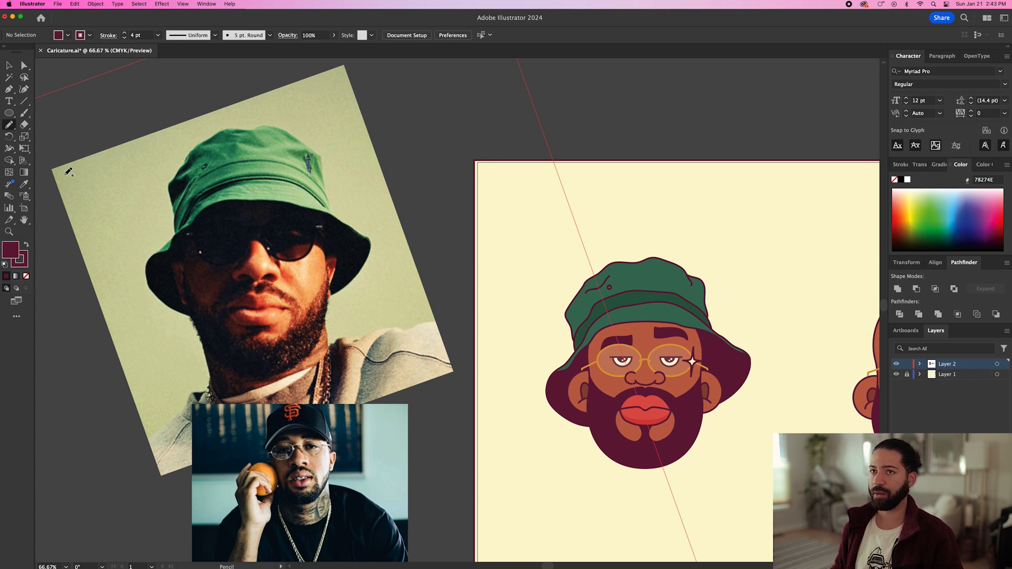
double_click(9, 125)
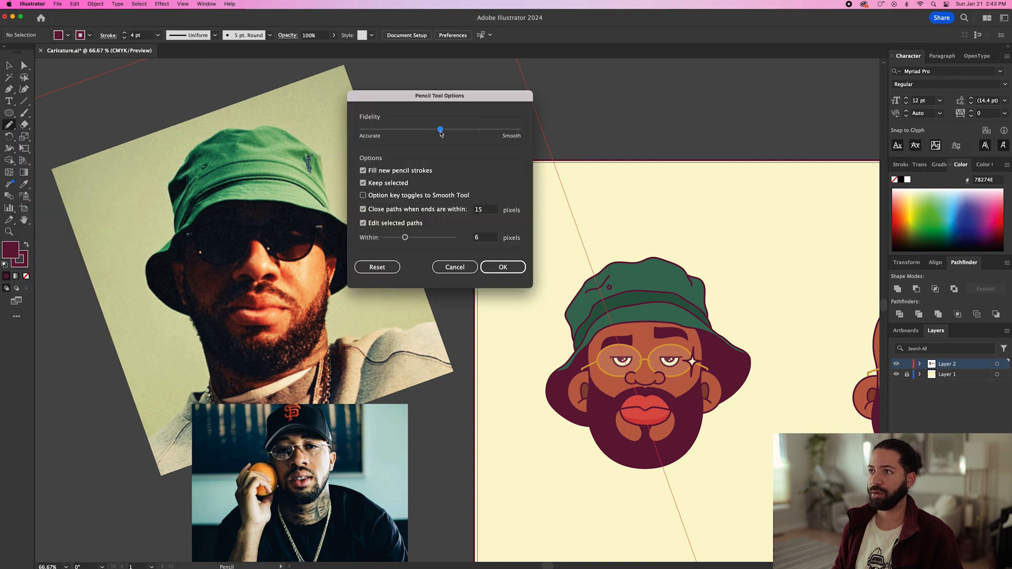
click(508, 272)
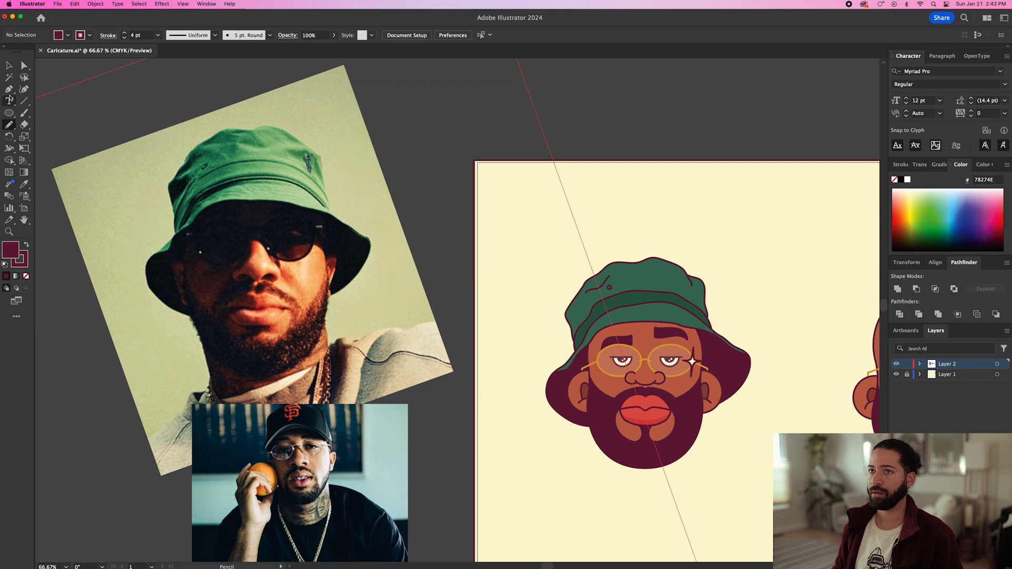
double_click(10, 126)
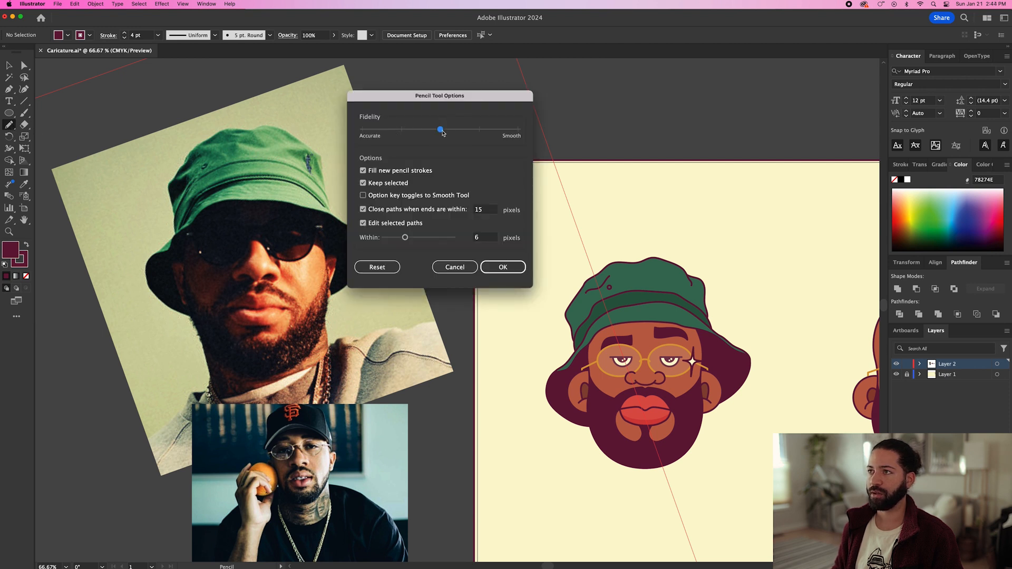
click(501, 268)
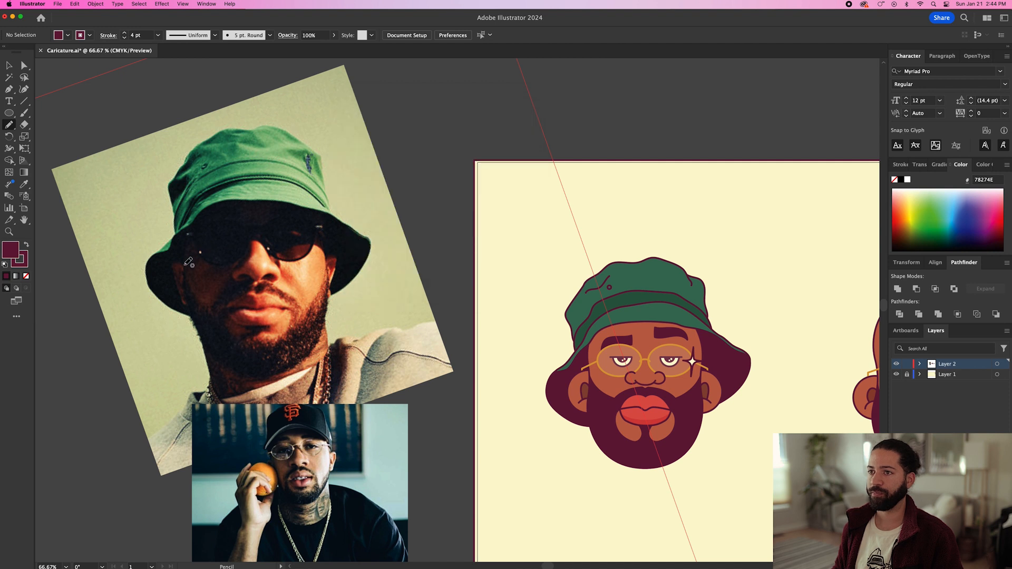
Trace the front edge of the bucket hat's brim in the photo with the Pencil tool, from the left tip to the right tip
scroll(164, 258, up, 2)
scroll(168, 255, up, 1)
scroll(158, 316, up, 5)
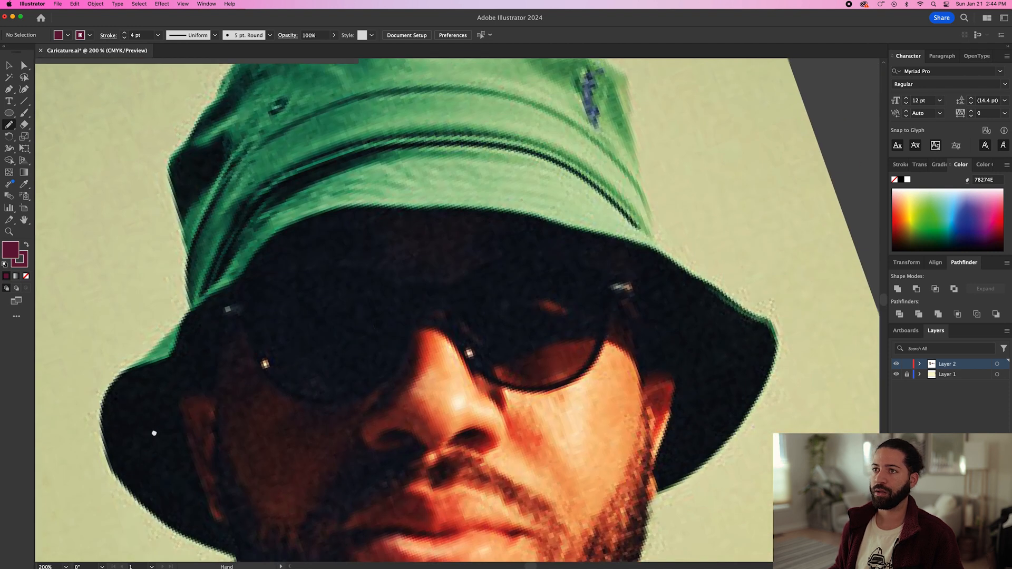
mouse_move(116, 387)
mouse_down()
mouse_move(161, 364)
mouse_move(195, 311)
mouse_move(232, 290)
mouse_move(273, 241)
mouse_move(341, 214)
mouse_up()
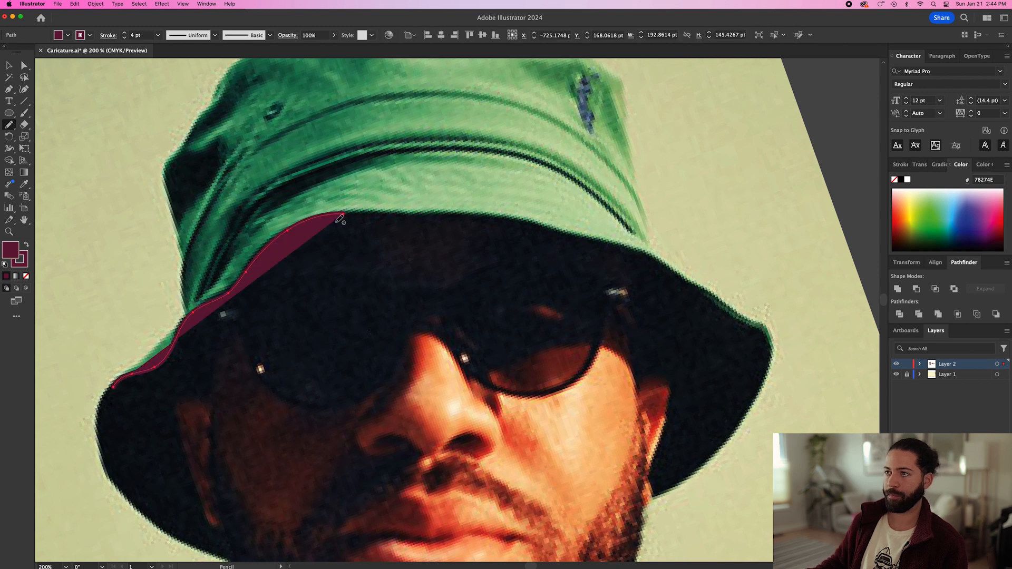
scroll(340, 218, right, 5)
drag(268, 206, 337, 208)
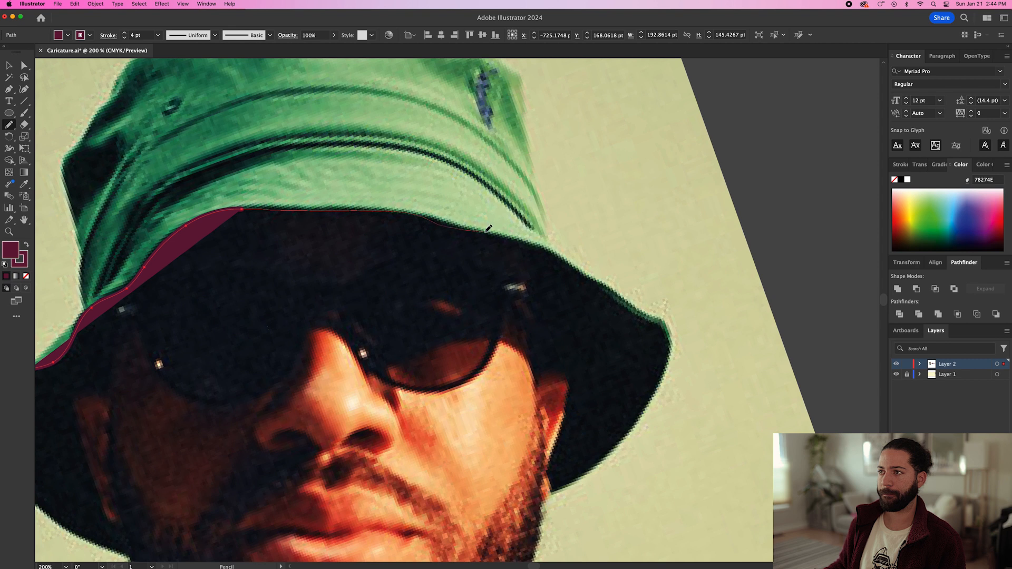
drag(488, 229, 488, 230)
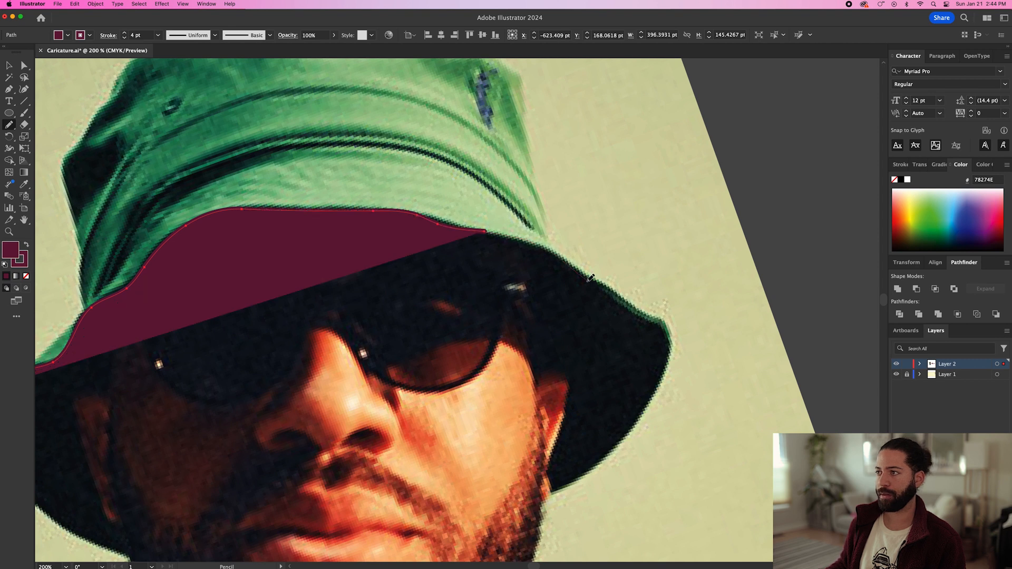
drag(674, 335, 674, 345)
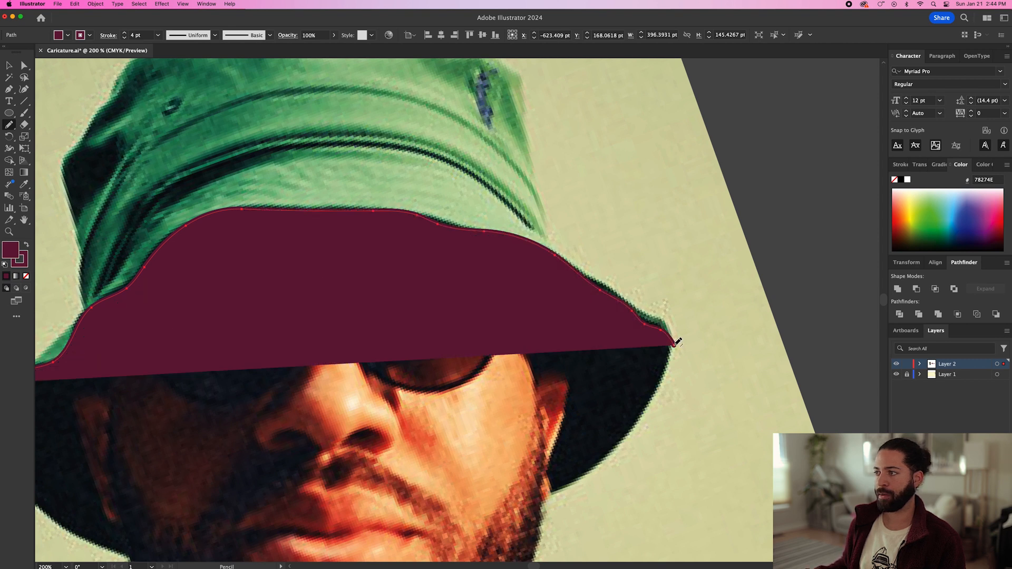
Trace back from the right tip along the brim's upper seam to the left tip, closing the front brim shape
drag(648, 311, 550, 239)
scroll(554, 240, down, 1)
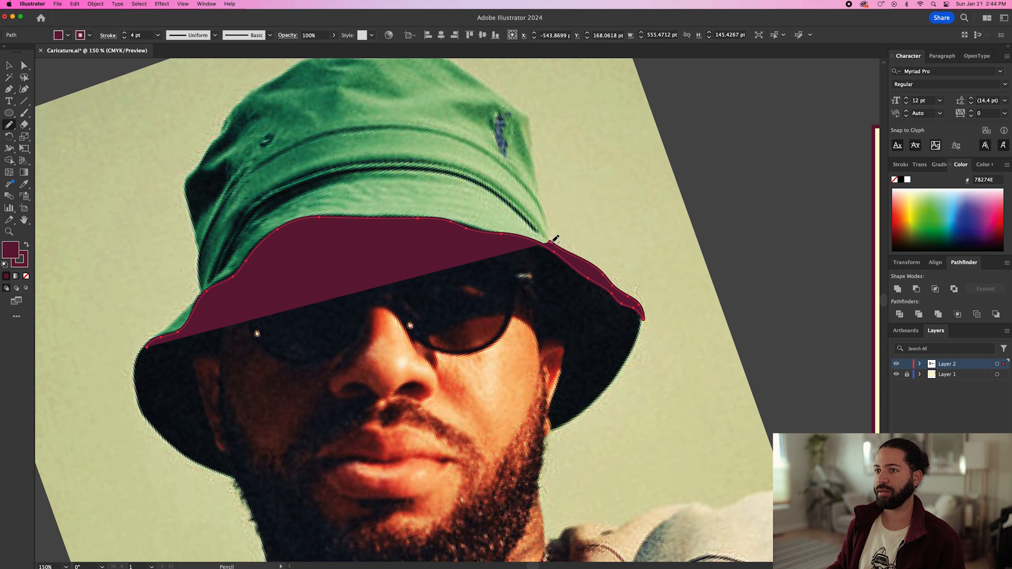
scroll(510, 211, down, 1)
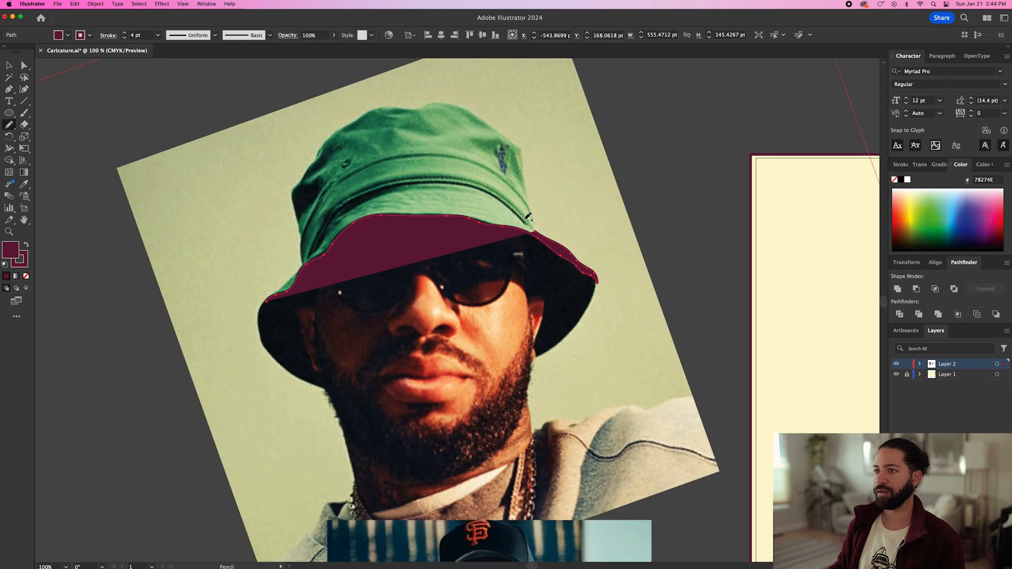
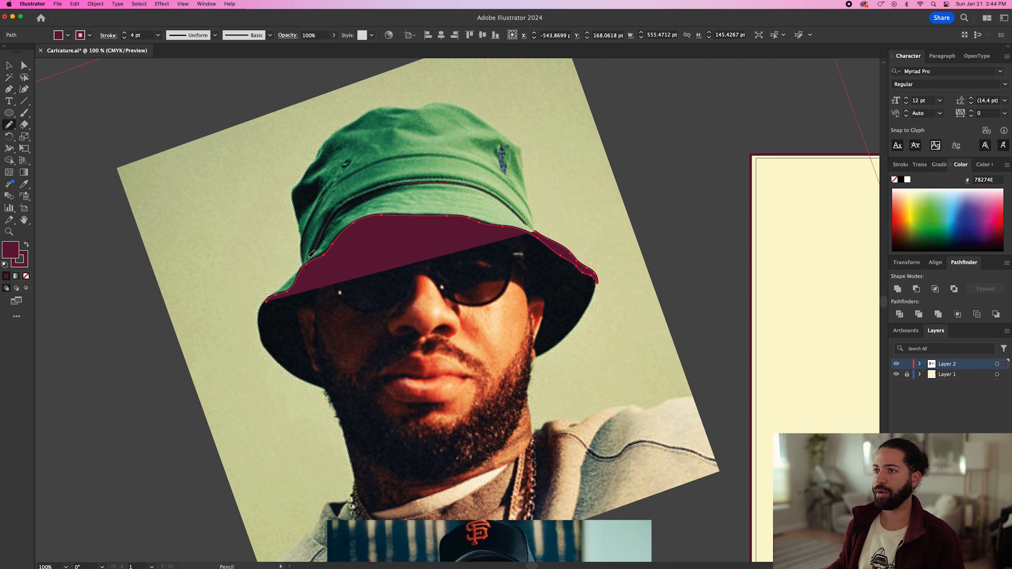
drag(276, 285, 272, 288)
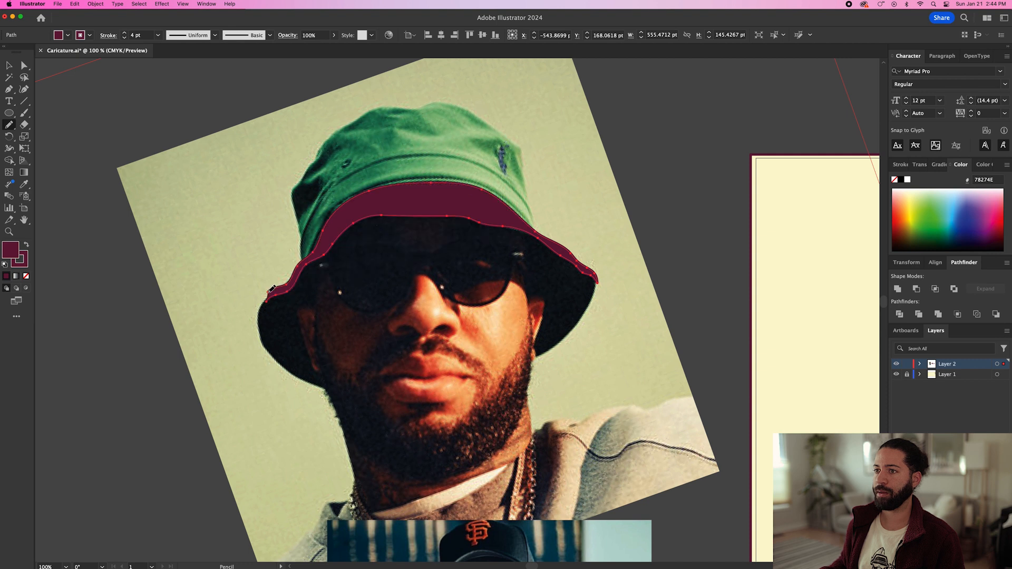
Refine the brim shape's left tip anchor to fit the hat's edge, and fill the shape with the finished reference hat's green
scroll(272, 295, up, 3)
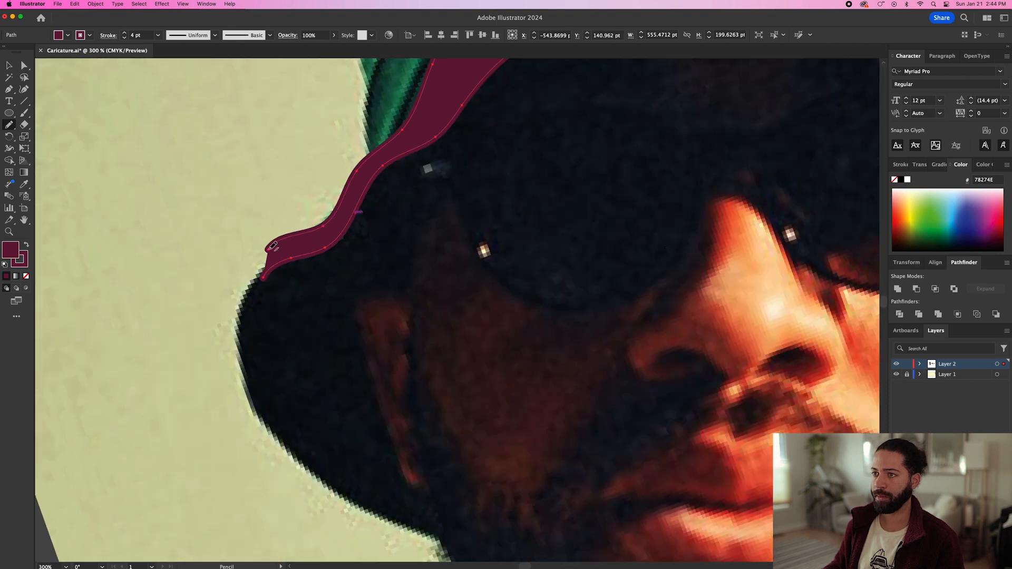
key(a)
drag(263, 279, 260, 284)
scroll(264, 284, down, 4)
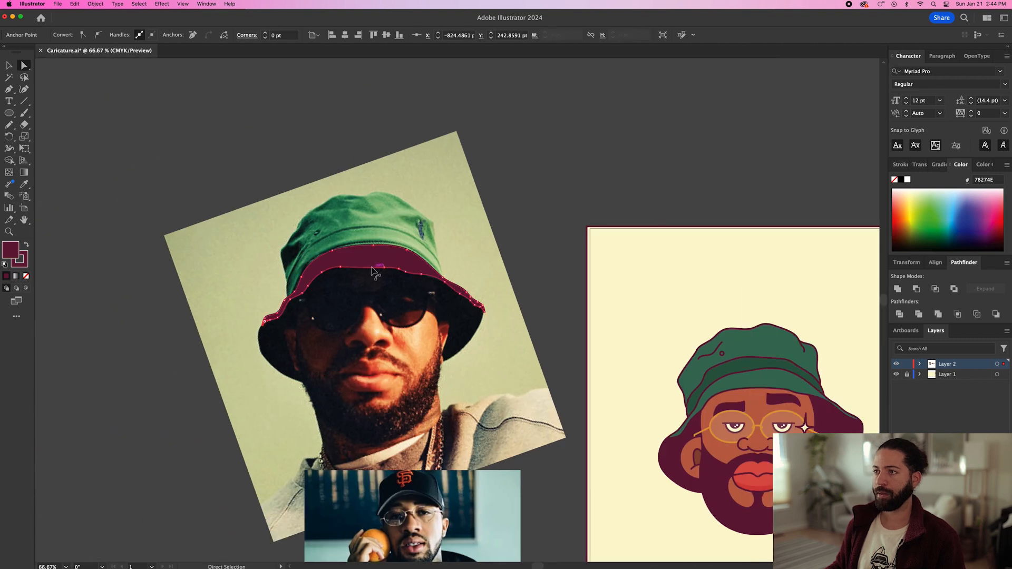
key(i)
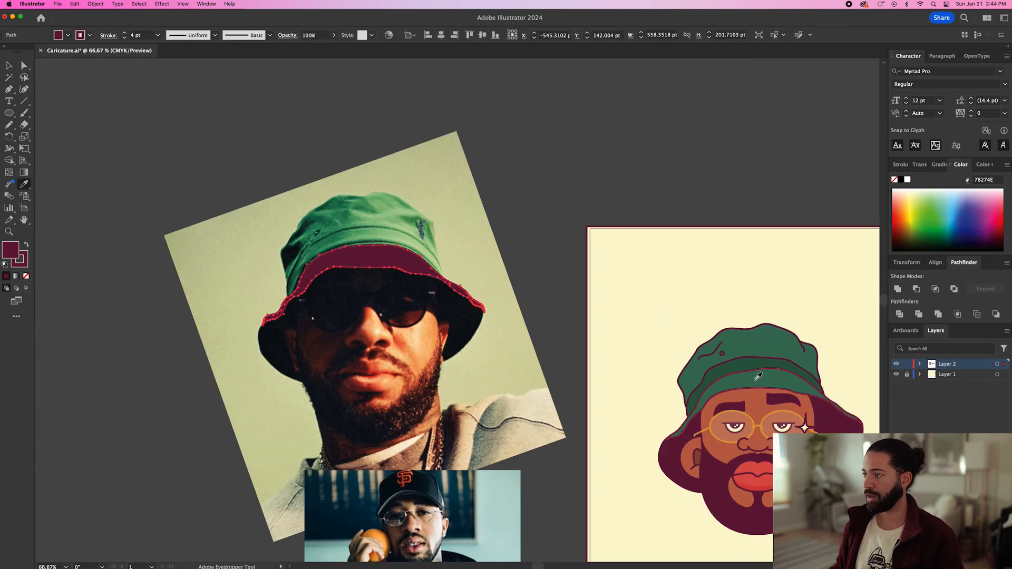
click(757, 376)
key(v)
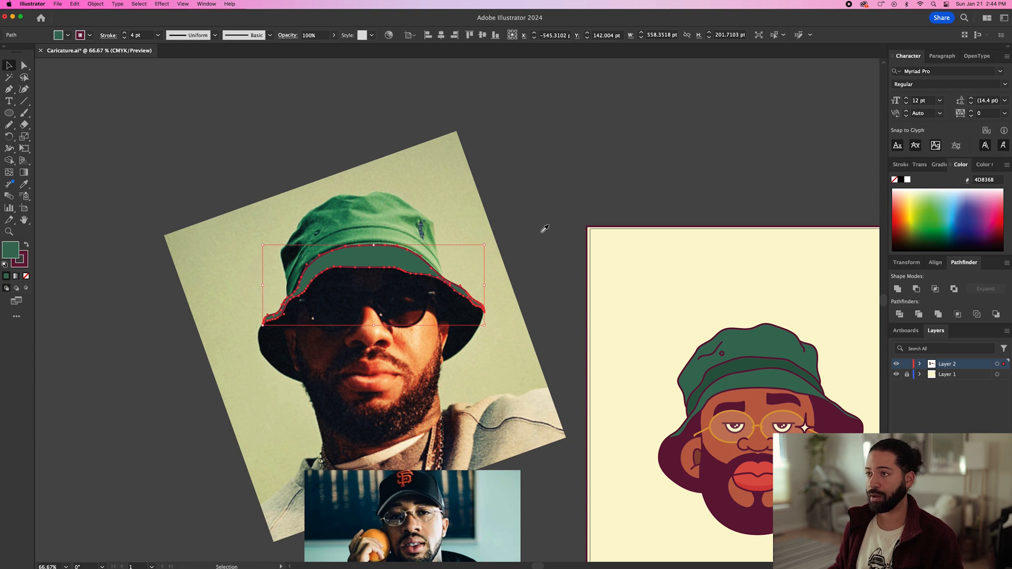
Trace the hat band's outline with the Pencil tool along the crown seam from brim edge to brim edge, about 393 by 184 pt
click(543, 232)
key(super+equal)
key(super+equal)
key(n)
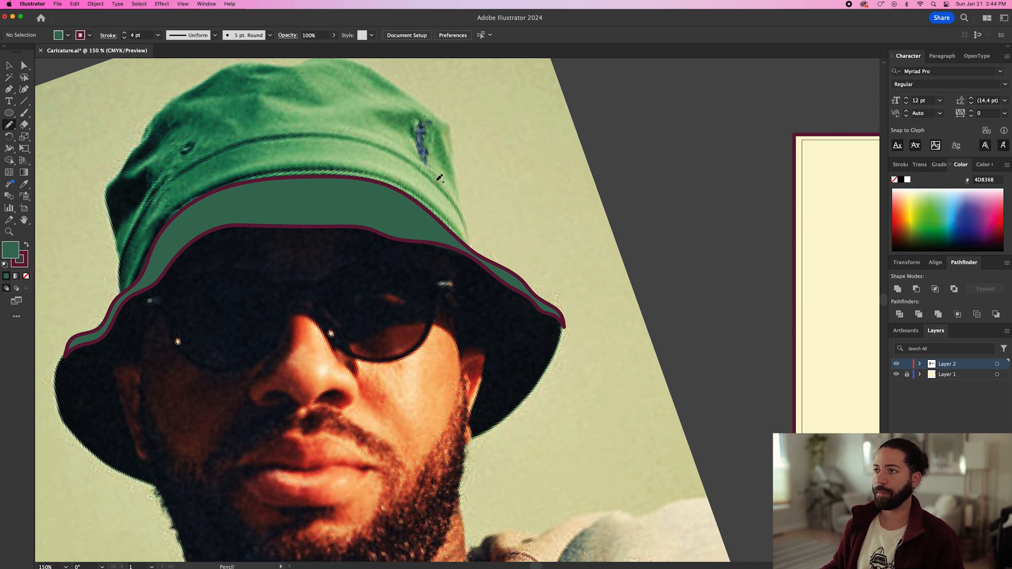
drag(399, 153, 393, 154)
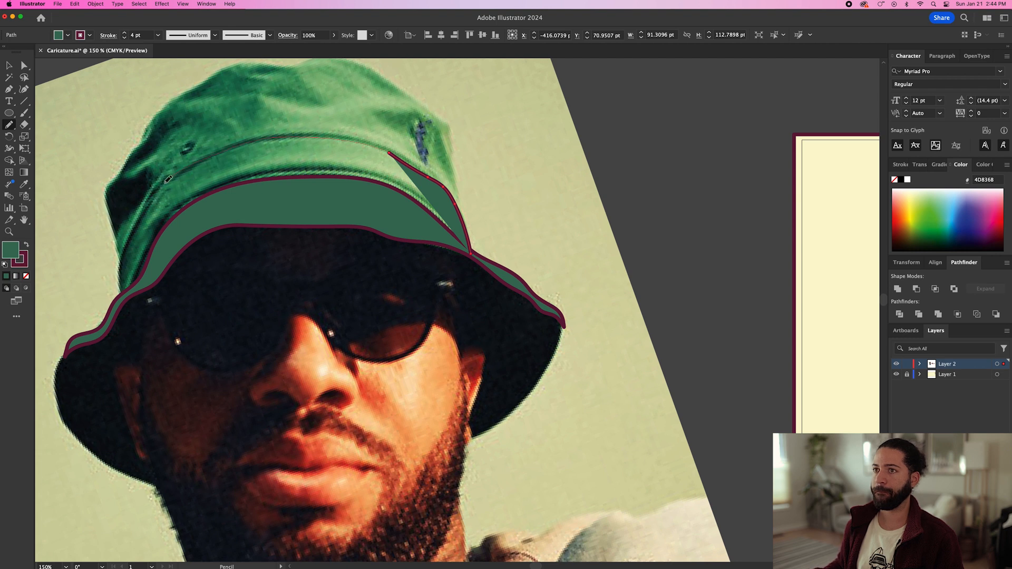
drag(132, 236, 127, 246)
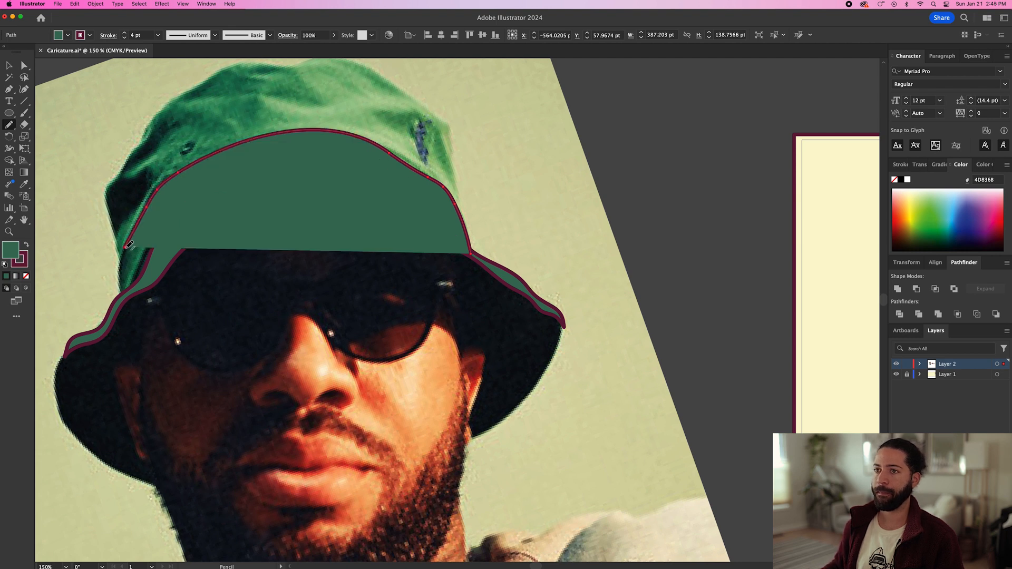
drag(127, 285, 123, 293)
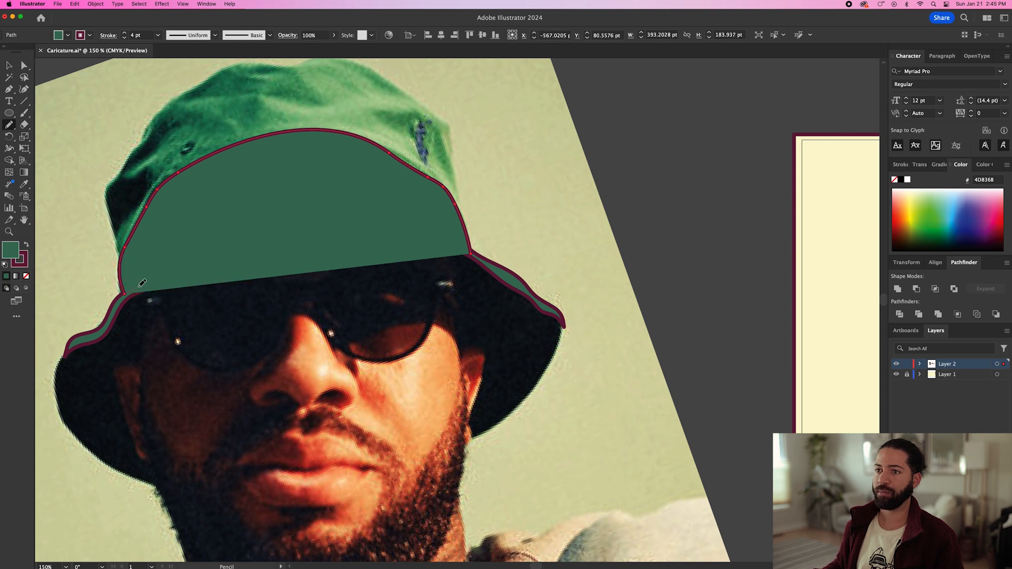
Remove the band's fill and close its outline with a curve running across the front brim
drag(176, 259, 174, 260)
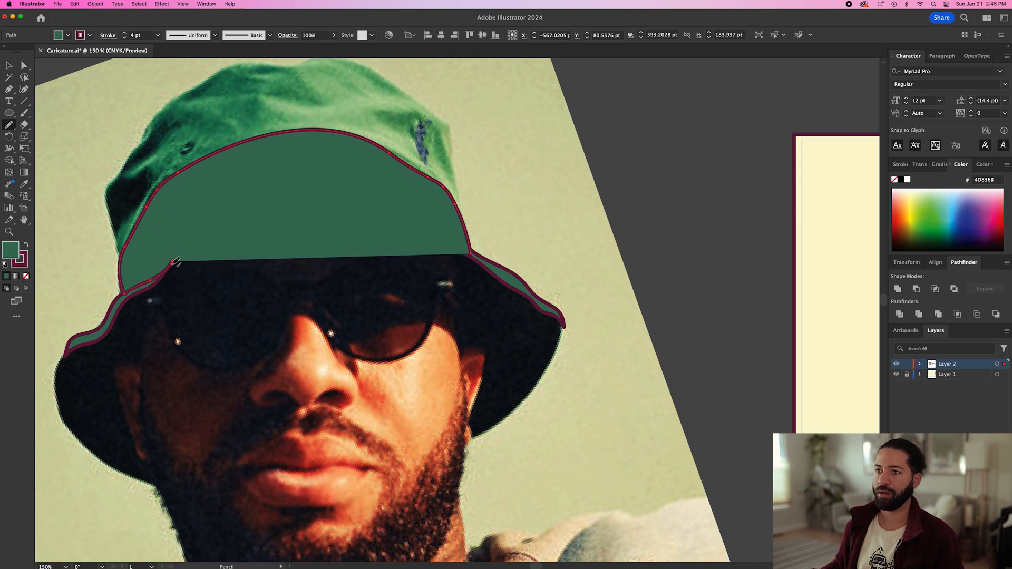
click(27, 276)
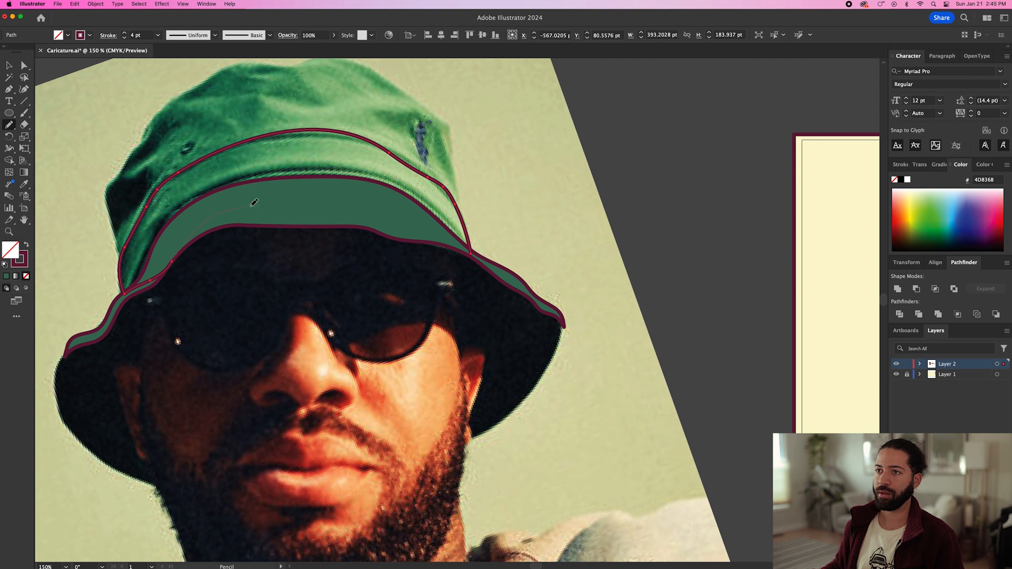
drag(406, 214, 471, 252)
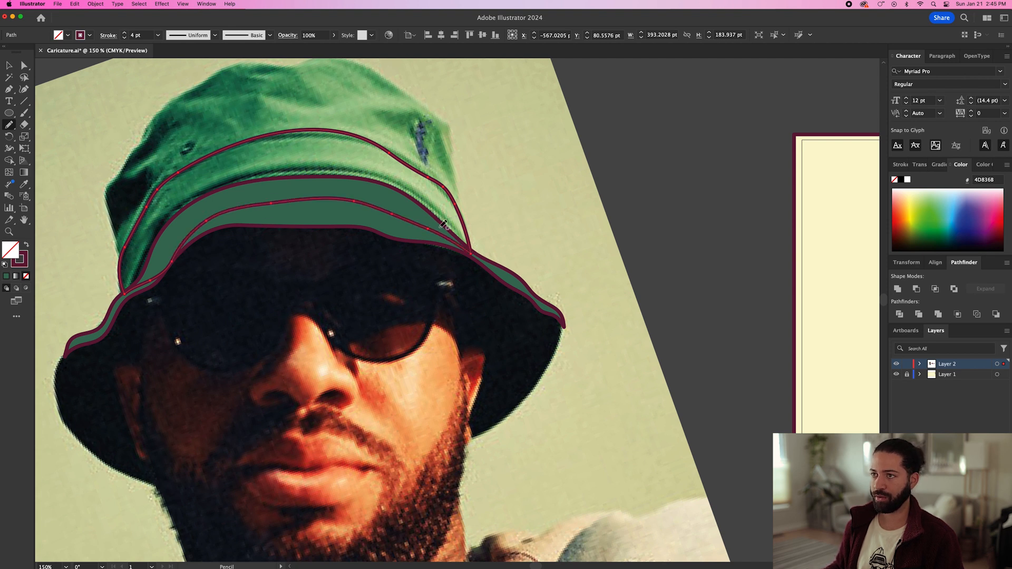
Copy the brim's appearance to the band, send it behind the brim, and darken its fill to #36634D
key(i)
click(369, 217)
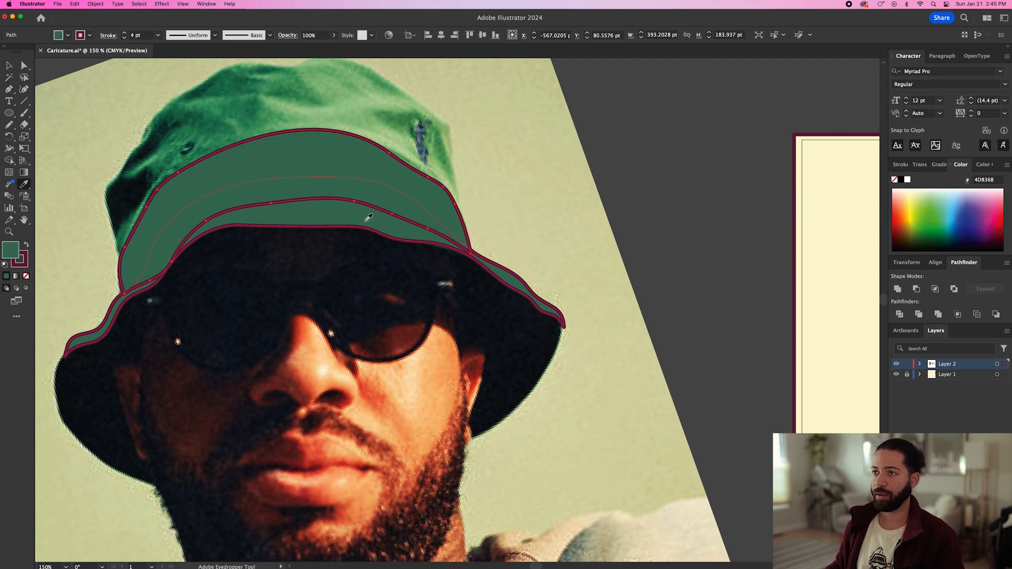
key(super+bracketleft)
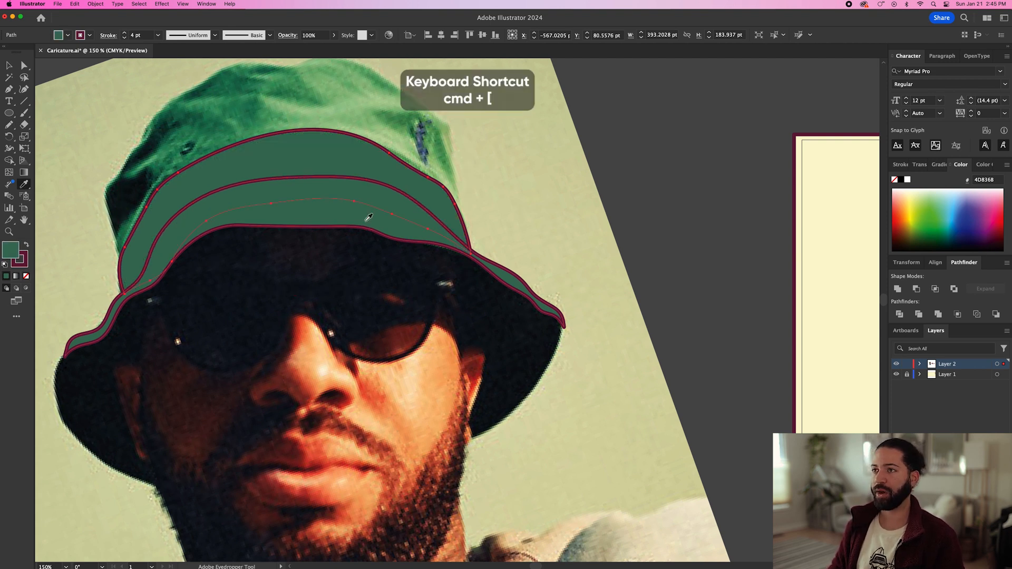
double_click(14, 254)
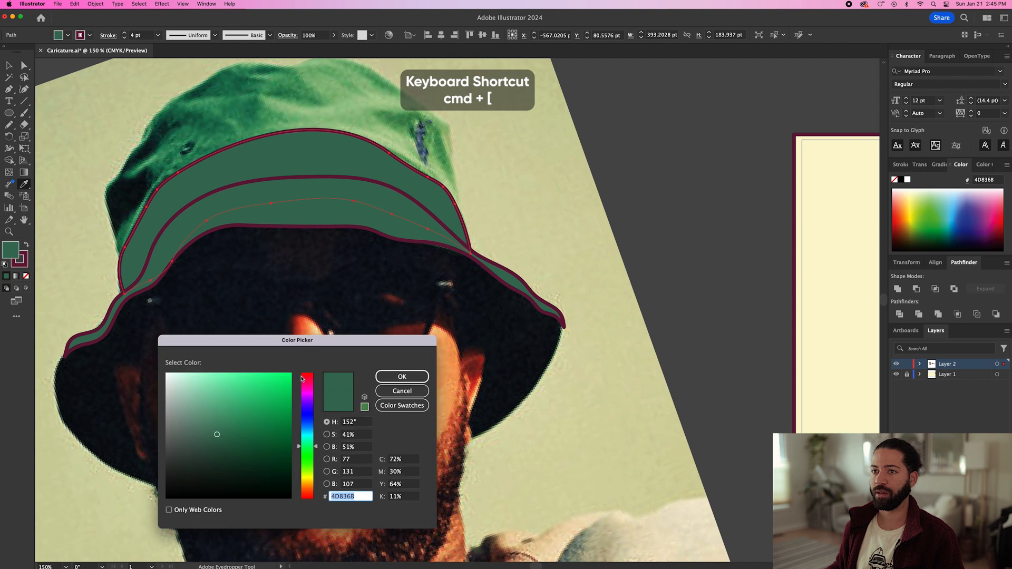
click(221, 444)
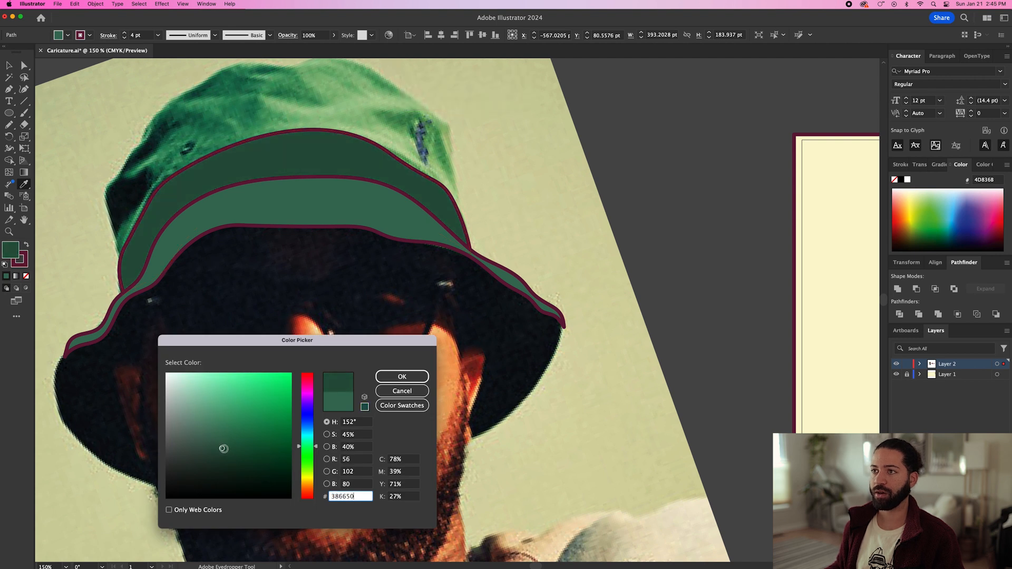
click(406, 378)
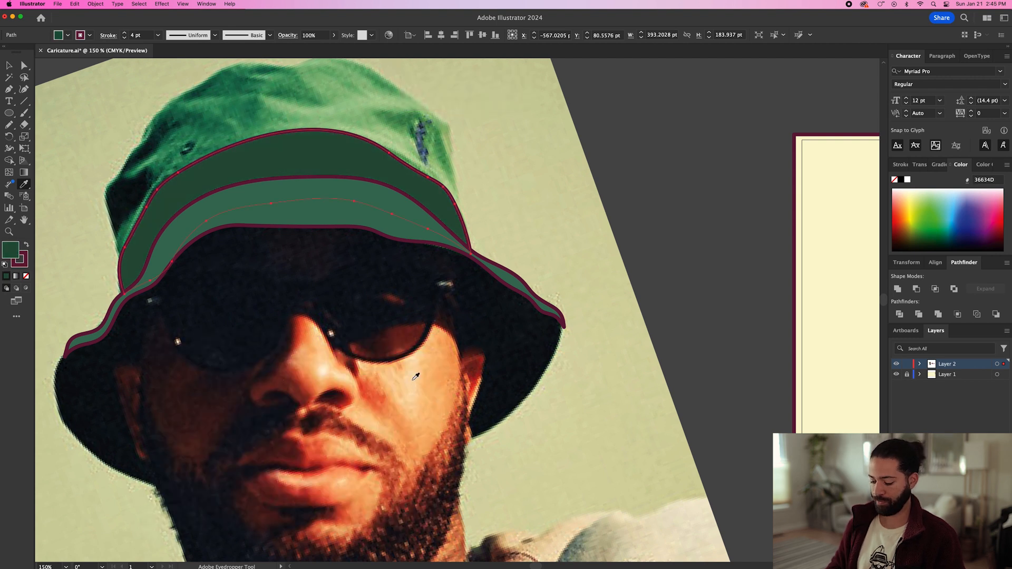
Trace the hat's crown as a closed Pencil shape in the brim's green, about 397 by 232 pt, overlapping the band
super+click(669, 242)
key(n)
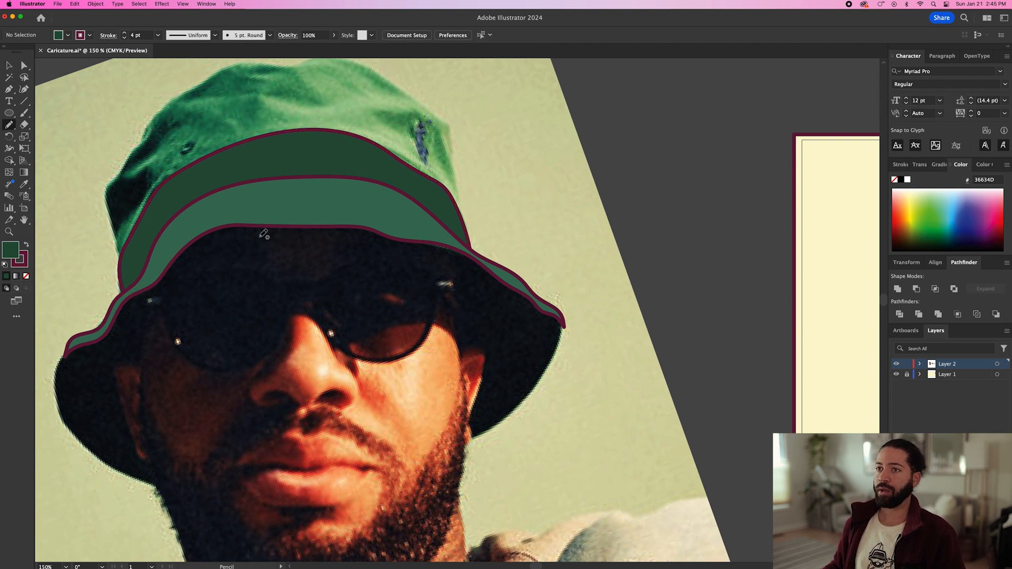
scroll(153, 238, down, 2)
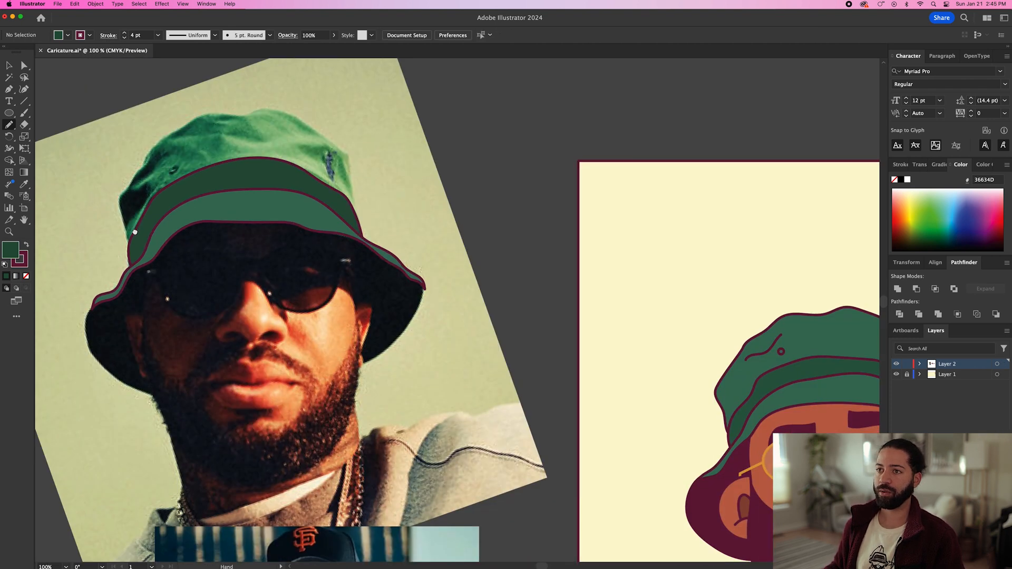
drag(138, 232, 157, 290)
super+click(233, 276)
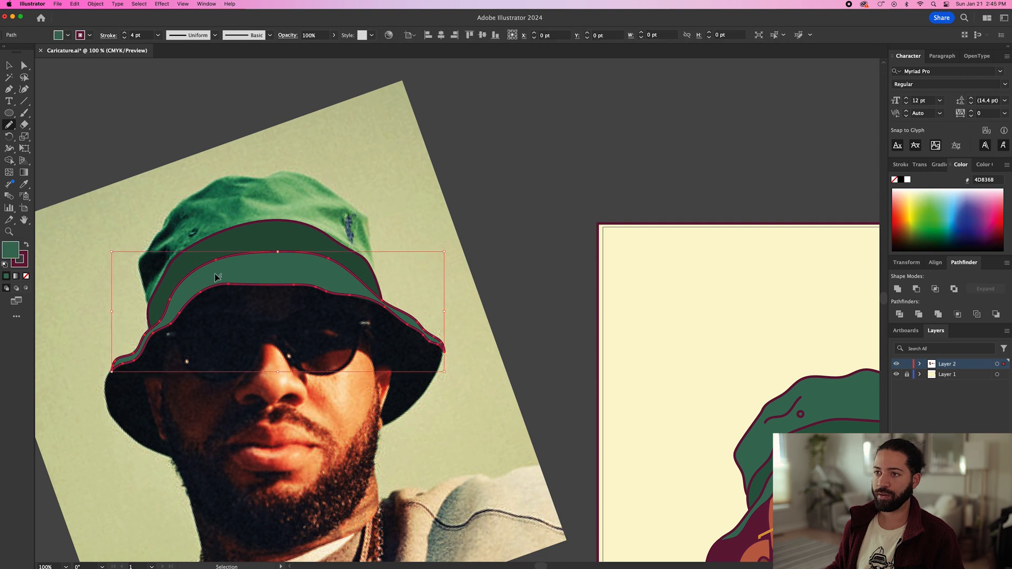
super+click(108, 156)
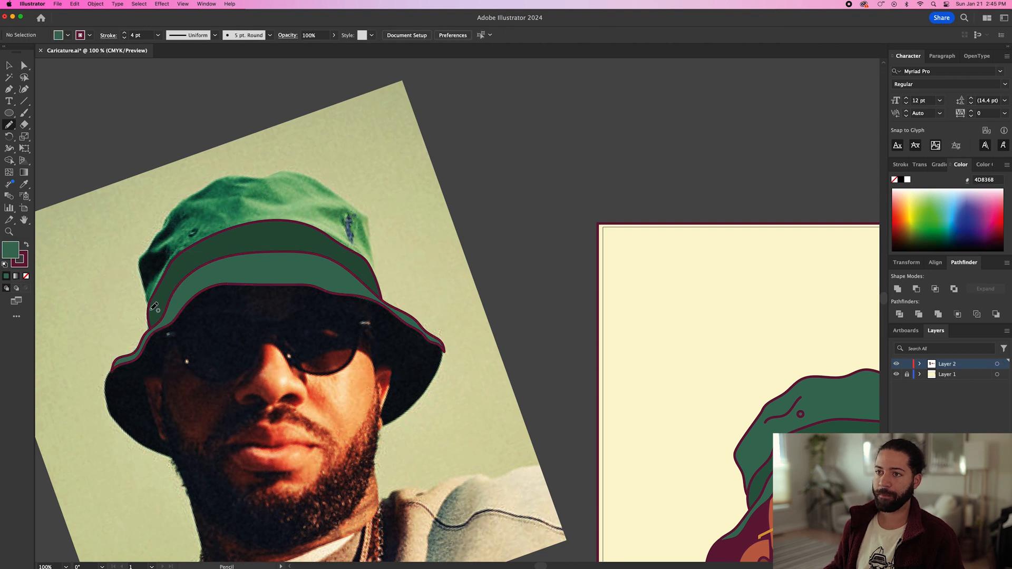
mouse_move(147, 289)
mouse_down()
mouse_move(143, 253)
mouse_move(169, 216)
mouse_move(212, 185)
mouse_up()
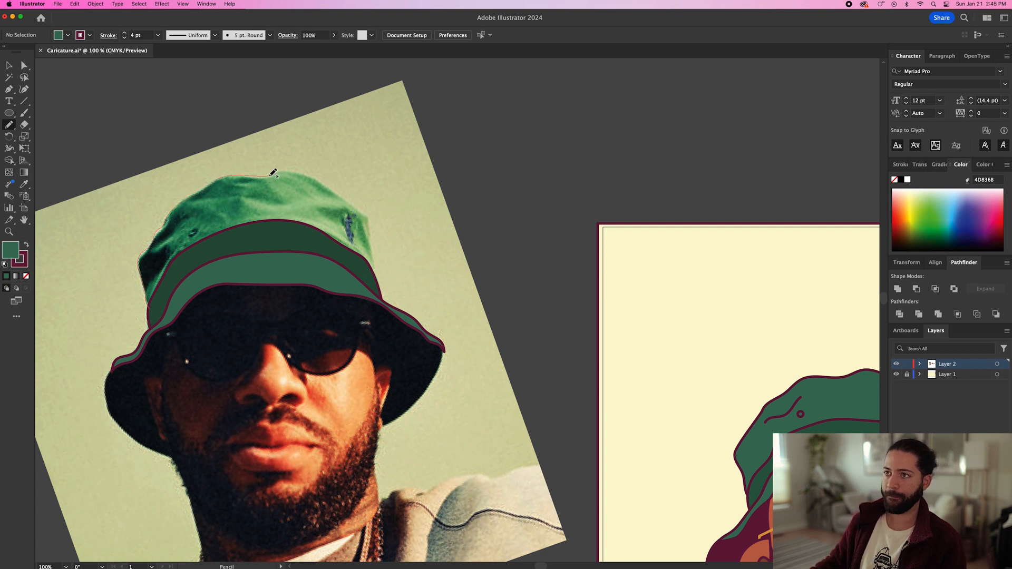
drag(273, 173, 269, 176)
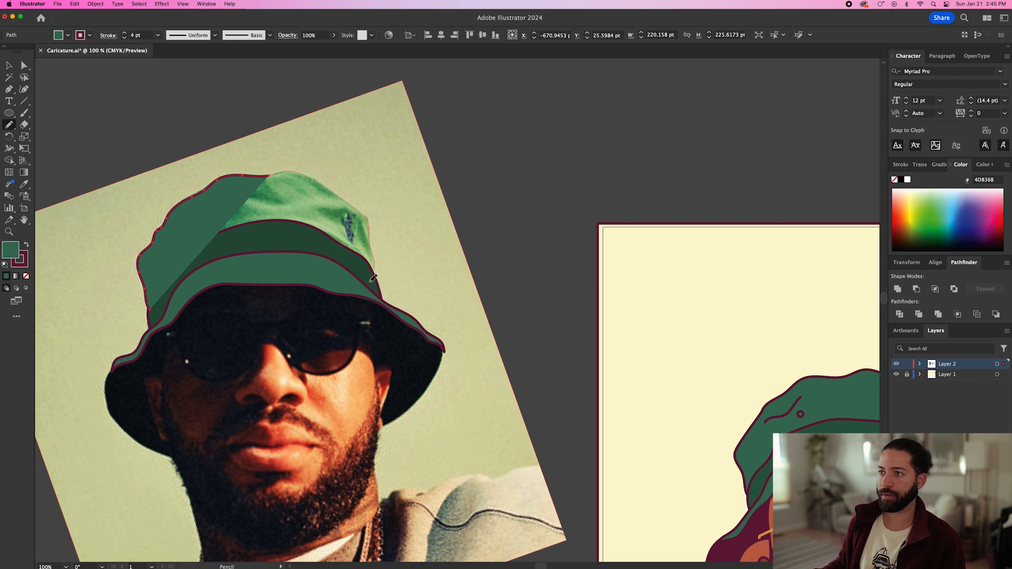
drag(373, 277, 370, 279)
drag(369, 280, 328, 265)
drag(154, 307, 153, 308)
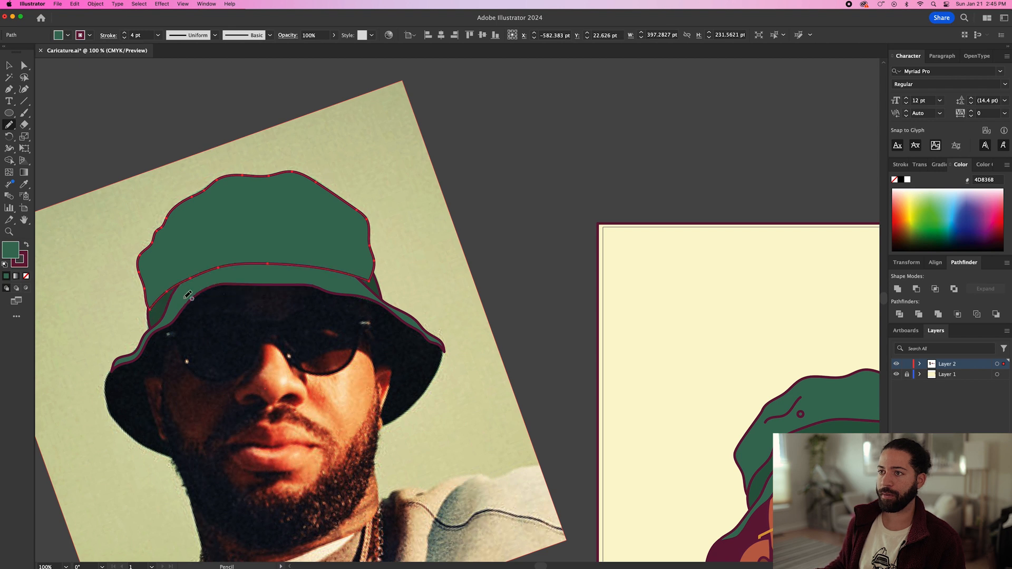
Send the crown shape backward behind both the front brim and the dark green band
key(super+[)
key(super+[)
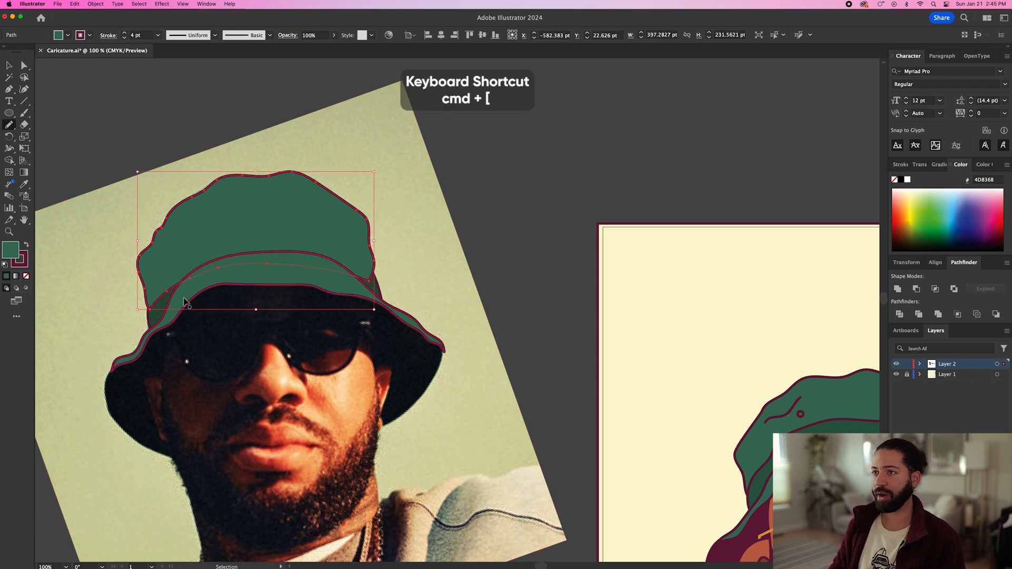
key(v)
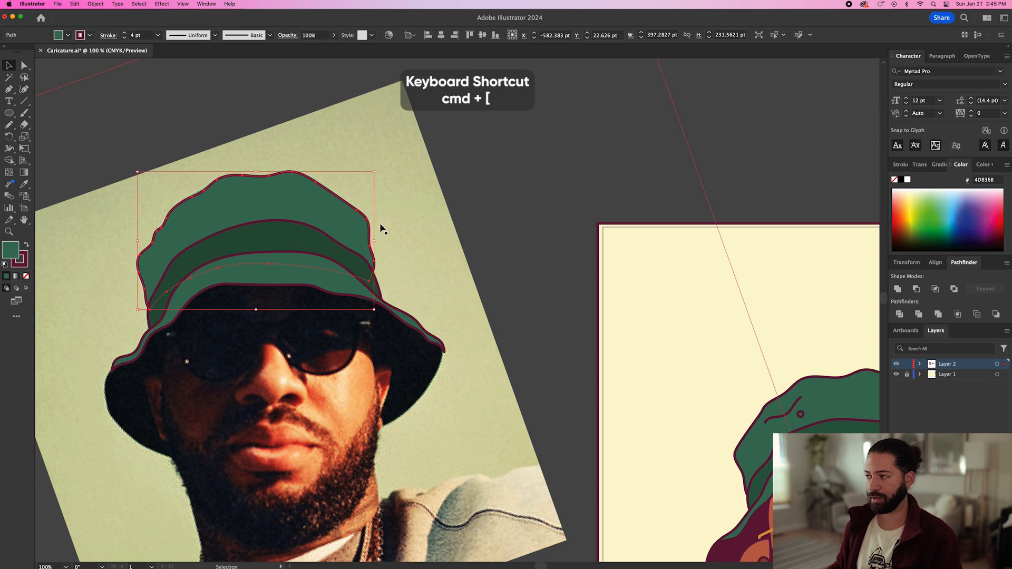
click(508, 191)
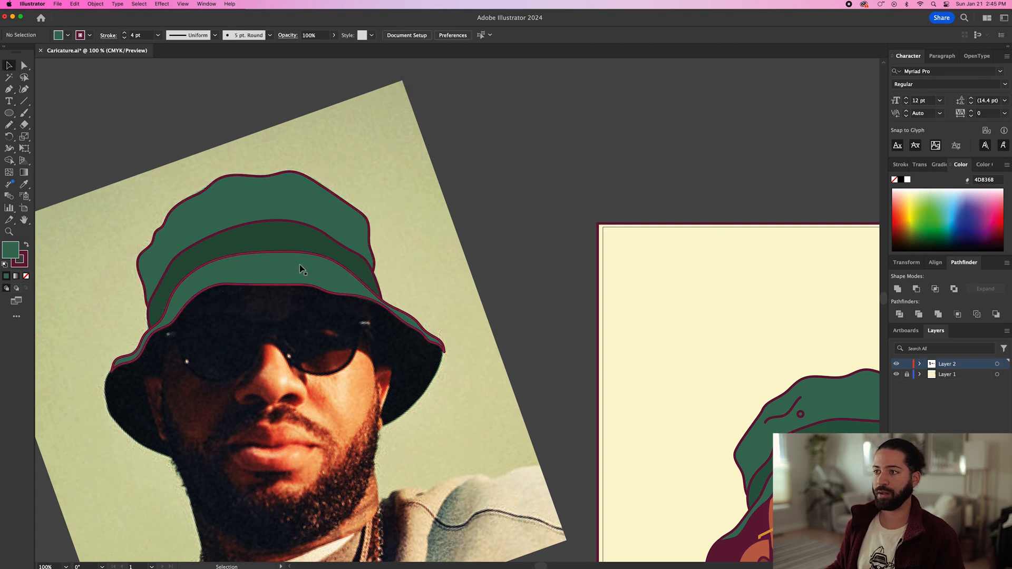
Trace the brim's underside around the face as a closed Pencil shape, about 565 by 316 pt, overlapping the front brim
key(n)
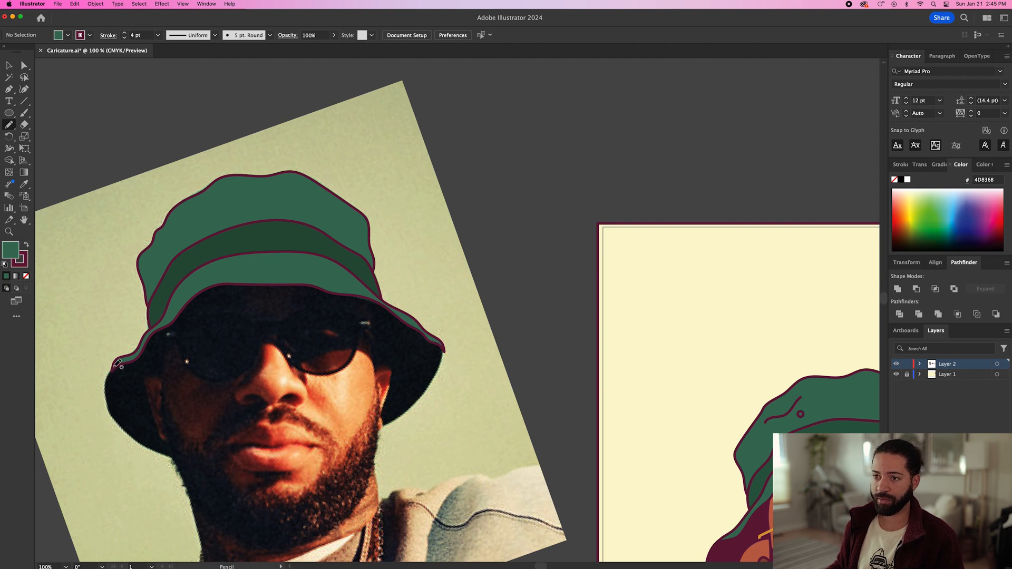
mouse_move(110, 377)
mouse_down()
mouse_move(130, 432)
mouse_move(170, 456)
mouse_move(229, 458)
mouse_move(348, 435)
mouse_up()
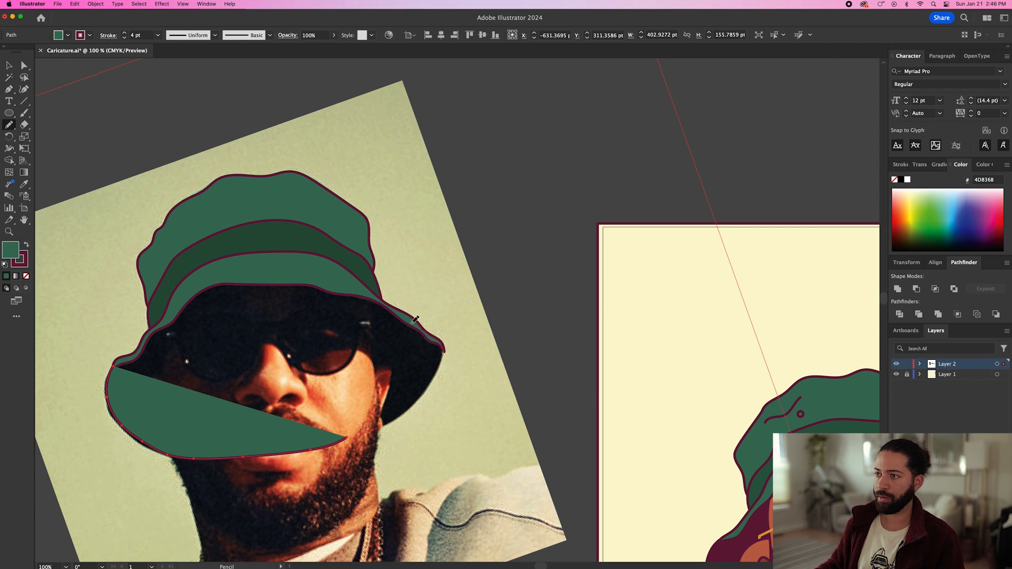
drag(385, 301, 324, 272)
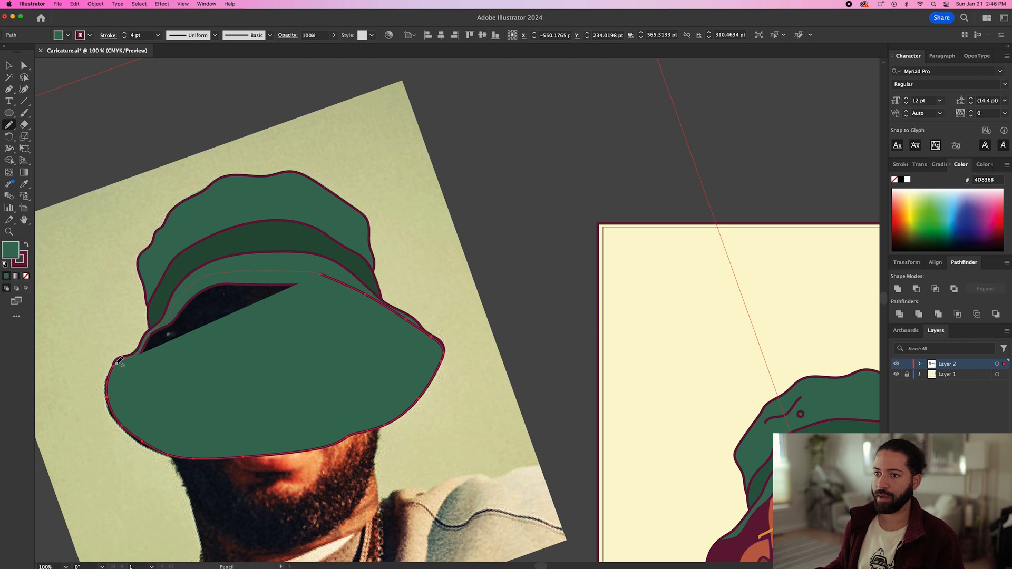
drag(118, 362, 122, 361)
Fill the underside shape with the finished reference hat's maroon and send it behind the green front brim
key(i)
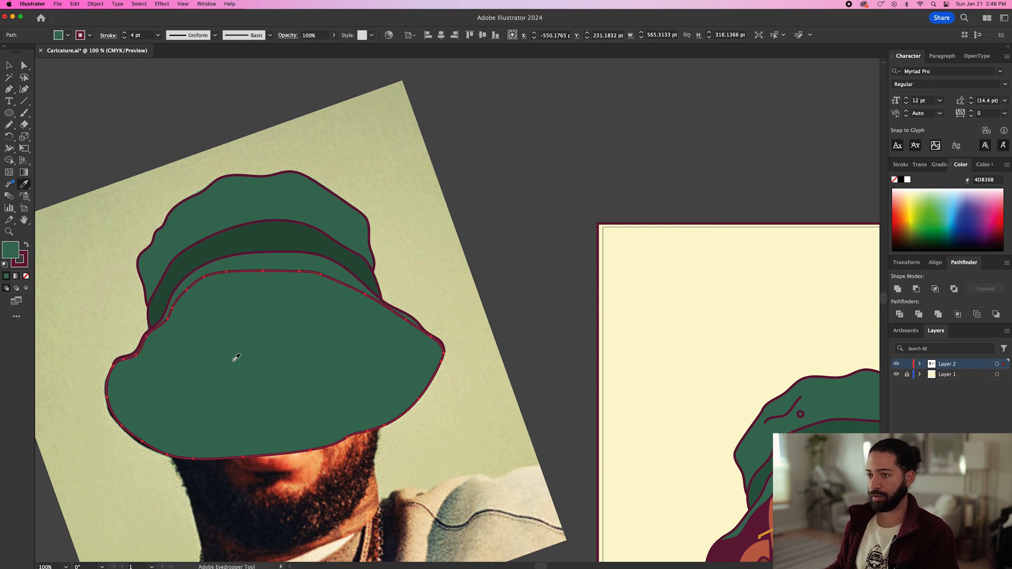
scroll(723, 282, down, 10)
scroll(723, 282, right, 5)
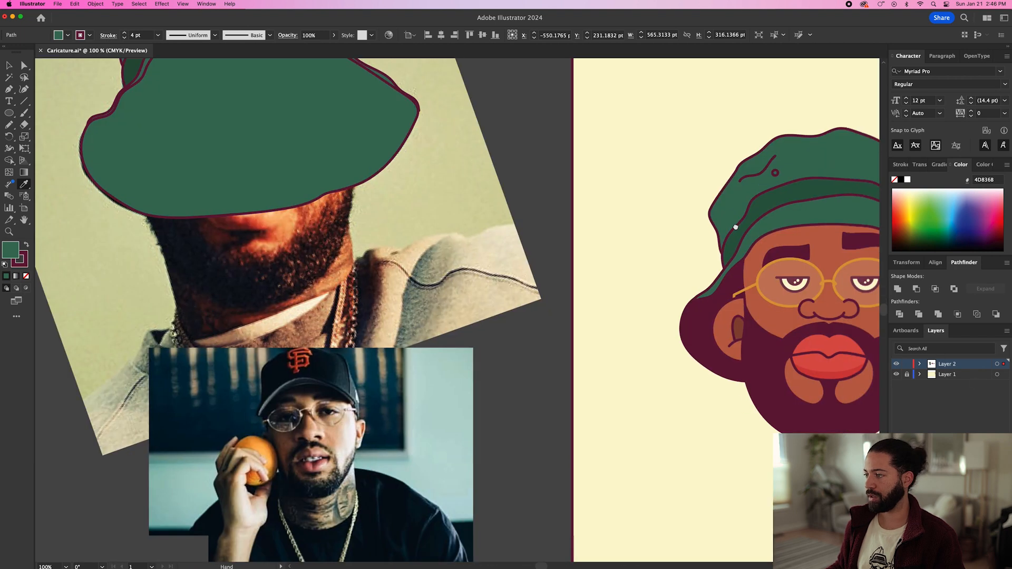
click(722, 284)
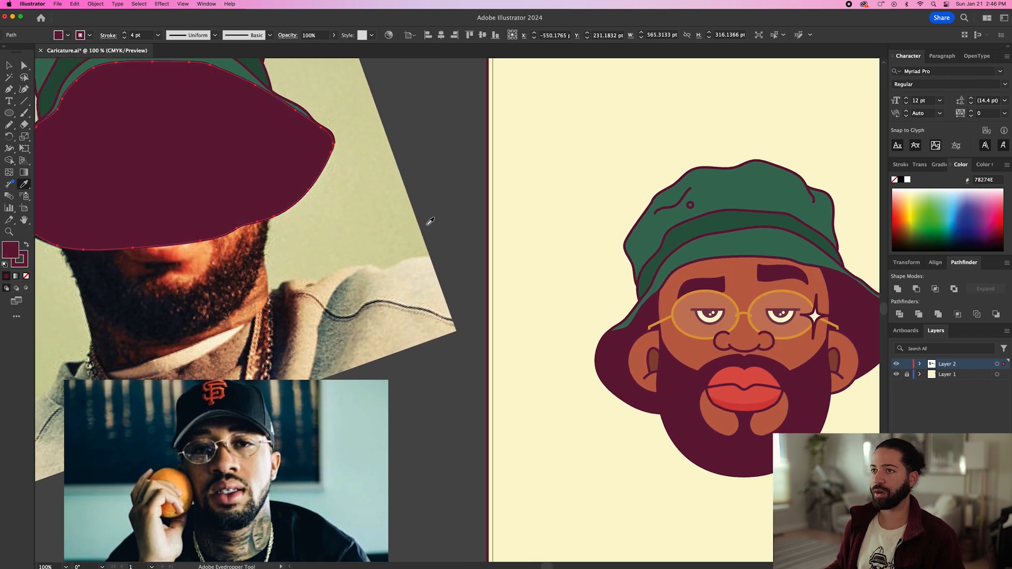
key(super)
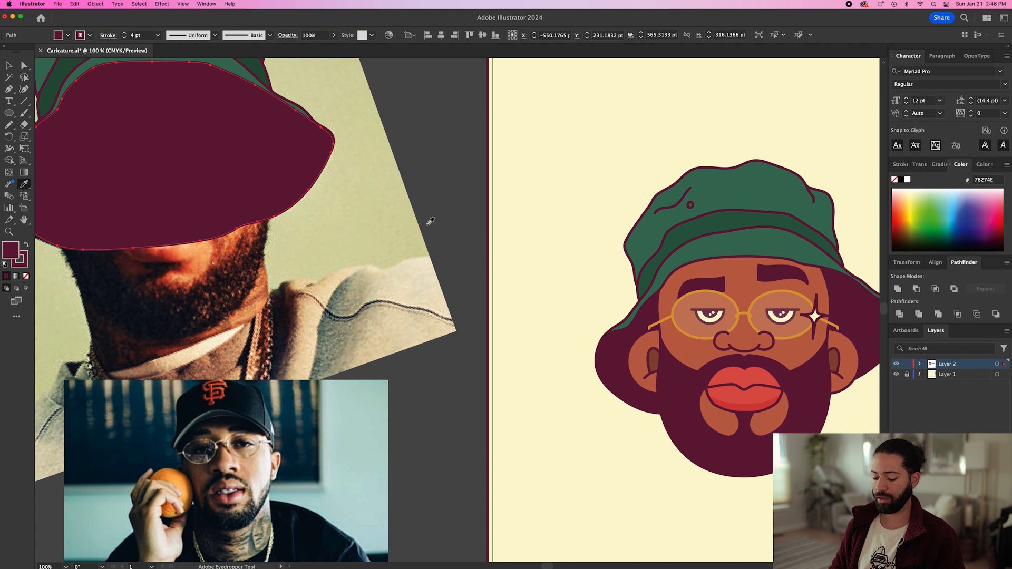
key(super+bracketleft)
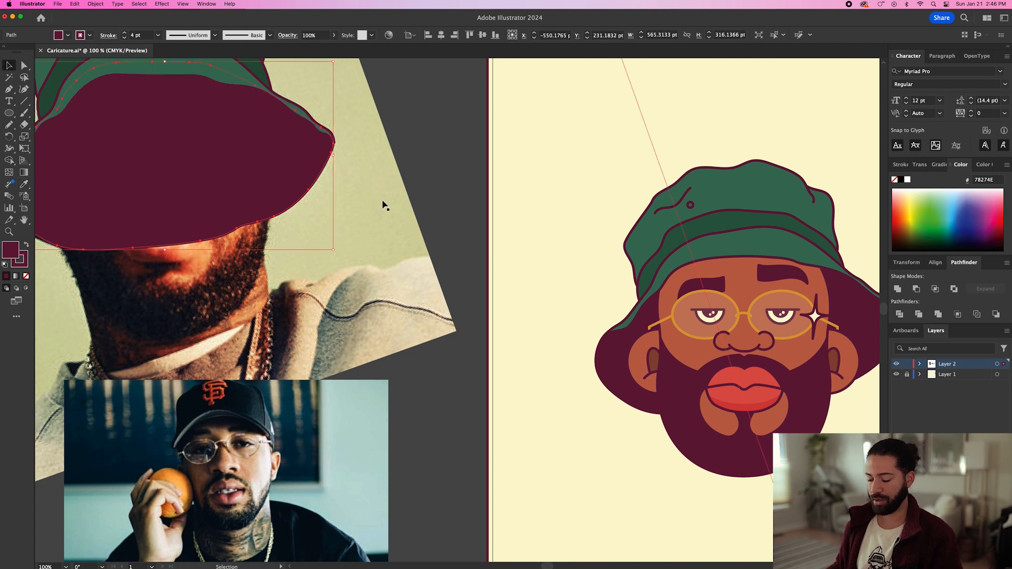
Select all the traced hat shapes without the photo and move them onto the bald caricature head on the artboard
key(super+minus)
key(super+minus)
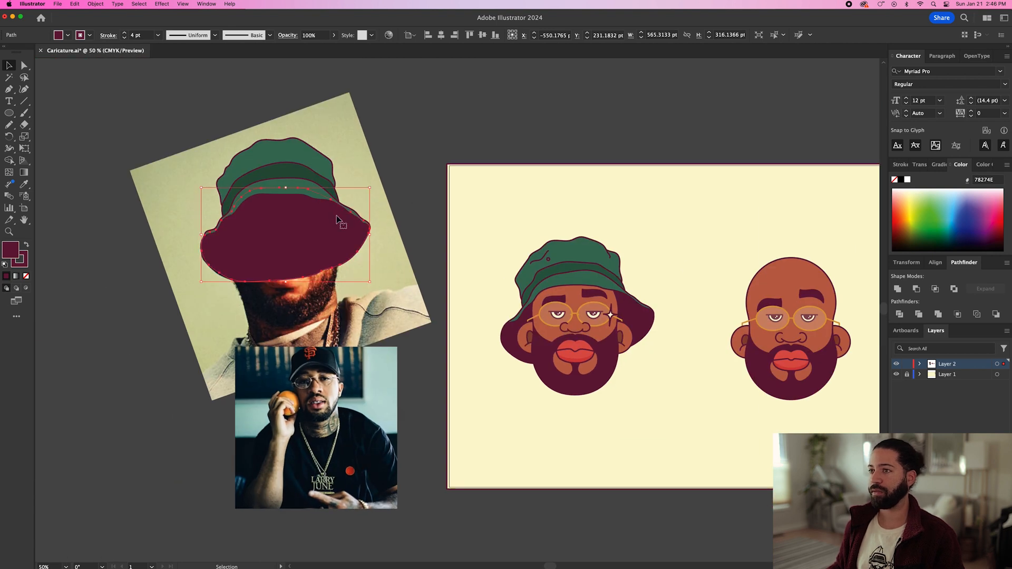
drag(274, 210, 292, 265)
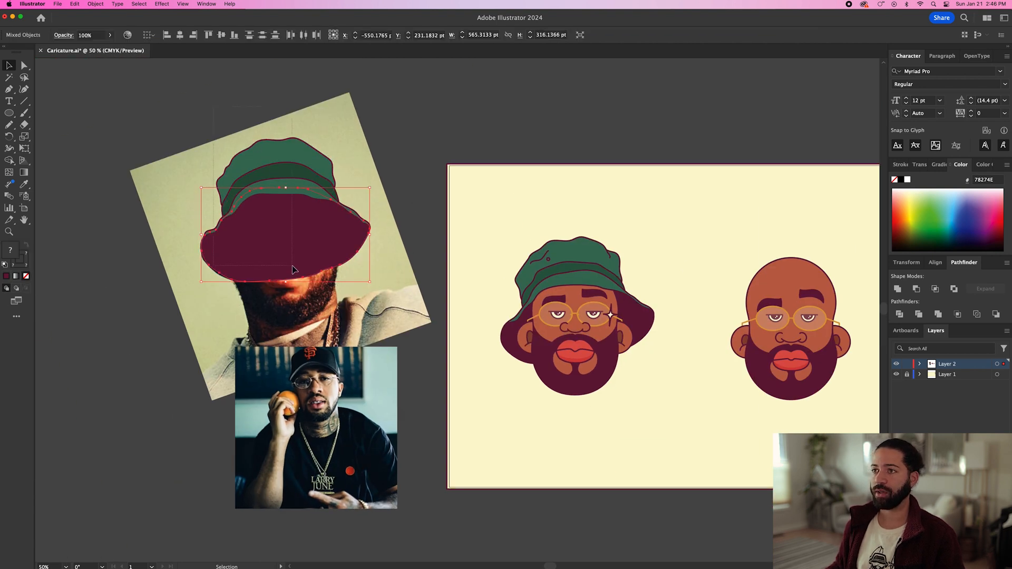
shift+click(362, 169)
drag(273, 226, 469, 275)
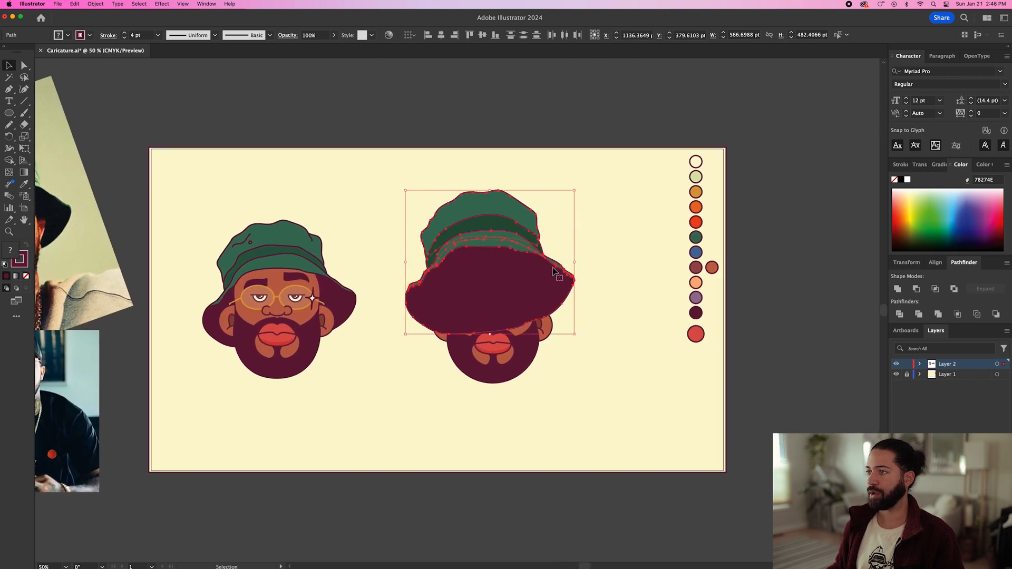
click(617, 257)
Group the hat's green front brim, dark band and crown shapes
click(501, 241)
shift+click(499, 225)
shift+click(505, 207)
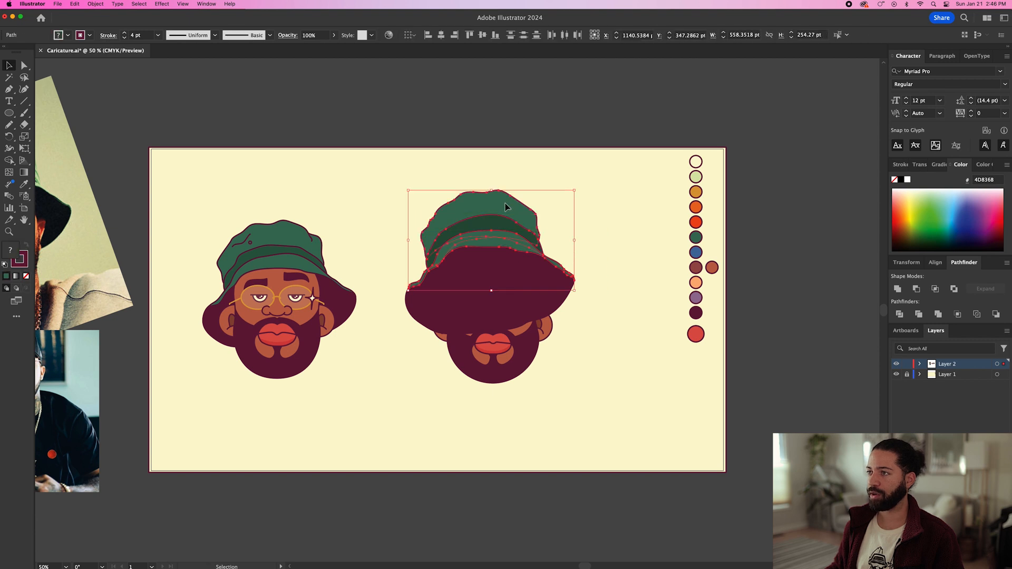
key(super+g)
Send the maroon brim underside behind all the face and head shapes, then clear the selection
click(508, 272)
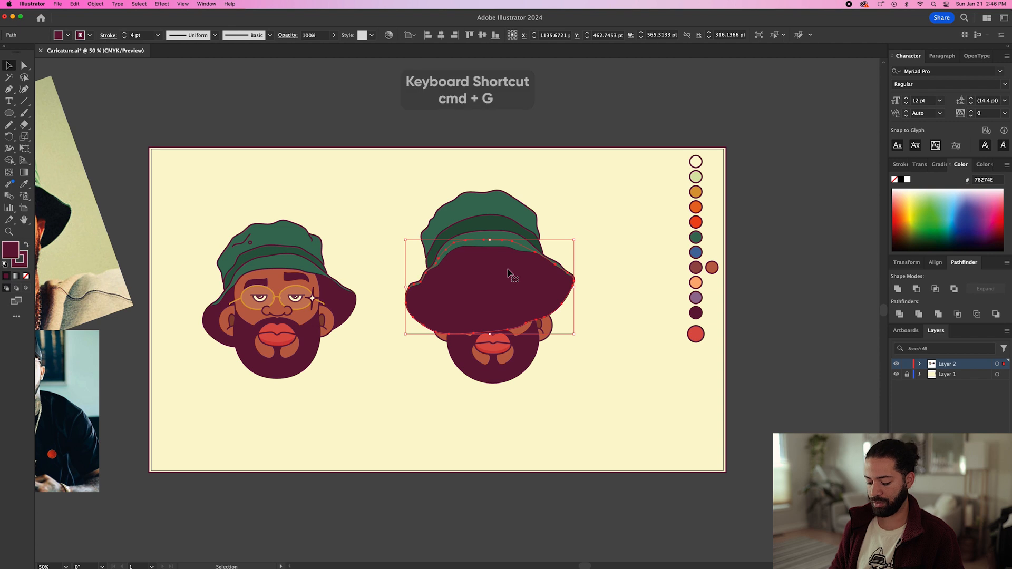
key(super+shift+bracketleft)
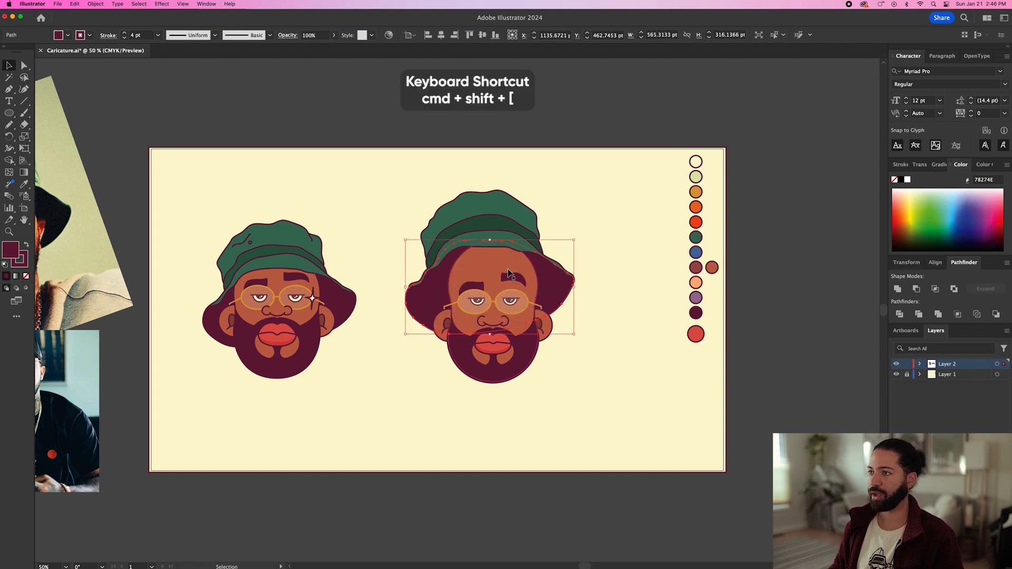
click(574, 191)
Move the green hat group and maroon underside together down onto the forehead and resize them to fit the head
click(478, 218)
shift+click(434, 287)
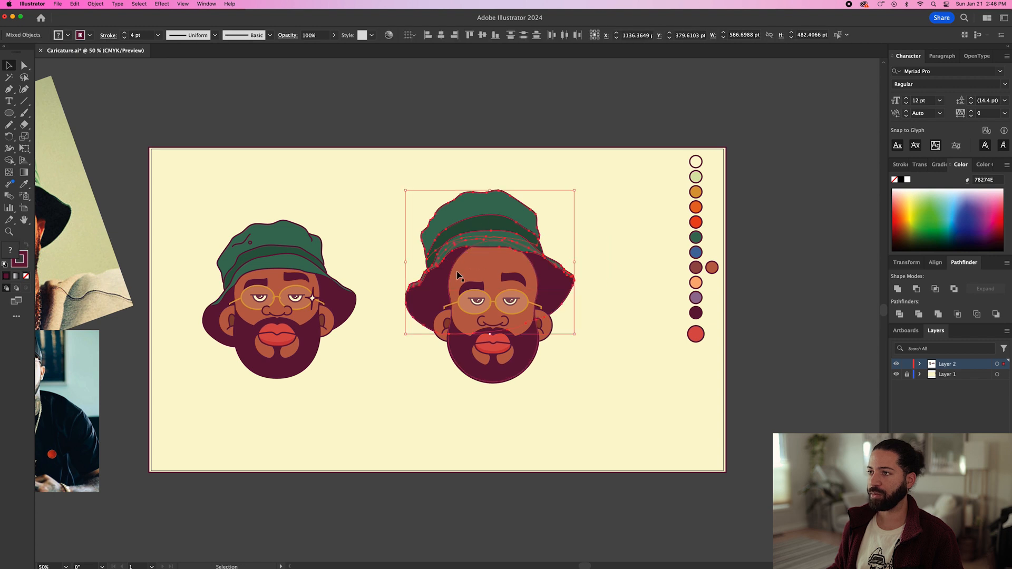
drag(461, 217, 466, 237)
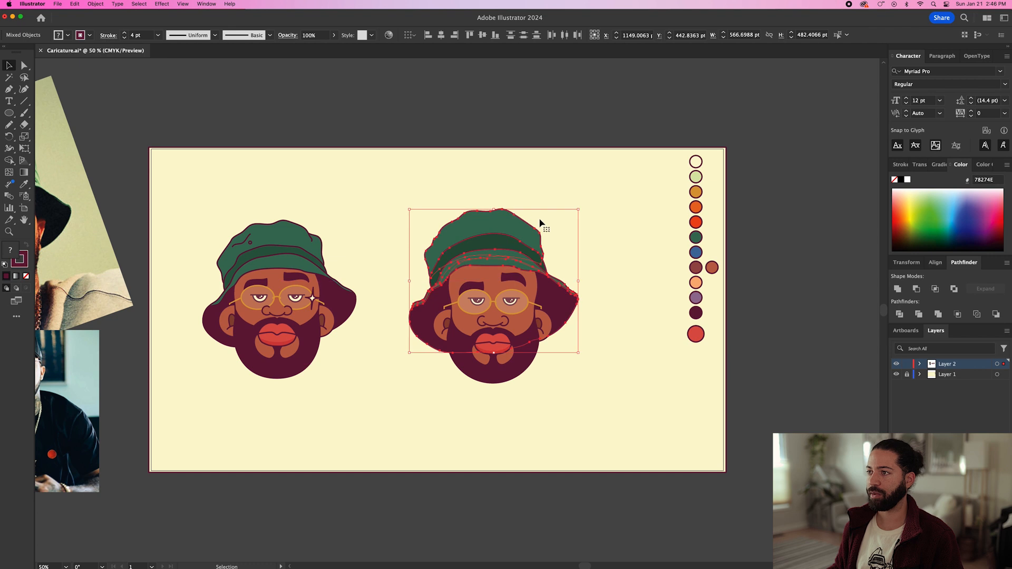
drag(578, 209, 570, 216)
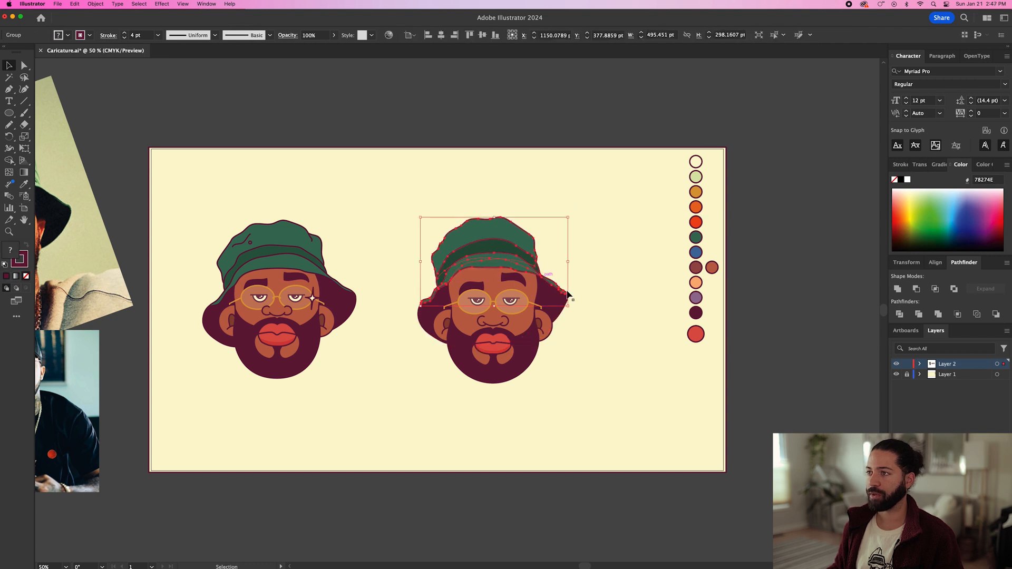
scroll(564, 272, up, 1)
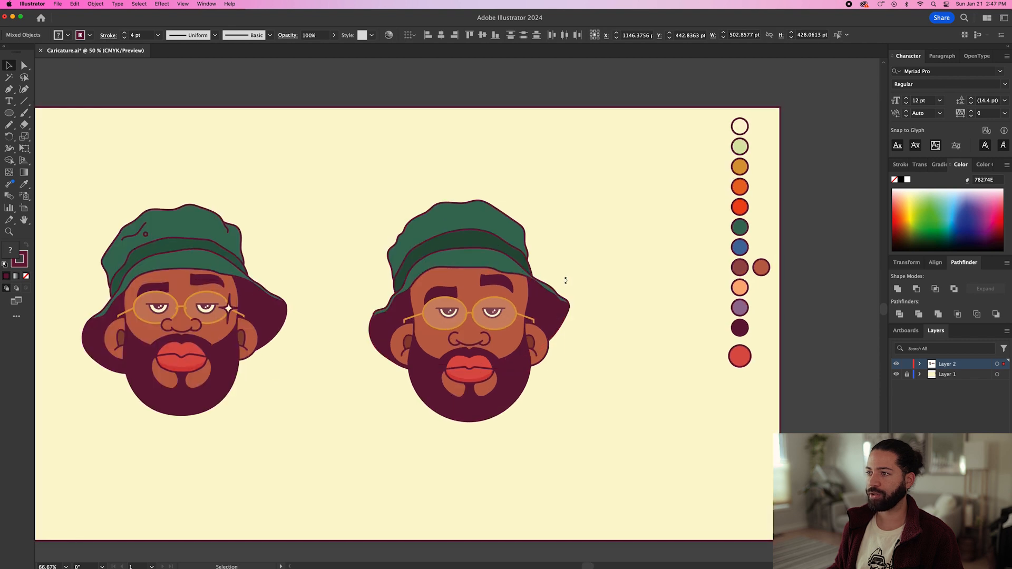
drag(571, 288, 579, 287)
click(598, 274)
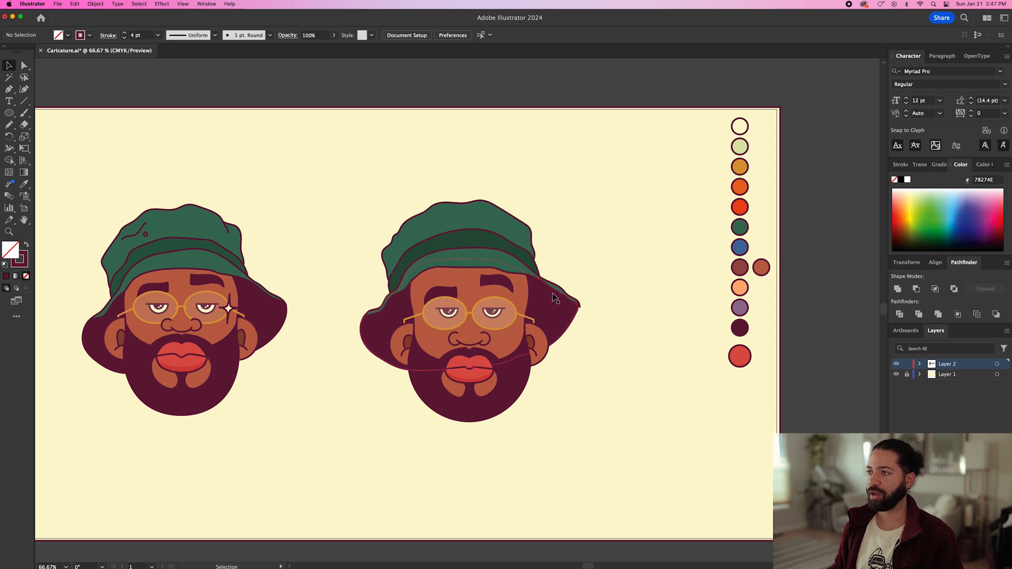
Adjust the anchor points at both tips of the green front brim to meet the maroon underside's outline
key(a)
scroll(596, 317, up, 5)
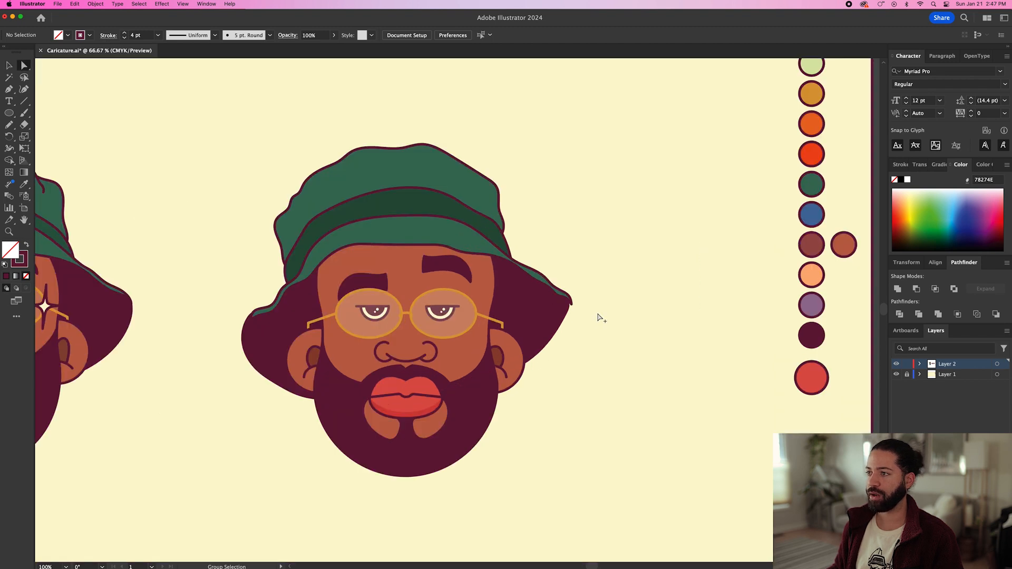
click(550, 293)
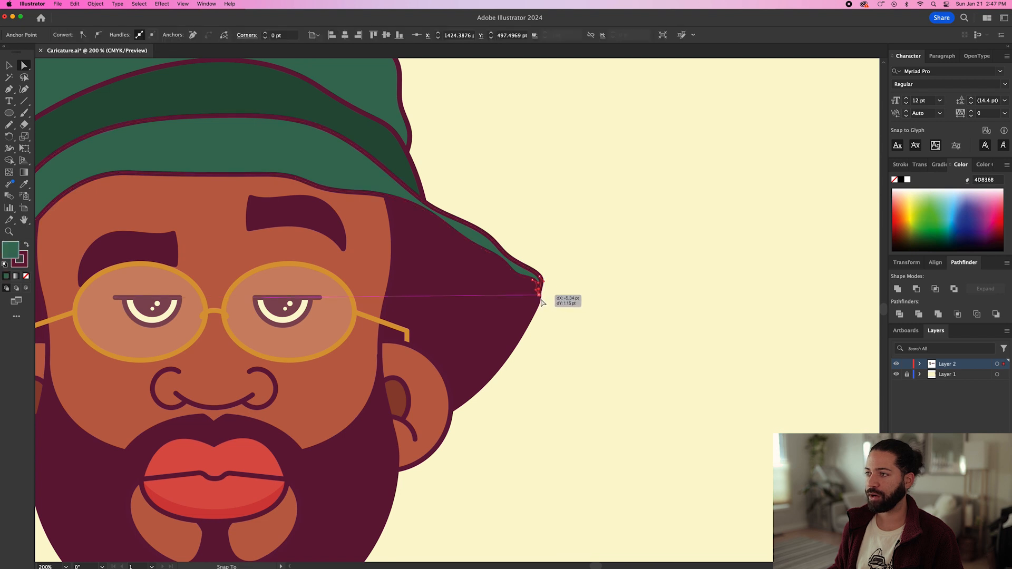
click(551, 286)
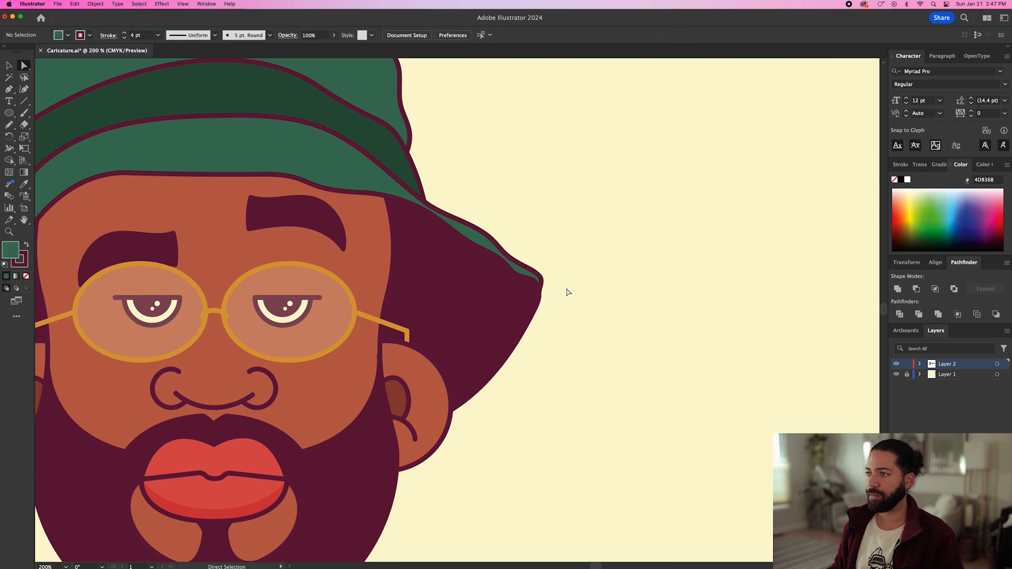
drag(495, 347, 651, 341)
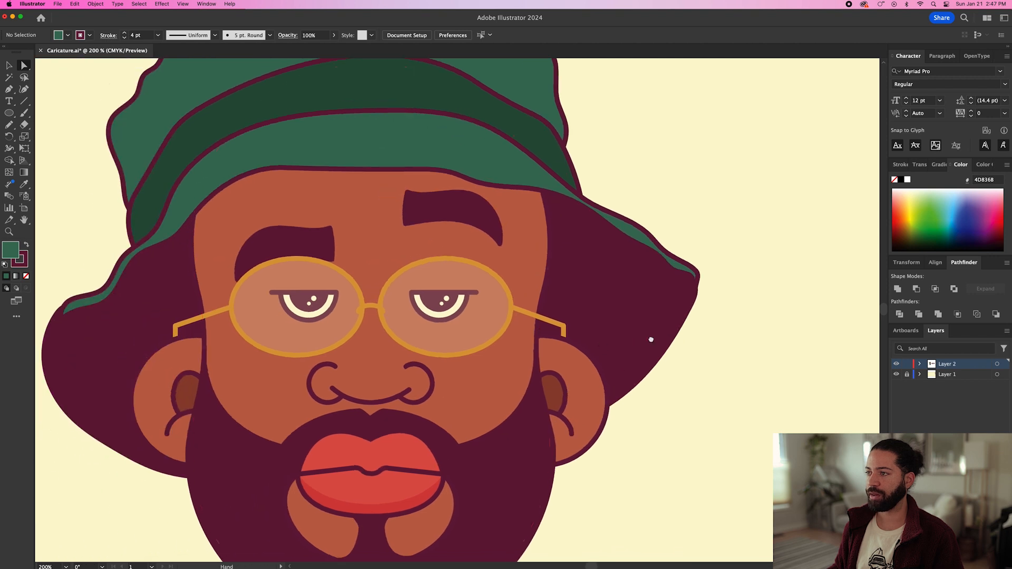
drag(61, 326, 107, 304)
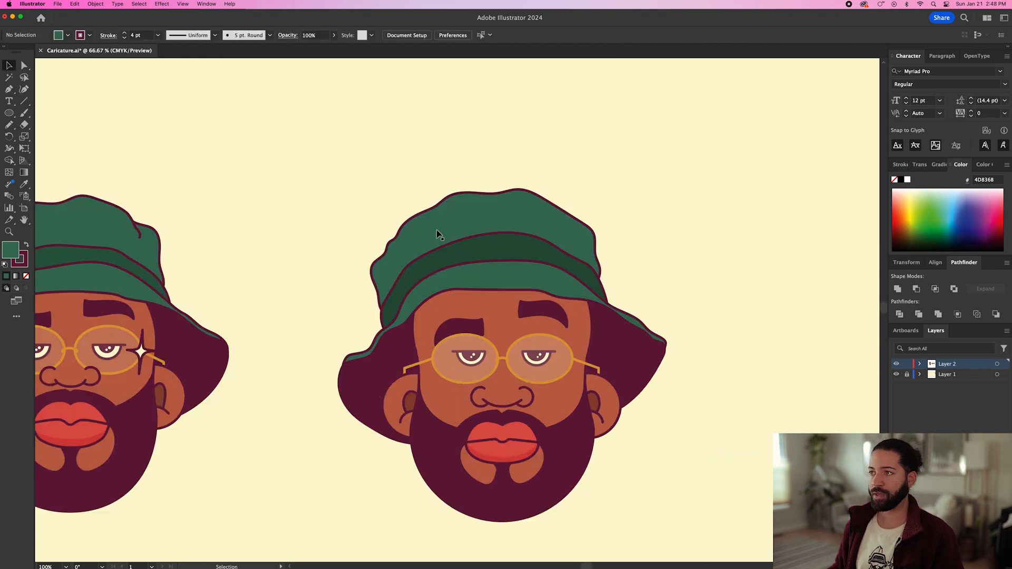
Isolate the hat group and draw a wavy Pencil crease on the crown's upper left, copying the finished reference hat
scroll(437, 231, down, 1)
scroll(437, 231, up, 2)
drag(436, 233, 526, 348)
drag(268, 319, 557, 296)
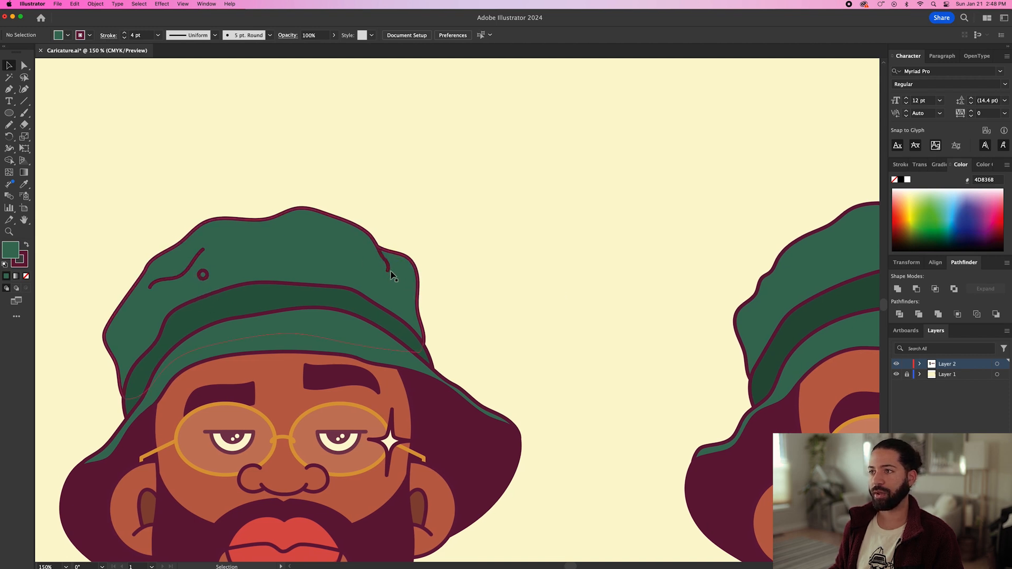
drag(479, 283, 190, 279)
key(l)
key(n)
key(v)
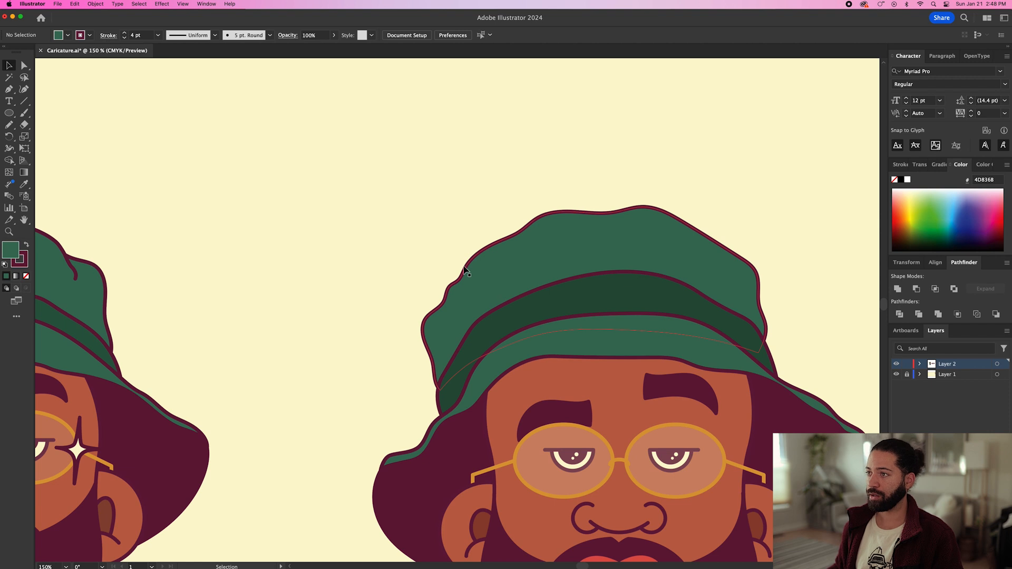
double_click(508, 273)
key(n)
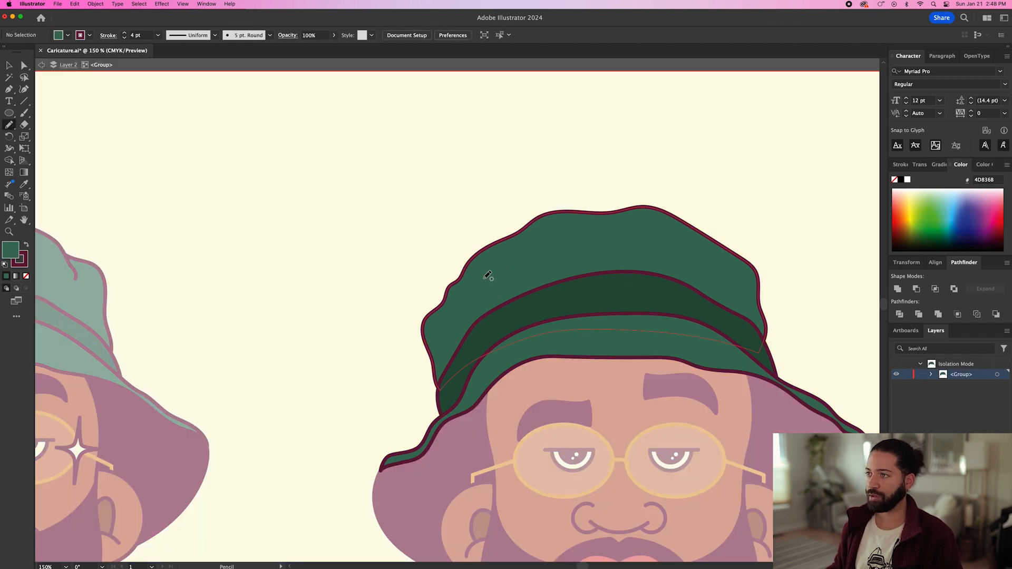
drag(530, 244, 529, 245)
Draw a small circular eyelet with the Ellipse tool just below the wavy crease on the crown
key(l)
drag(515, 265, 541, 280)
scroll(523, 277, up, 4)
key(v)
key(super+shift+a)
key(super+1)
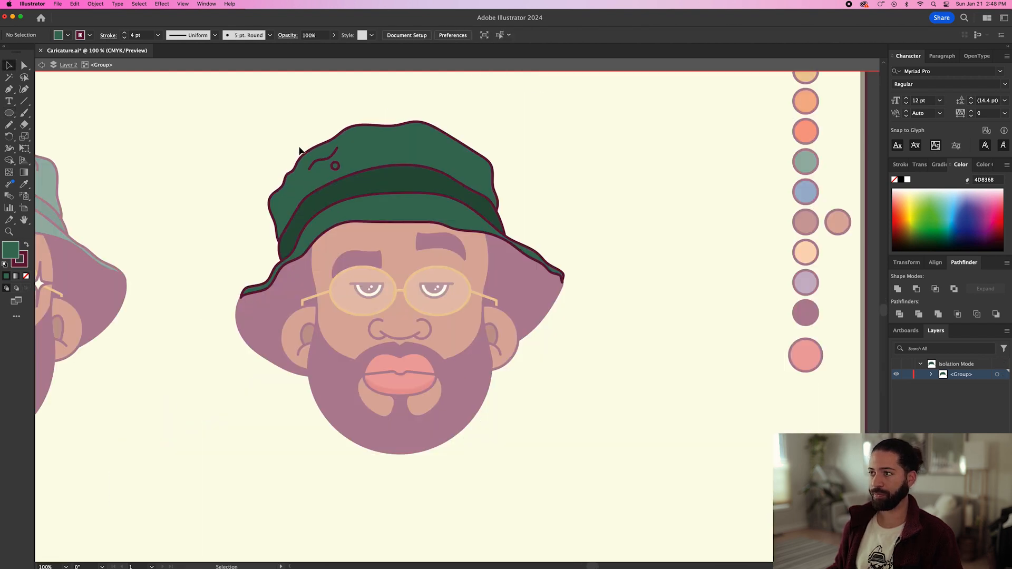
Add an anchor point on the crown's right slope and reshape the outline above it into a bulge ending in a sharp notch
key(p)
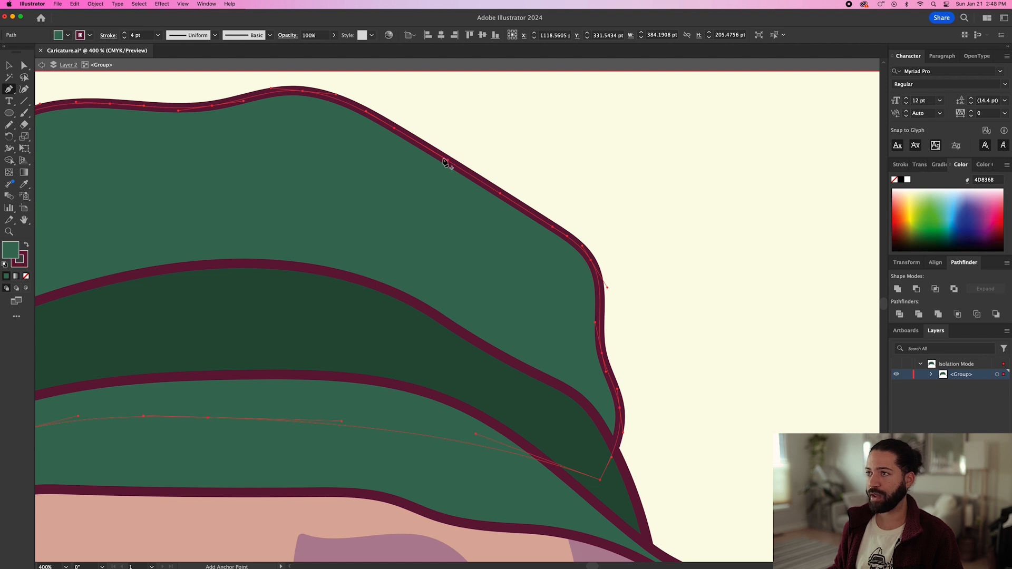
click(453, 165)
key(a)
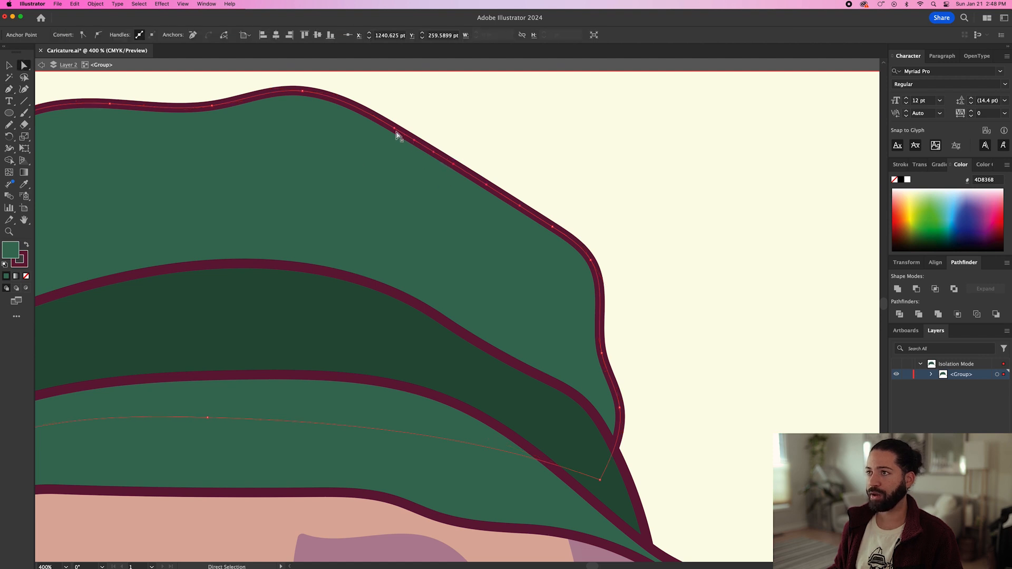
drag(395, 130, 421, 127)
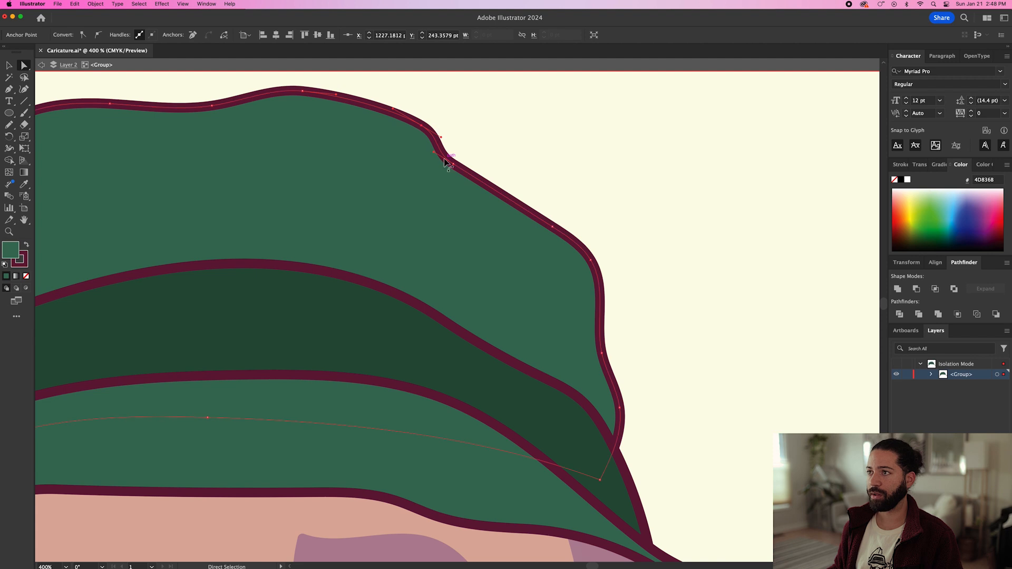
scroll(435, 157, up, 1)
scroll(436, 161, up, 1)
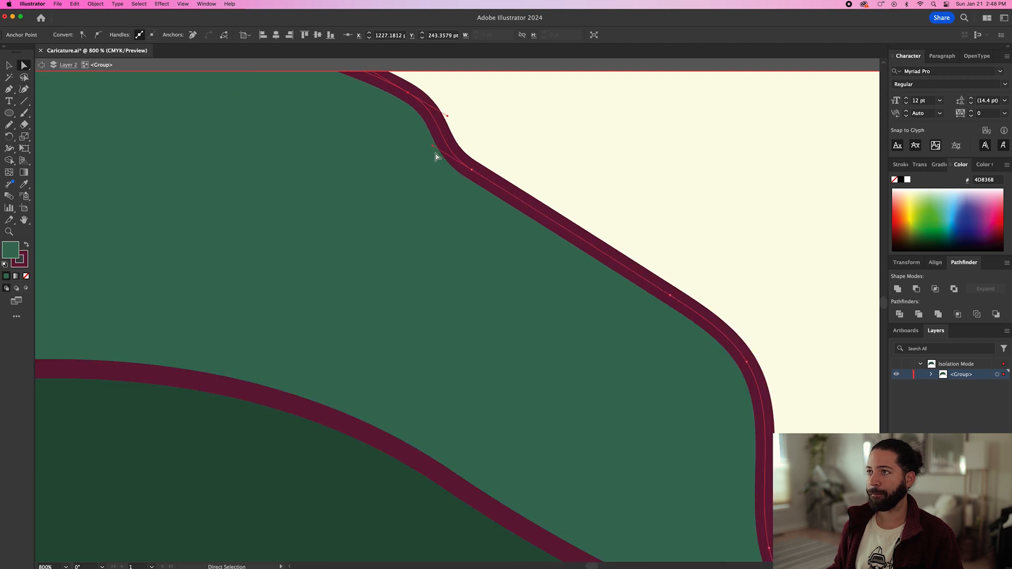
drag(433, 150, 473, 172)
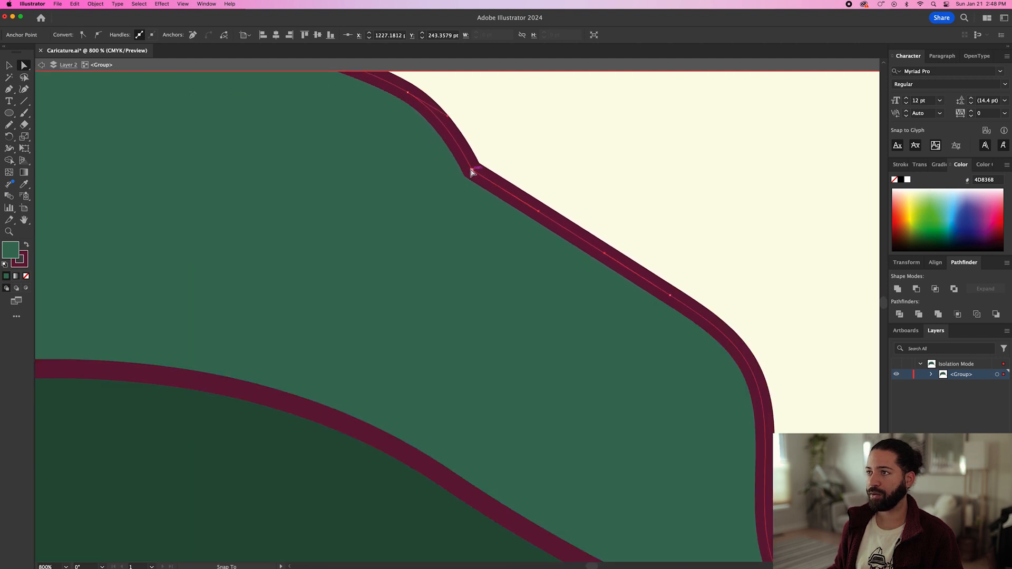
click(505, 161)
Draw a short curved Pen crease from the notch down into the crown, then leave the hat group
key(p)
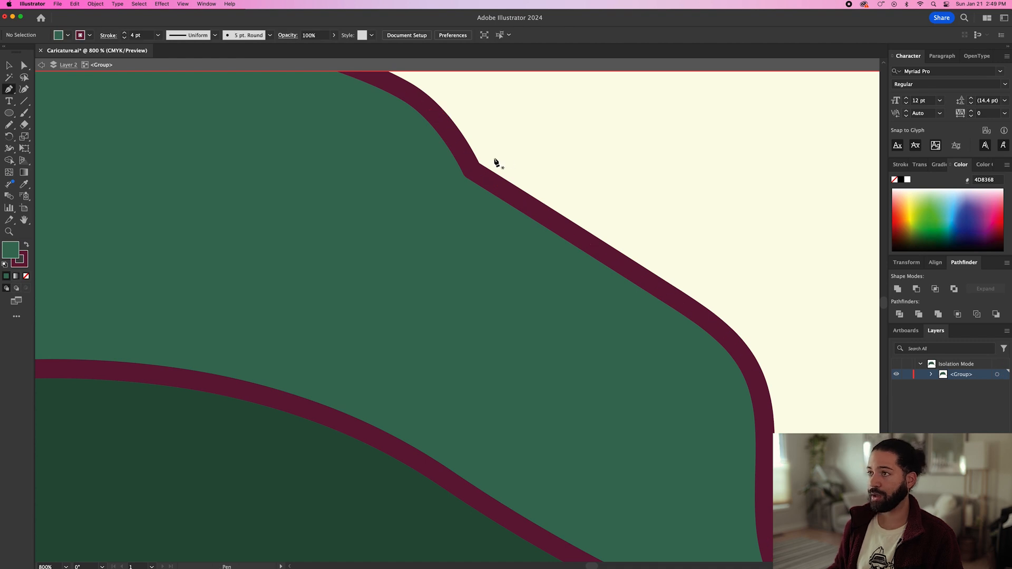
drag(471, 170, 497, 251)
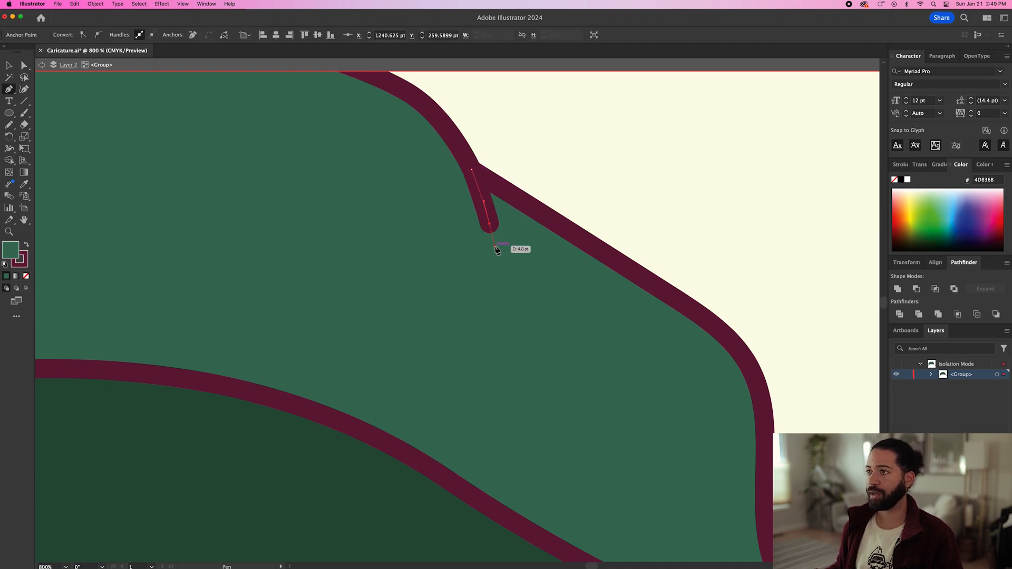
click(517, 265)
super+click(585, 182)
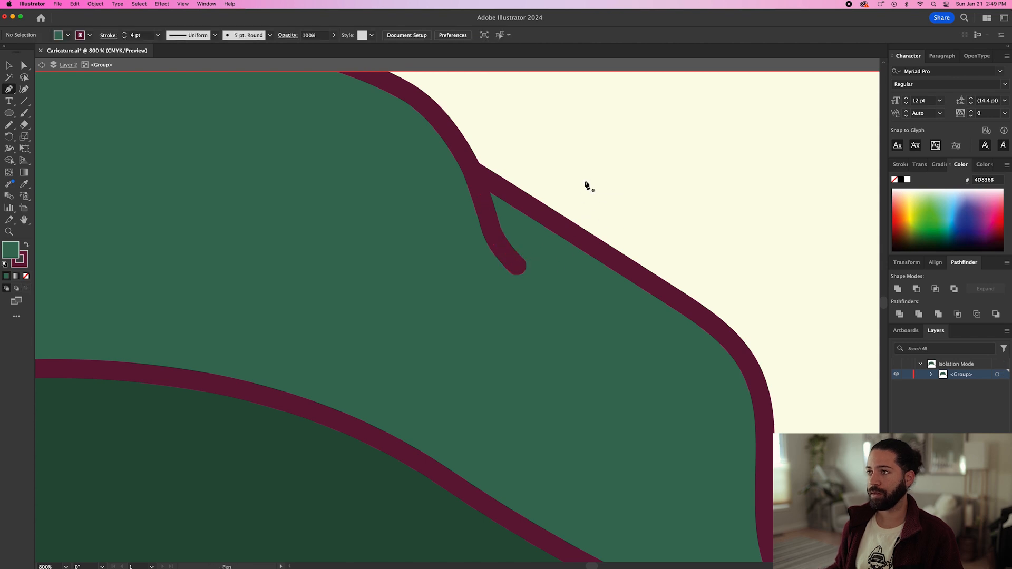
key(v)
scroll(585, 181, down, 8)
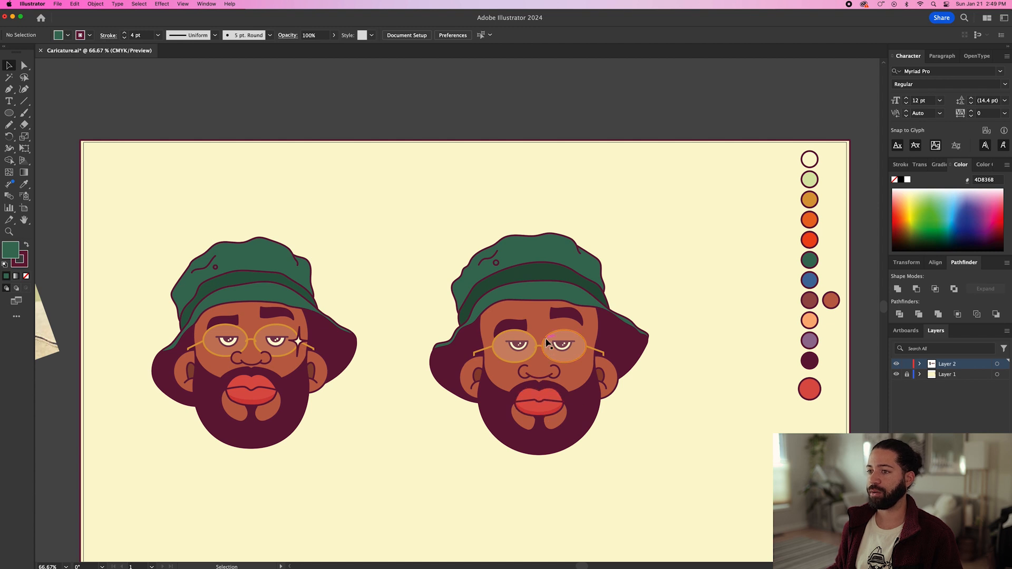
Move the nose slightly up toward the glasses and bring it to the front
scroll(544, 384, up, 1)
scroll(543, 382, up, 1)
click(540, 381)
double_click(540, 380)
double_click(741, 377)
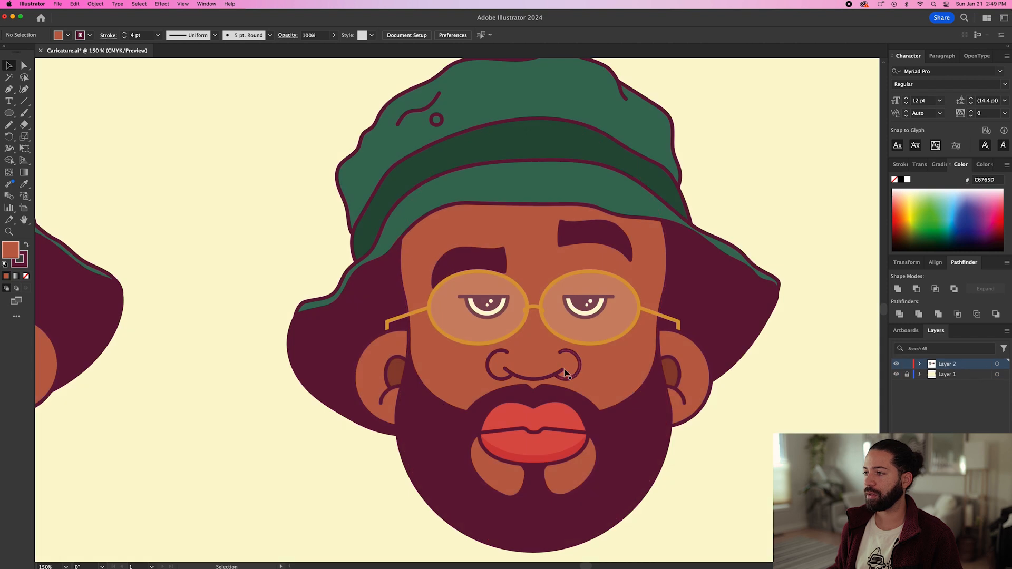
drag(545, 379, 544, 367)
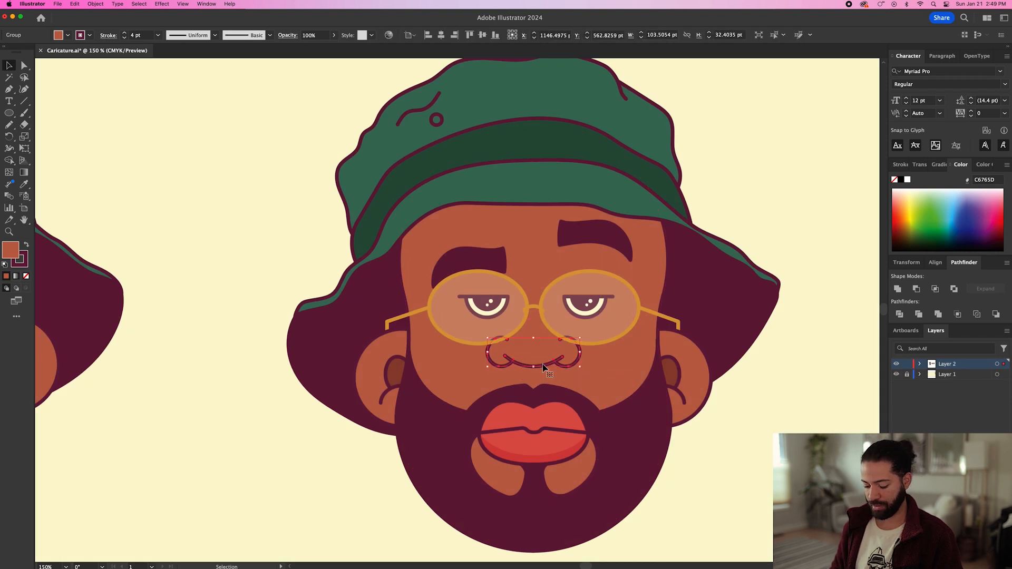
key(super+shift+bracketright)
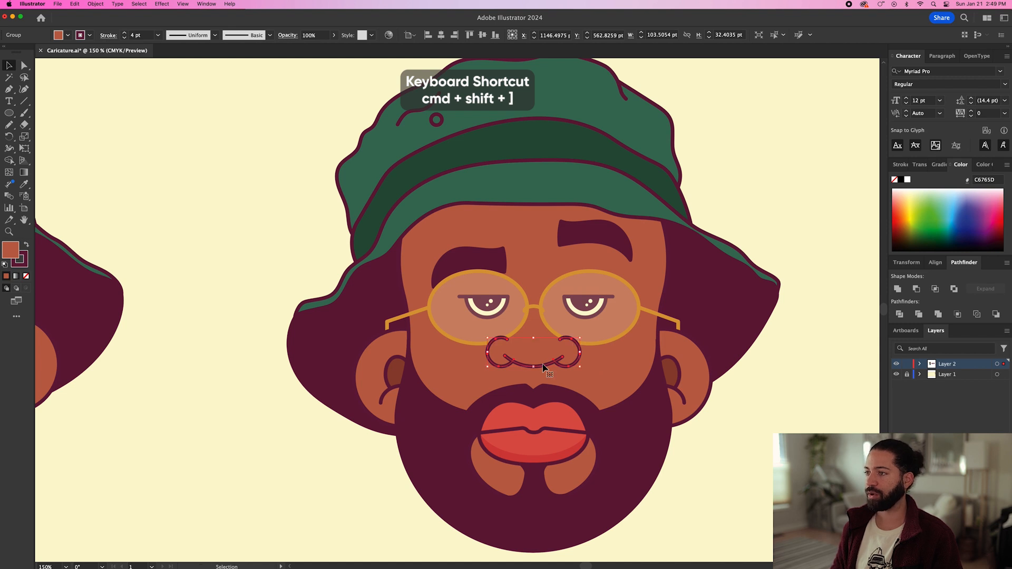
Select the lips together with the chin shapes below them and nudge them up 20 pt toward the nose
click(542, 430)
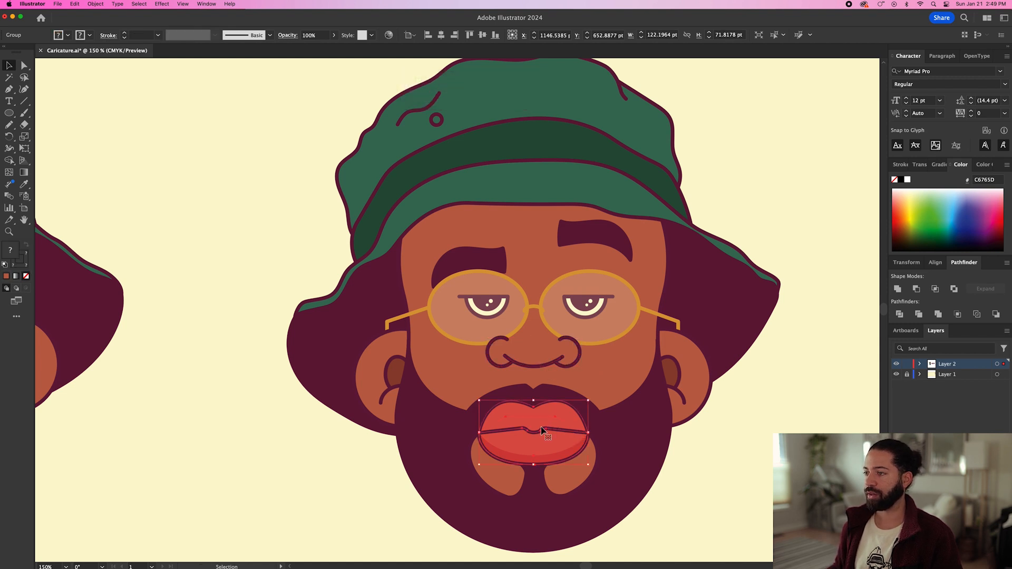
shift+click(576, 476)
shift+click(534, 477)
key(shift+Up)
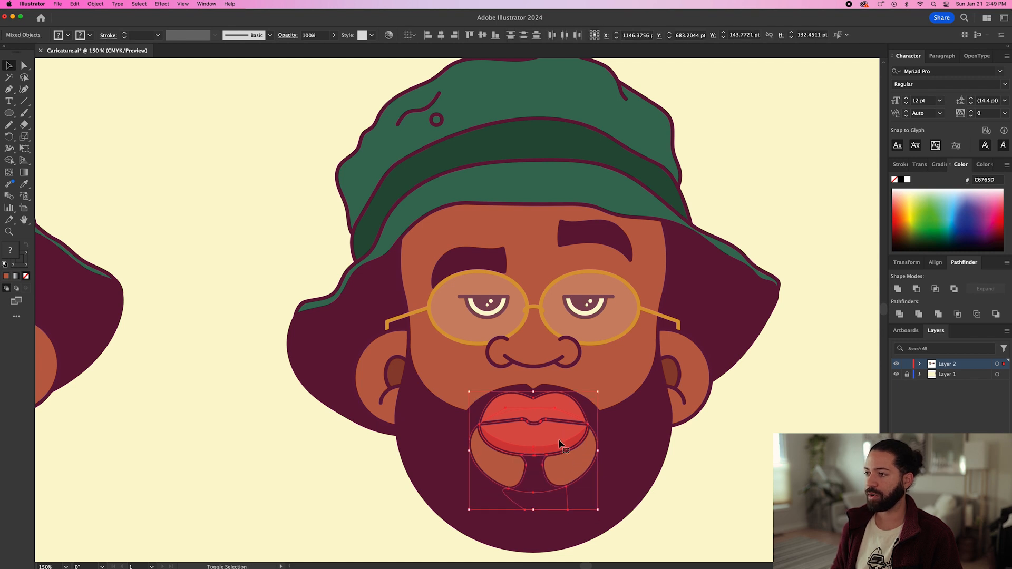
key(shift+Up)
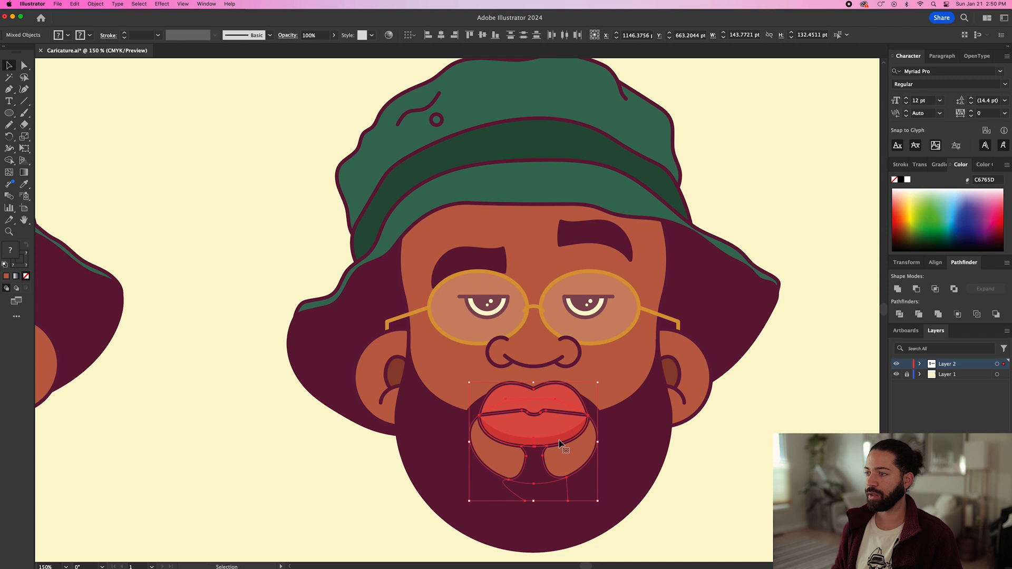
Isolate the beard shape and raise the anchor points of its moustache edge above the lips
click(596, 416)
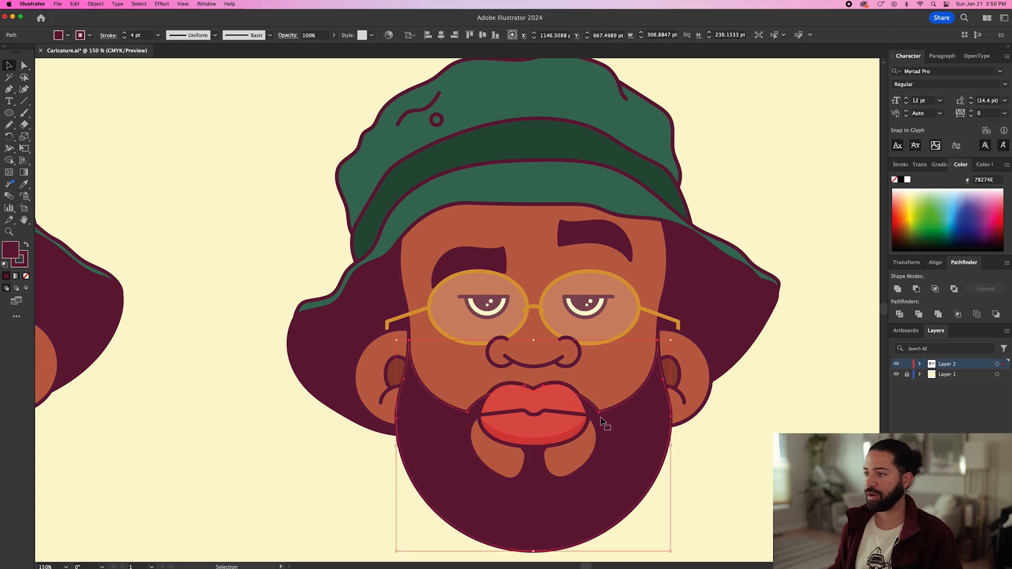
double_click(601, 418)
key(a)
click(467, 412)
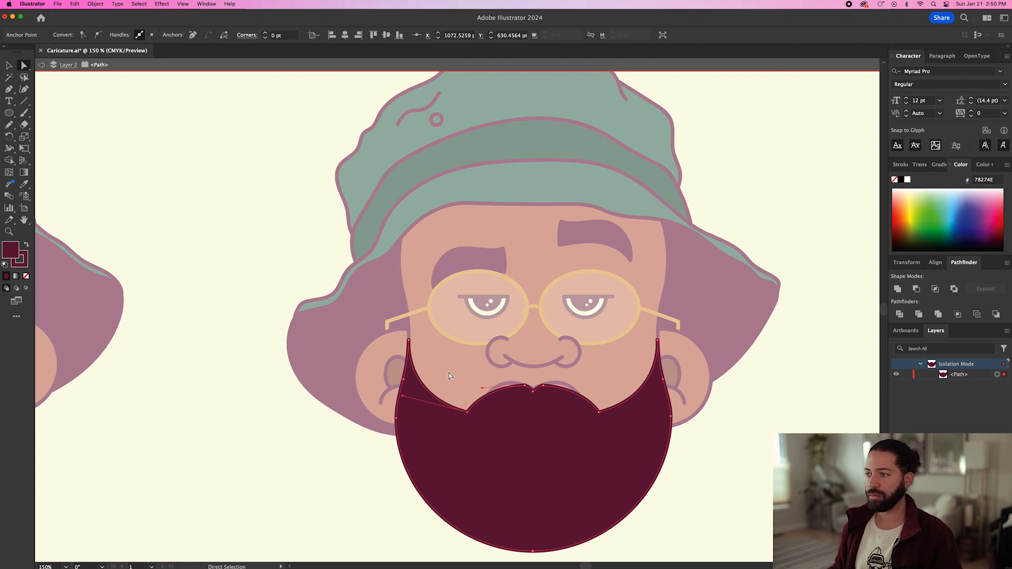
drag(486, 400, 609, 436)
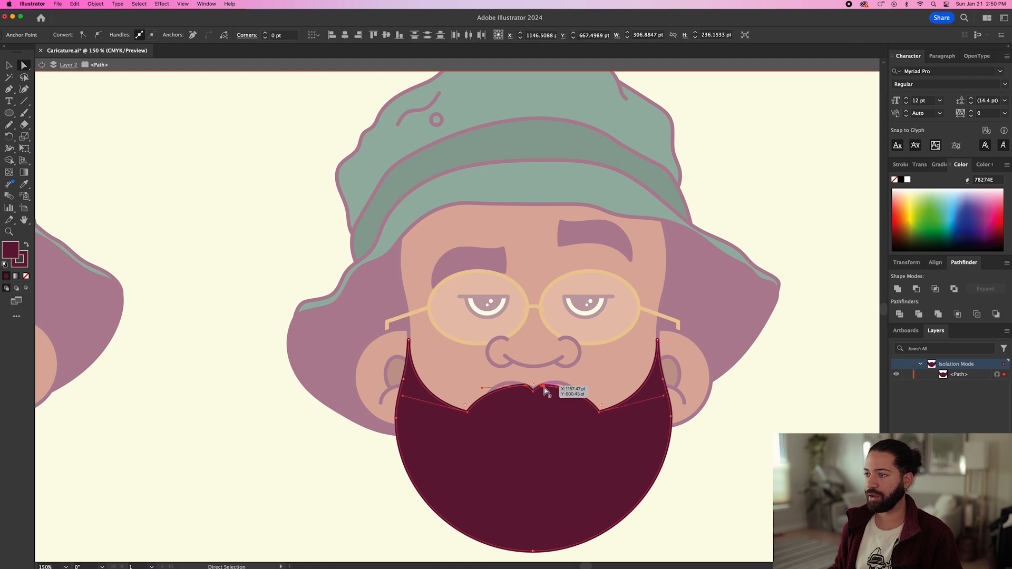
mouse_move(544, 389)
mouse_down()
mouse_move(648, 420)
mouse_move(544, 375)
mouse_up()
key(Escape)
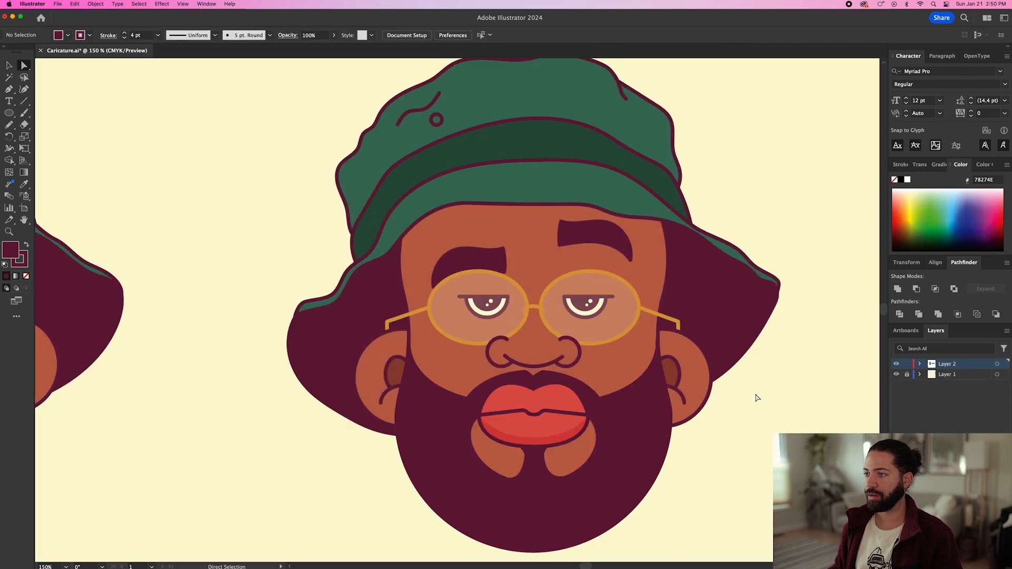
Select the lips together with the chin shapes below them and enlarge them slightly from their centre to about 162 pt wide
scroll(756, 398, down, 2)
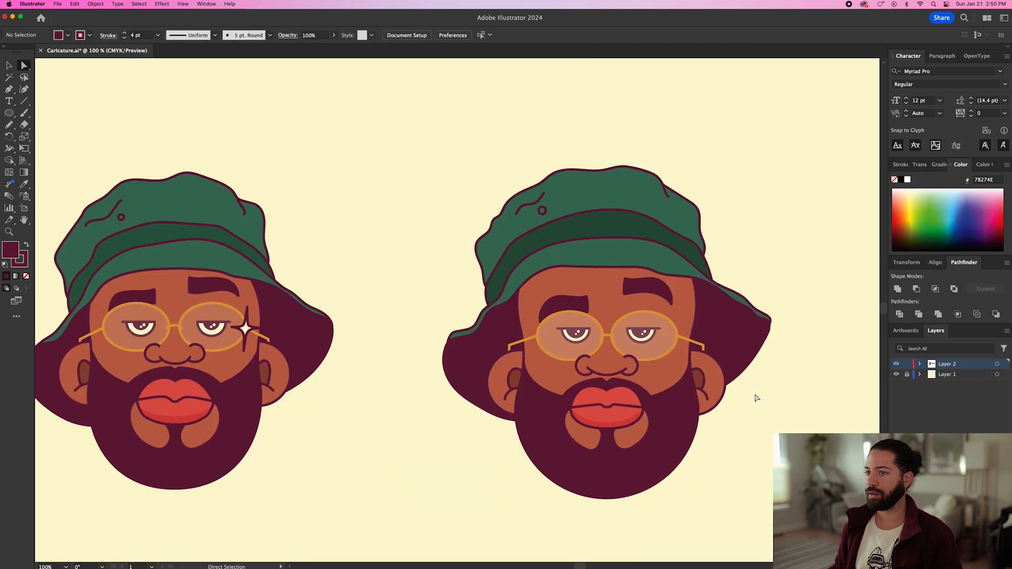
key(v)
click(632, 433)
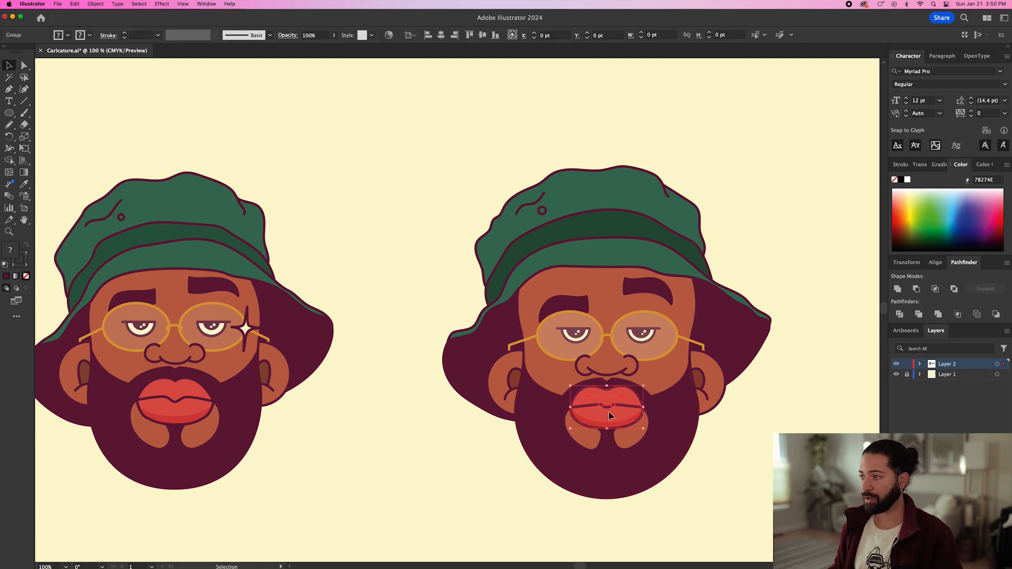
shift+click(633, 434)
drag(652, 426, 657, 427)
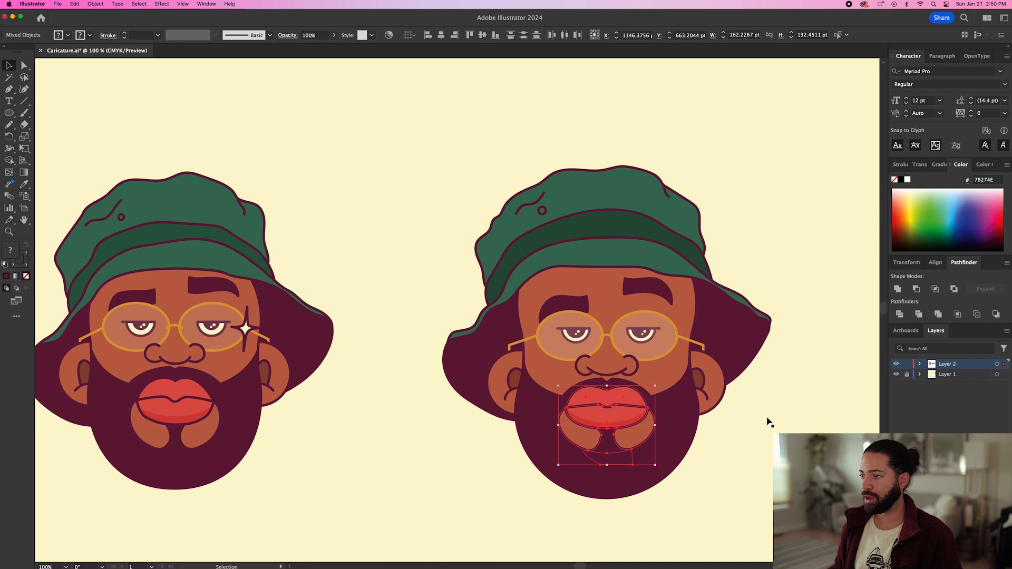
click(768, 421)
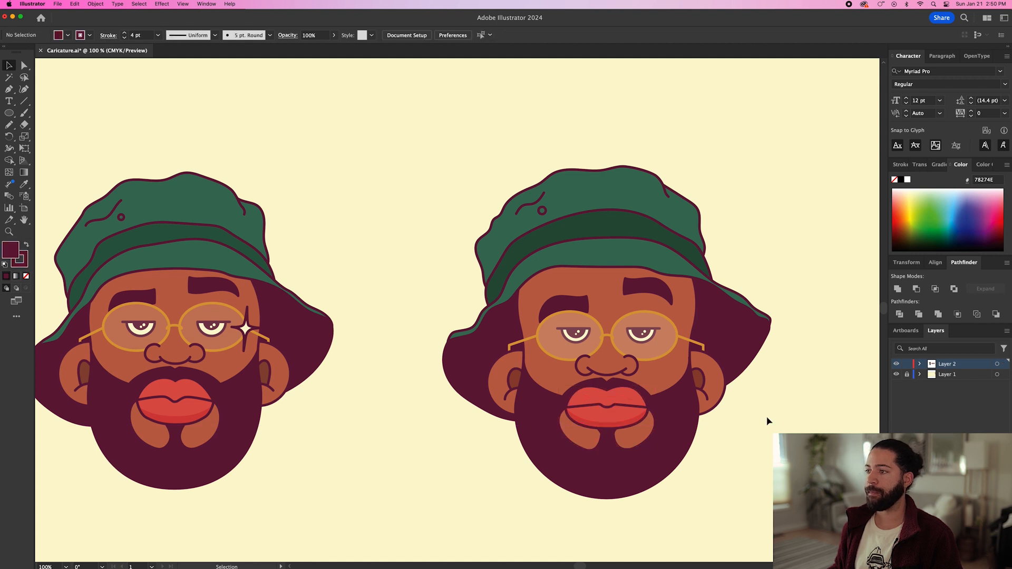
key(super+minus)
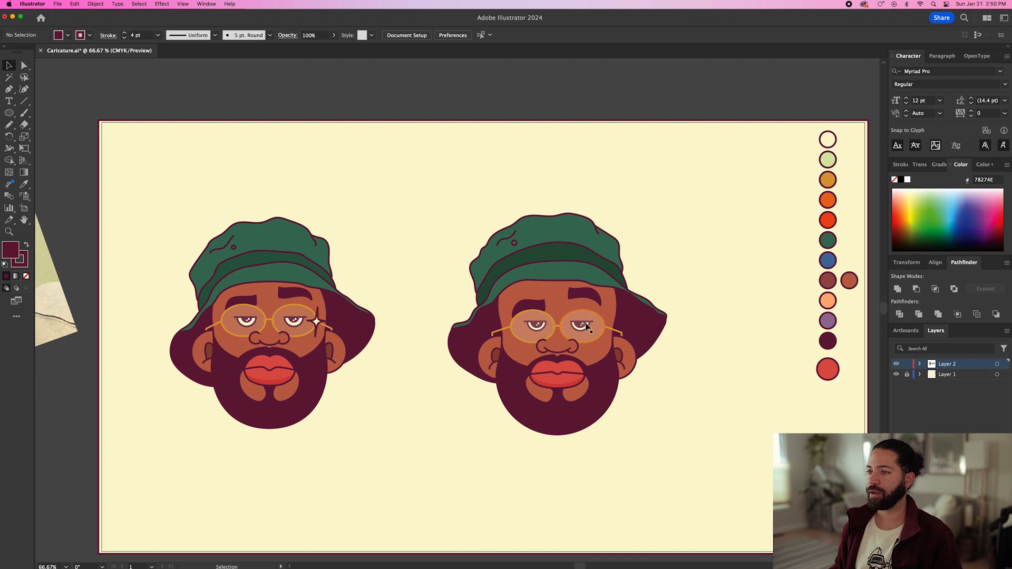
Set up the Pencil tool with a cream fill, a 4 pt dark maroon stroke and fidelity at Smooth
key(super+plus)
key(super+plus)
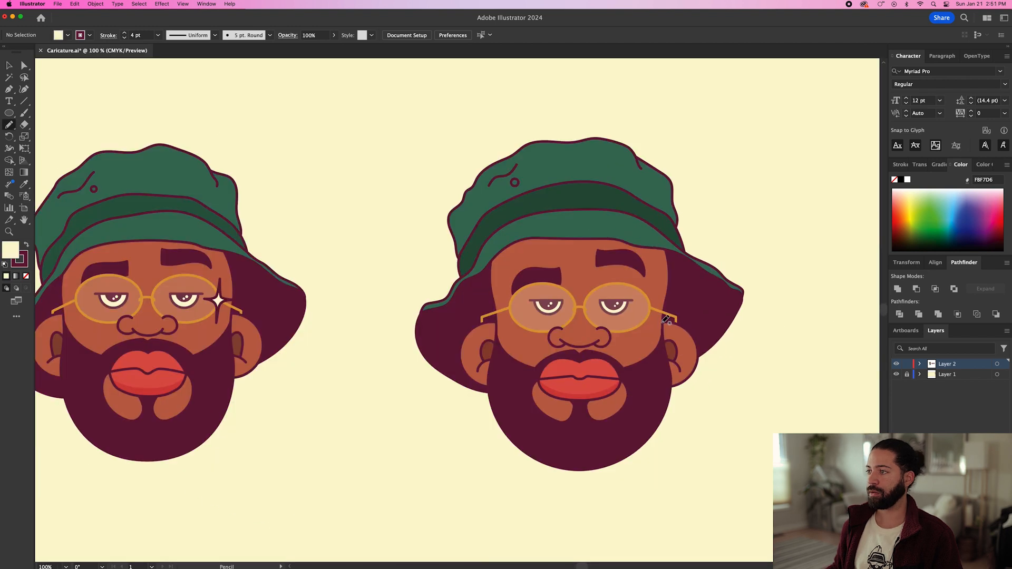
key(super+plus)
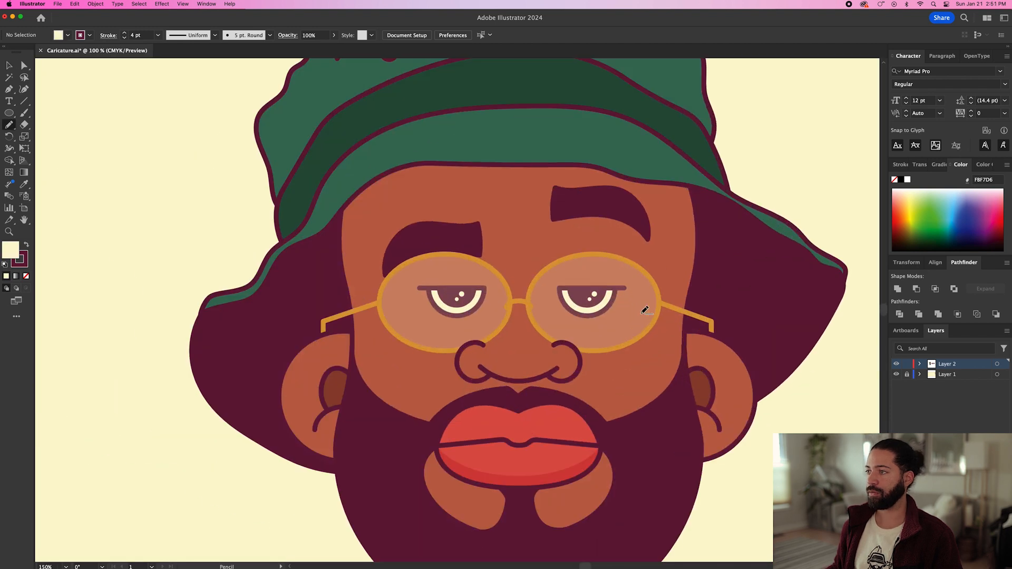
scroll(644, 310, right, 5)
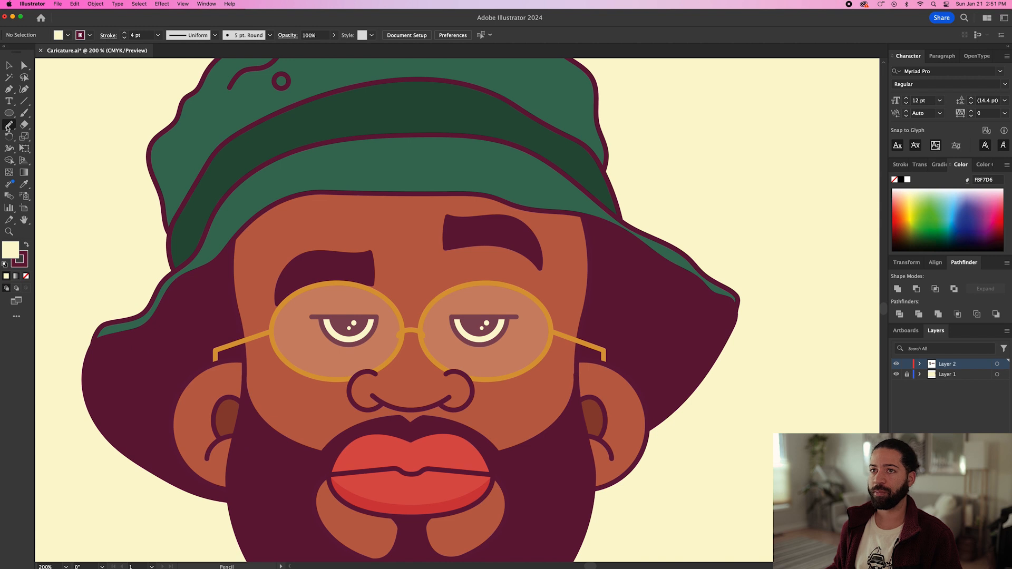
double_click(9, 125)
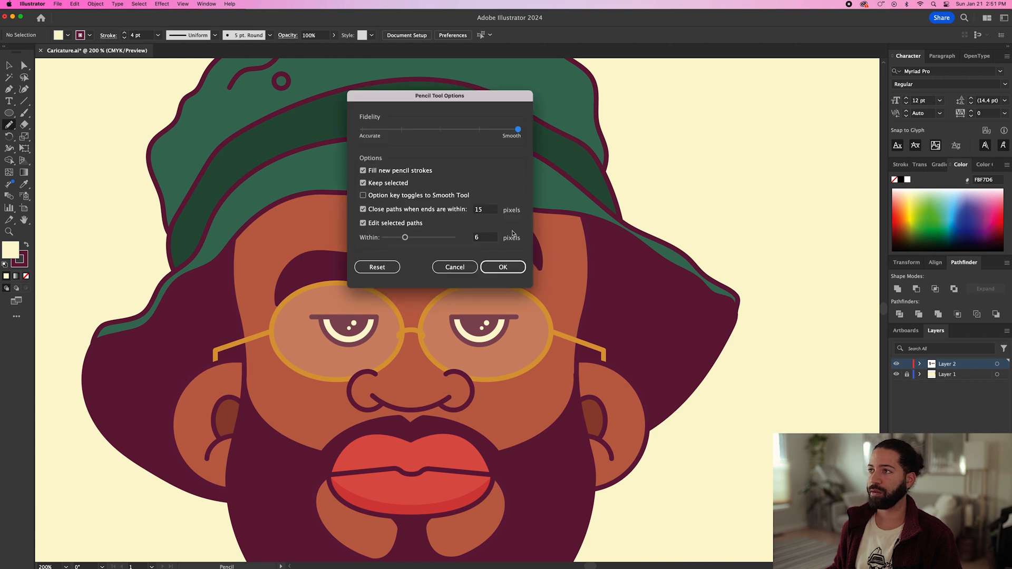
click(503, 267)
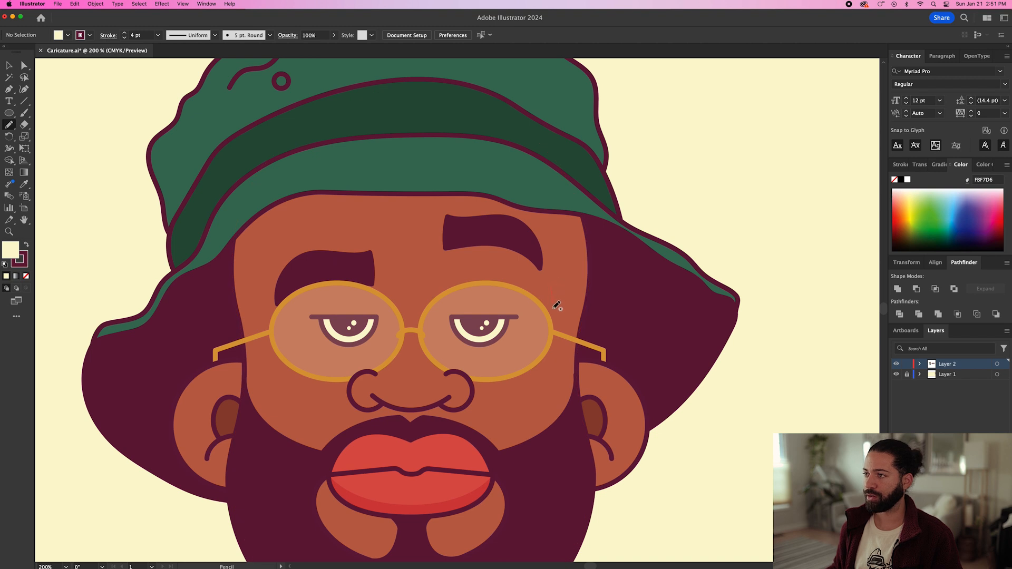
Draw a closed four-pointed sparkle about 53 by 69 pt with the Pencil over the outer edge of the glasses, as on the reference
drag(527, 329, 523, 329)
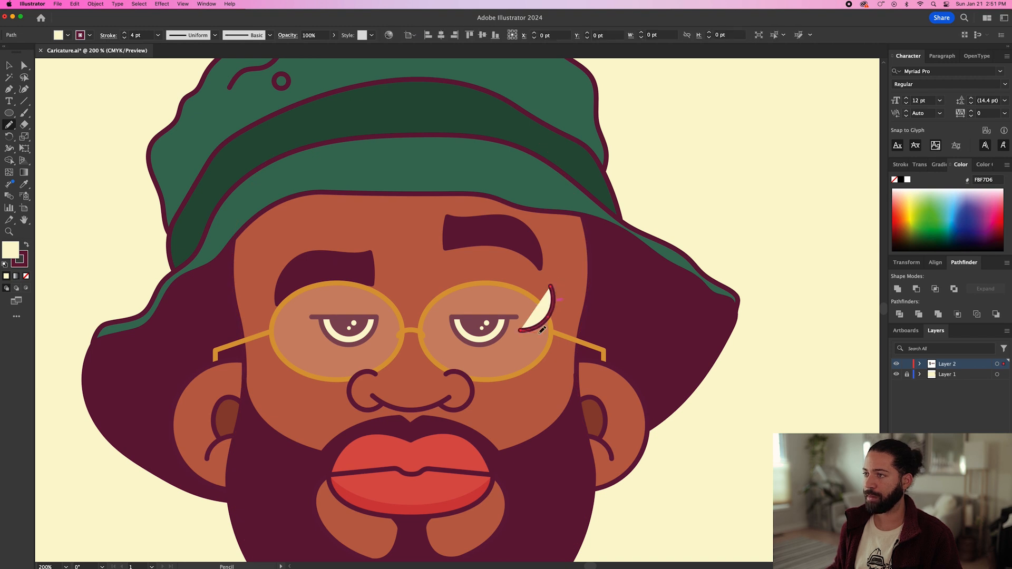
drag(558, 368, 558, 368)
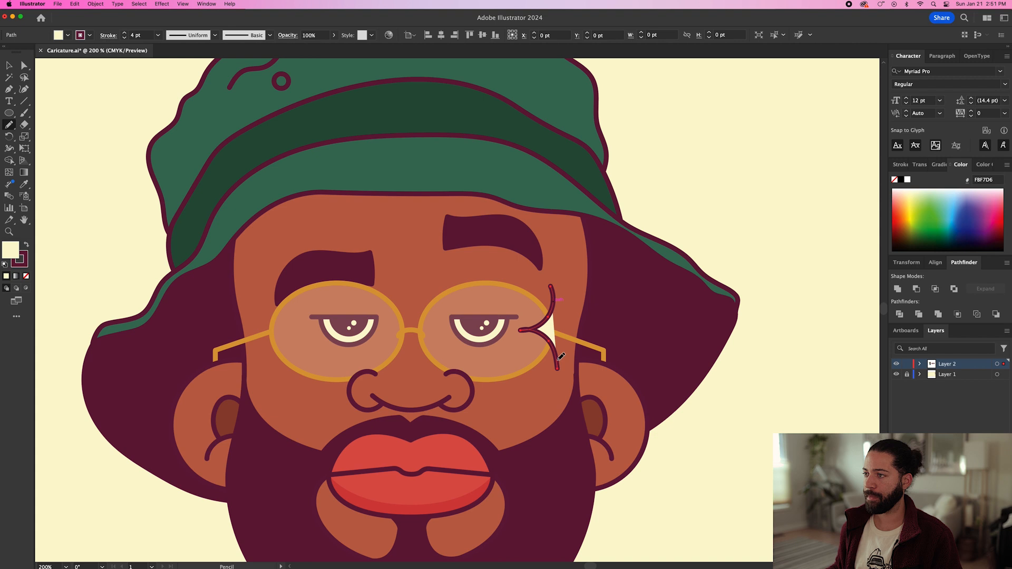
drag(585, 325, 583, 324)
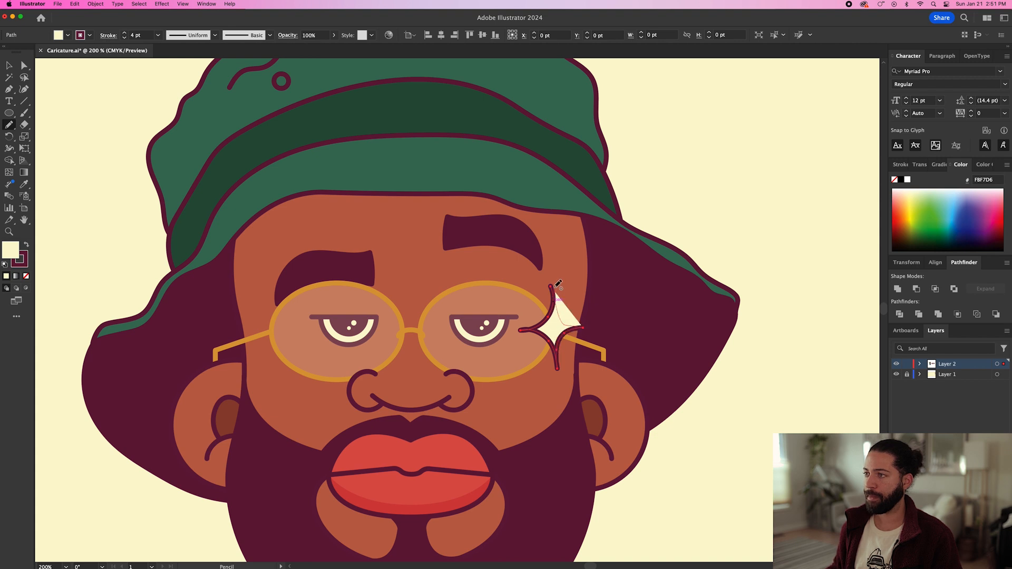
drag(557, 283, 552, 287)
Adjust the anchor point and handles at the sparkle's upper tip so that the tip points straight up
key(a)
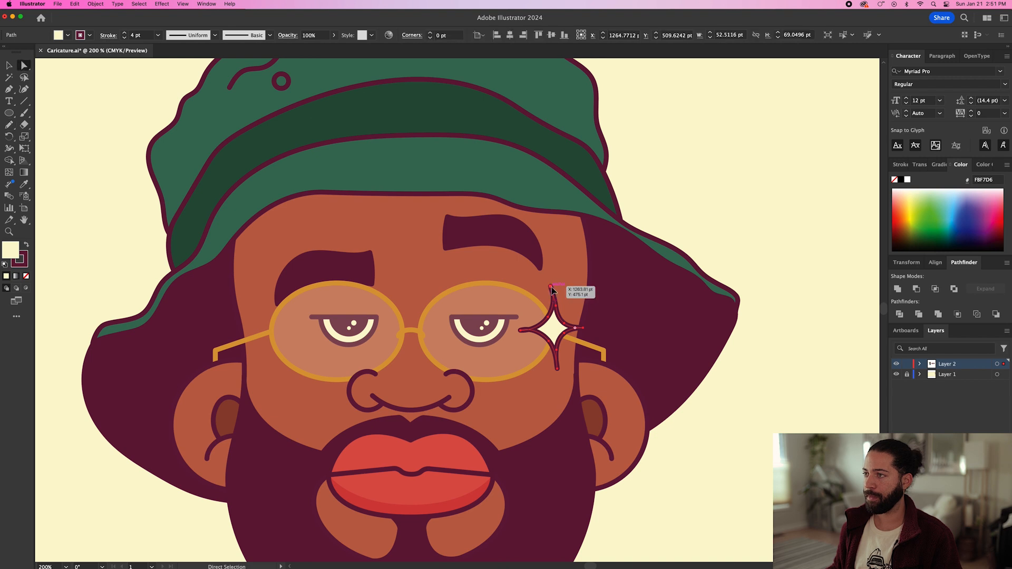
key(p)
scroll(551, 288, up, 1)
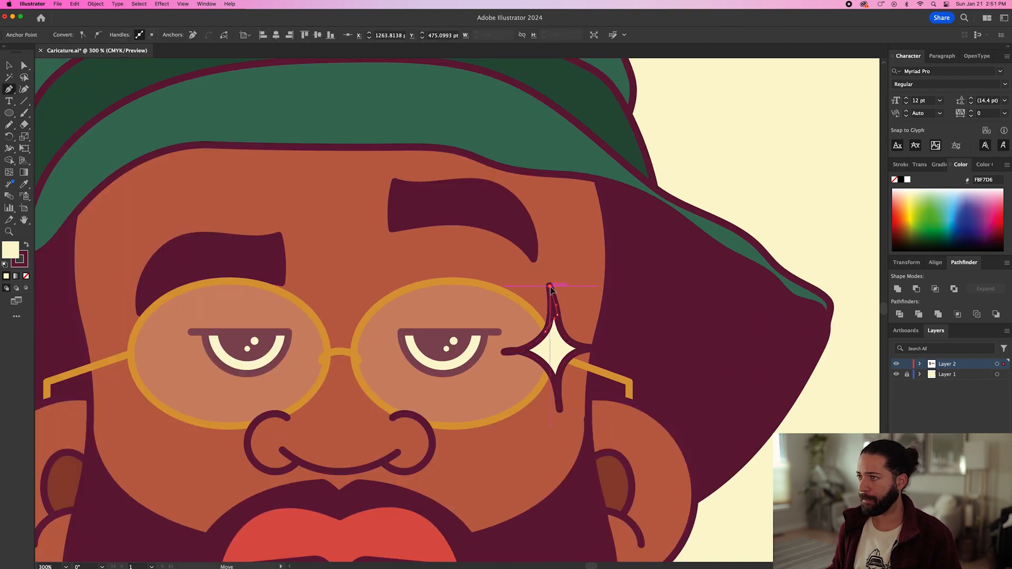
key(a)
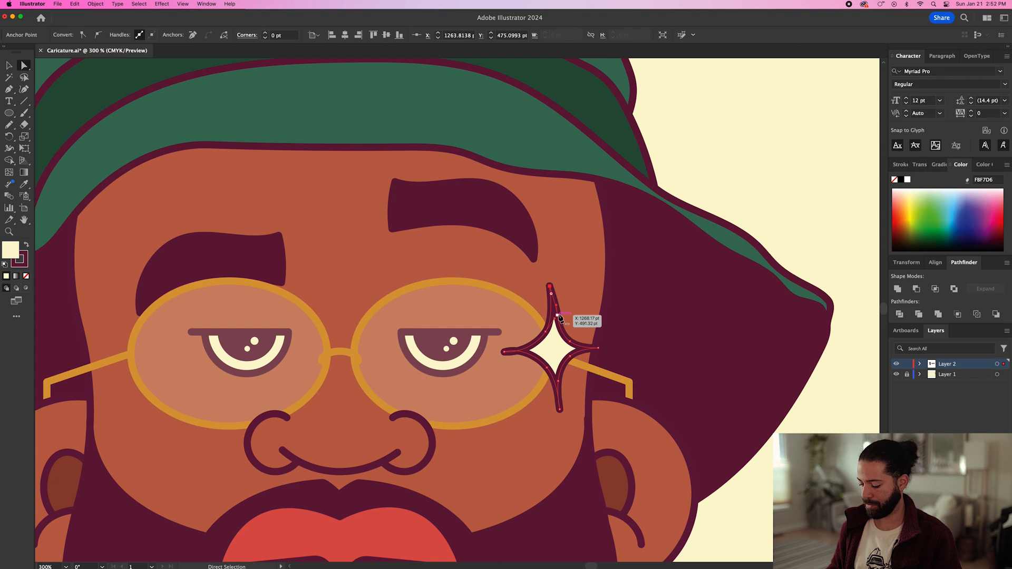
drag(550, 287, 554, 288)
Refine the curves at the sparkle's remaining points, extend its outer side tip about 5 pt toward the hat brim, and deselect it
key(p)
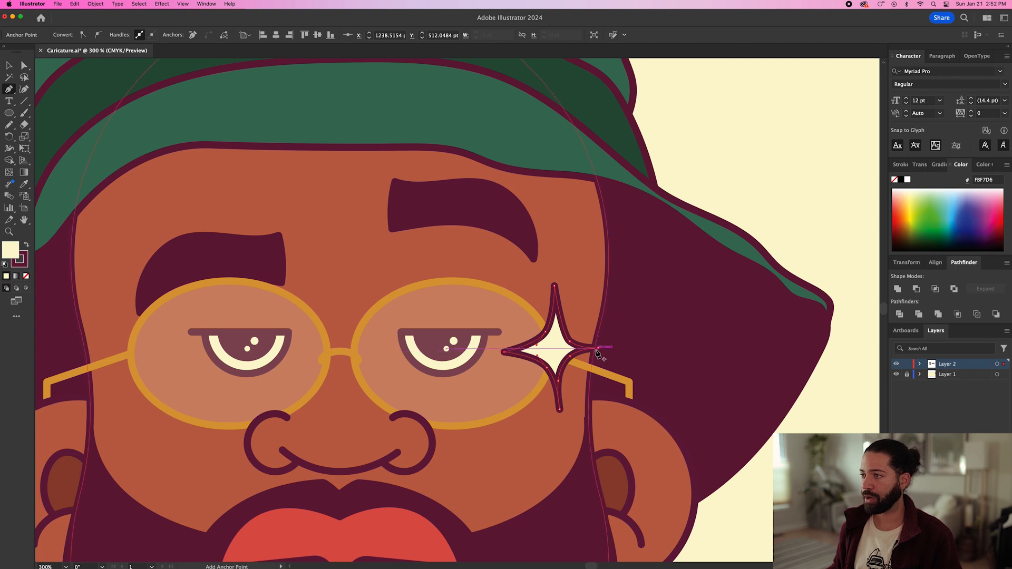
key(a)
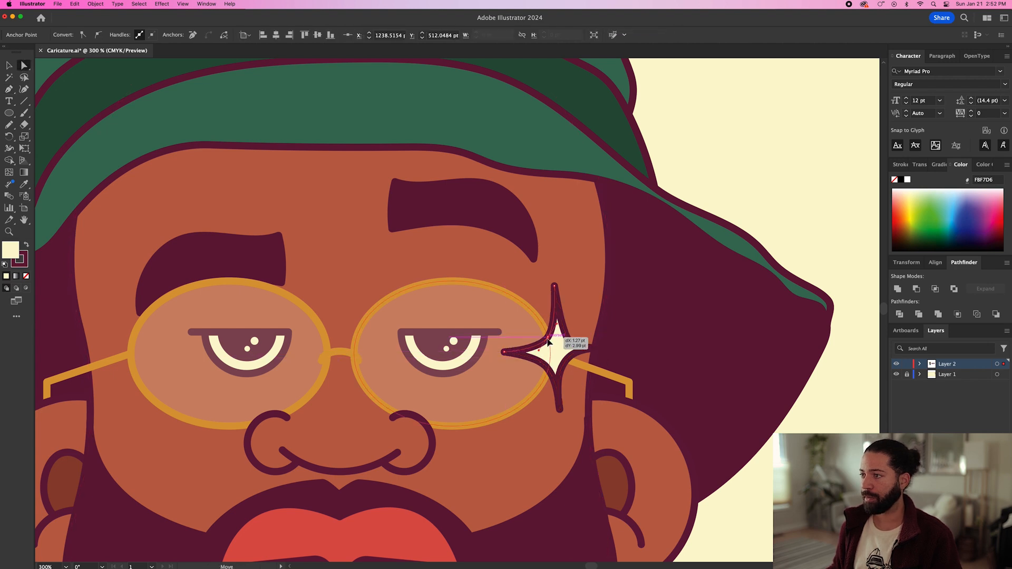
click(599, 348)
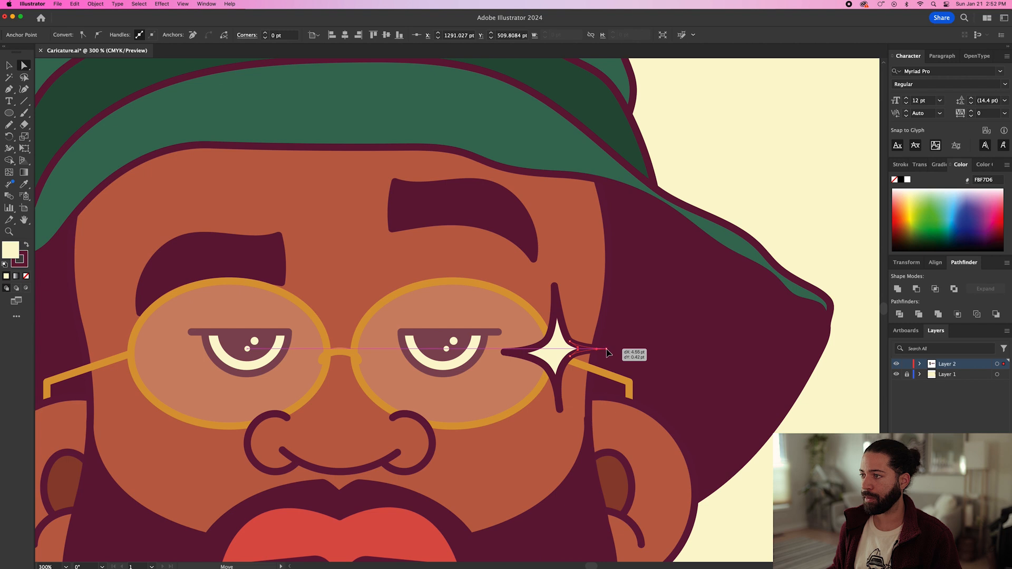
click(559, 410)
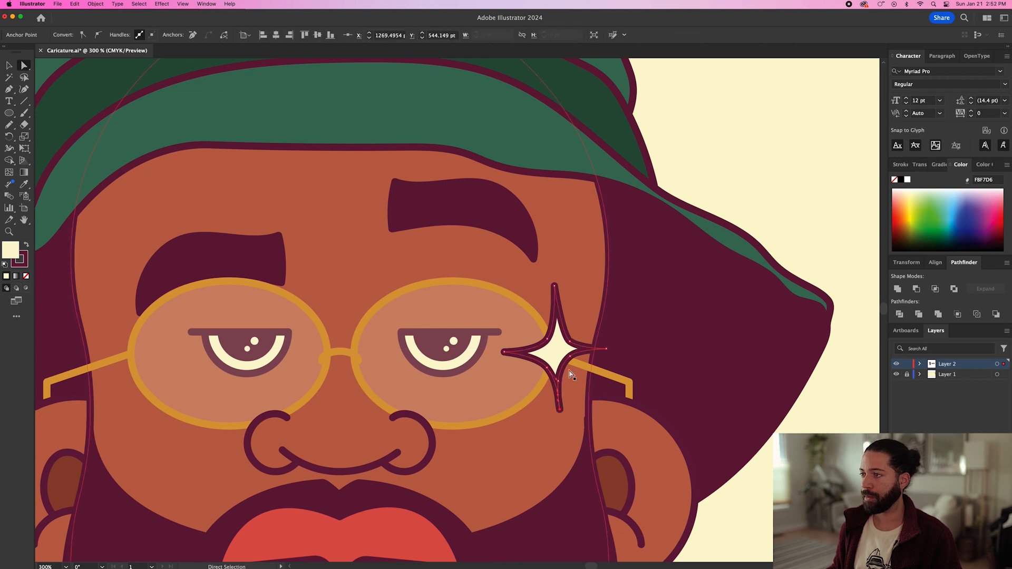
key(v)
click(782, 227)
key(super+0)
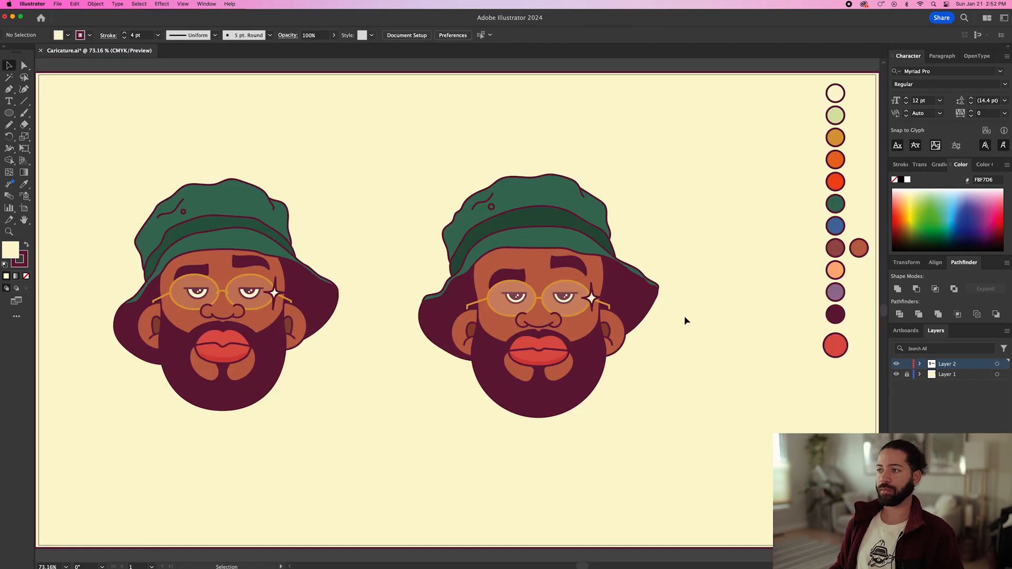